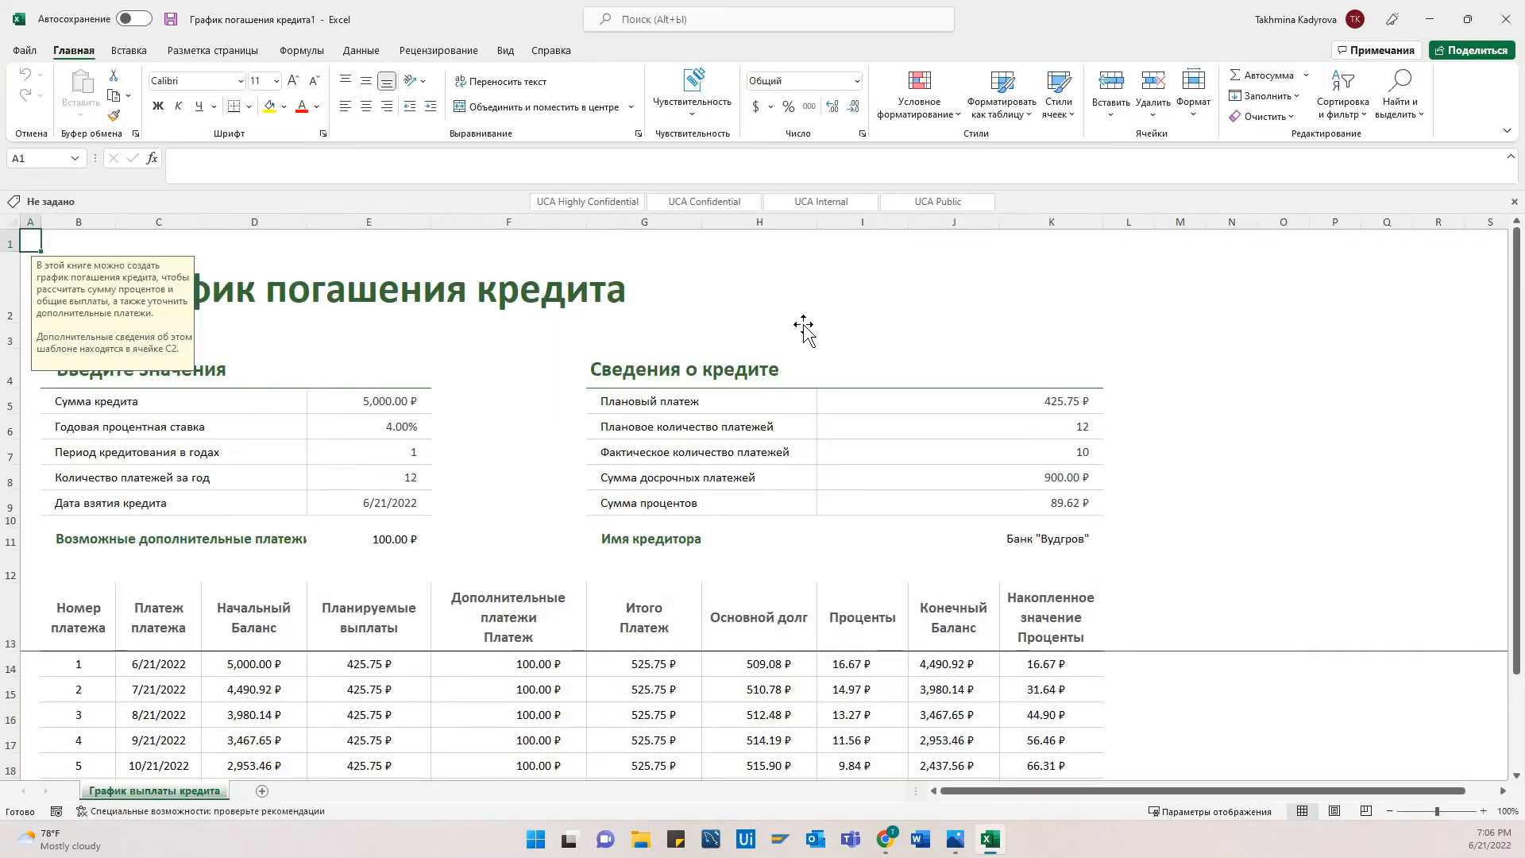
- Examine the loan repayment schedule, checking the formulas behind the opening balance, planned payment and accumulated interest columns
left_click(805, 336)
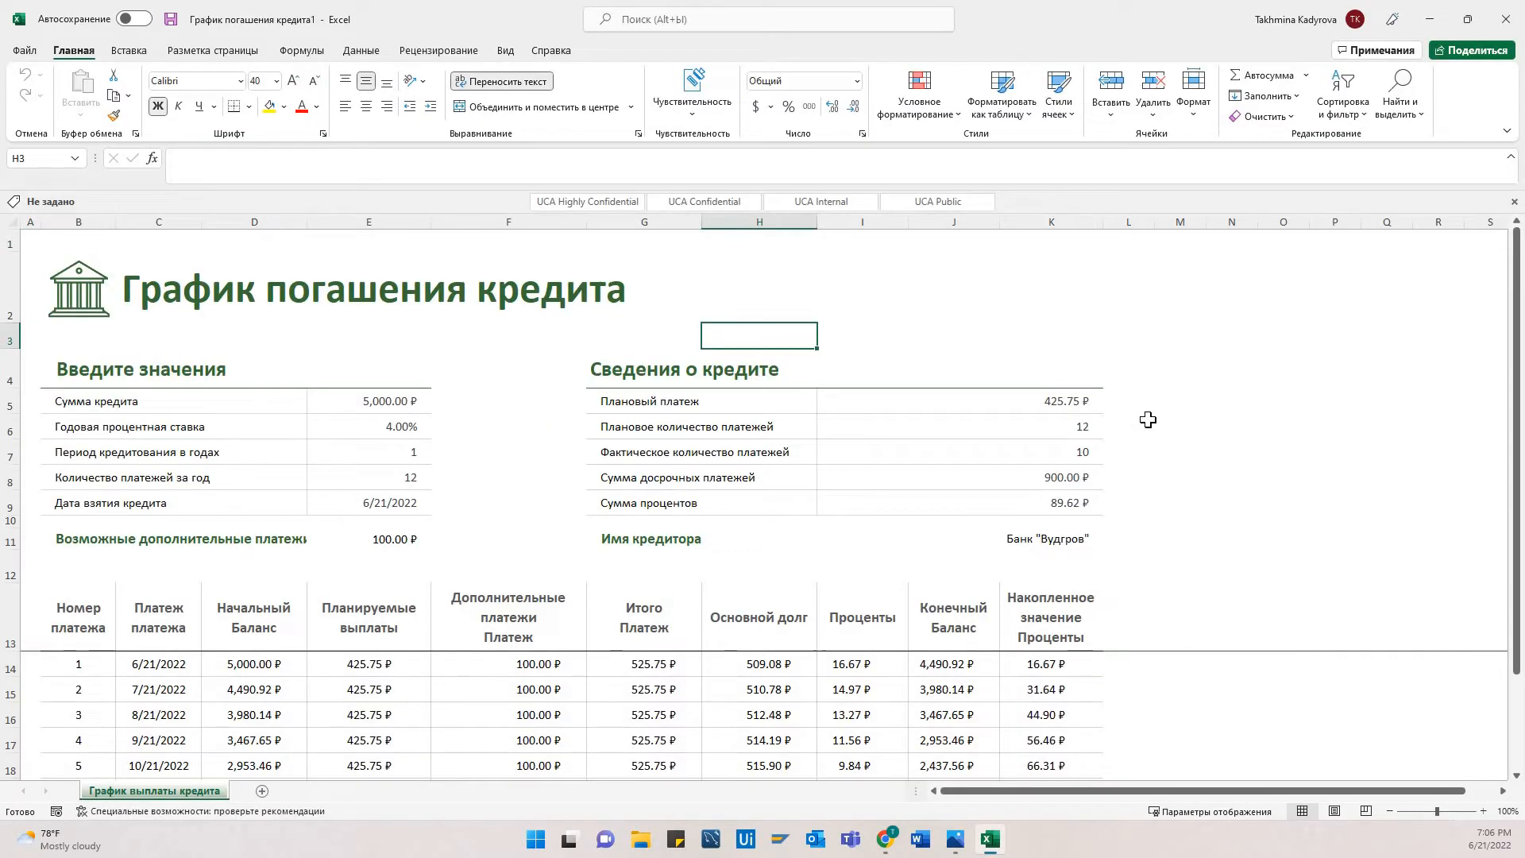
scroll(1124, 422, "down", 2)
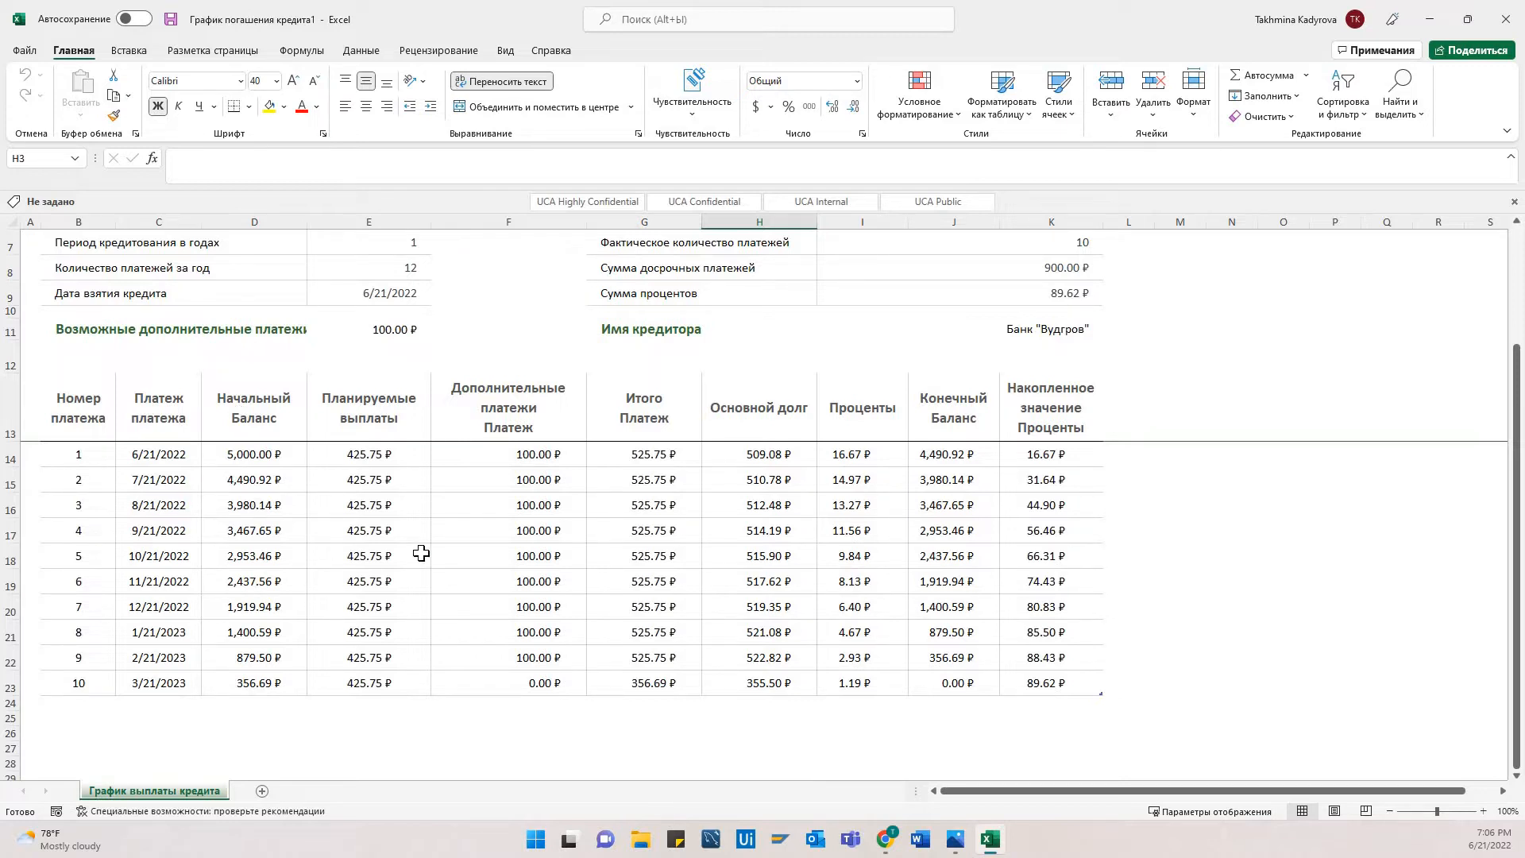
left_click(254, 464)
left_click(253, 479)
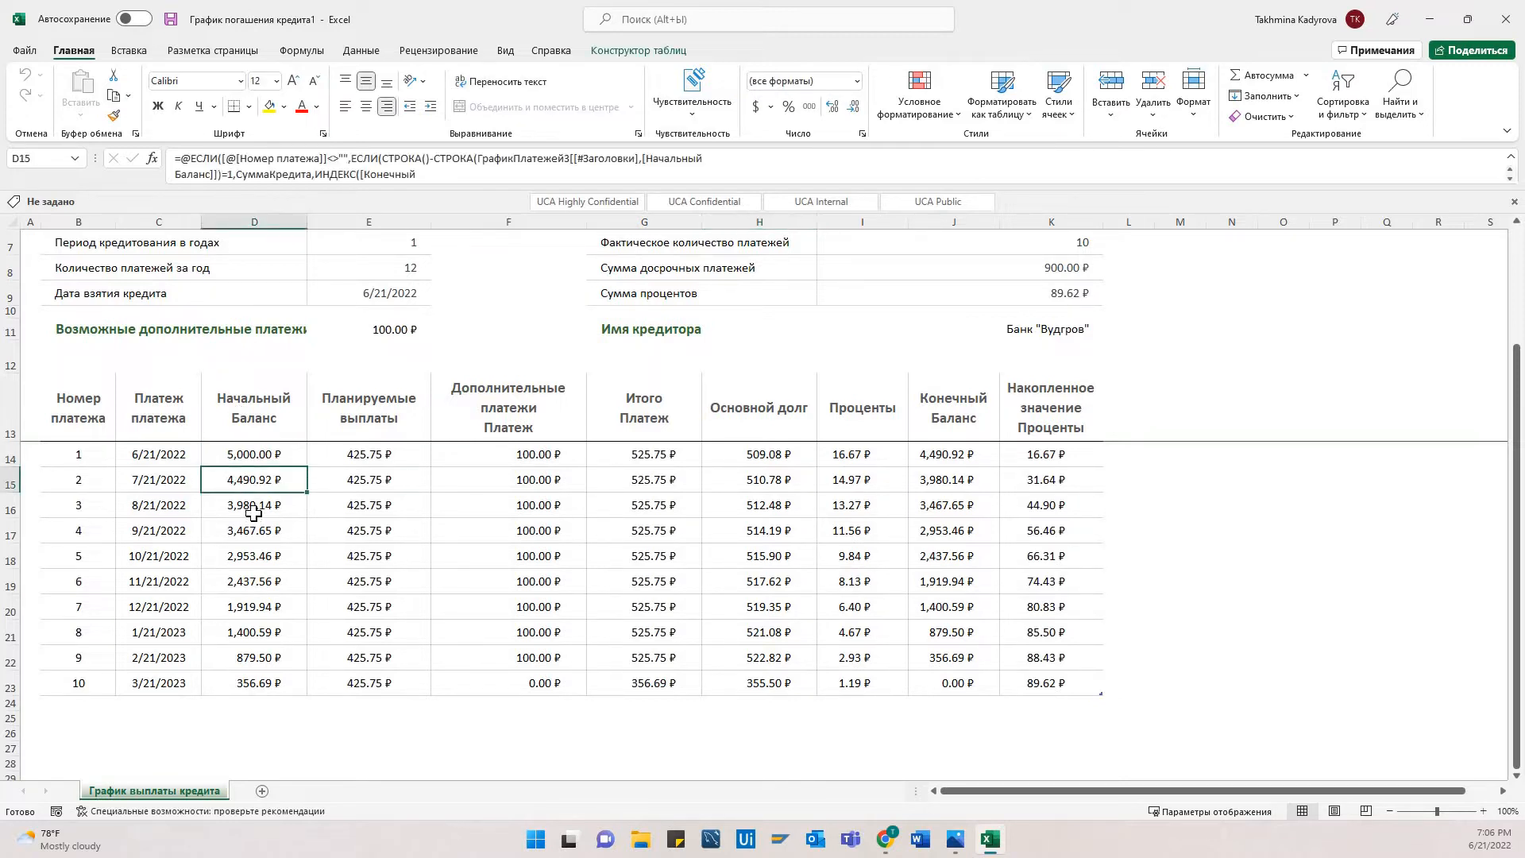
left_click(253, 513)
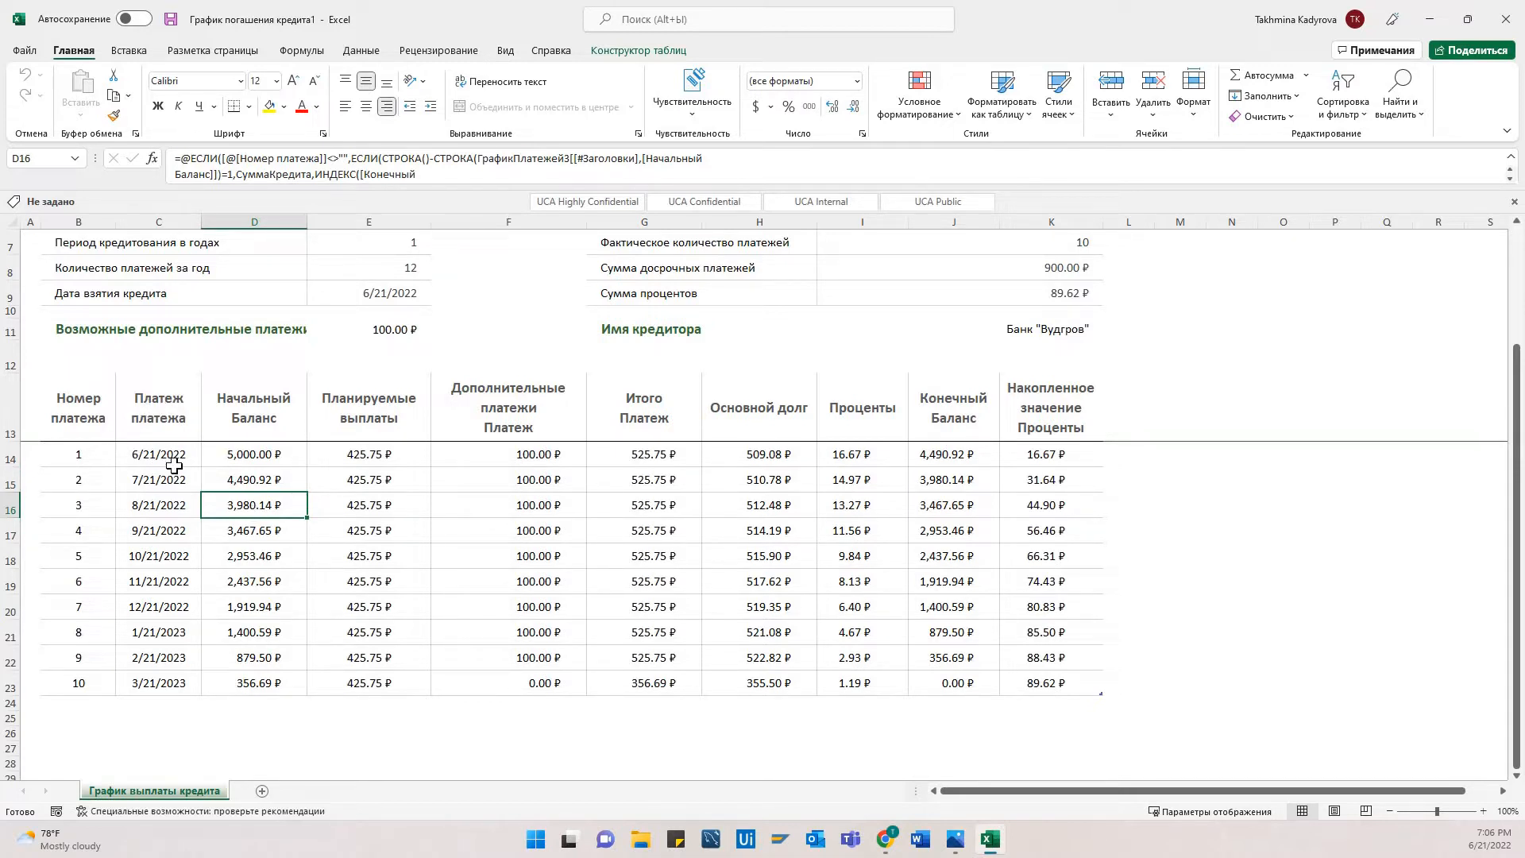
left_click(400, 459)
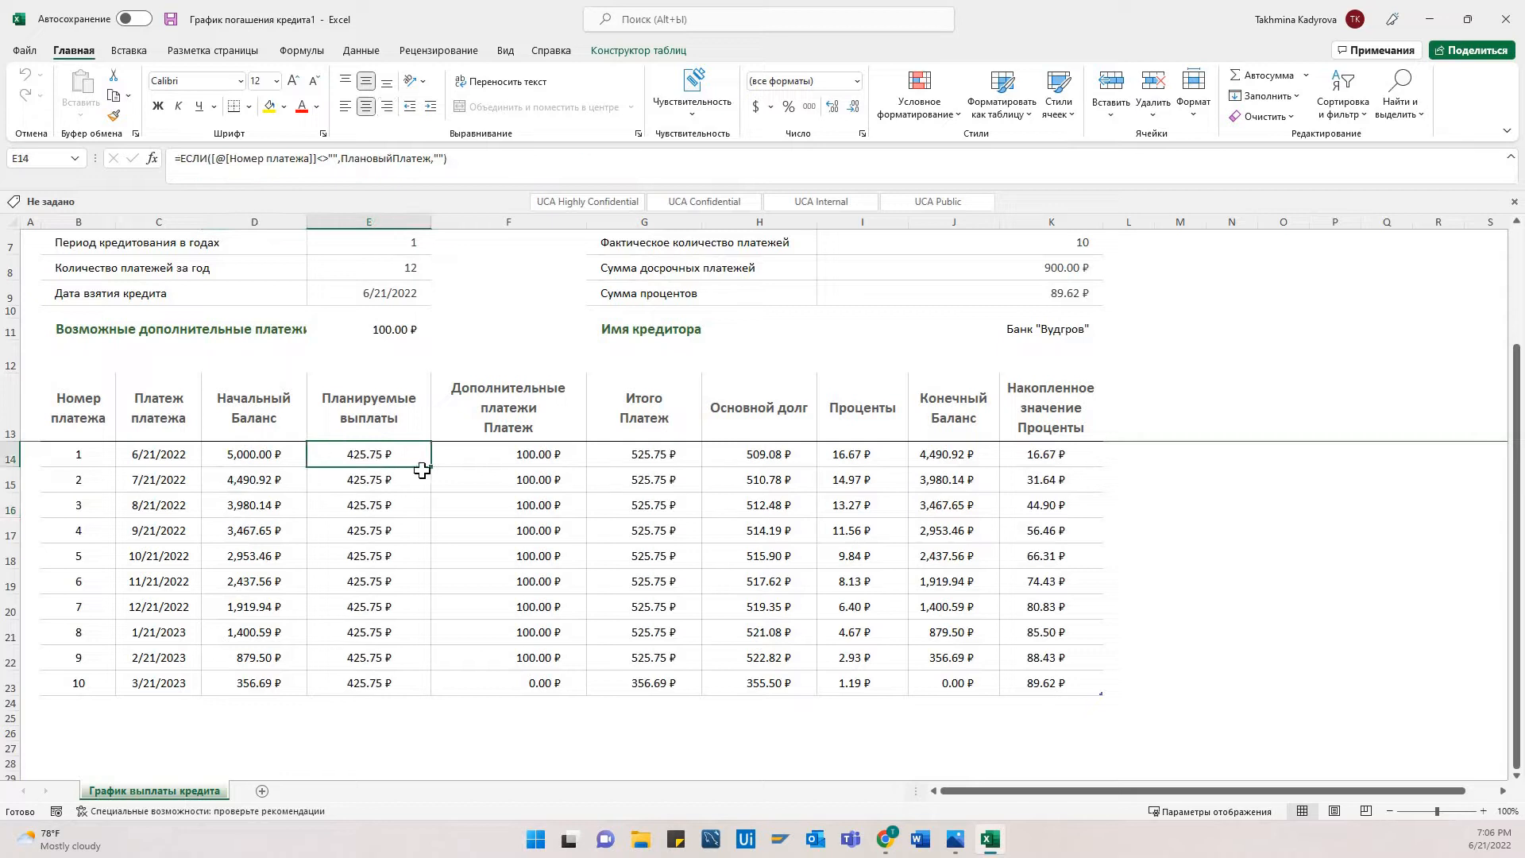
left_click(1043, 457)
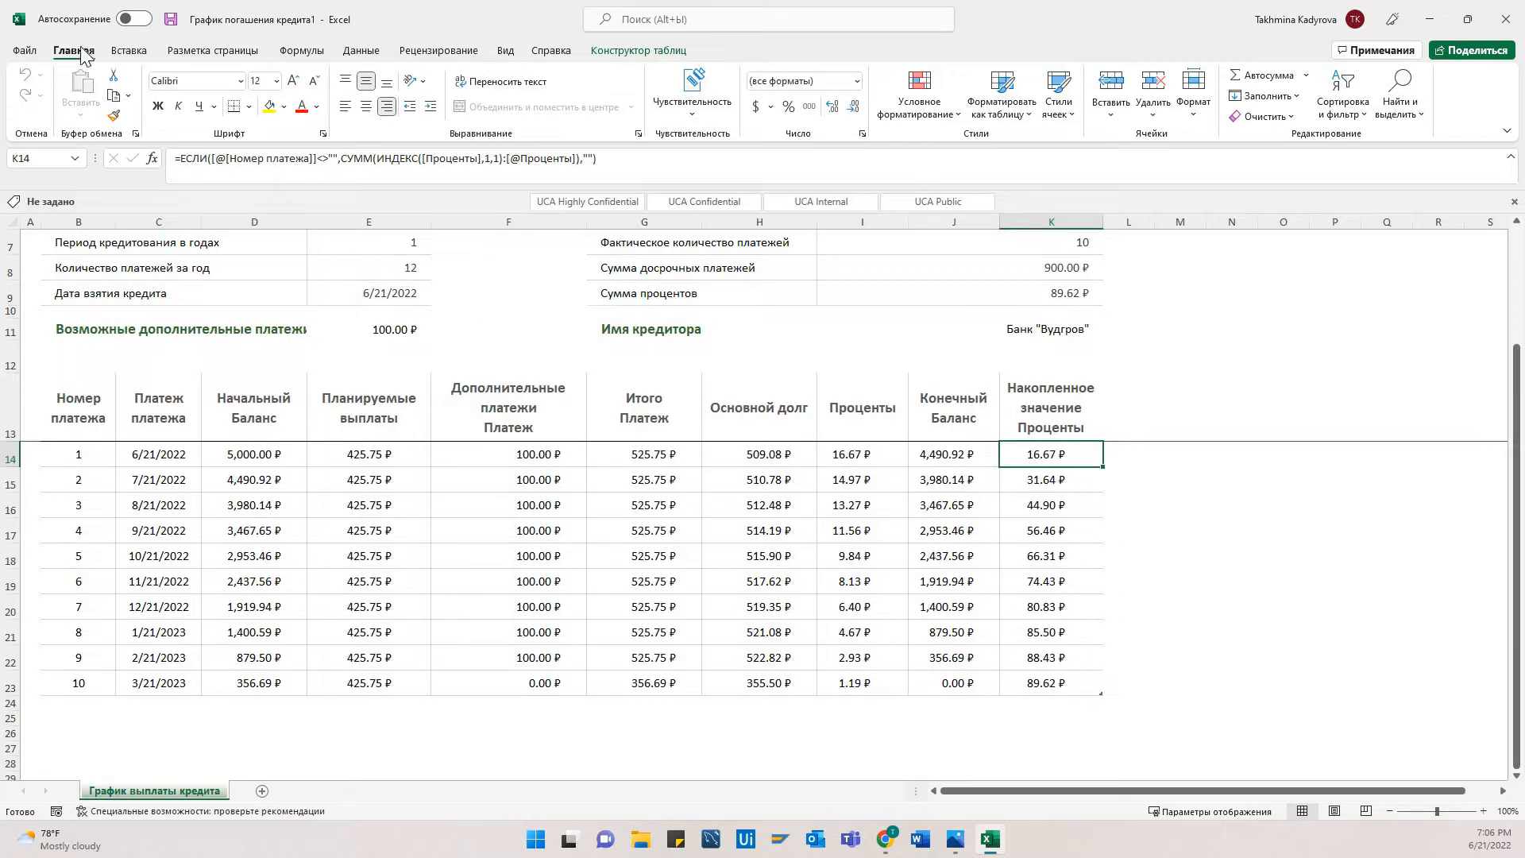
- Create a new blank workbook and maximize its window
left_click(25, 52)
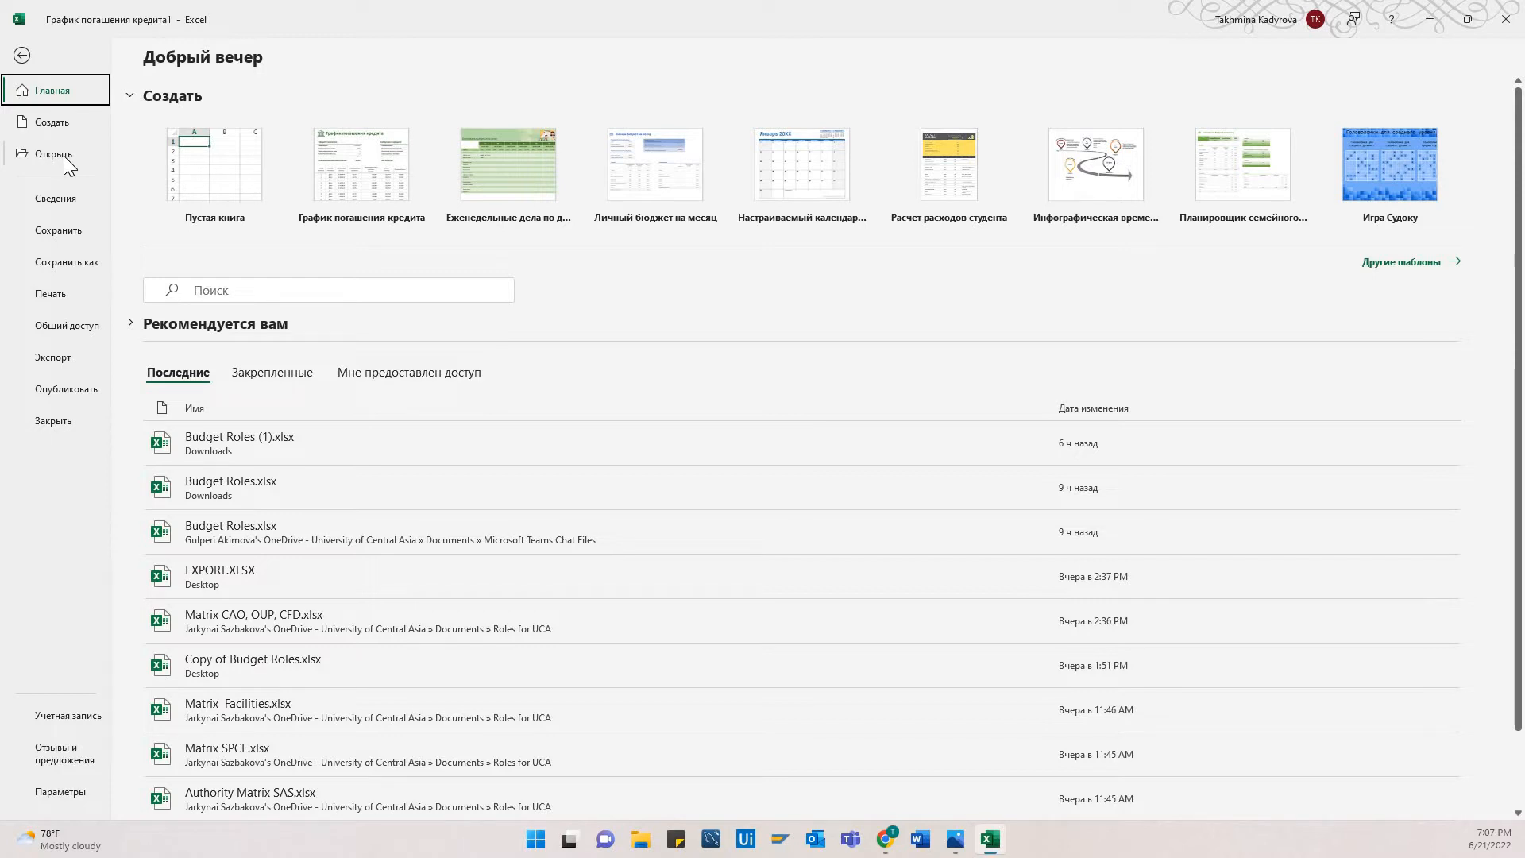
left_click(70, 239)
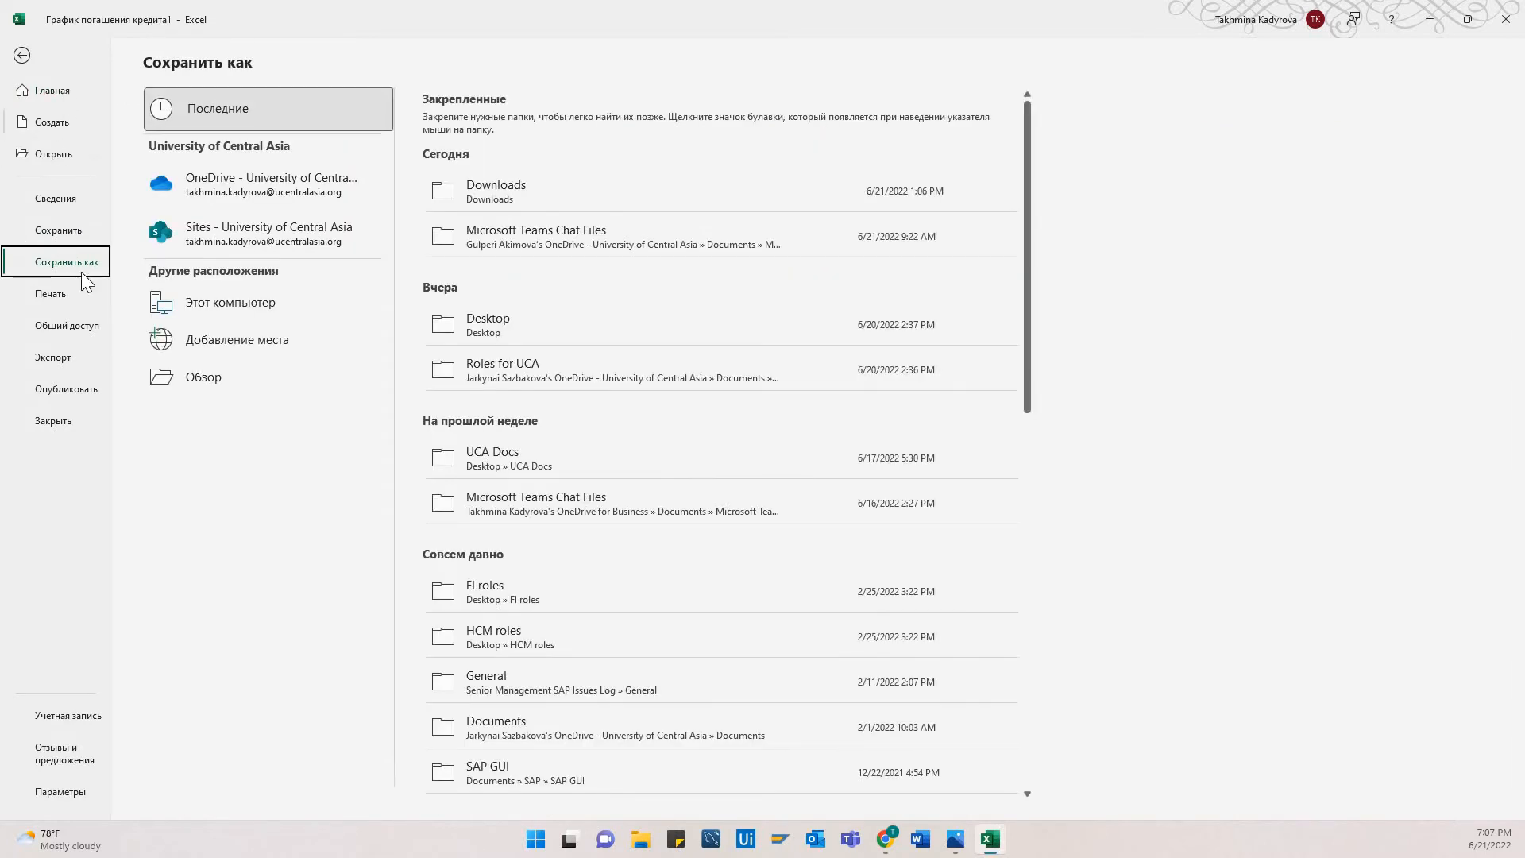
left_click(53, 91)
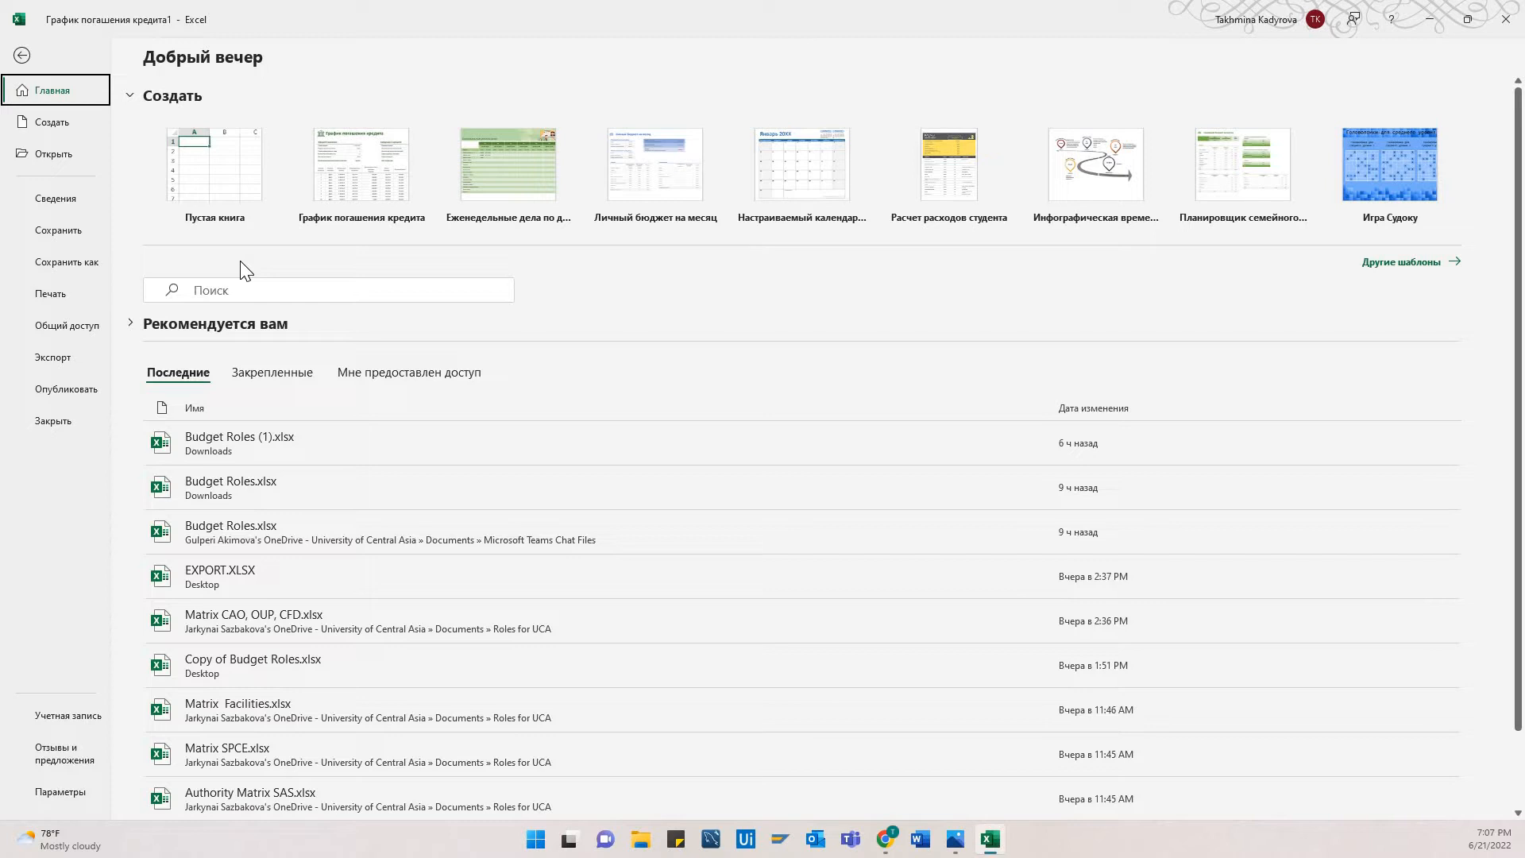
left_click(199, 182)
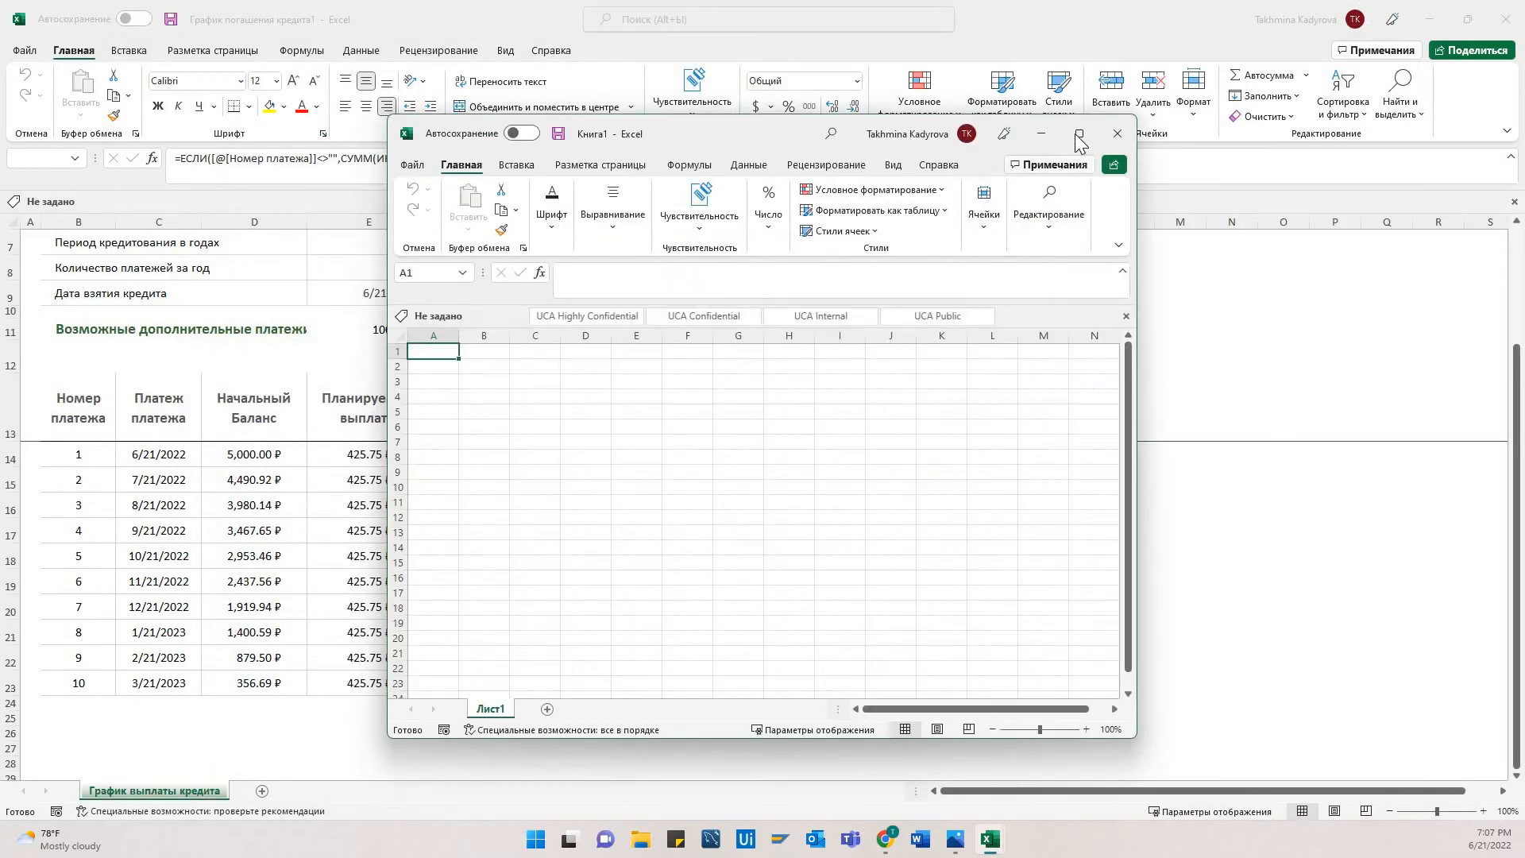
left_click(1078, 135)
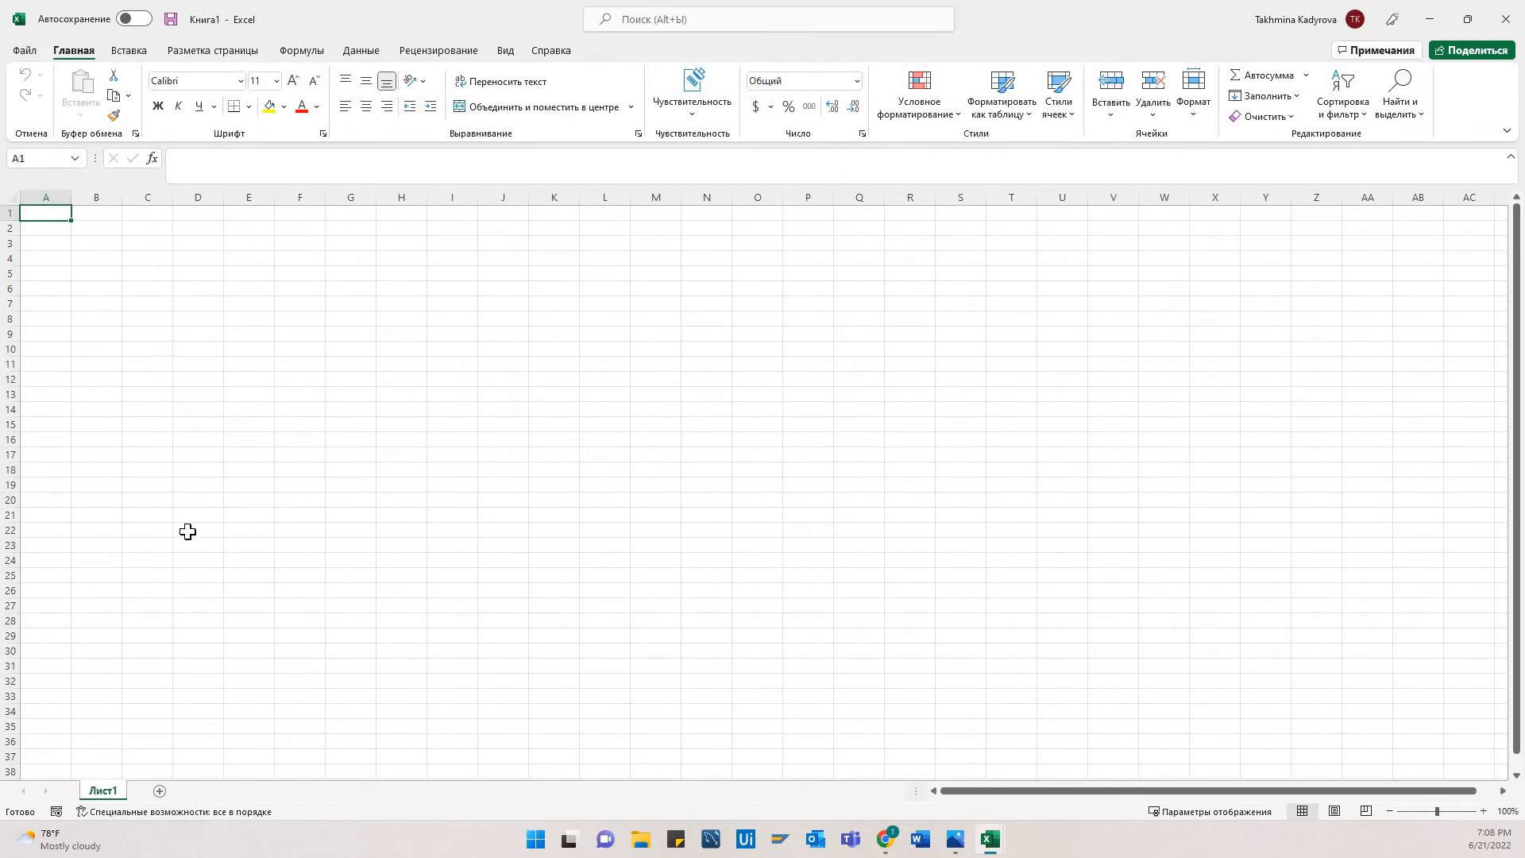
- Demonstrate selecting single cells B1 to B3, D4 and K3, the whole of column A and the whole of row 1
left_click(248, 258)
left_click(92, 216)
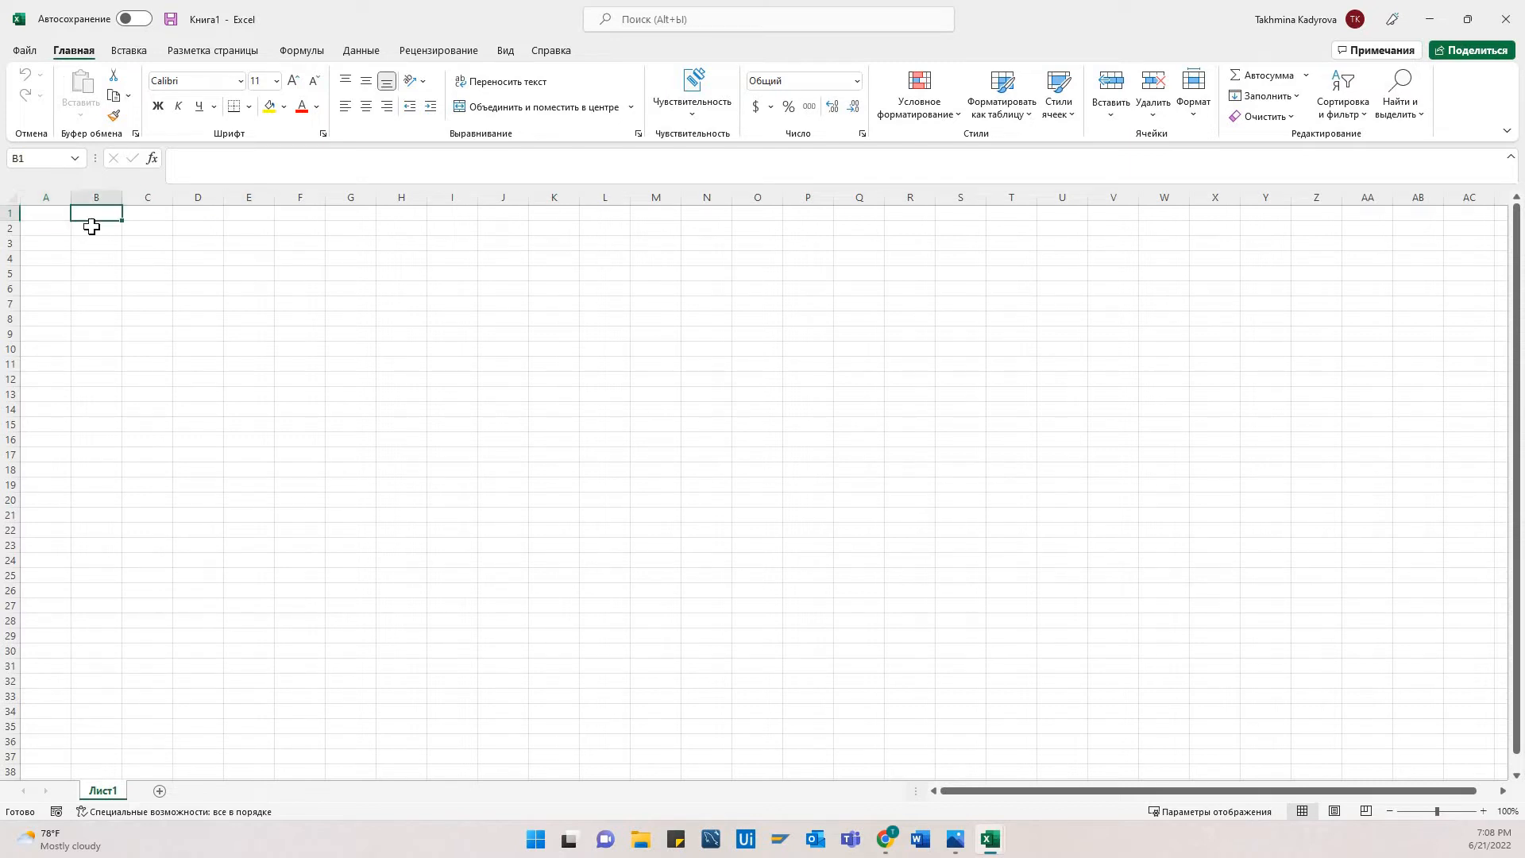
left_click(92, 227)
left_click(95, 245)
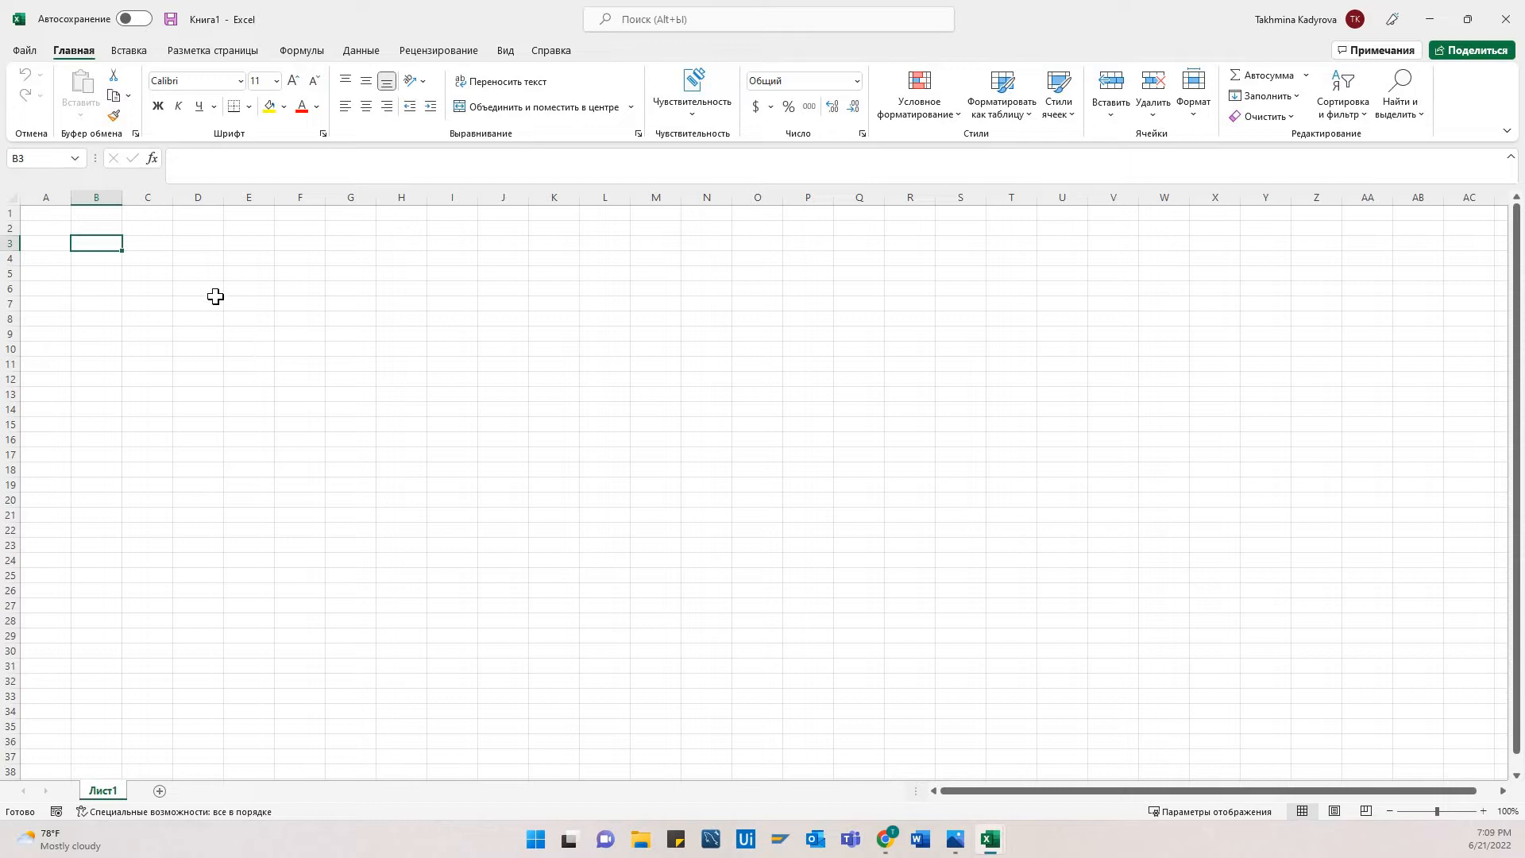
left_click(194, 258)
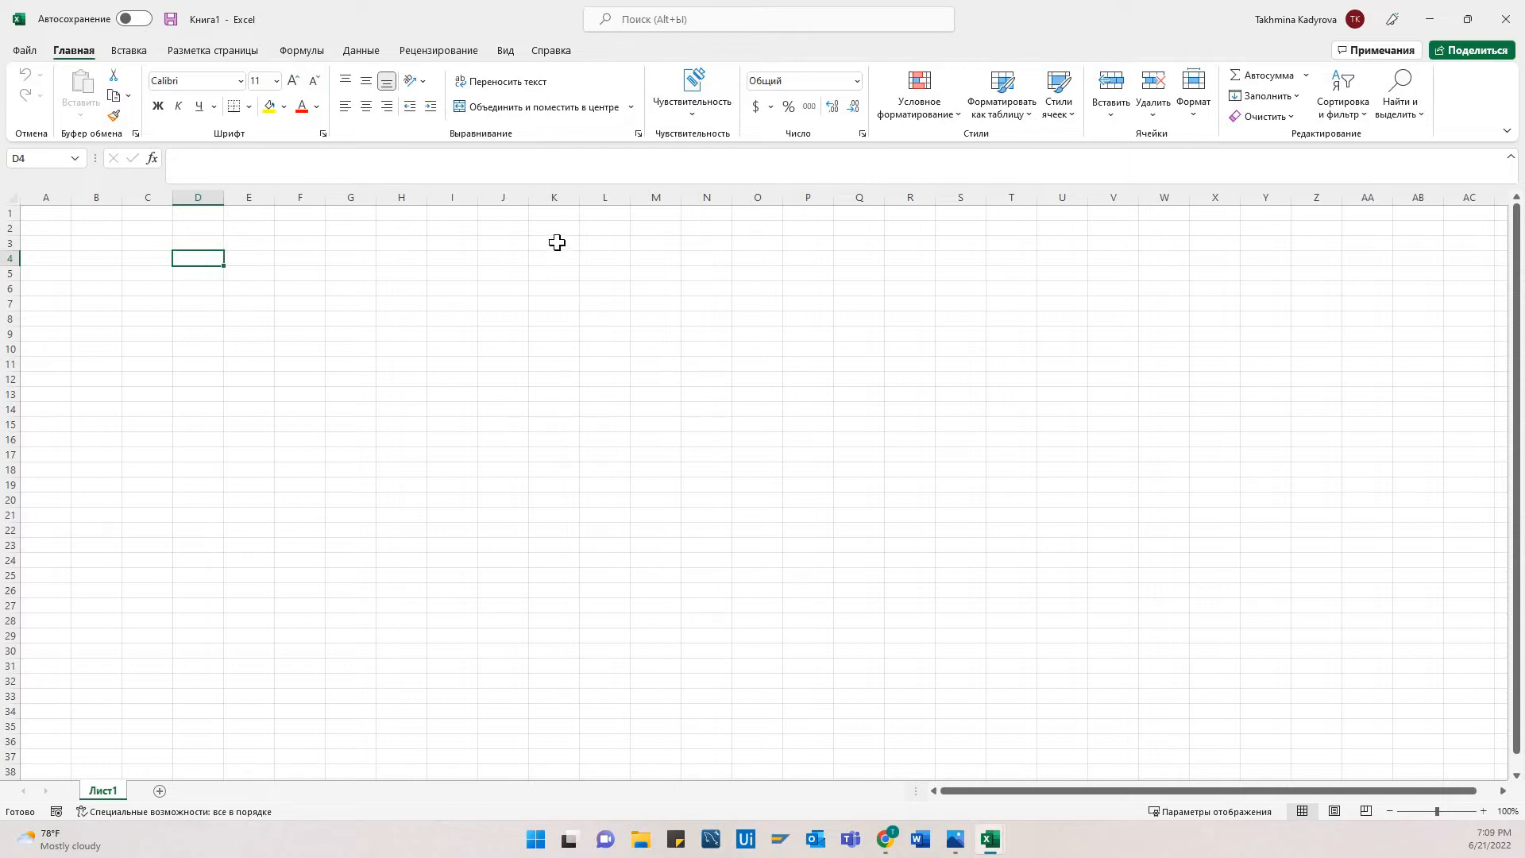
left_click(557, 242)
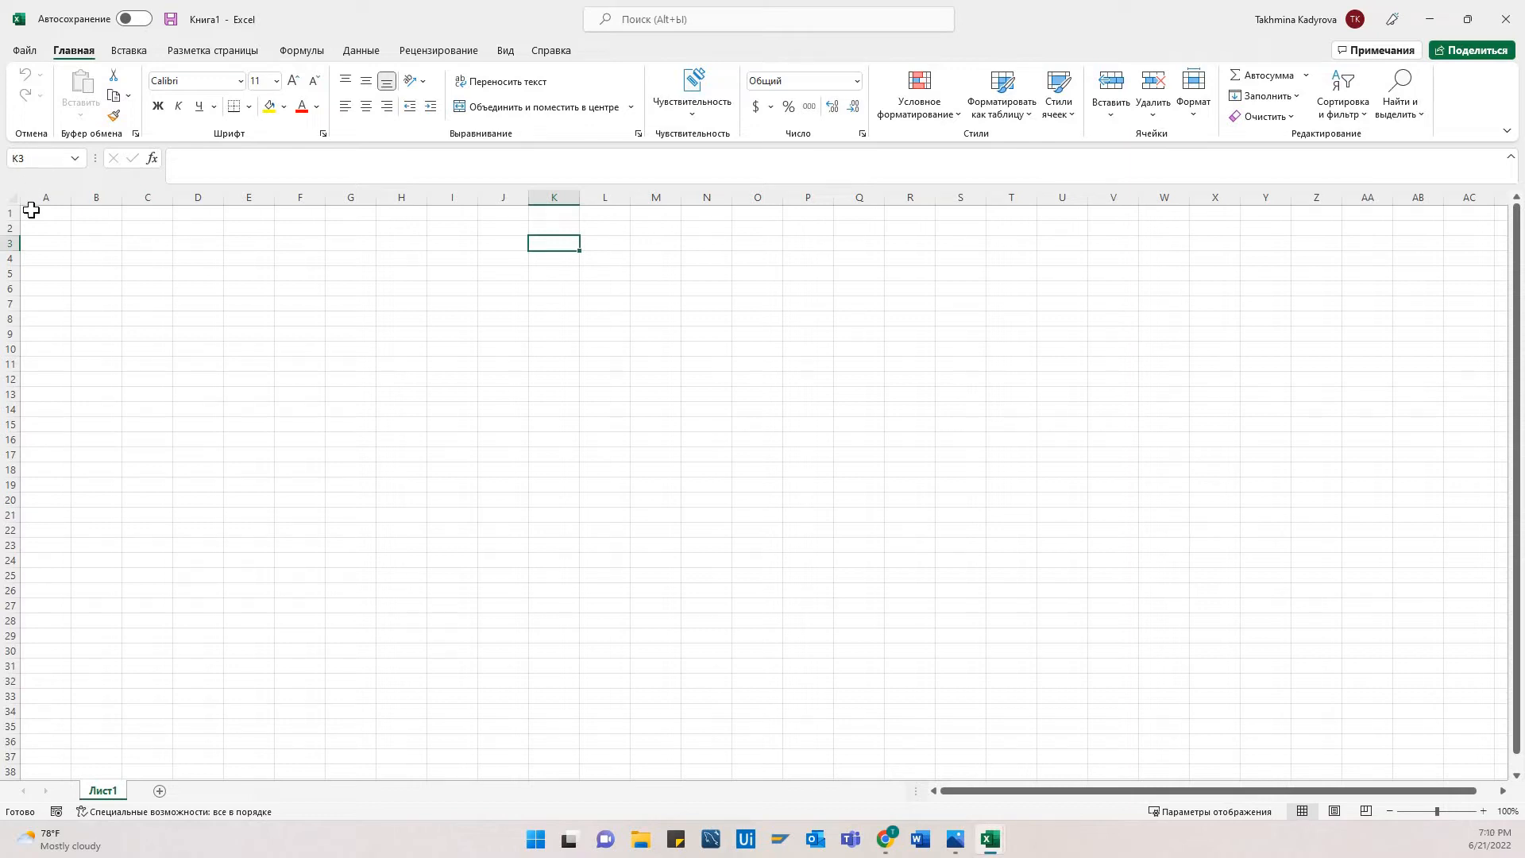
left_click(41, 197)
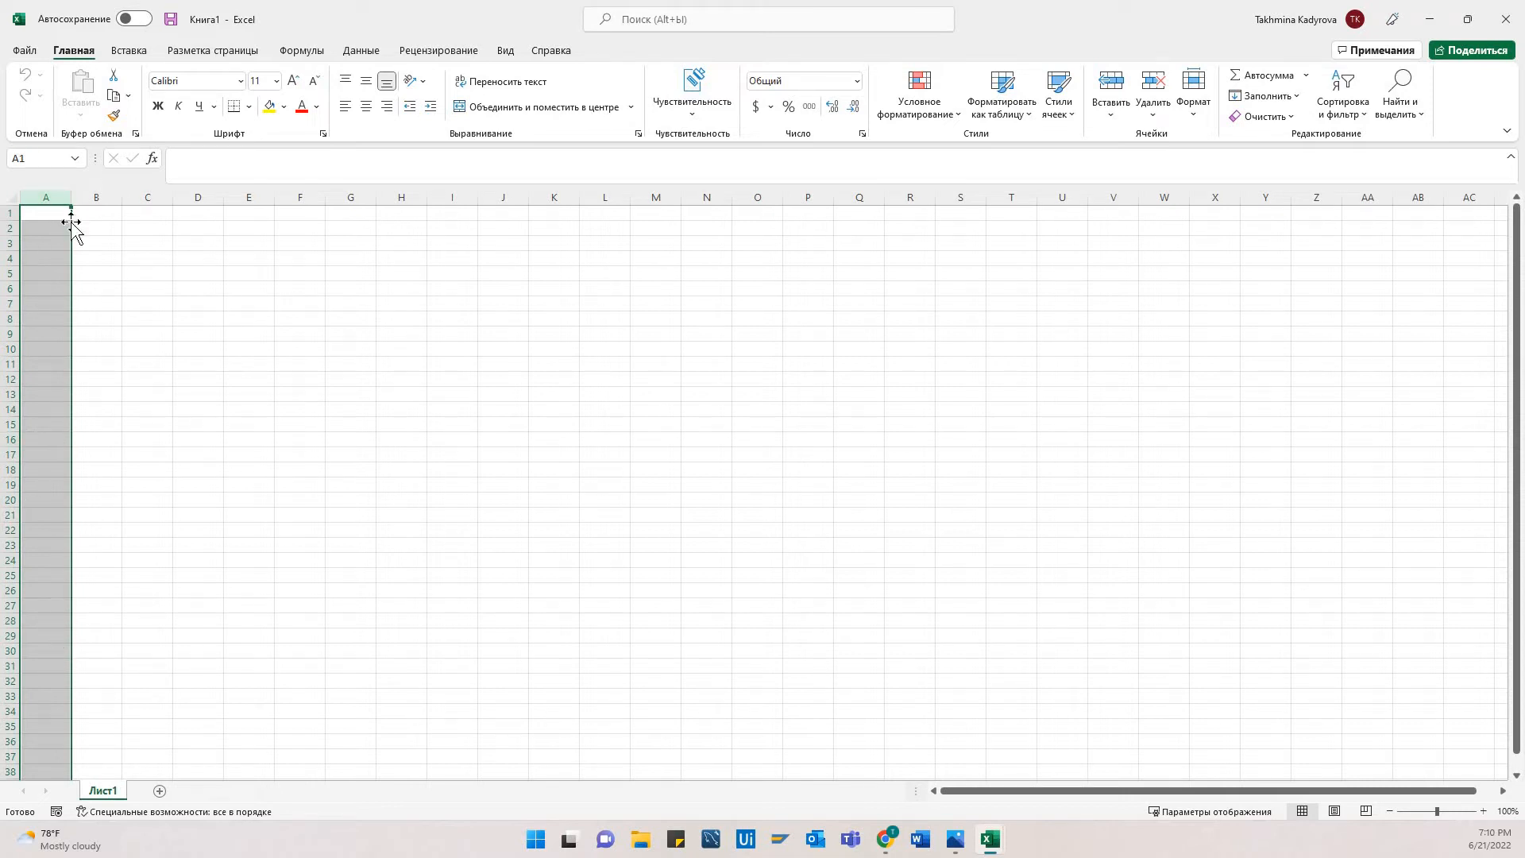
left_click_drag(8, 213, 10, 222)
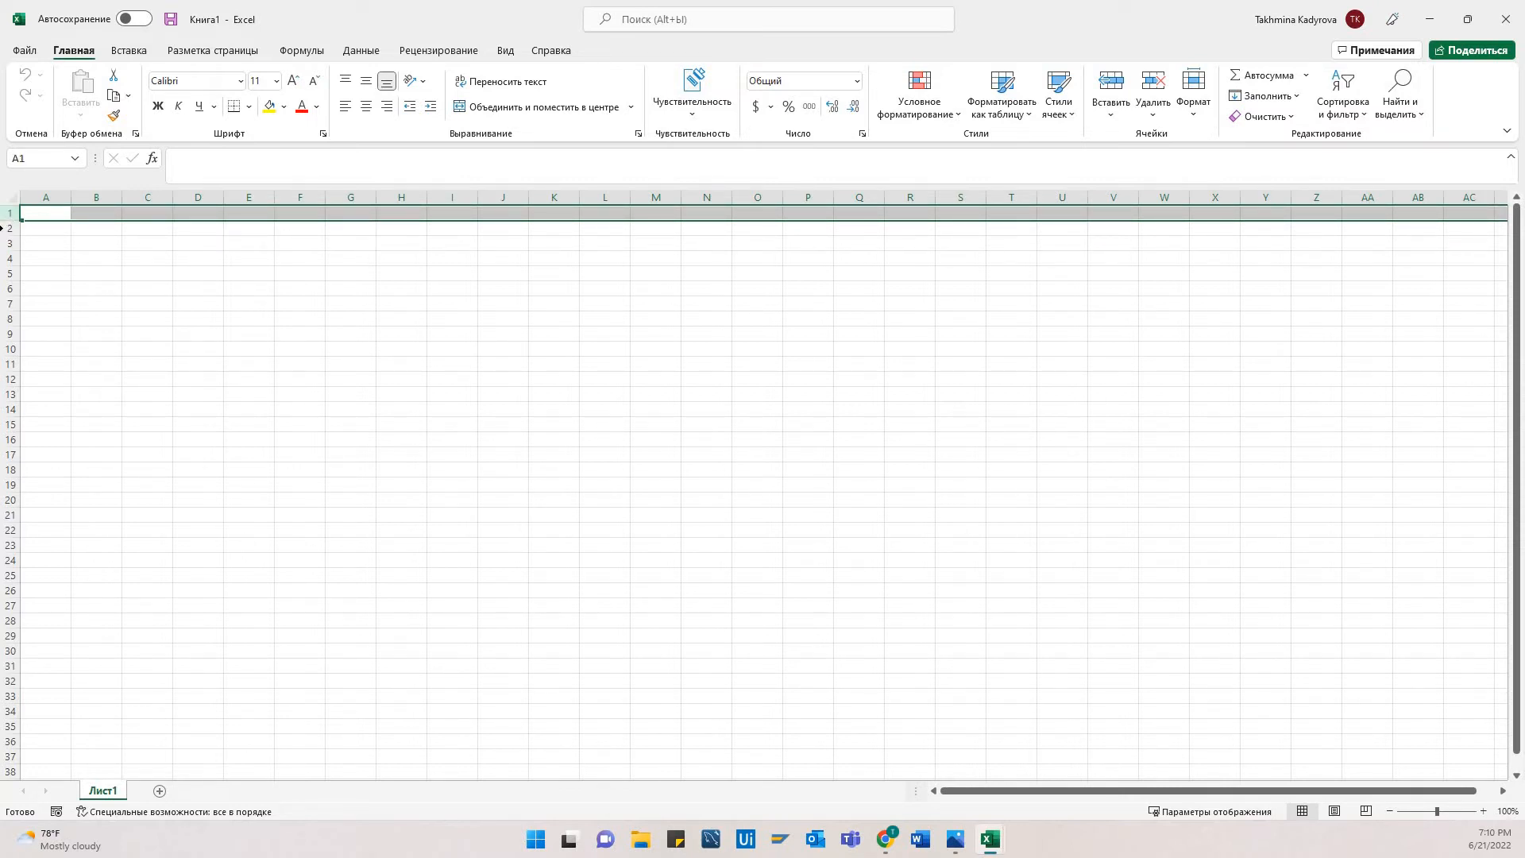
- Enter 1 in cell B1 and 4 in cell C1
left_click(101, 215)
type("1")
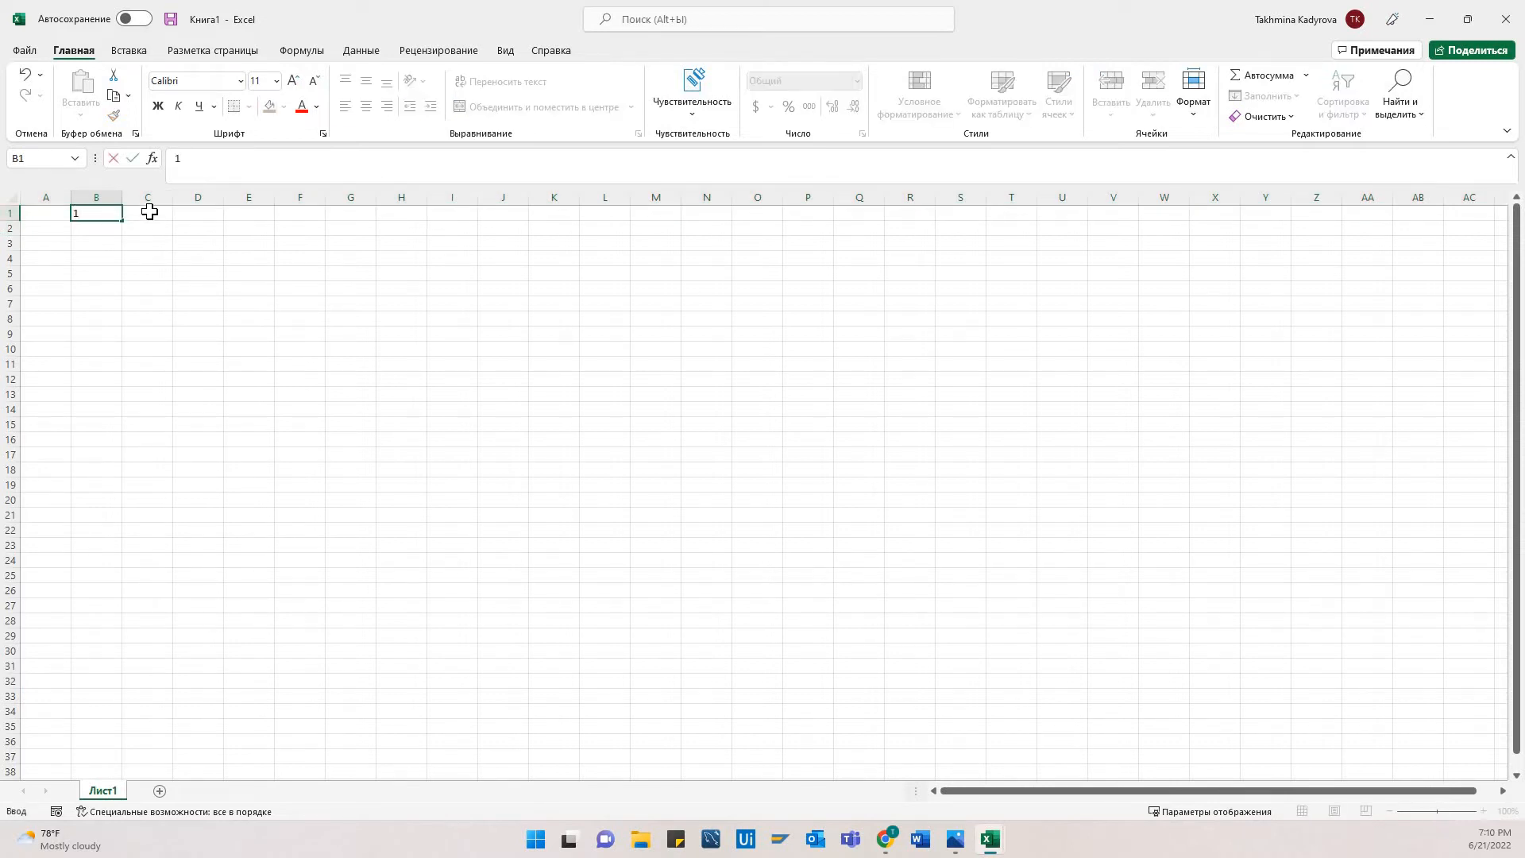
key("Tab")
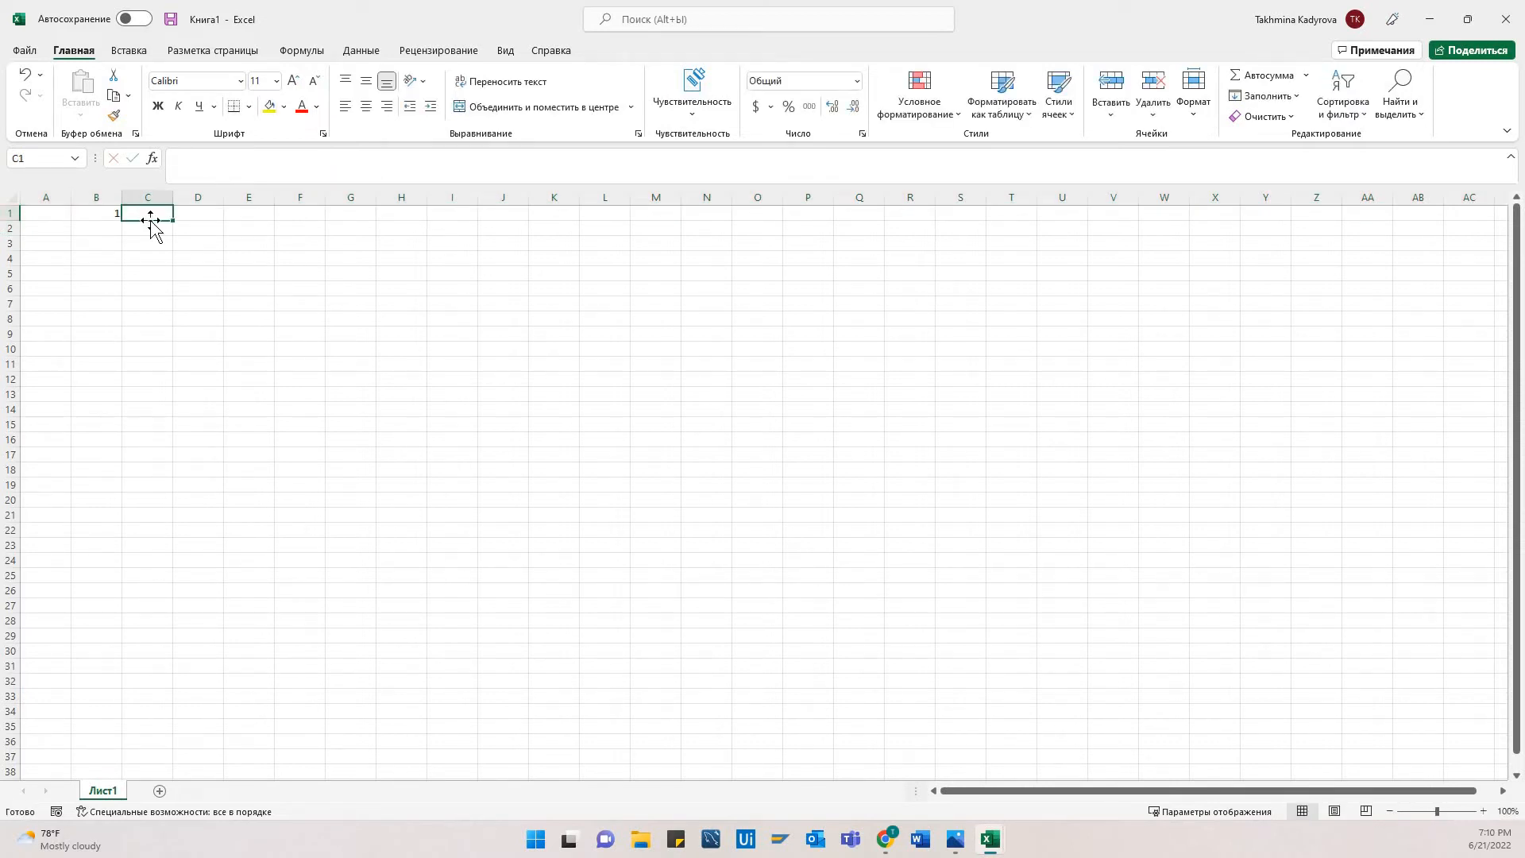
type("4")
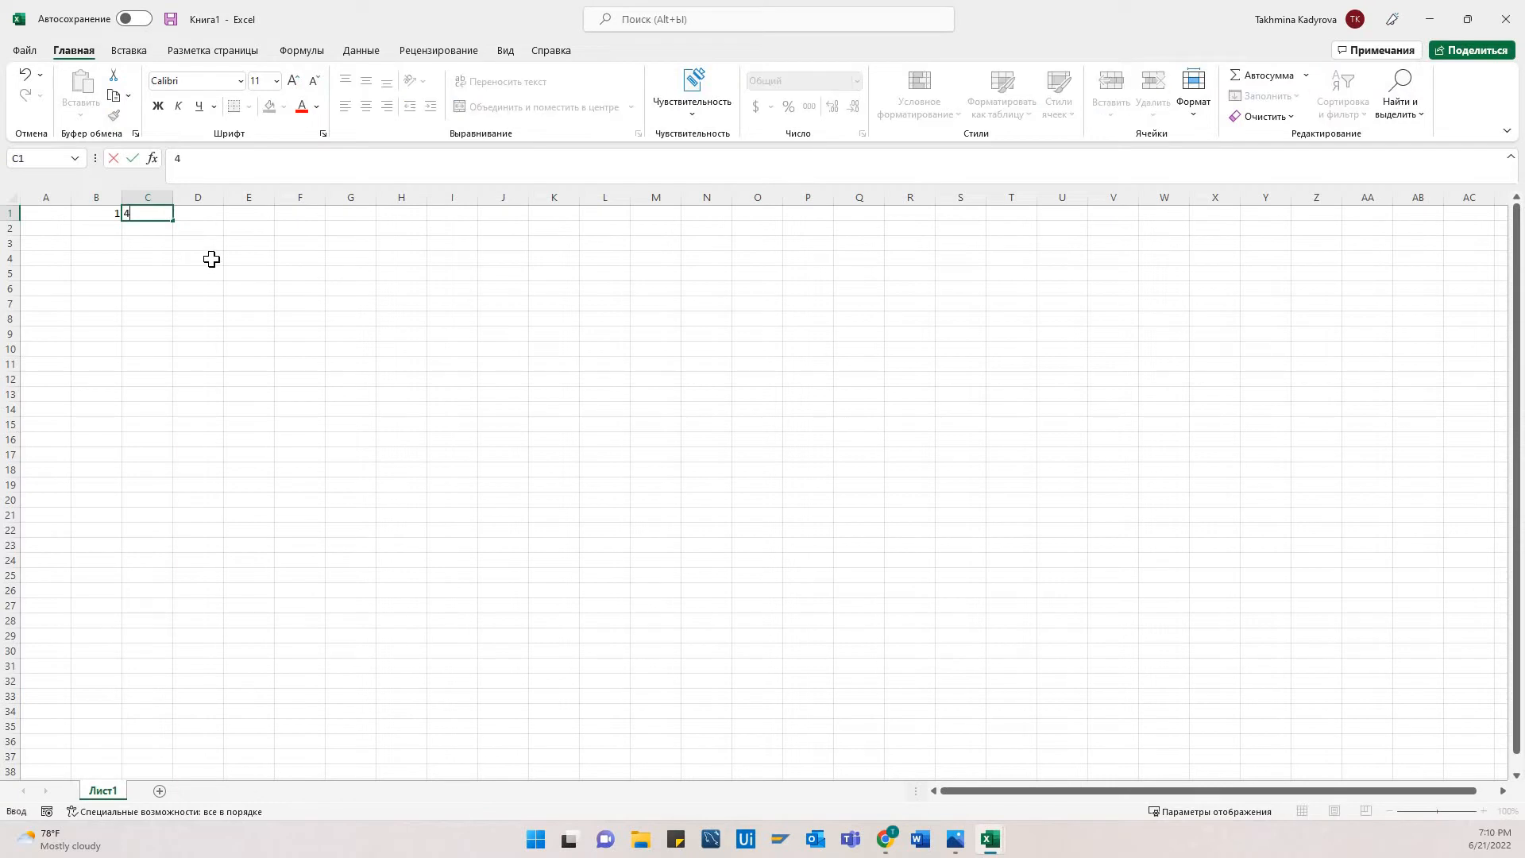
- Enter the formula =5+5 in cell D4 and reselect that cell to check it
left_click(203, 258)
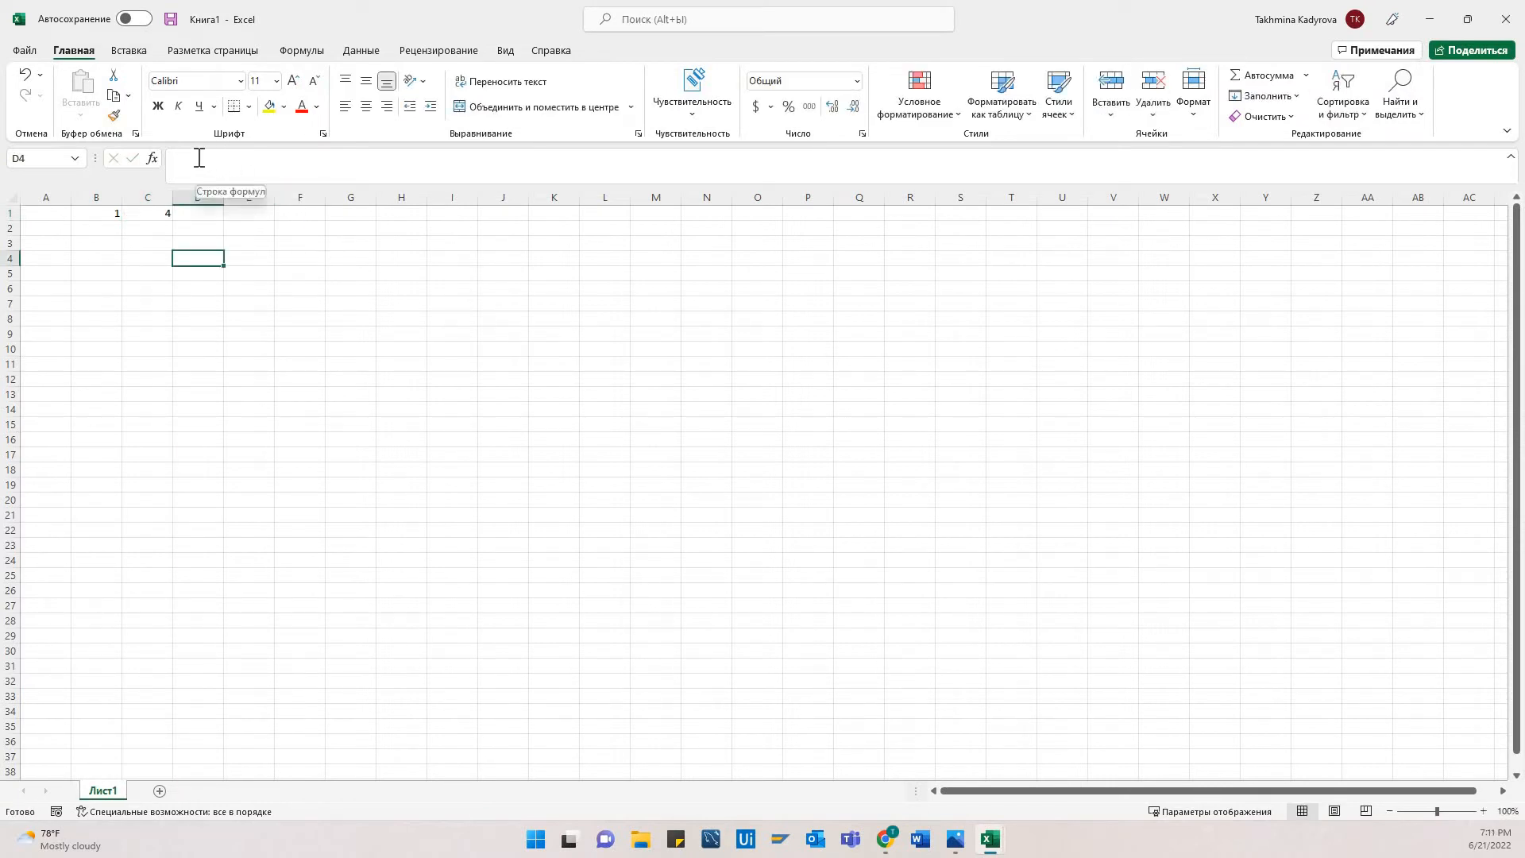
left_click(192, 158)
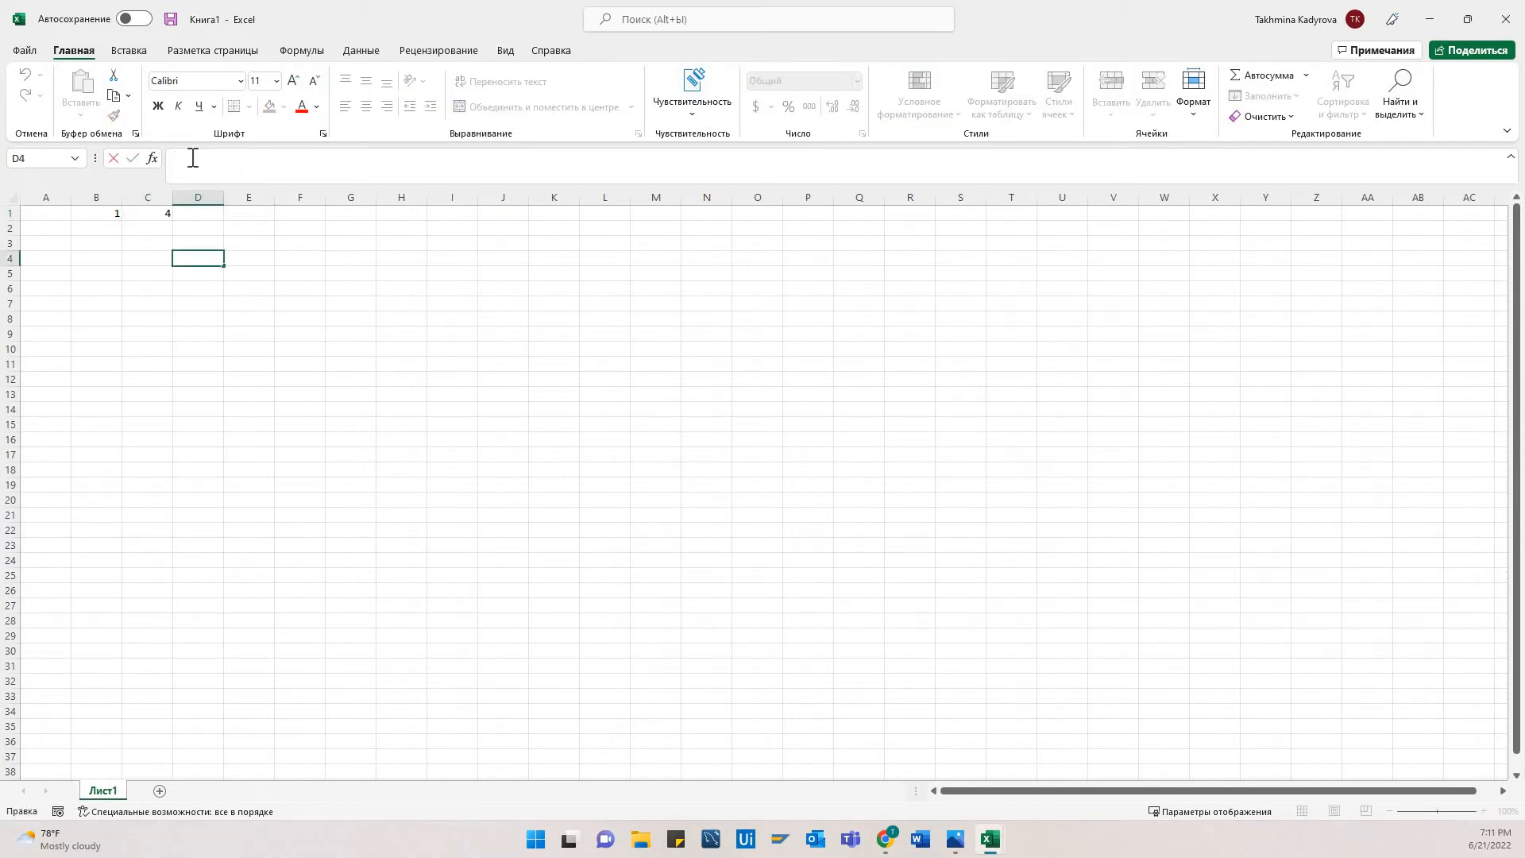
type("=5+5")
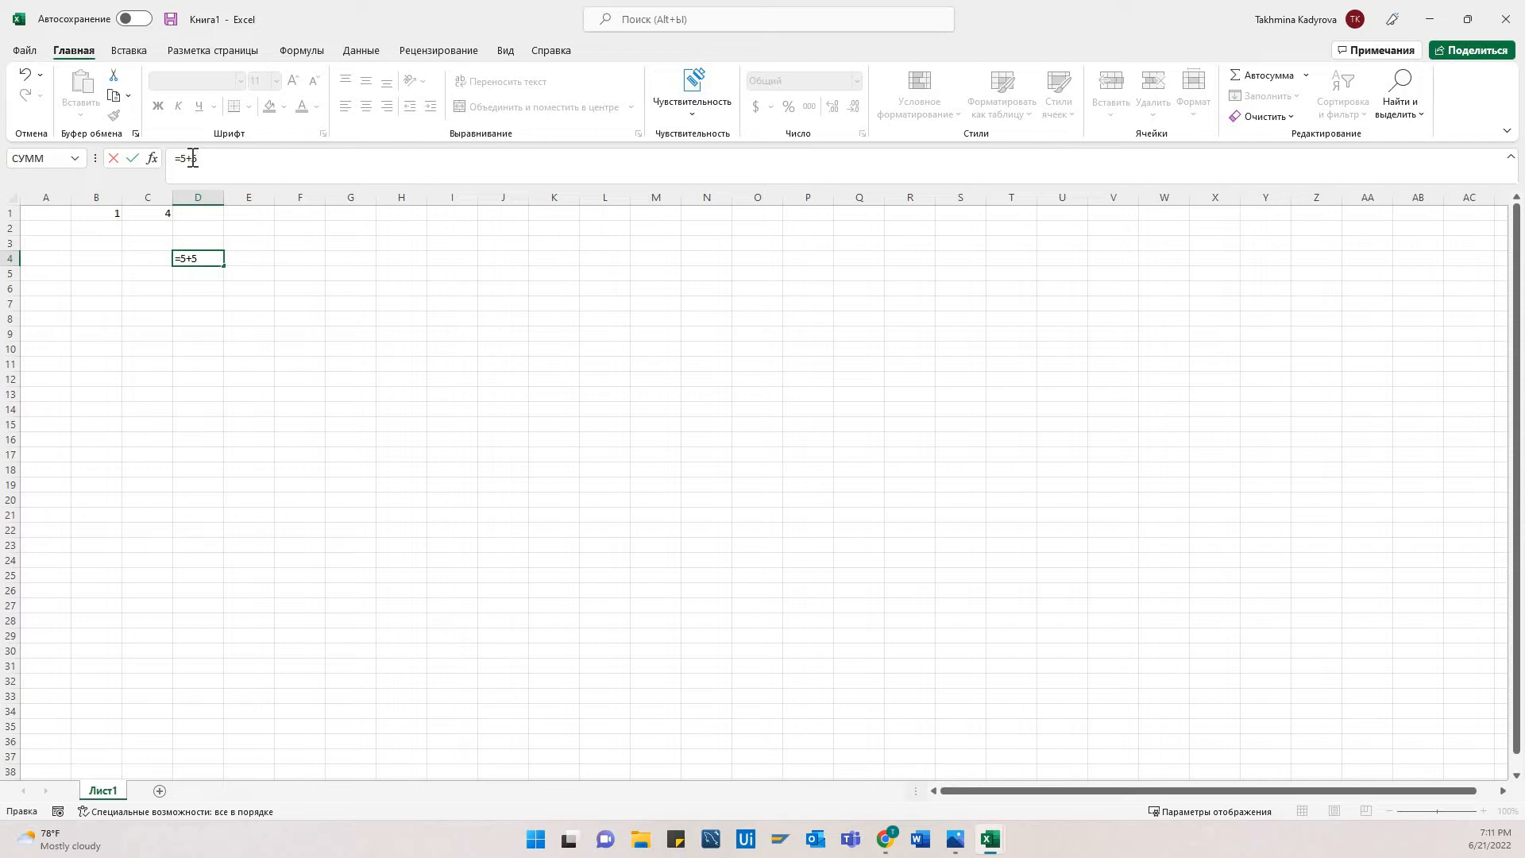
key("Return")
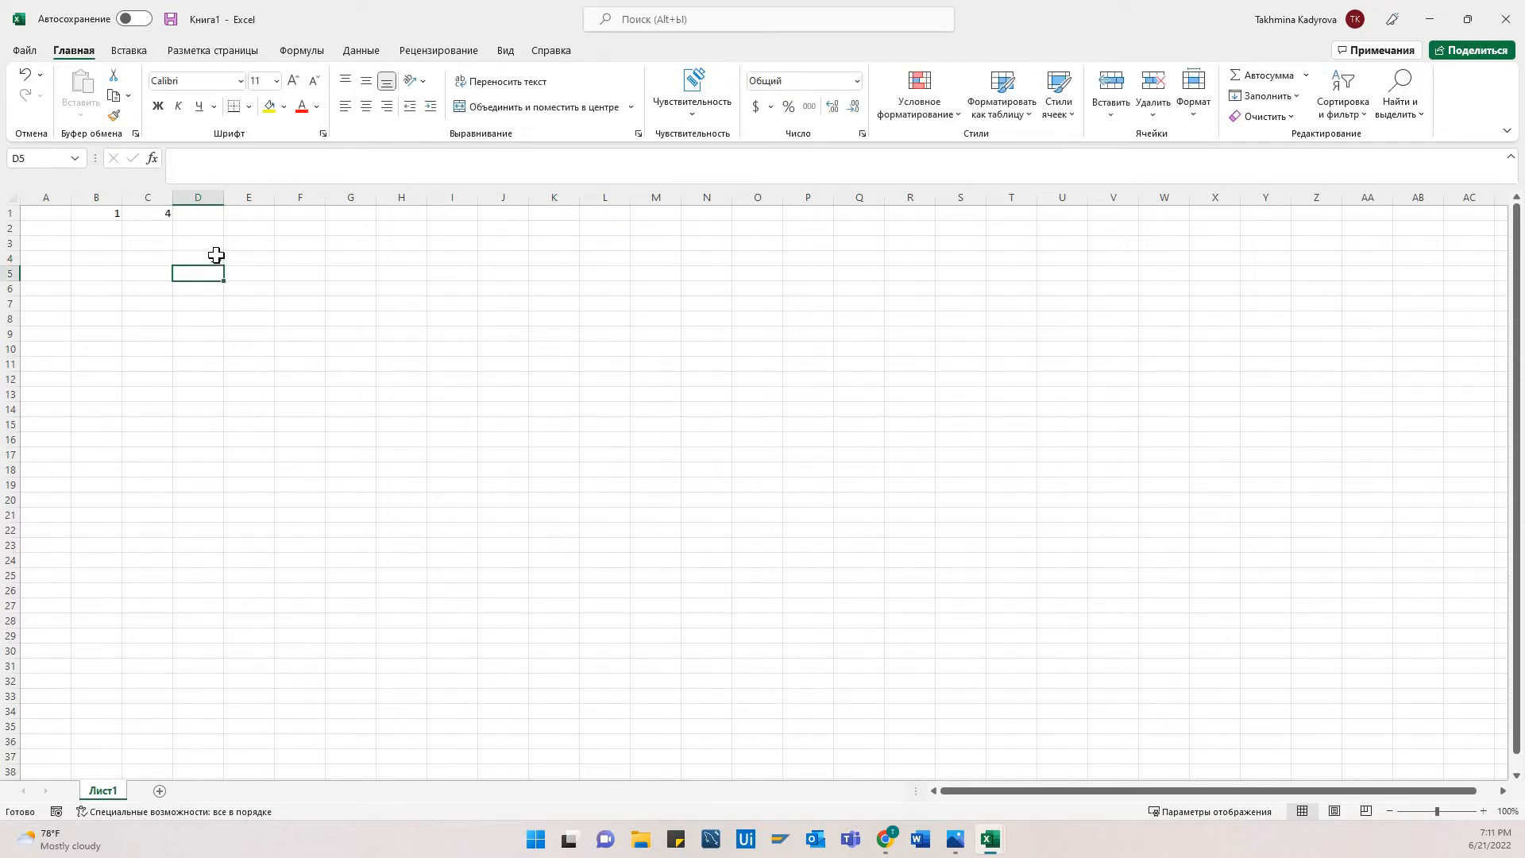
left_click(208, 257)
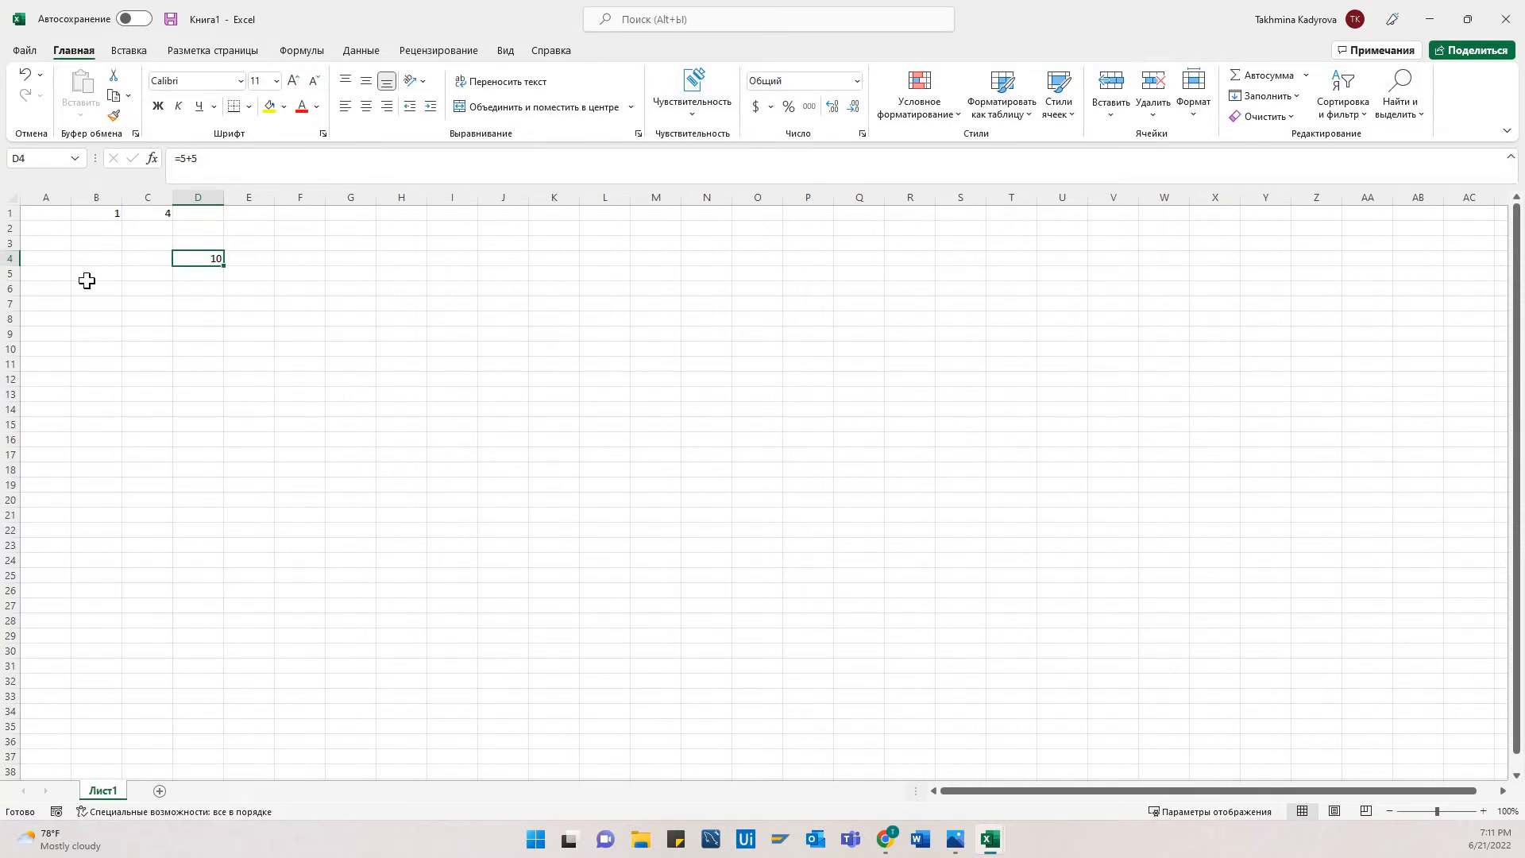
- Rename the worksheet Лист1 as Таблица and add a second worksheet after it
right_click(109, 798)
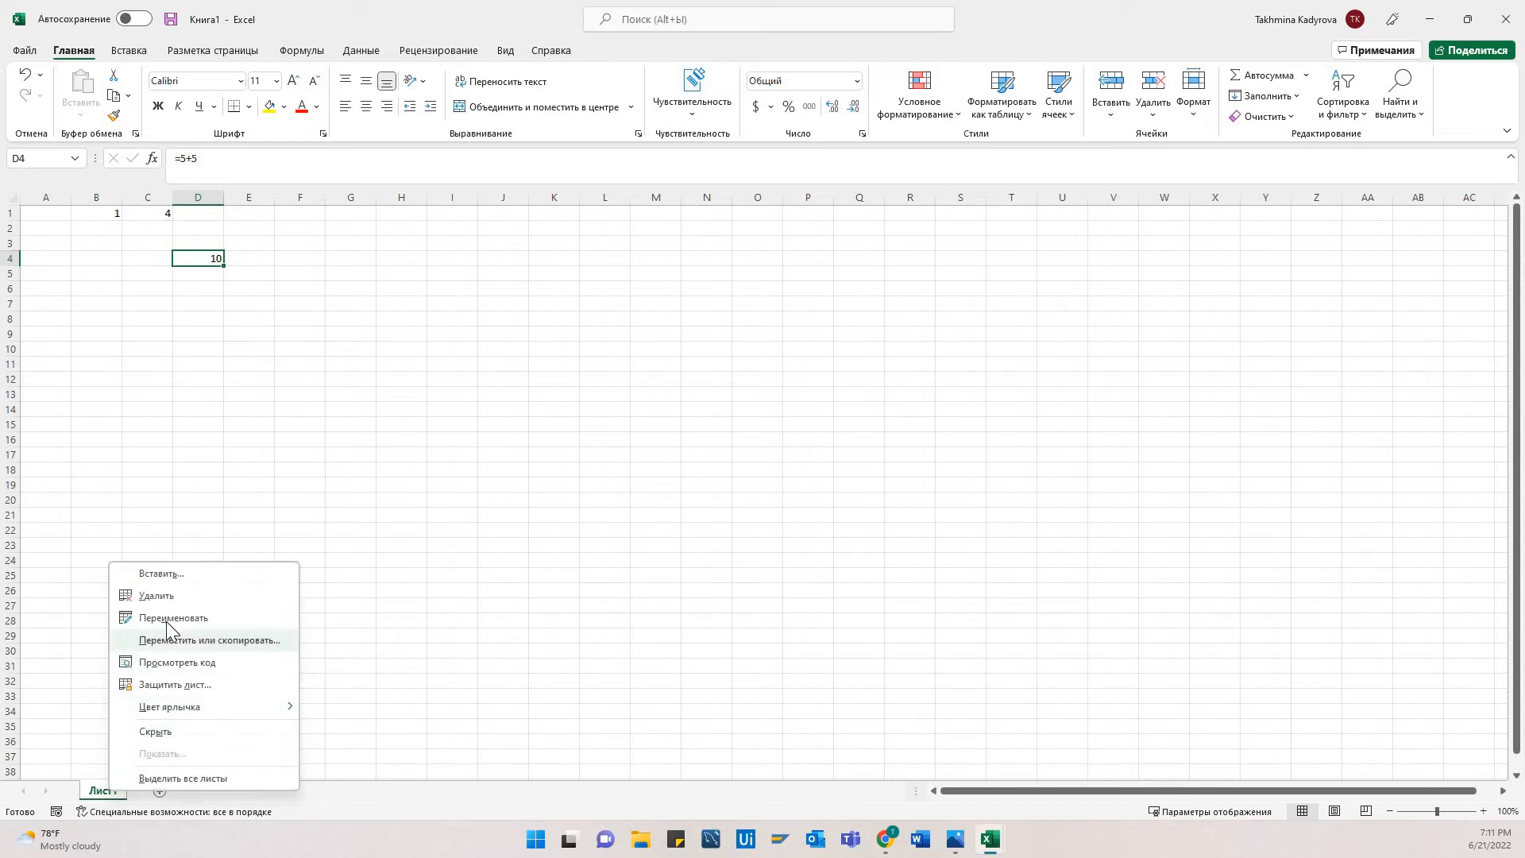
left_click(166, 619)
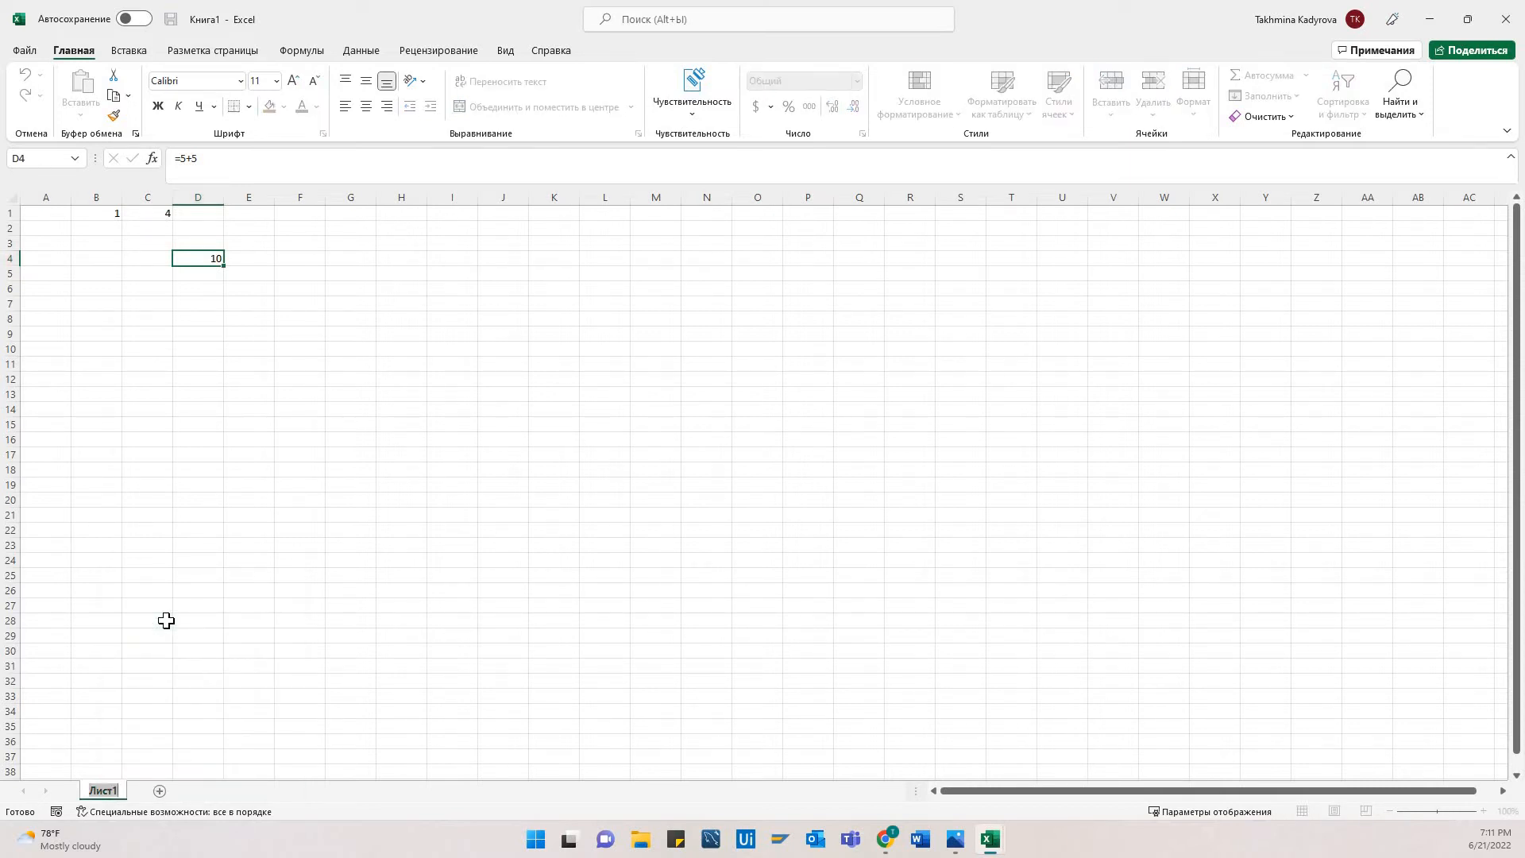
type("Ta")
type("блица")
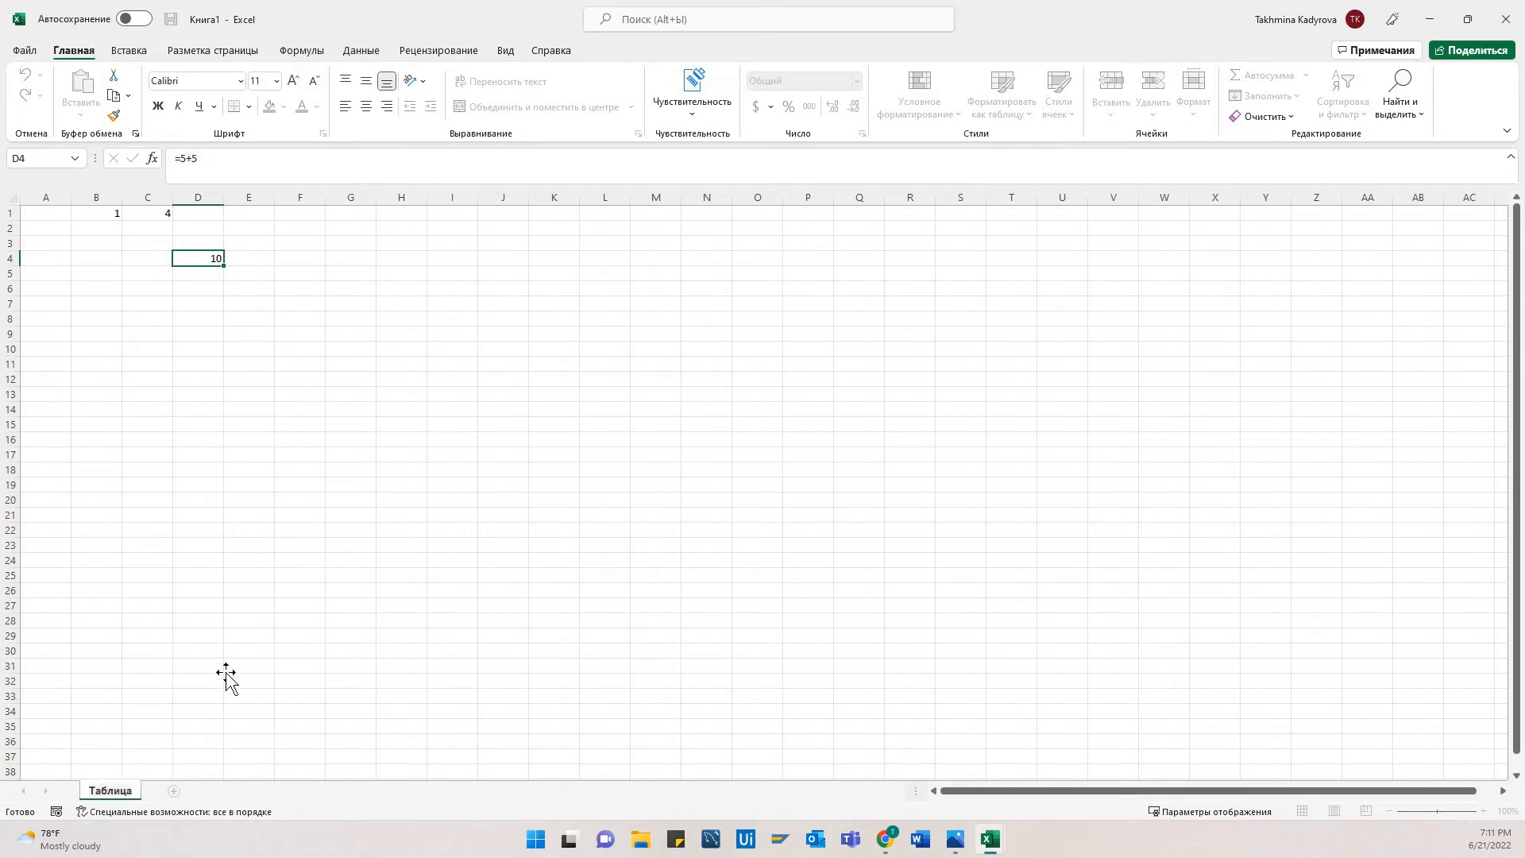
left_click(230, 681)
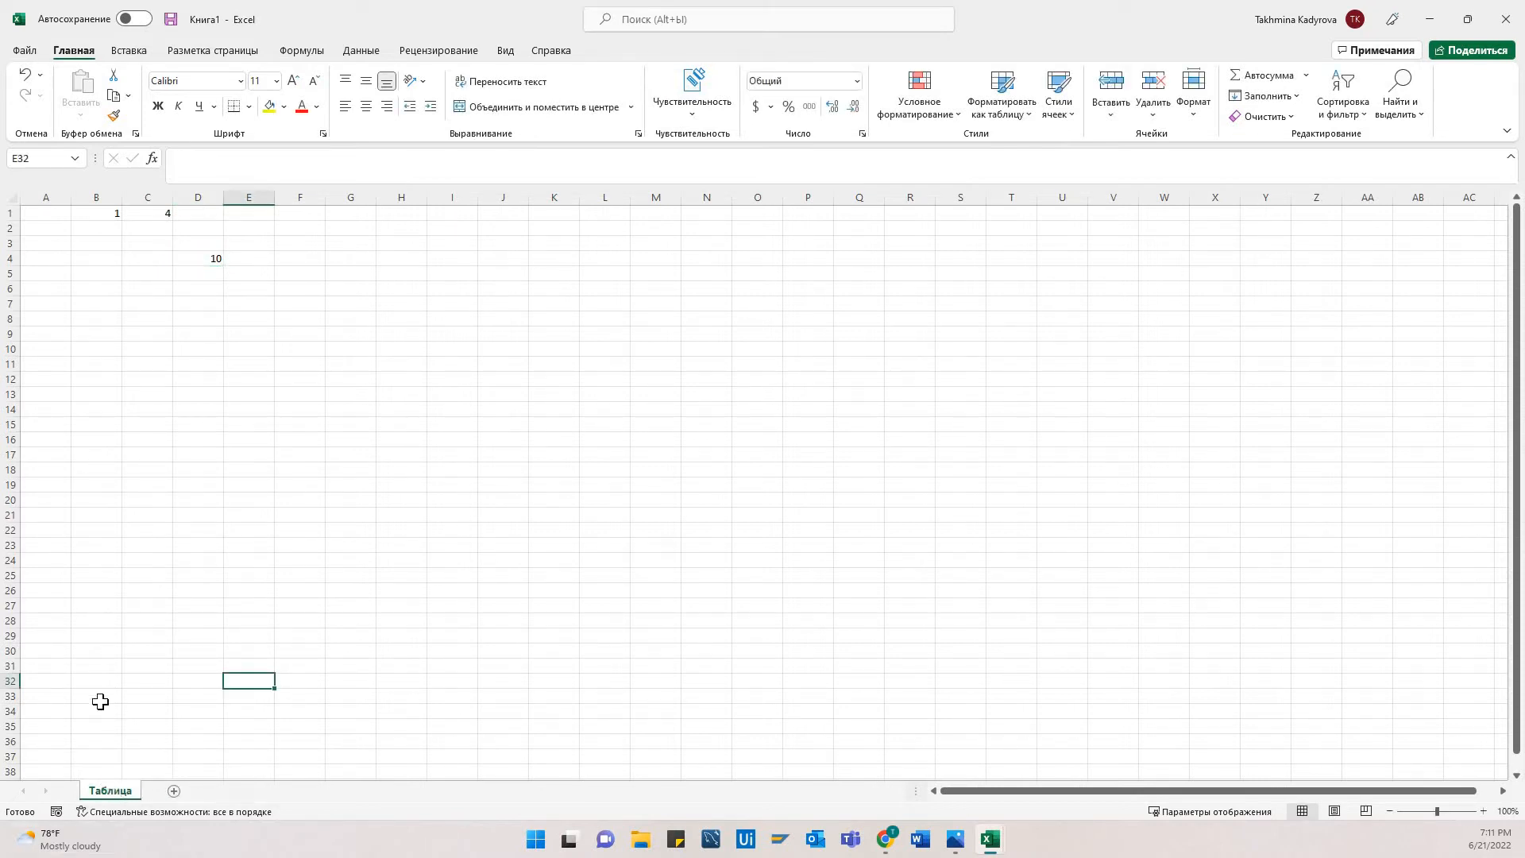
left_click(174, 792)
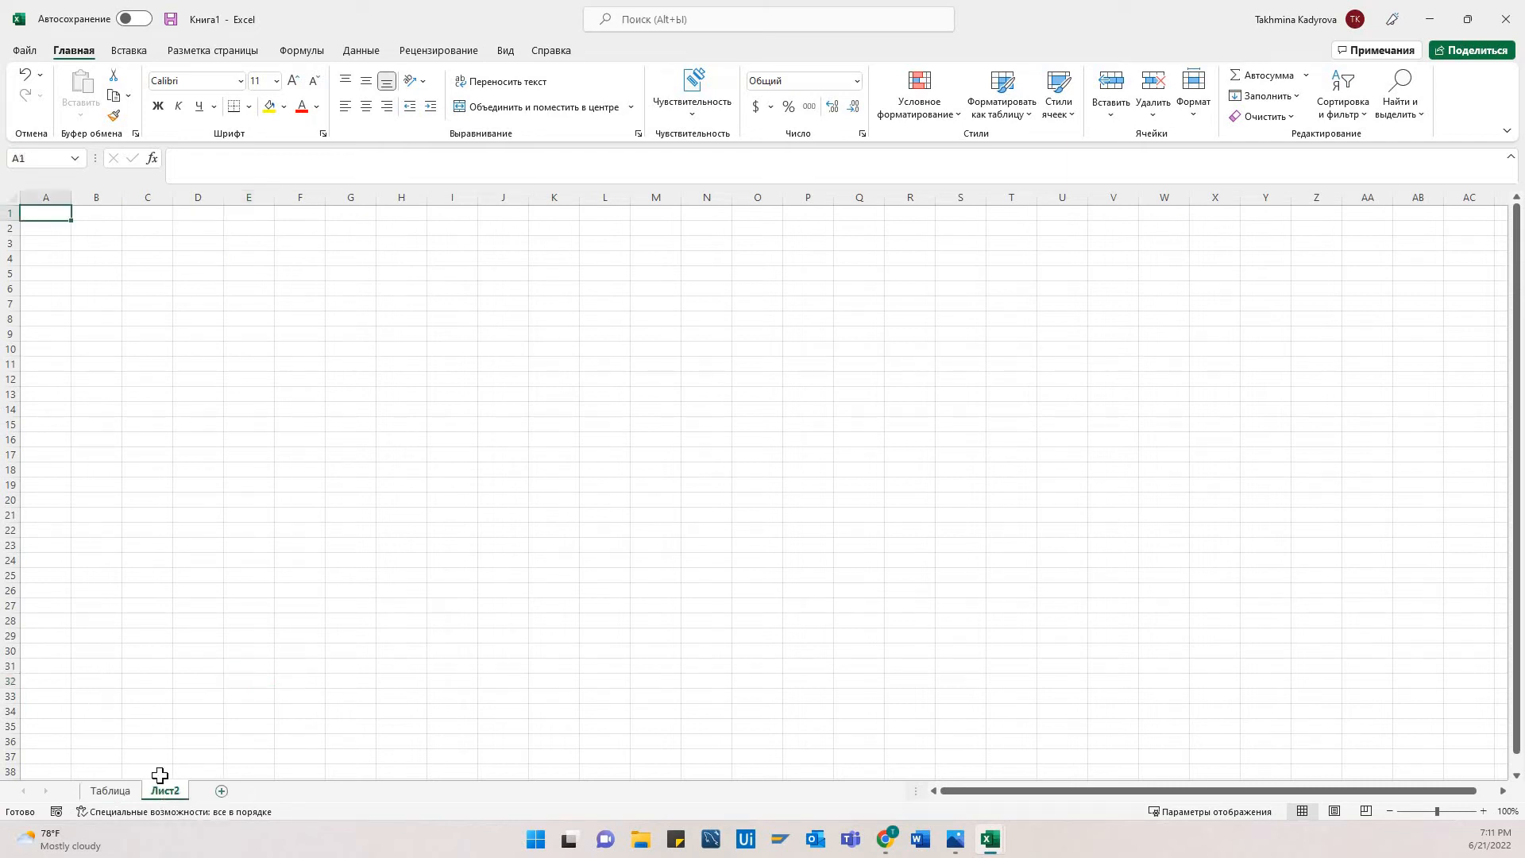
- On the Таблица sheet, enter 1, 2 and 3 in cells H2, I2 and J2
left_click(115, 792)
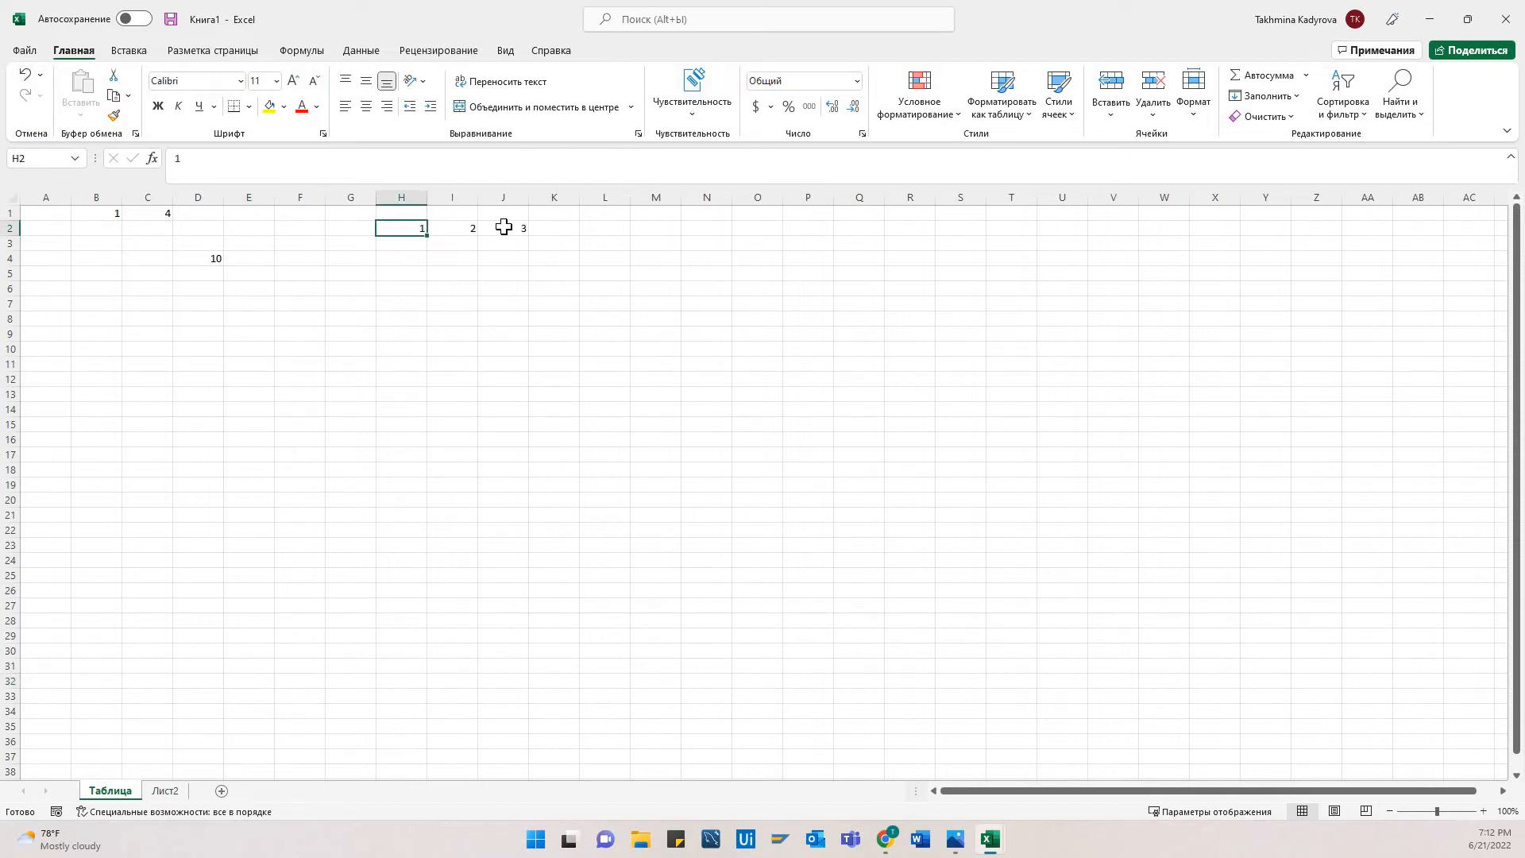
key("Right")
key("Right")
left_click(408, 229)
- Undo the entries in J2, I2 and H2, and redo the ones in H2 and I2
left_click(28, 79)
left_click(28, 81)
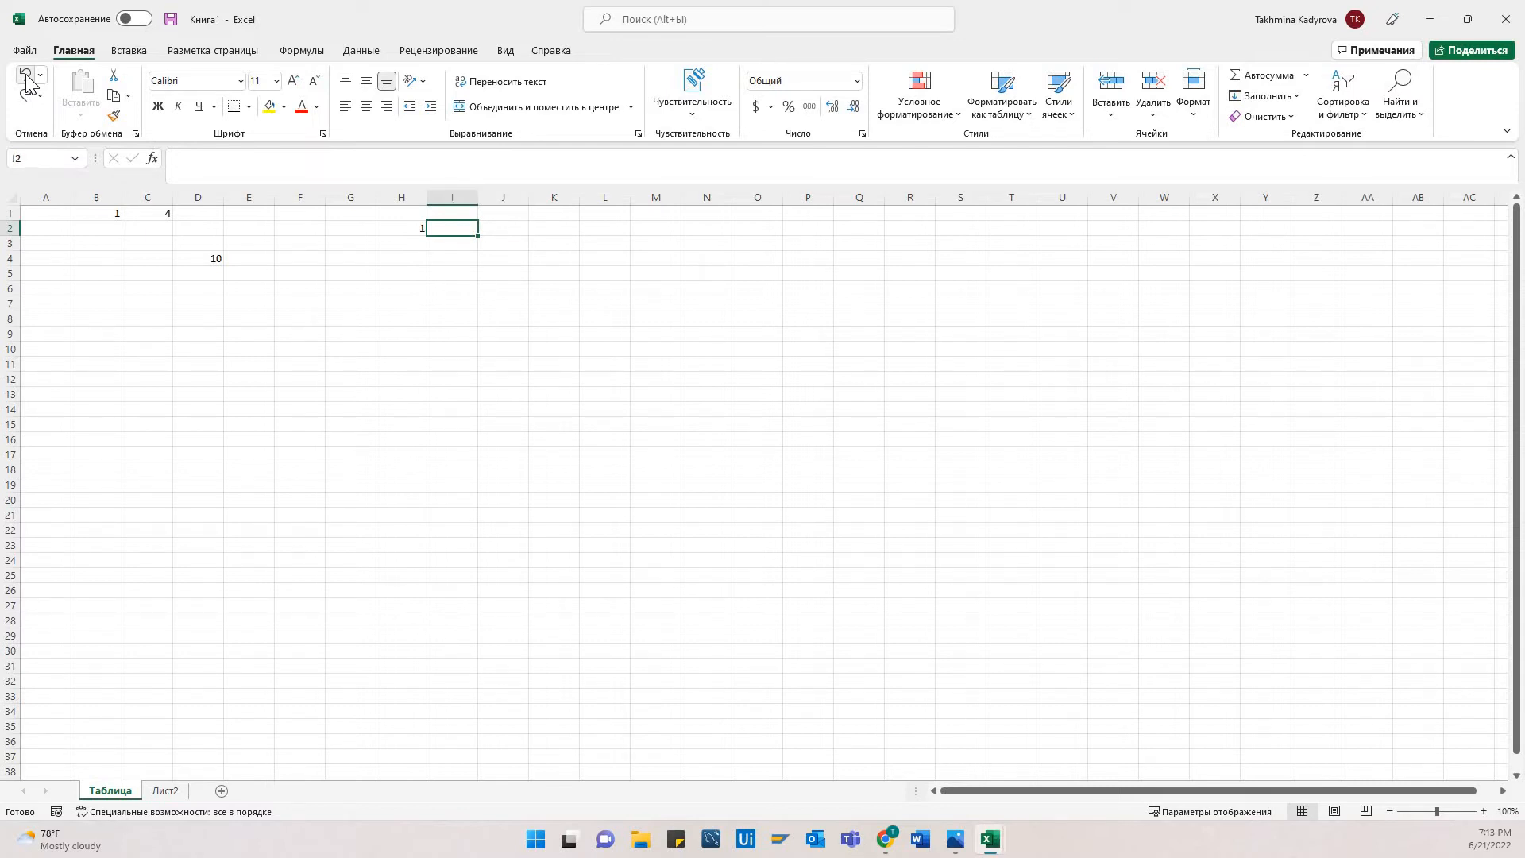
left_click(26, 75)
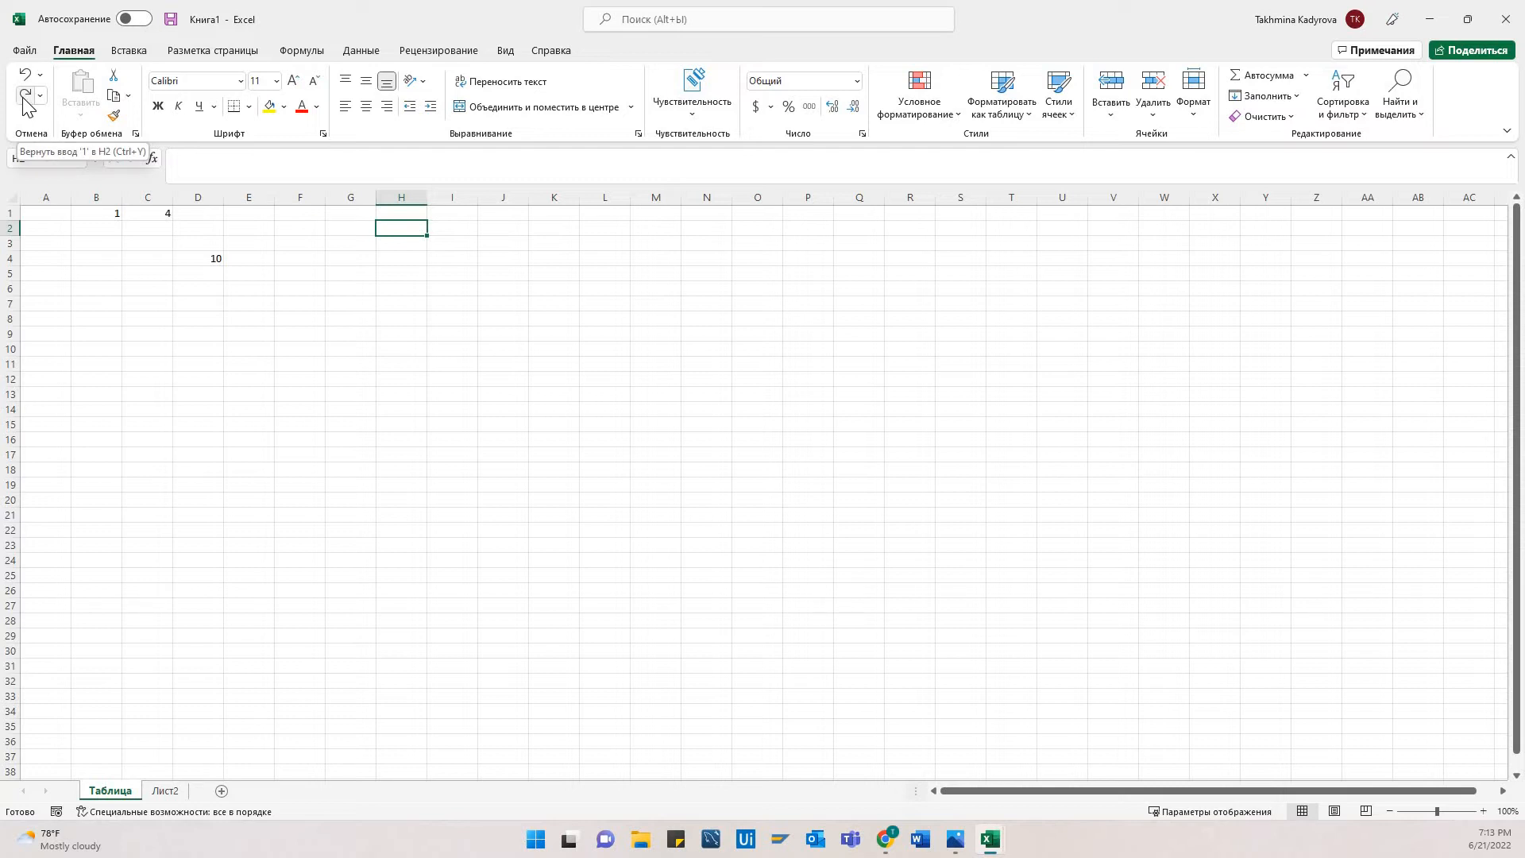
left_click(27, 97)
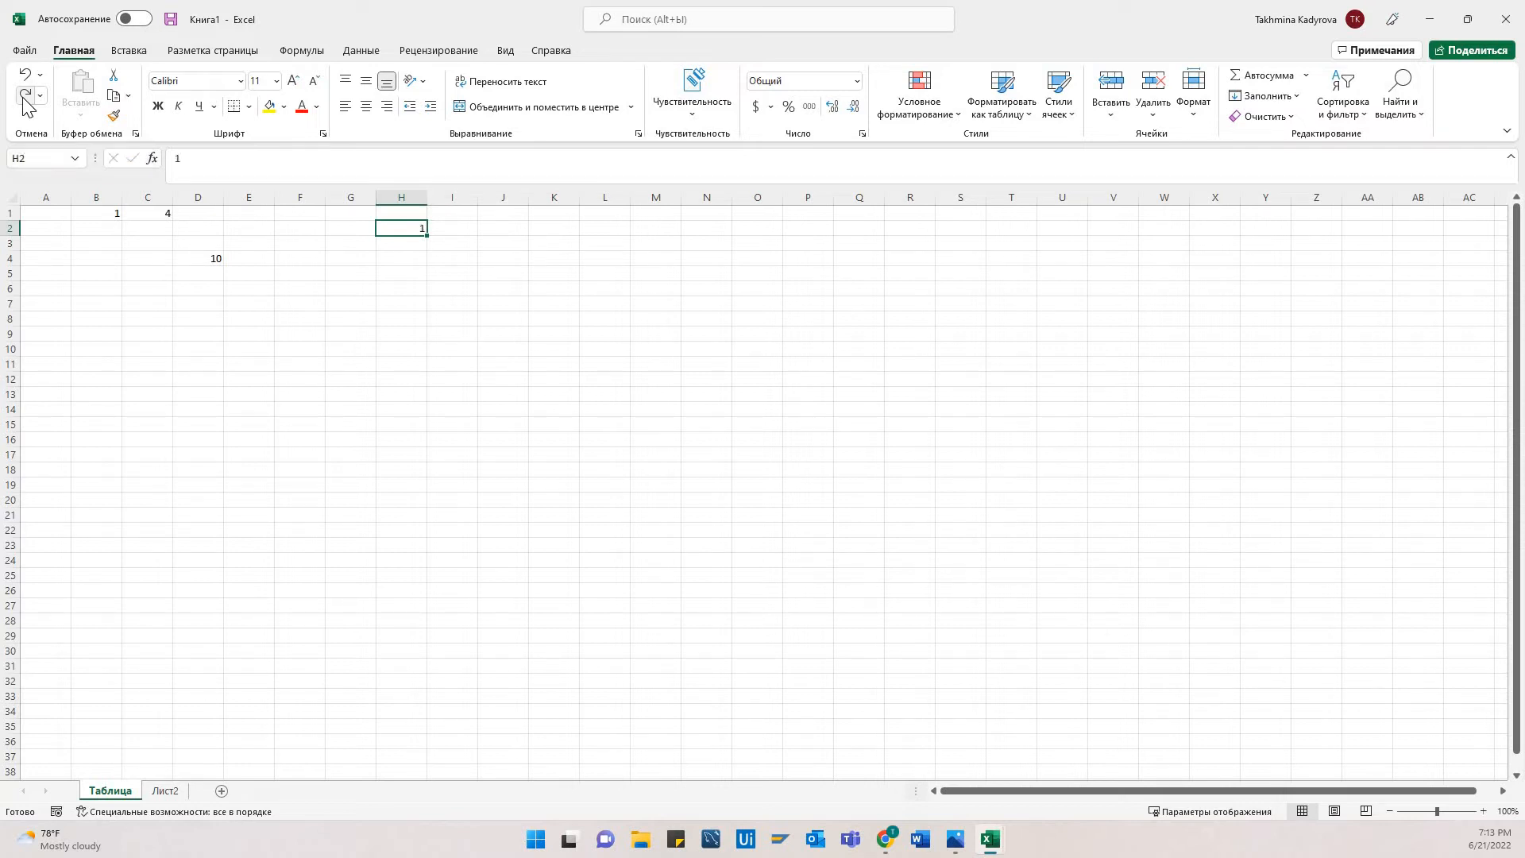
left_click(27, 97)
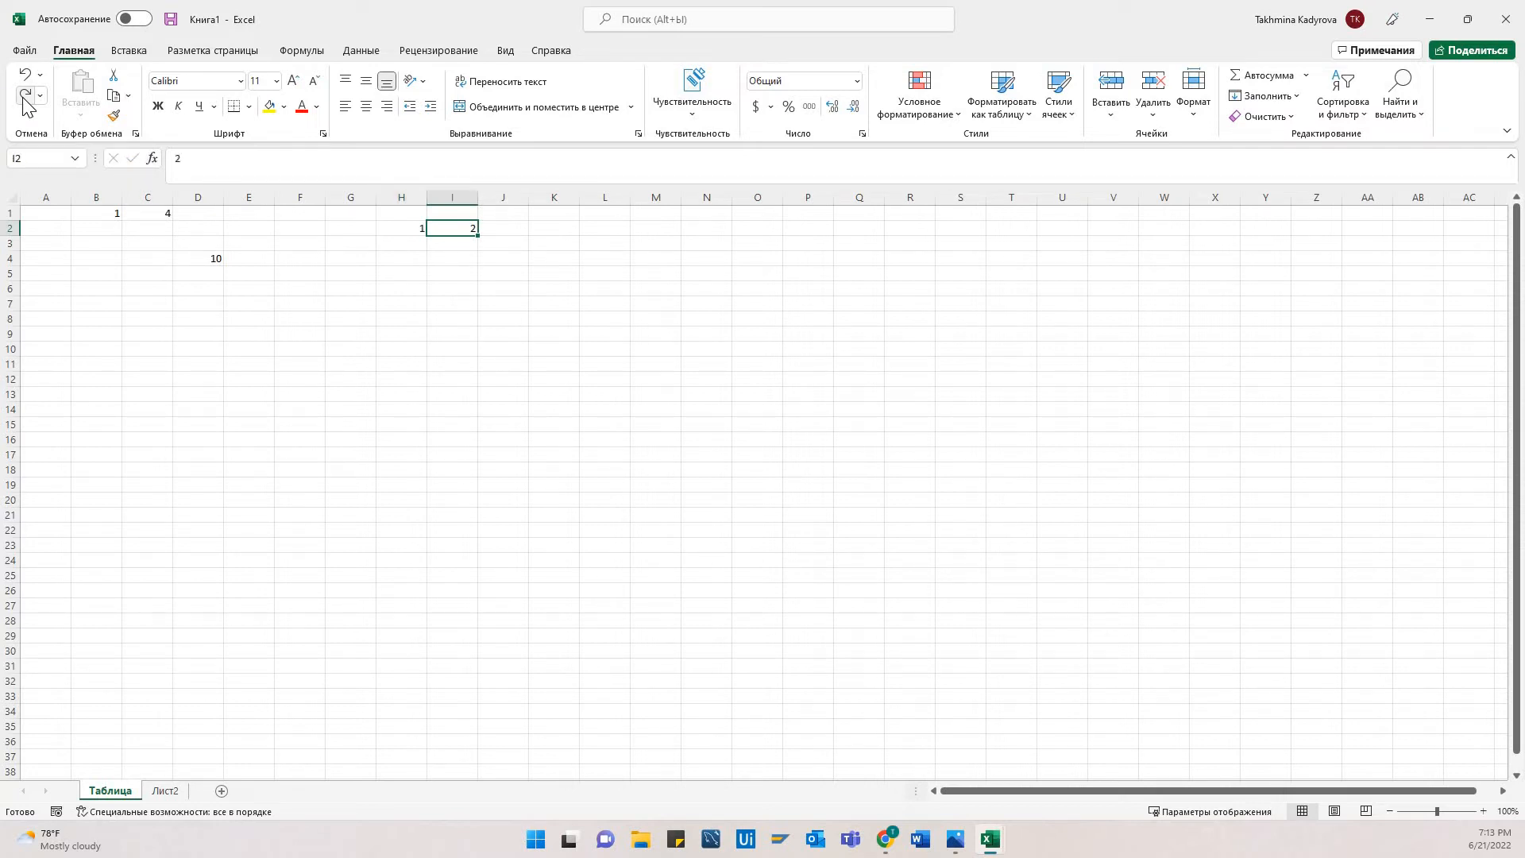
- Redo the undone entry in cell J2
left_click(26, 97)
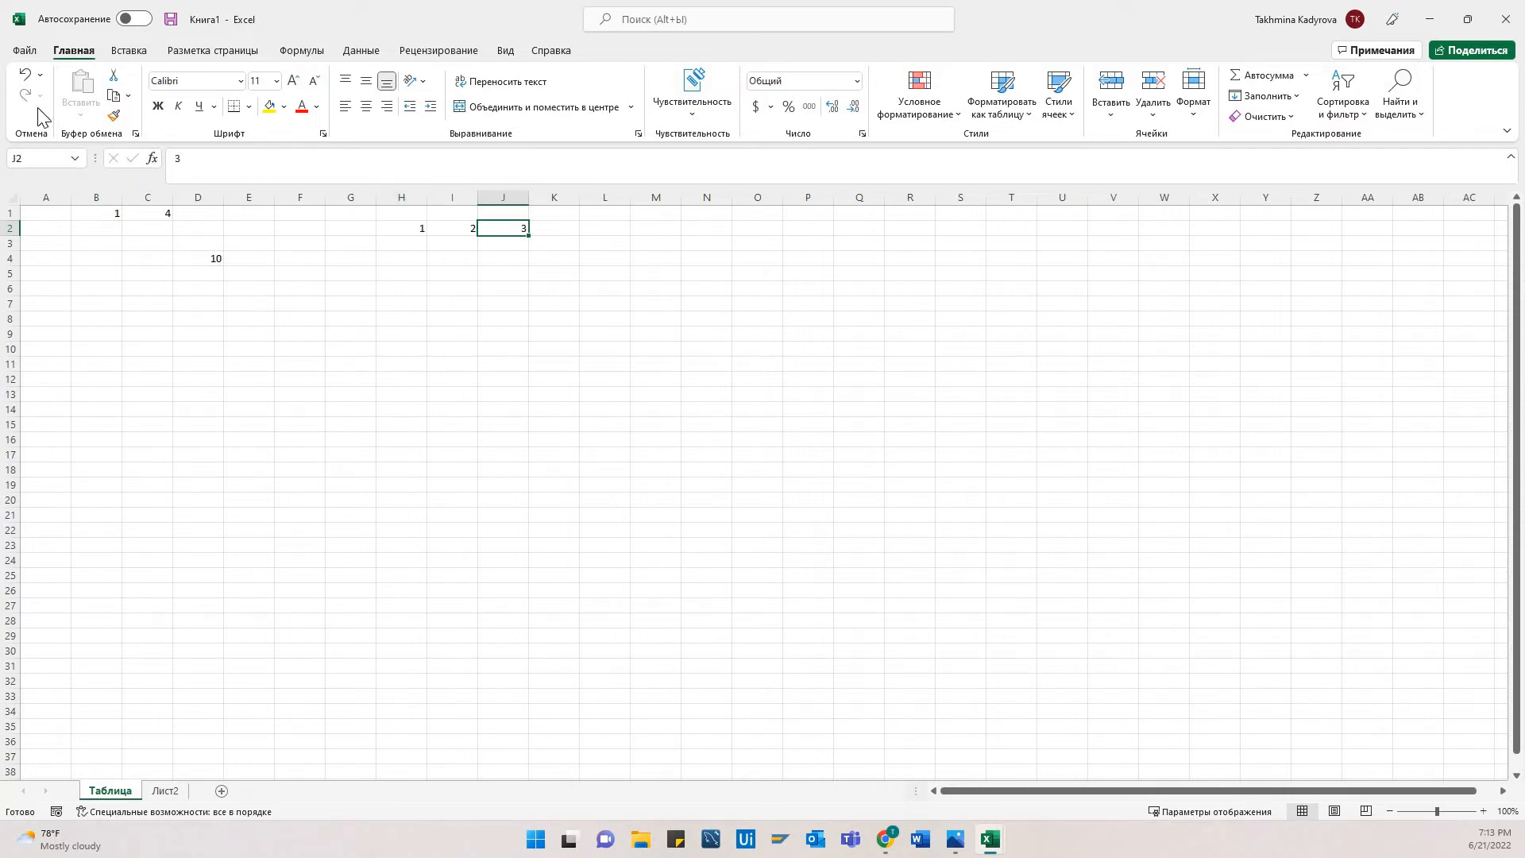
left_click(554, 306)
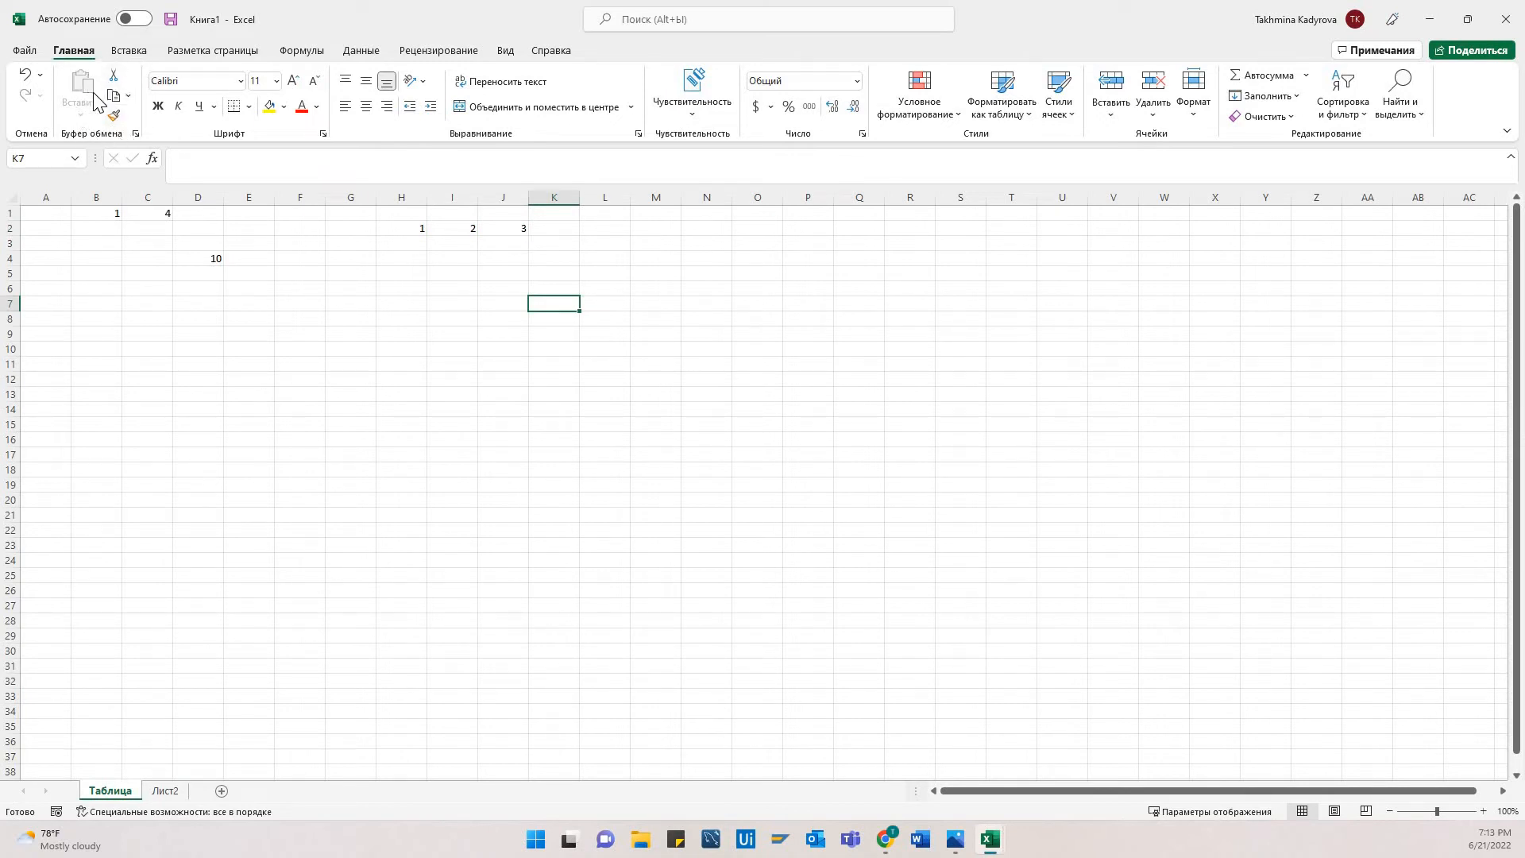
- Enter 11 in cell M2 of the Таблица sheet
left_click(641, 230)
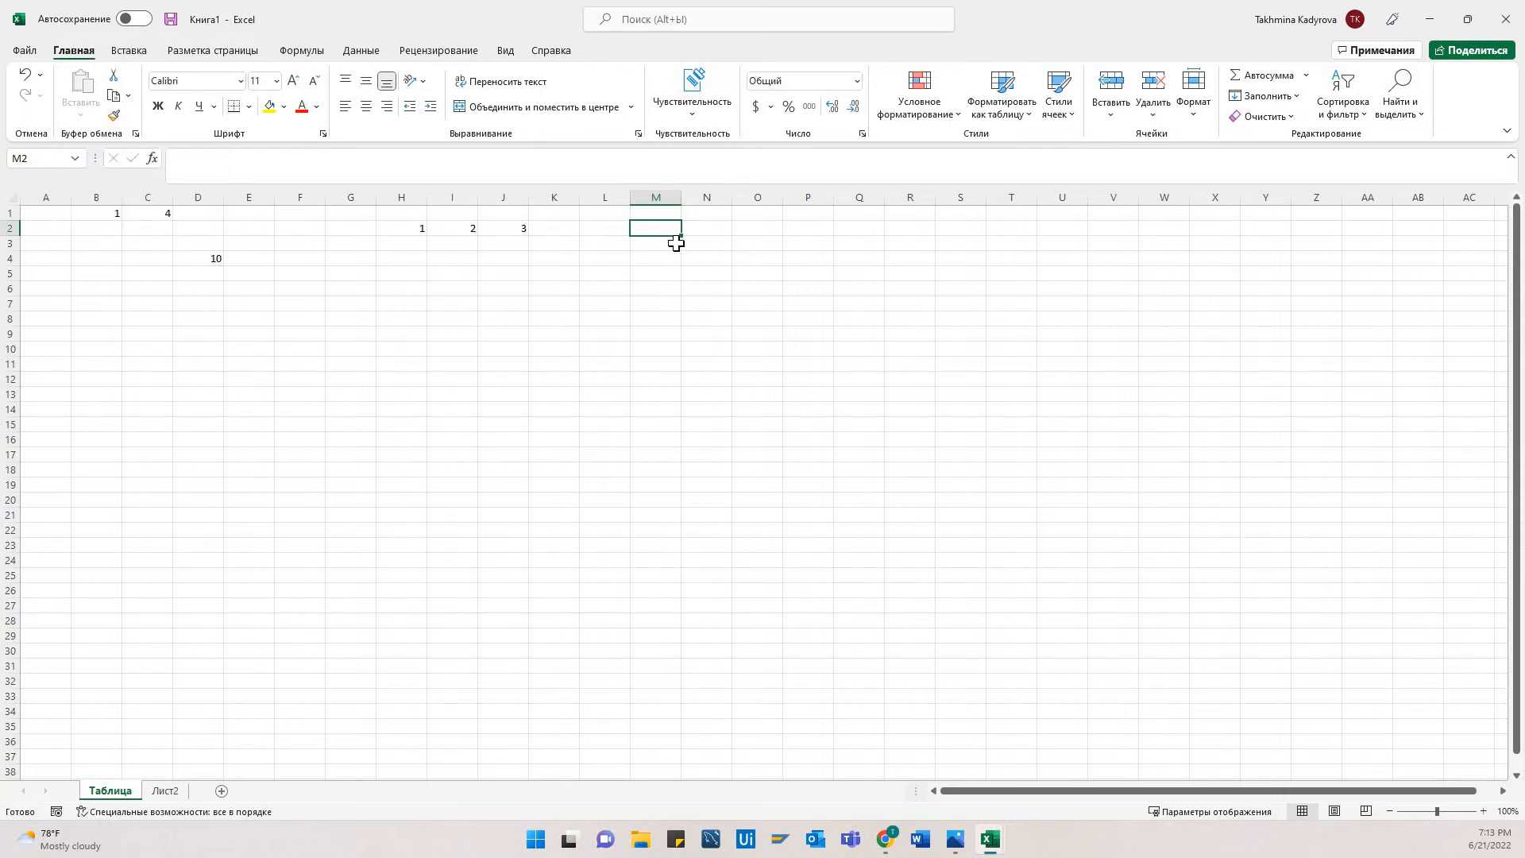
type("1")
key("Tab")
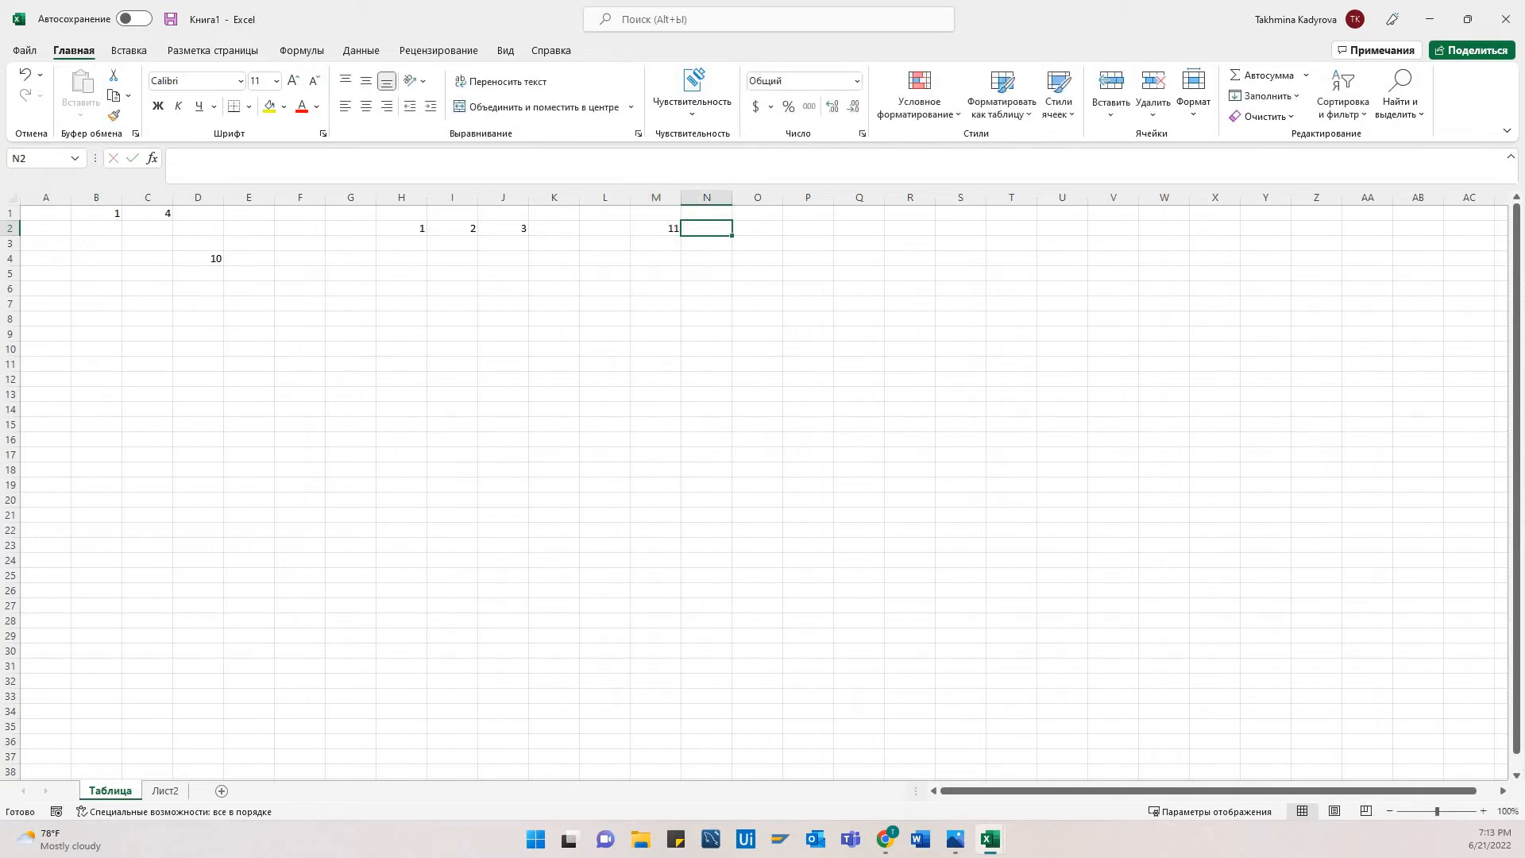
- Copy the value of cell M2 and paste it into cells P5 and M8
left_click(672, 228)
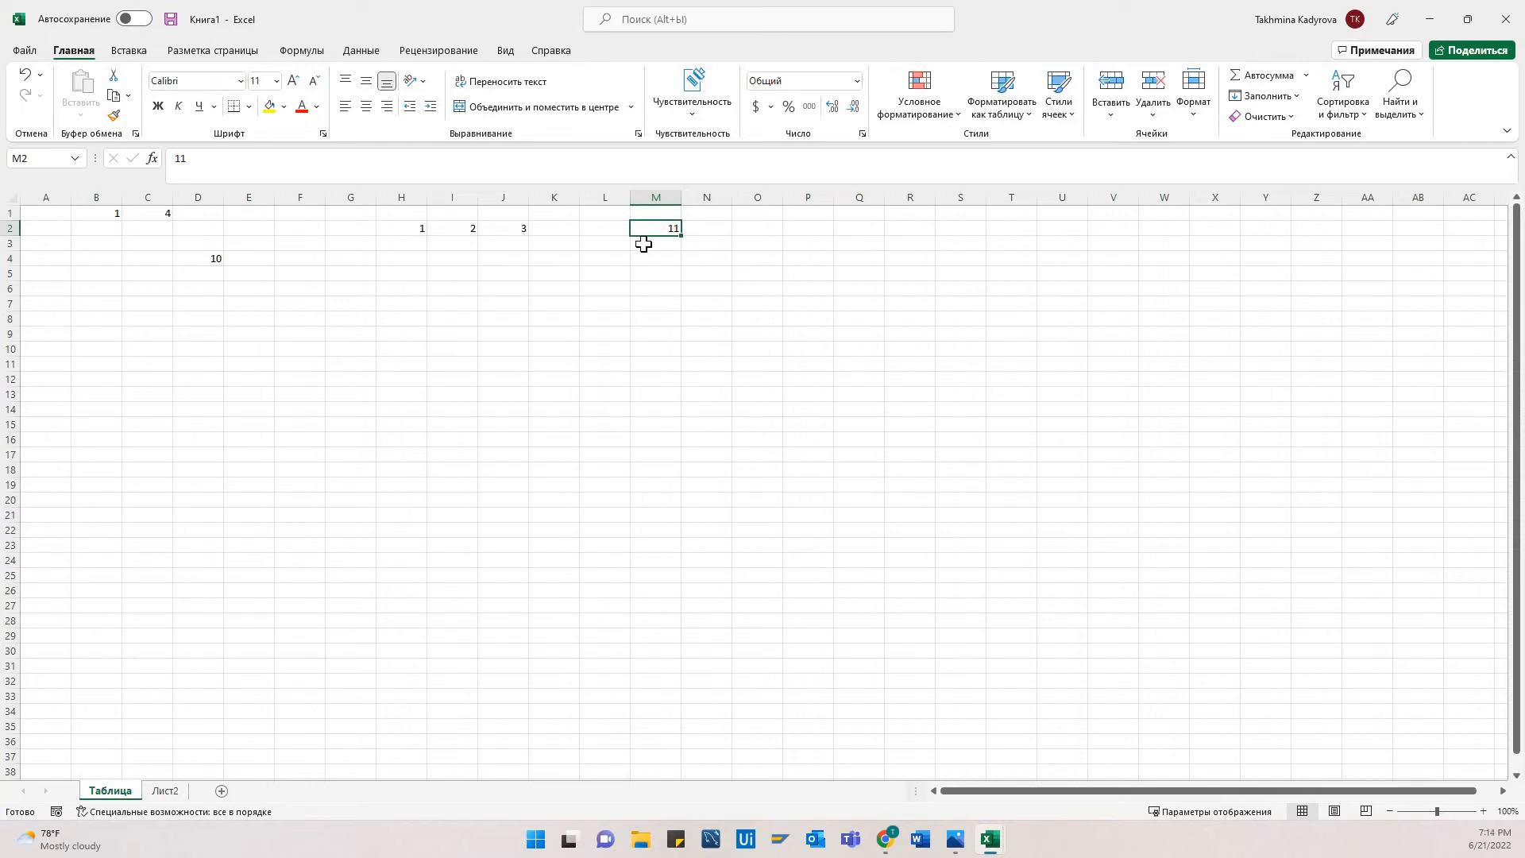
left_click(115, 99)
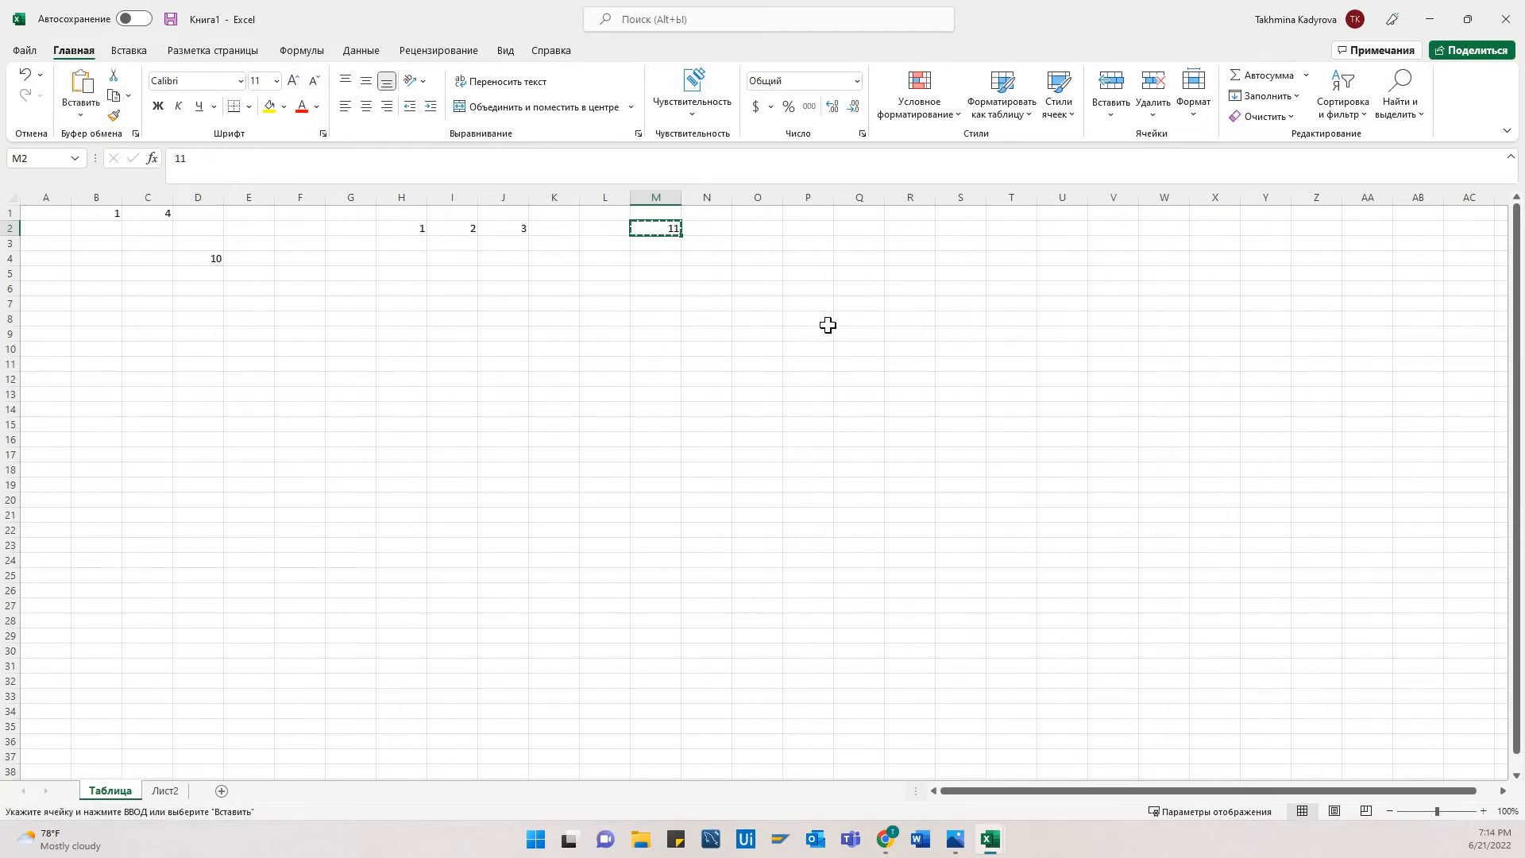
left_click(803, 276)
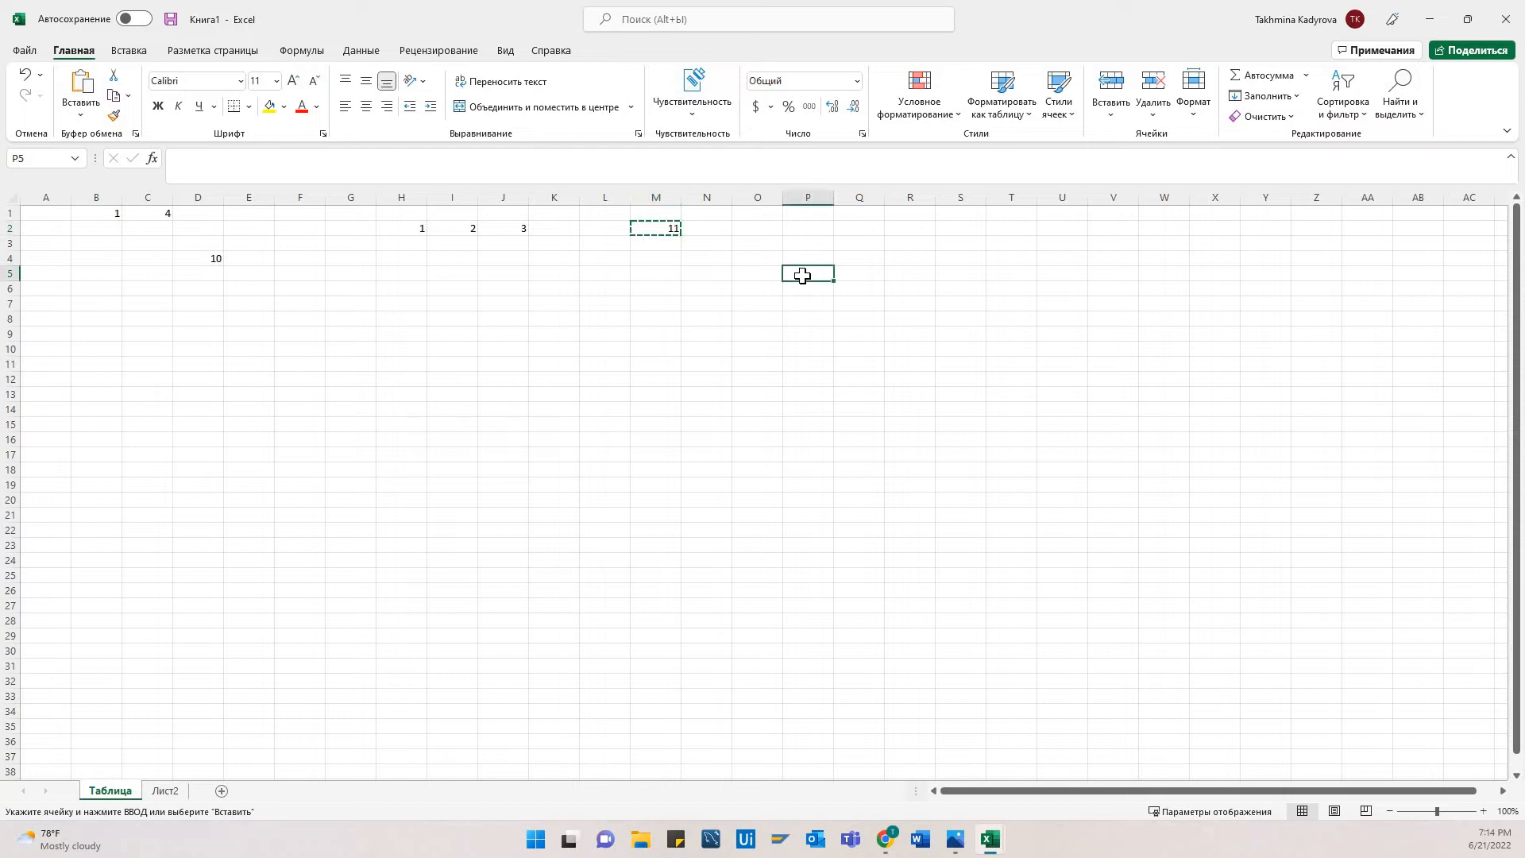
left_click(83, 87)
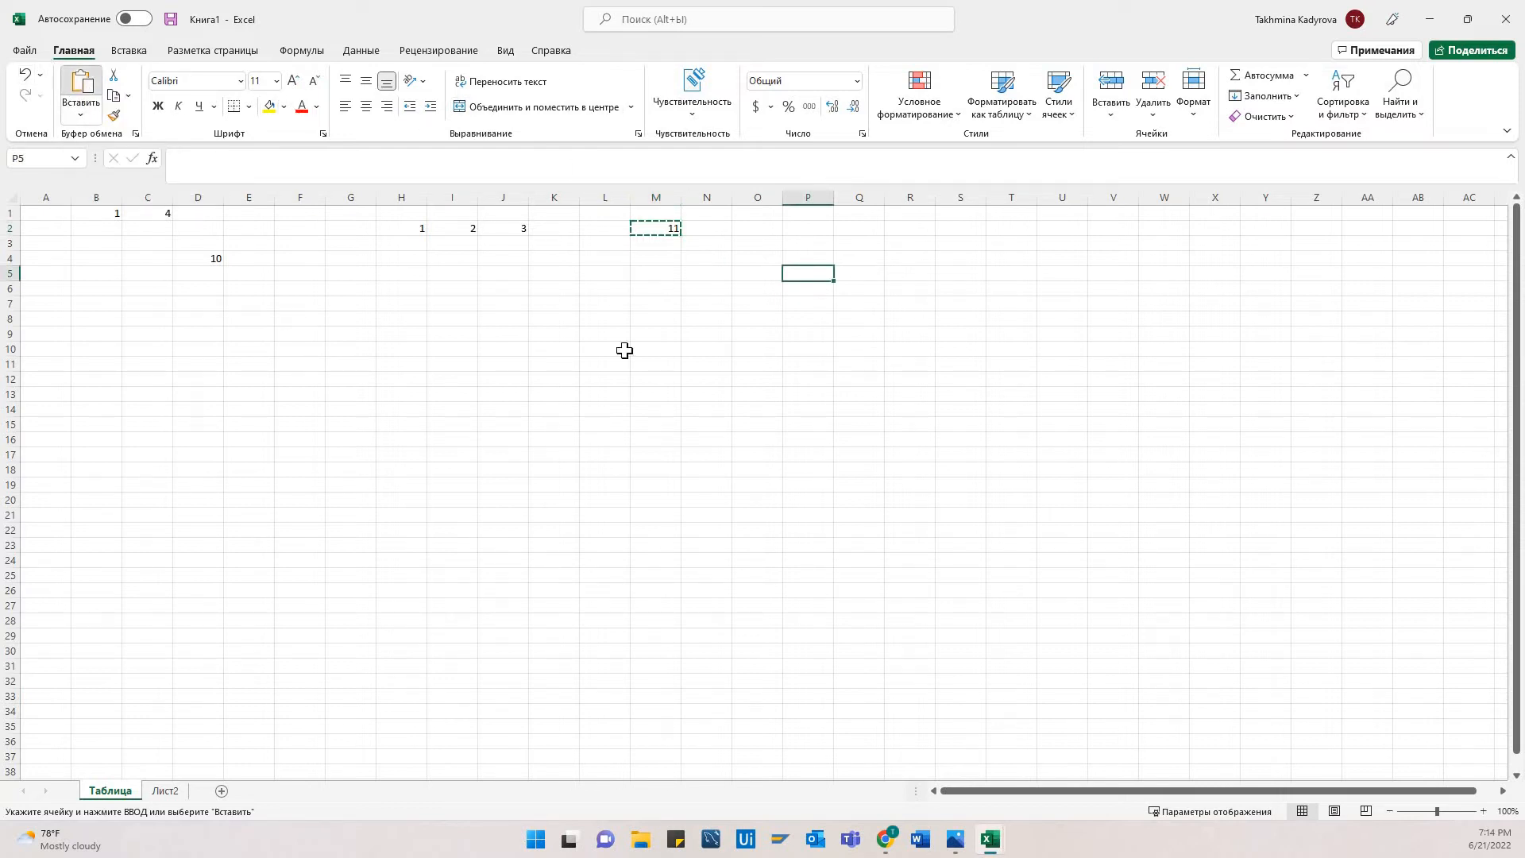
left_click(655, 319)
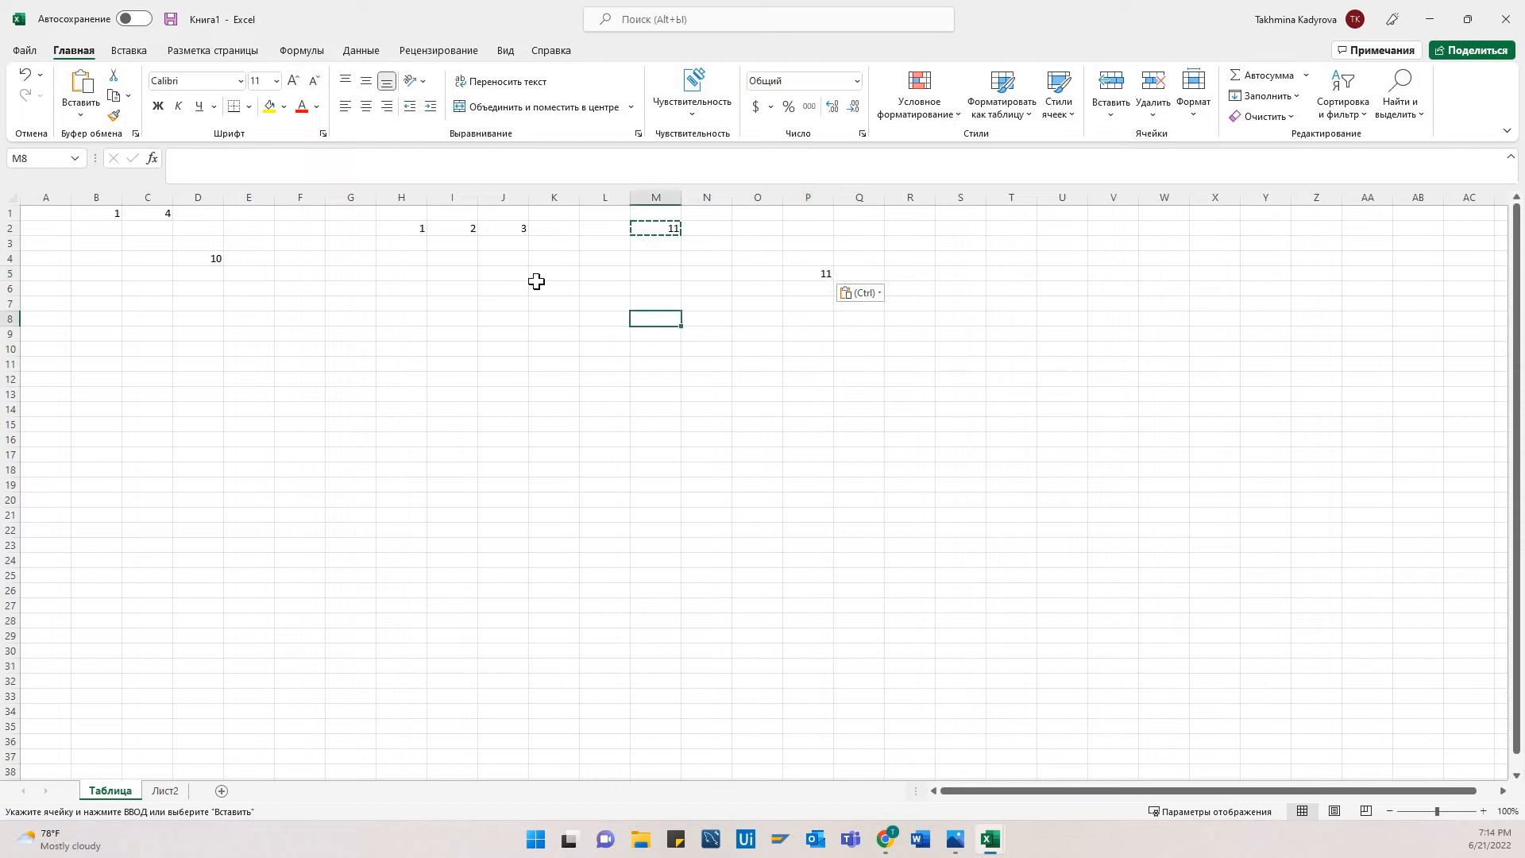
left_click(83, 88)
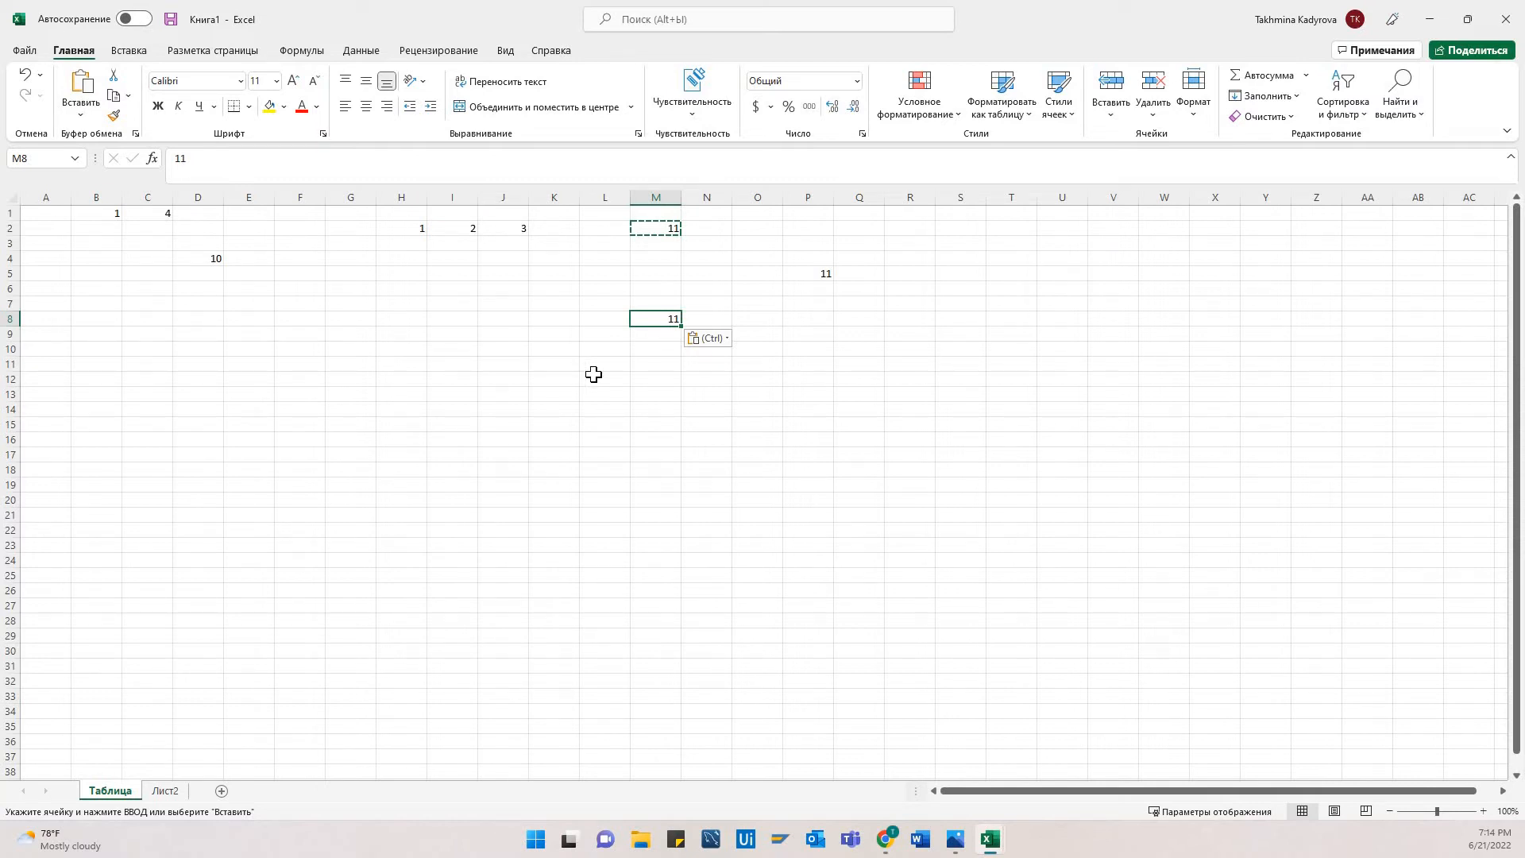
- Cut the value from cell M2 and paste it into cell U6
left_click(671, 261)
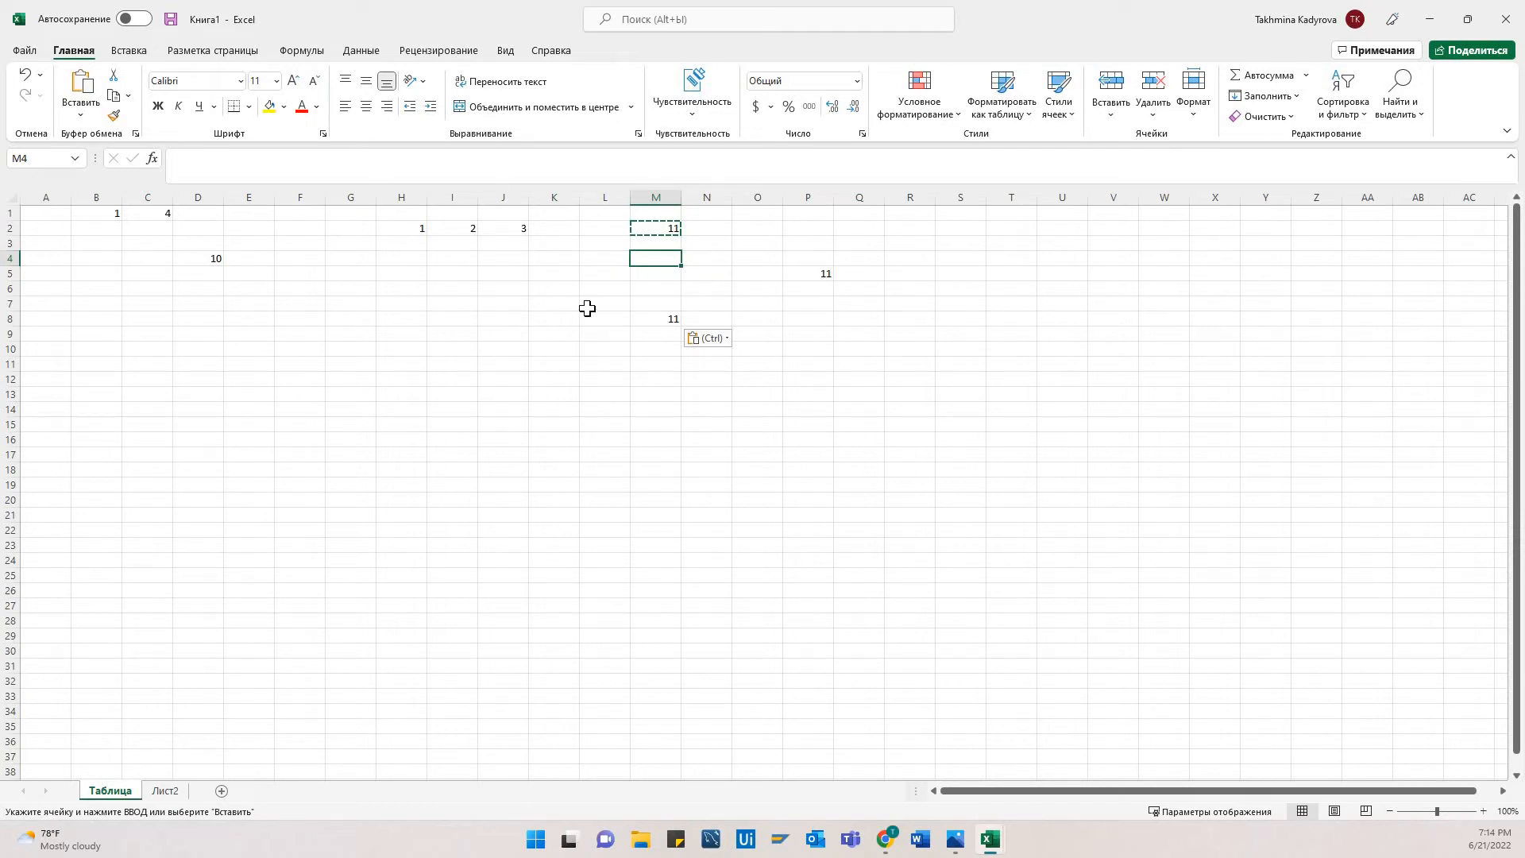
left_click(648, 229)
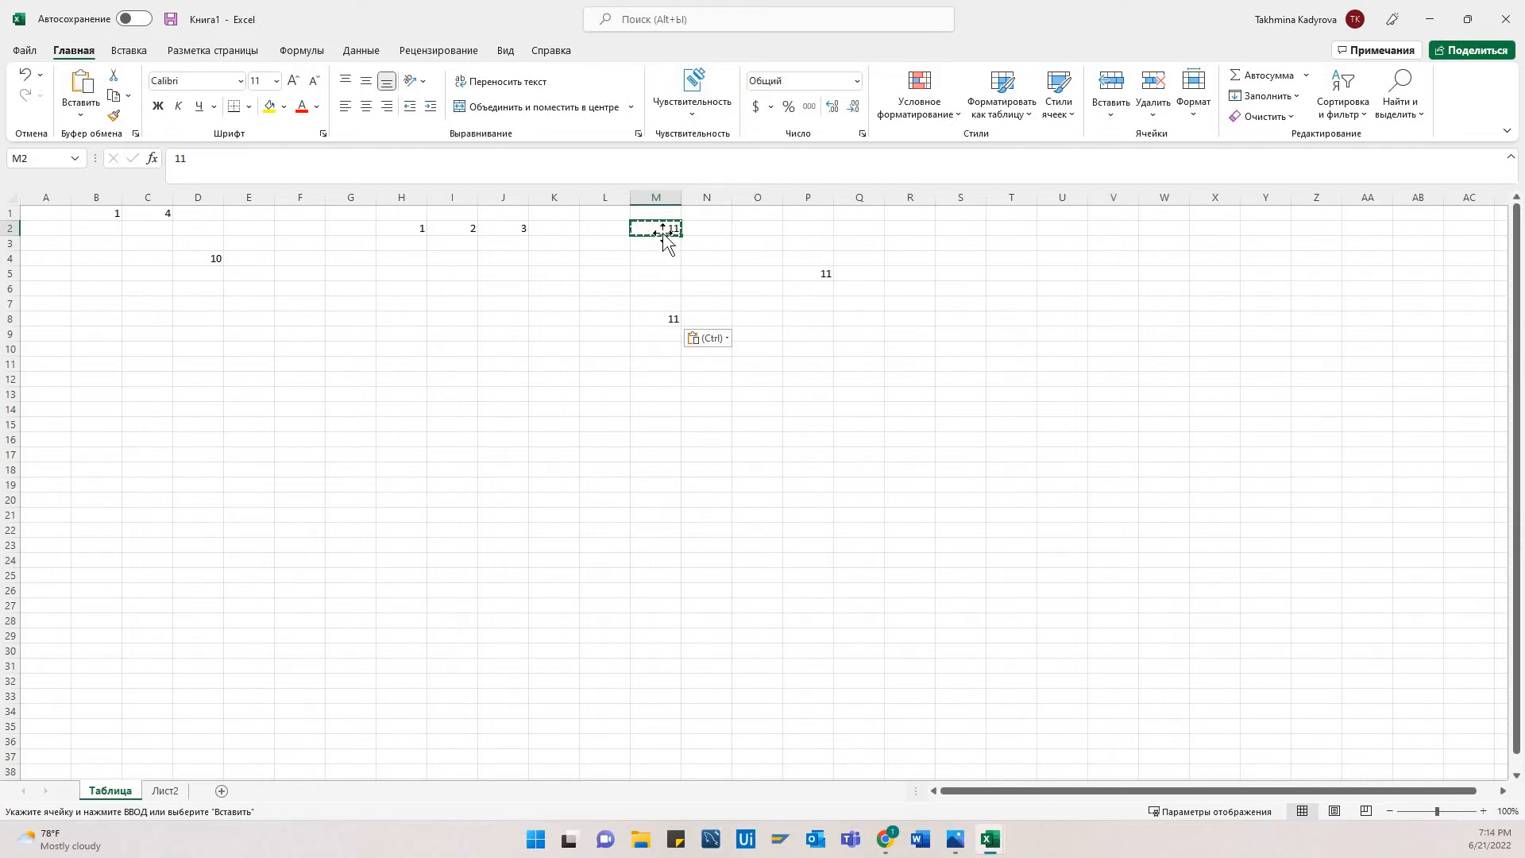
left_click(113, 77)
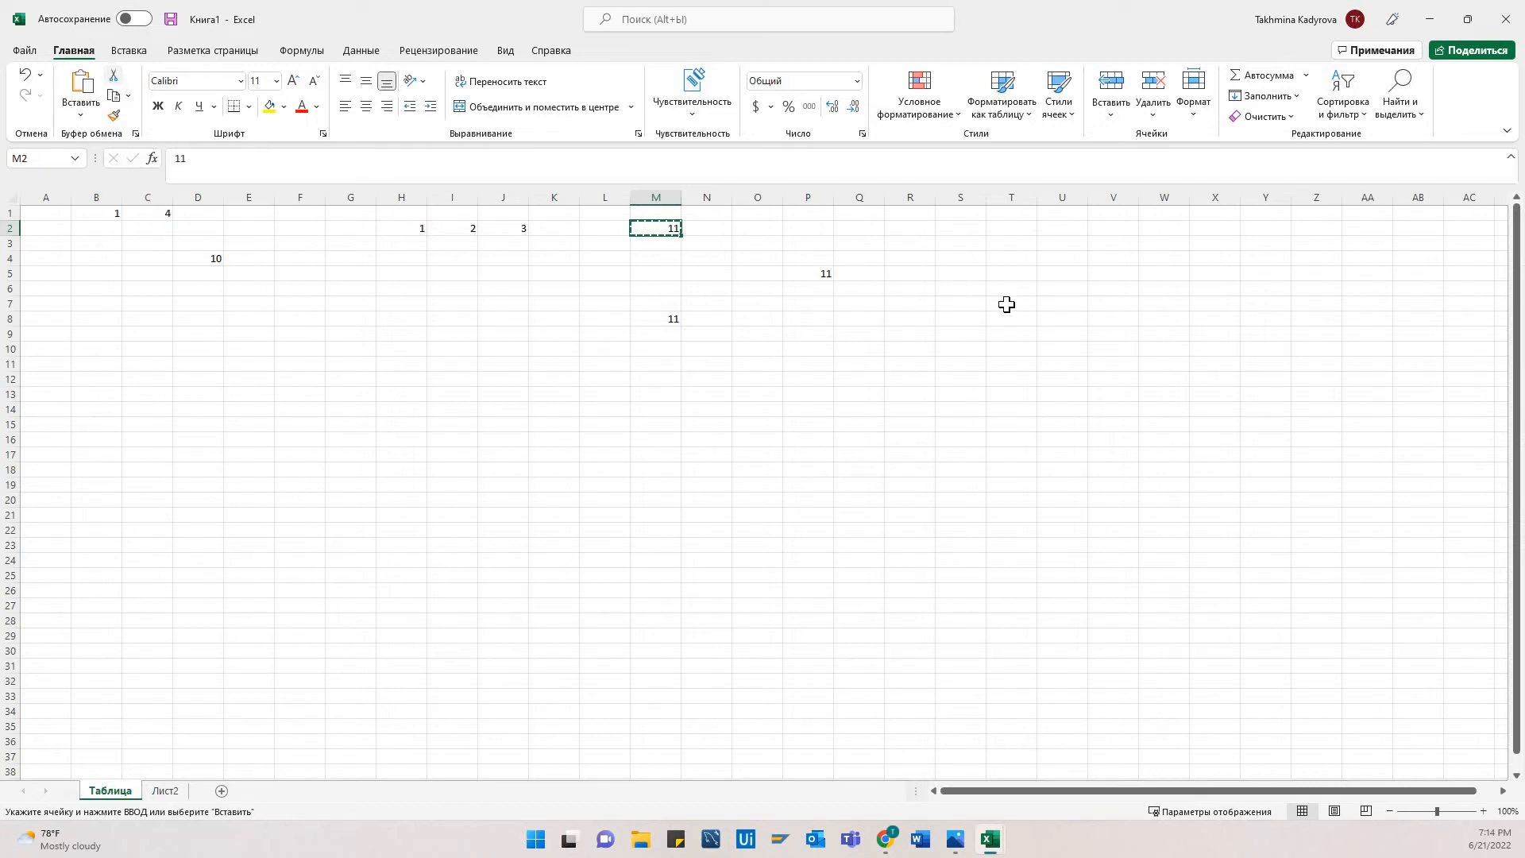
left_click(1056, 291)
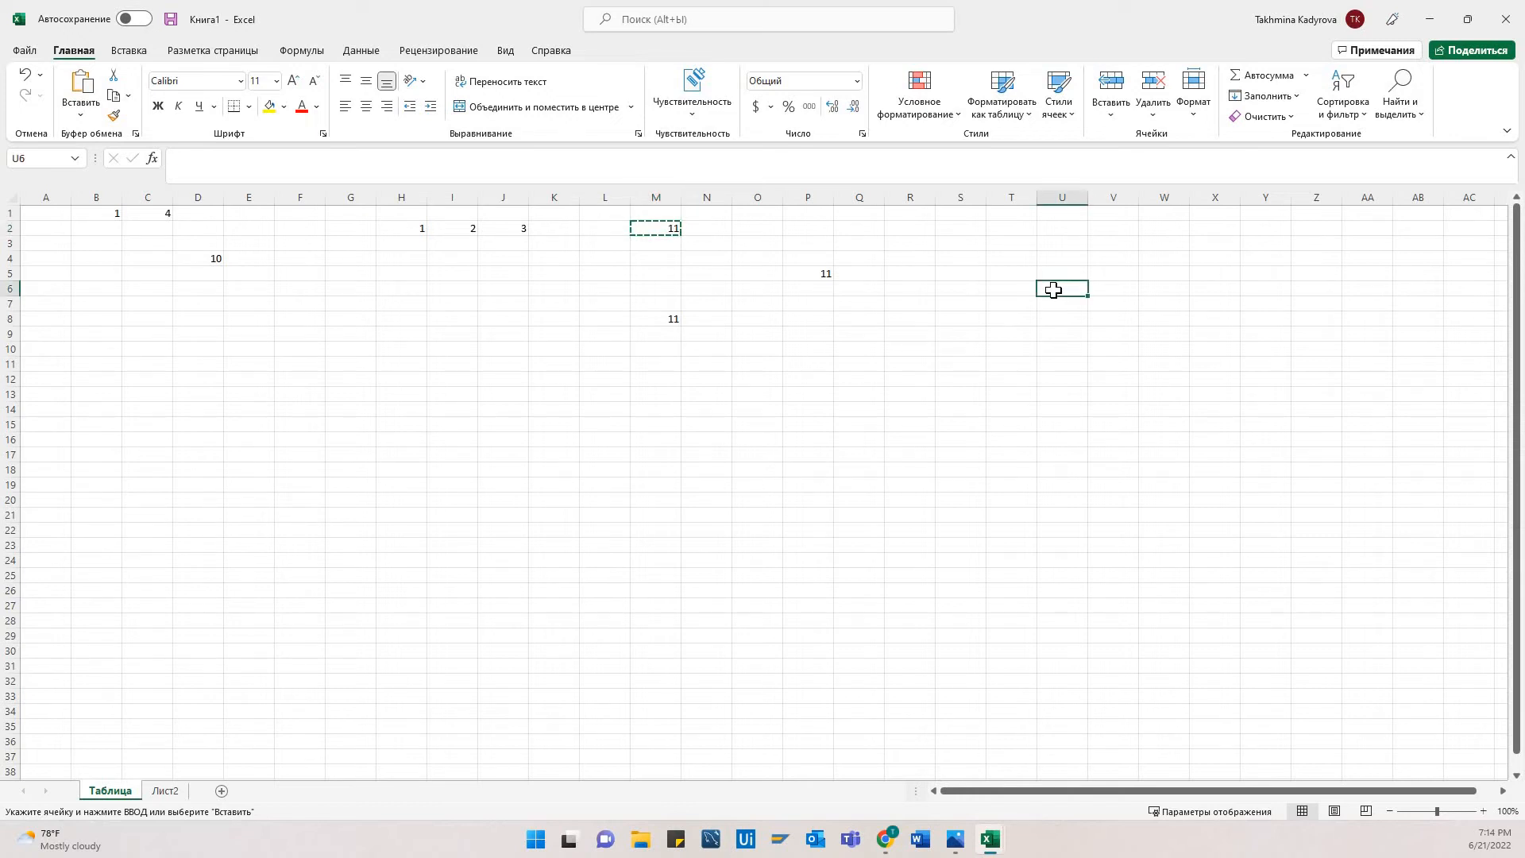
left_click(75, 77)
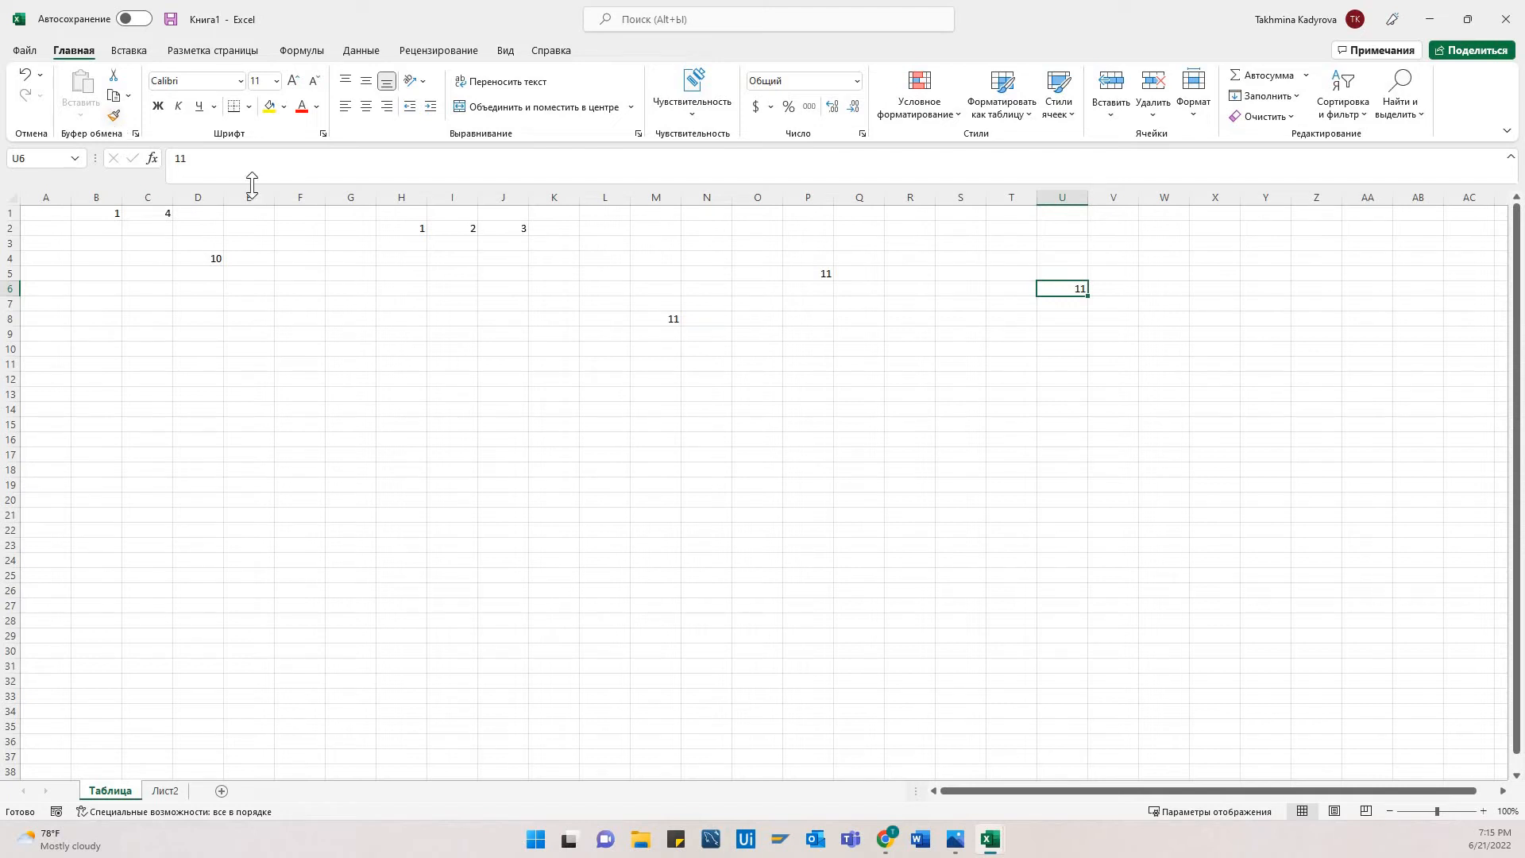
- Fill cell H4 with yellow and cell H5 with light orange
left_click(399, 262)
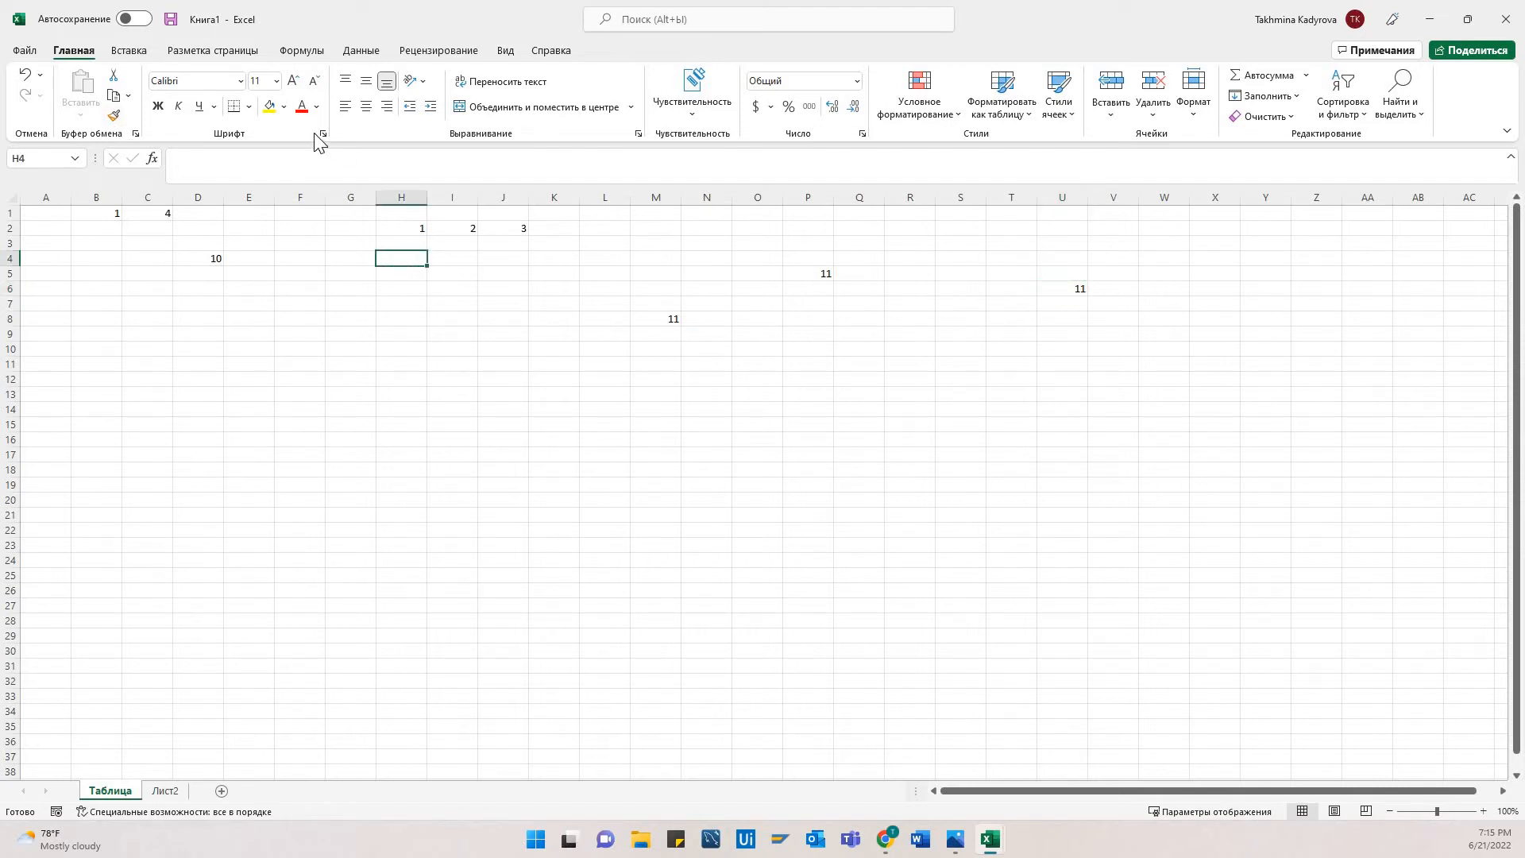
left_click(268, 107)
key("Return")
left_click(284, 107)
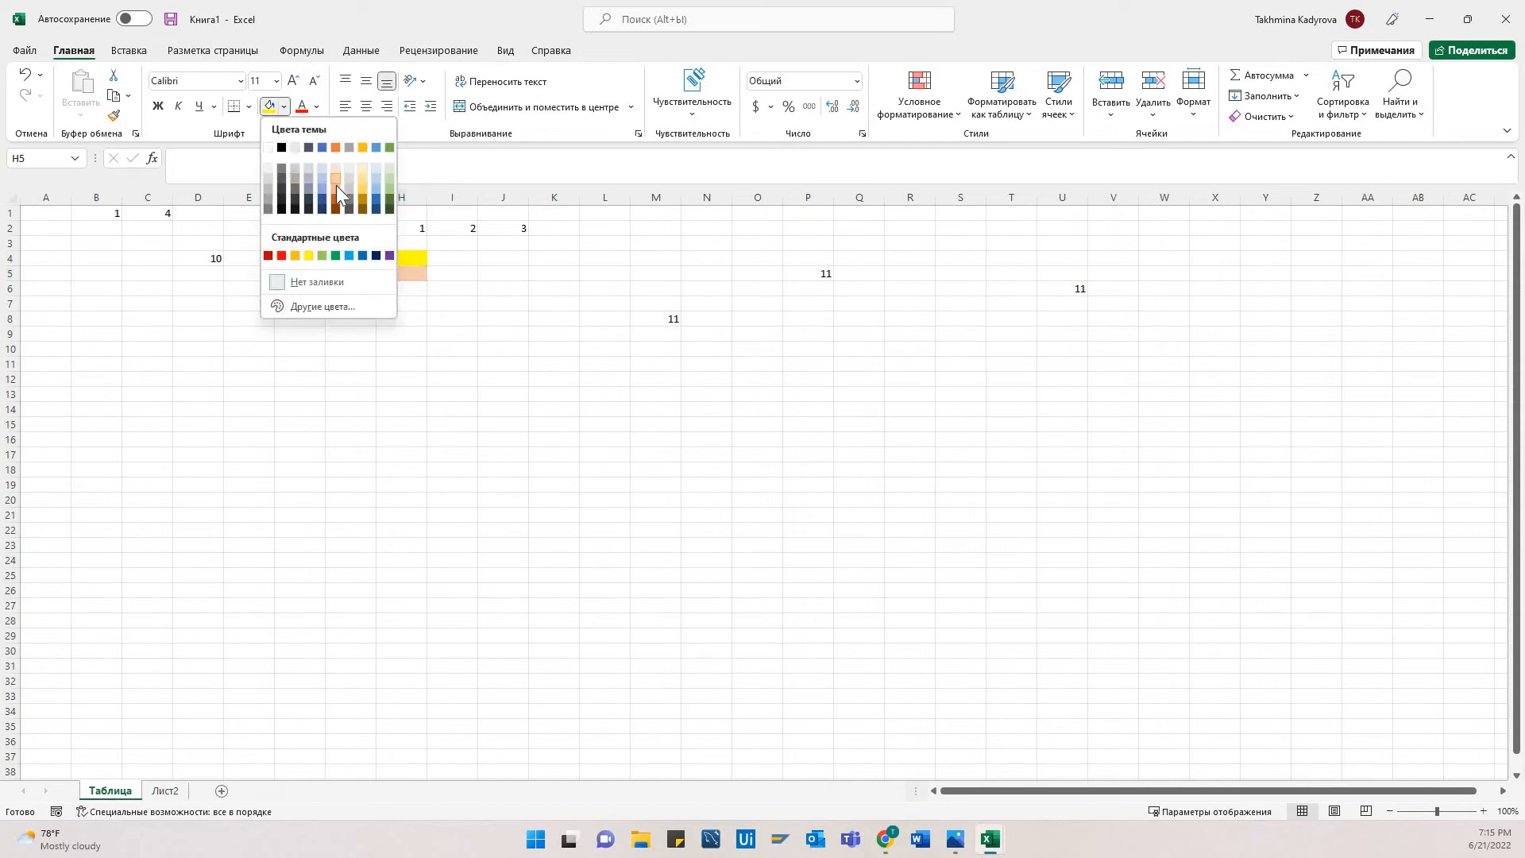
left_click(399, 303)
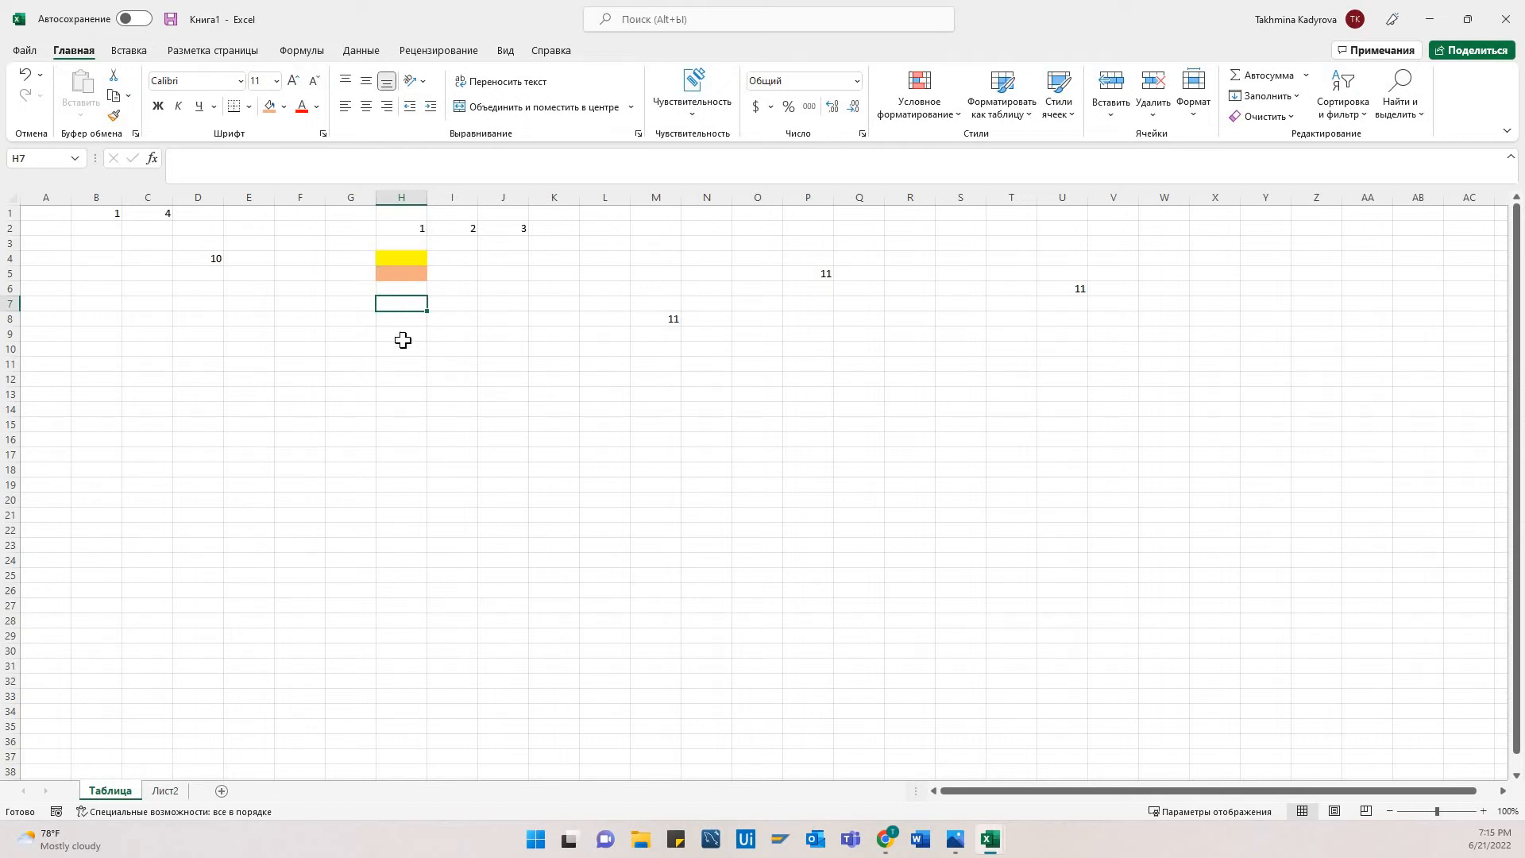
- Copy the formatting of cells H4:H5 to the range K9:K12 with Format Painter
left_click(385, 259)
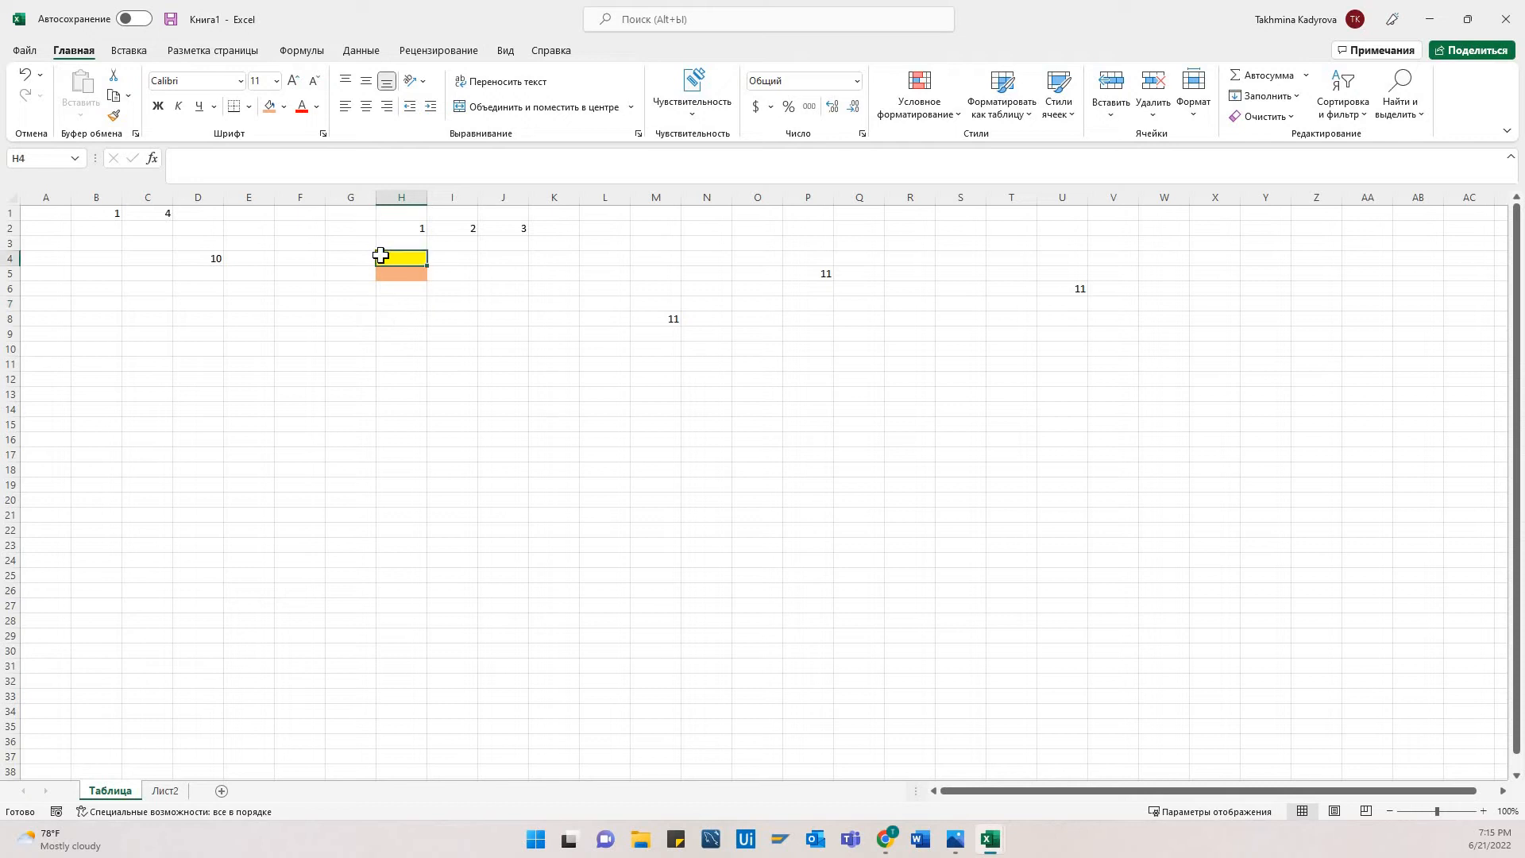
left_click_drag(384, 264, 398, 277)
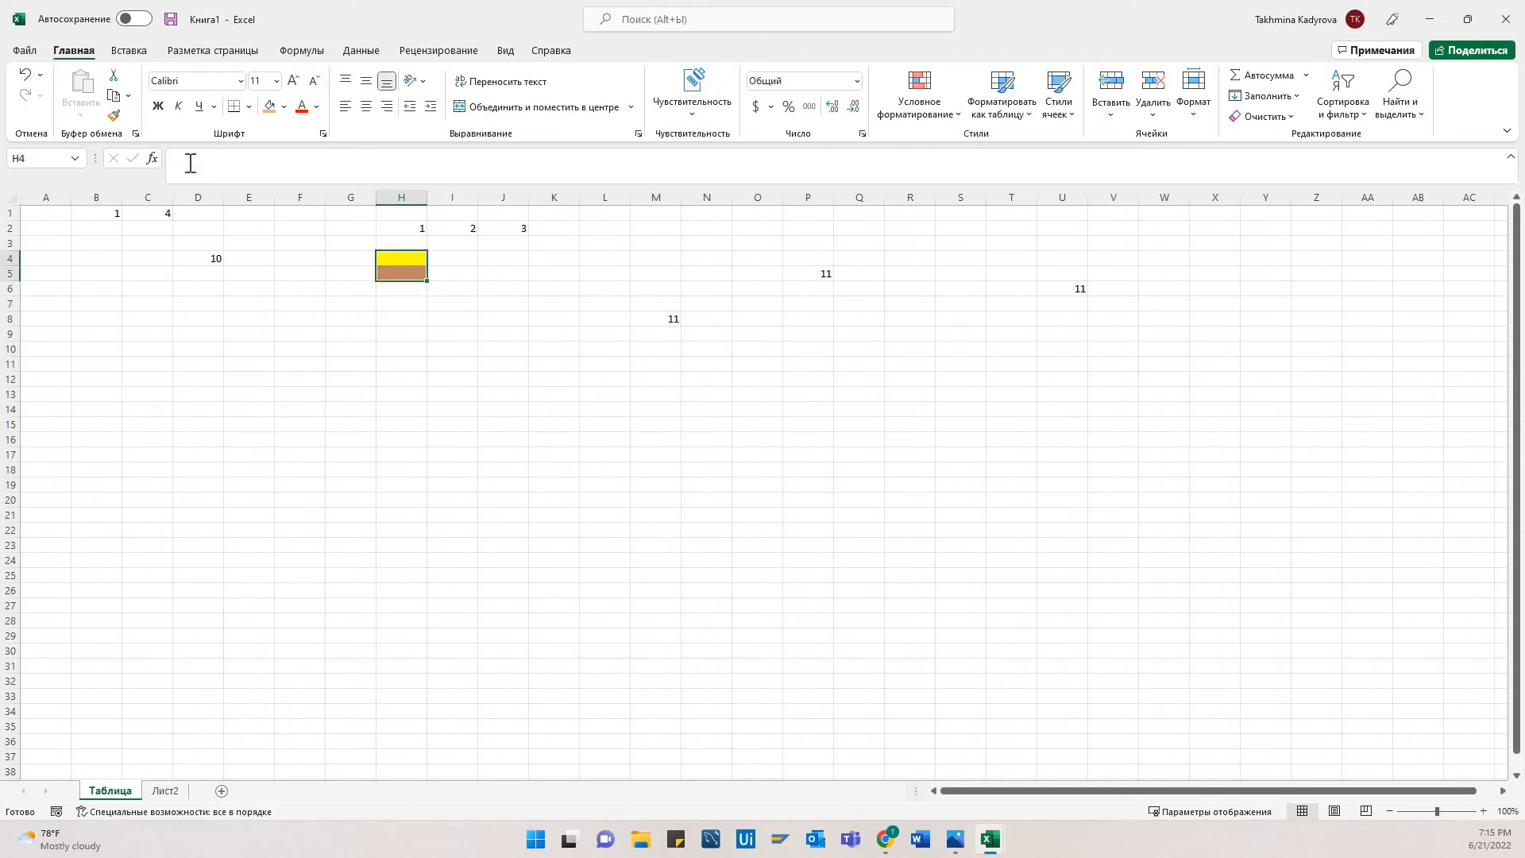
left_click(115, 120)
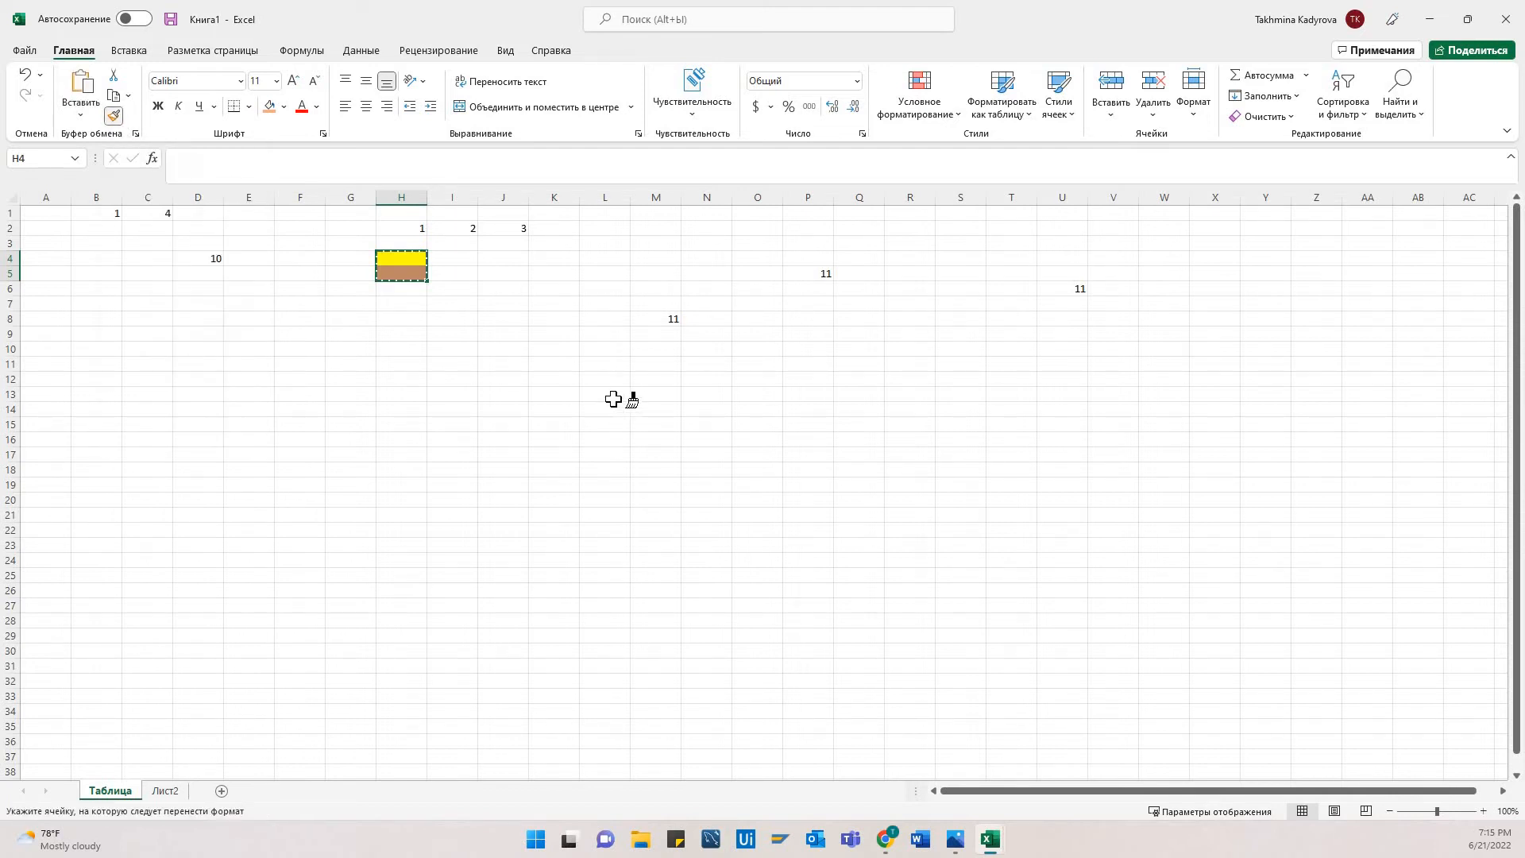
left_click(540, 333)
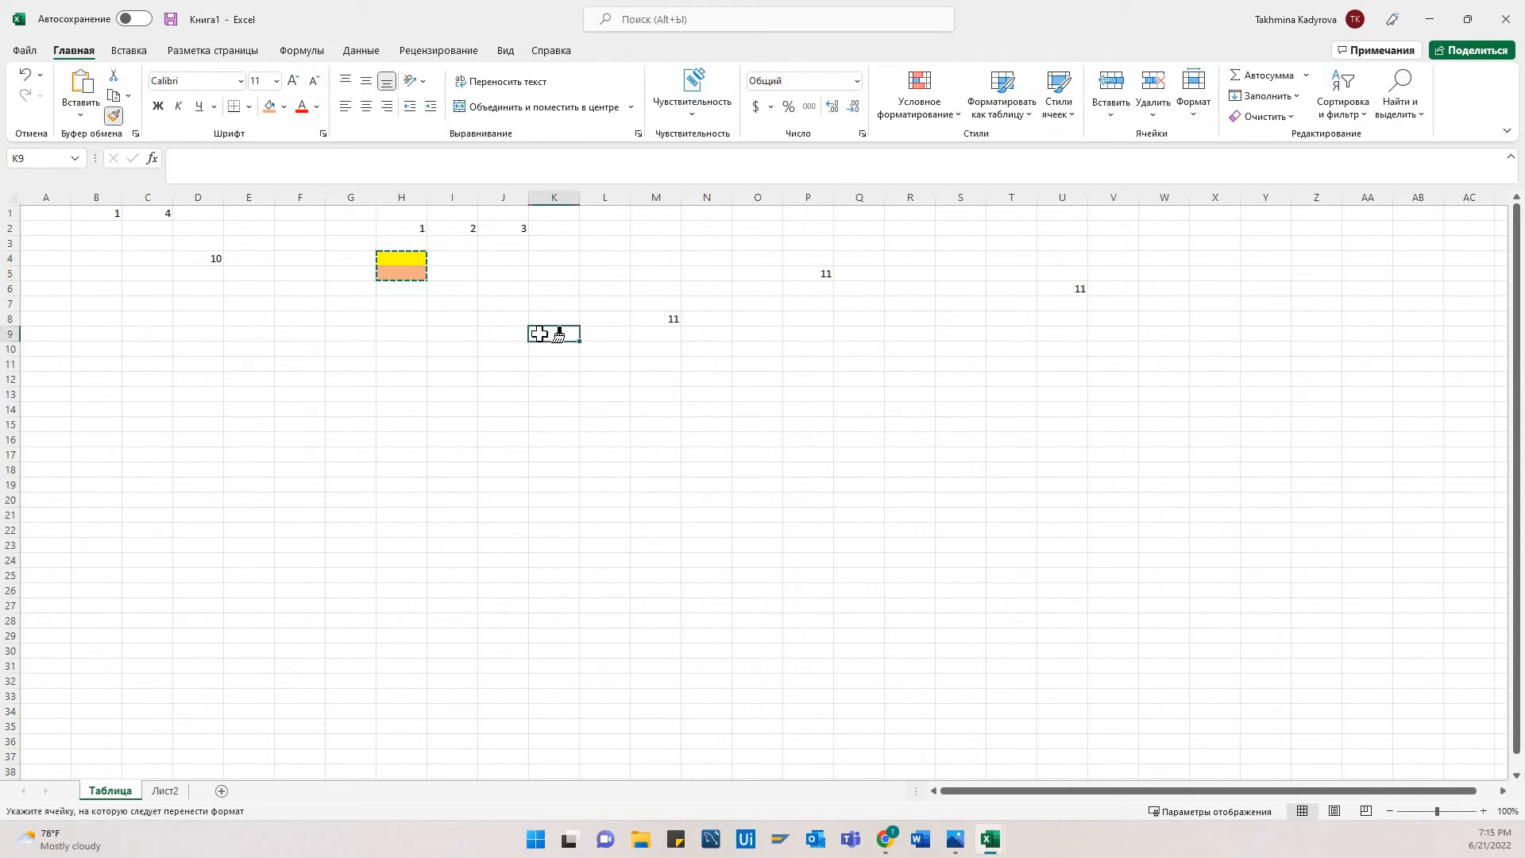
left_click_drag(539, 333, 548, 372)
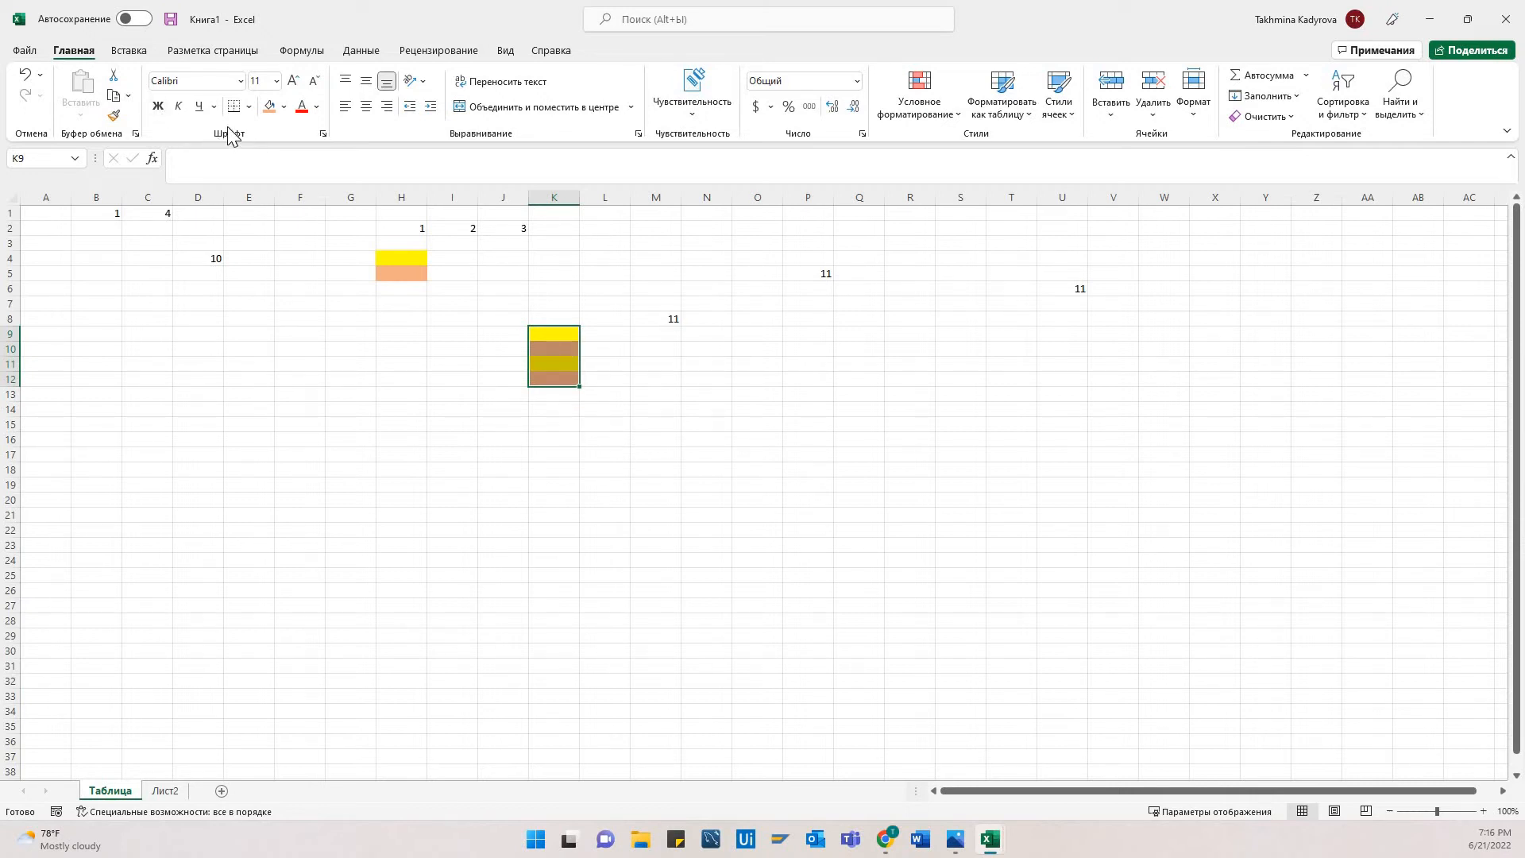
- Try bold formatting on the formula cell D4
left_click(213, 258)
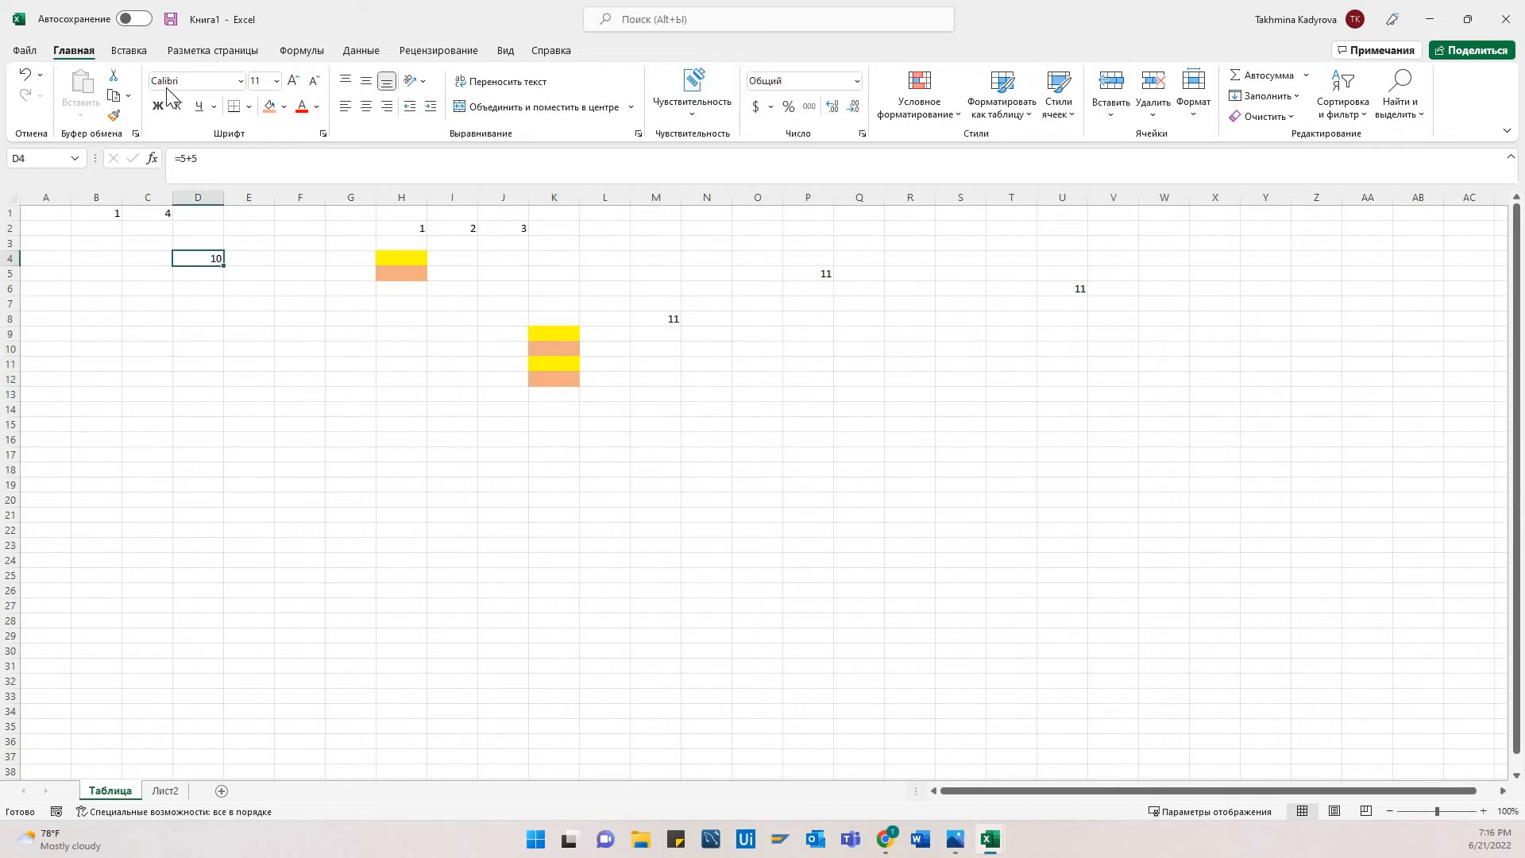
left_click(158, 105)
- Enter the letter ф in cell E6 and set its font to Algerian, size 20
left_click(253, 288)
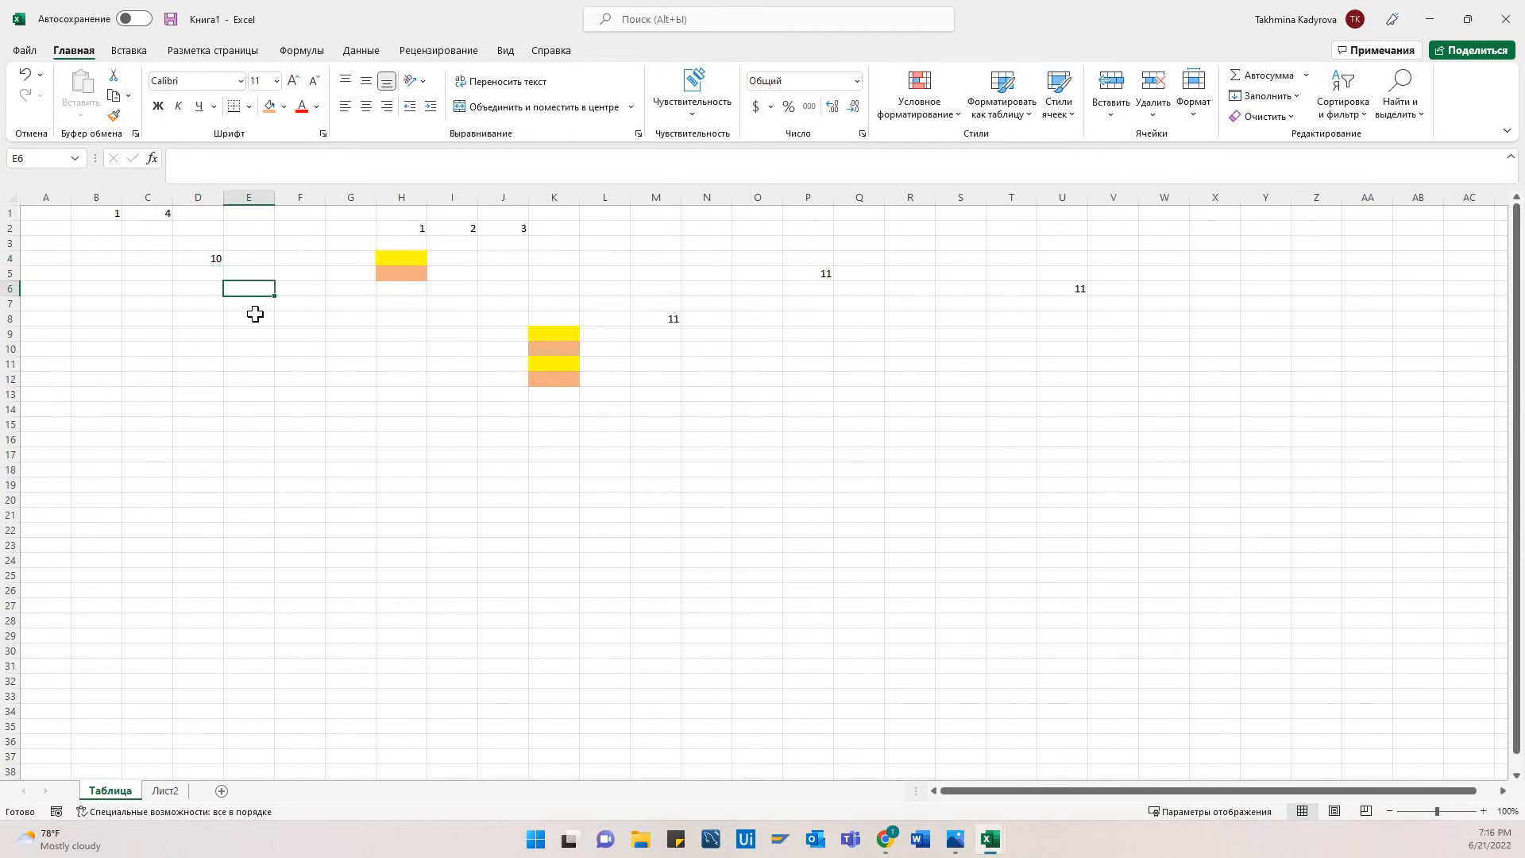
type("ф")
key("ctrl+Return")
left_click(241, 81)
left_click(231, 307)
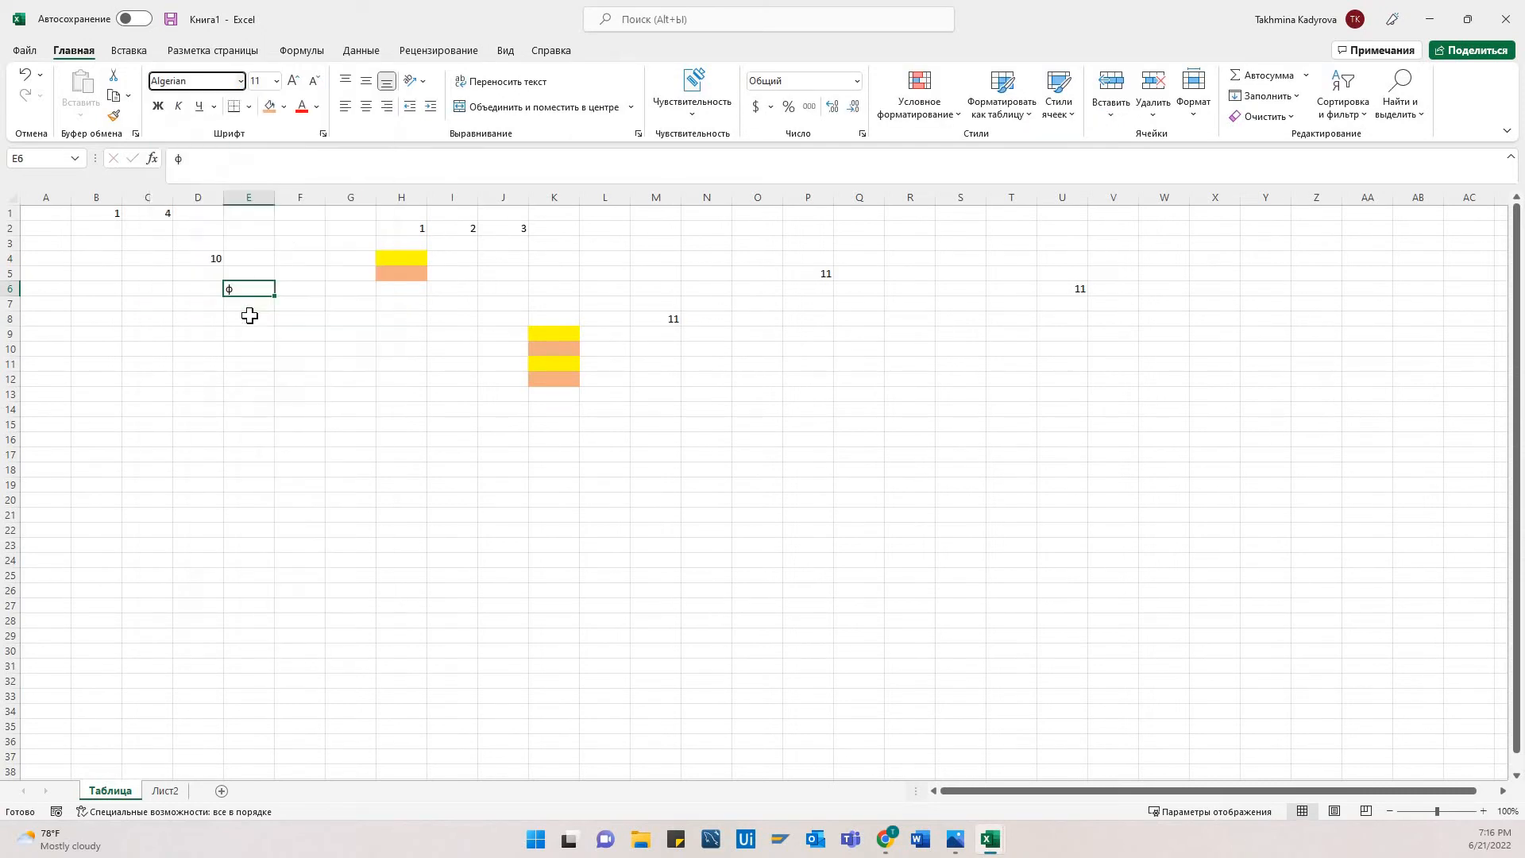
left_click(277, 80)
left_click(280, 267)
left_click(242, 296)
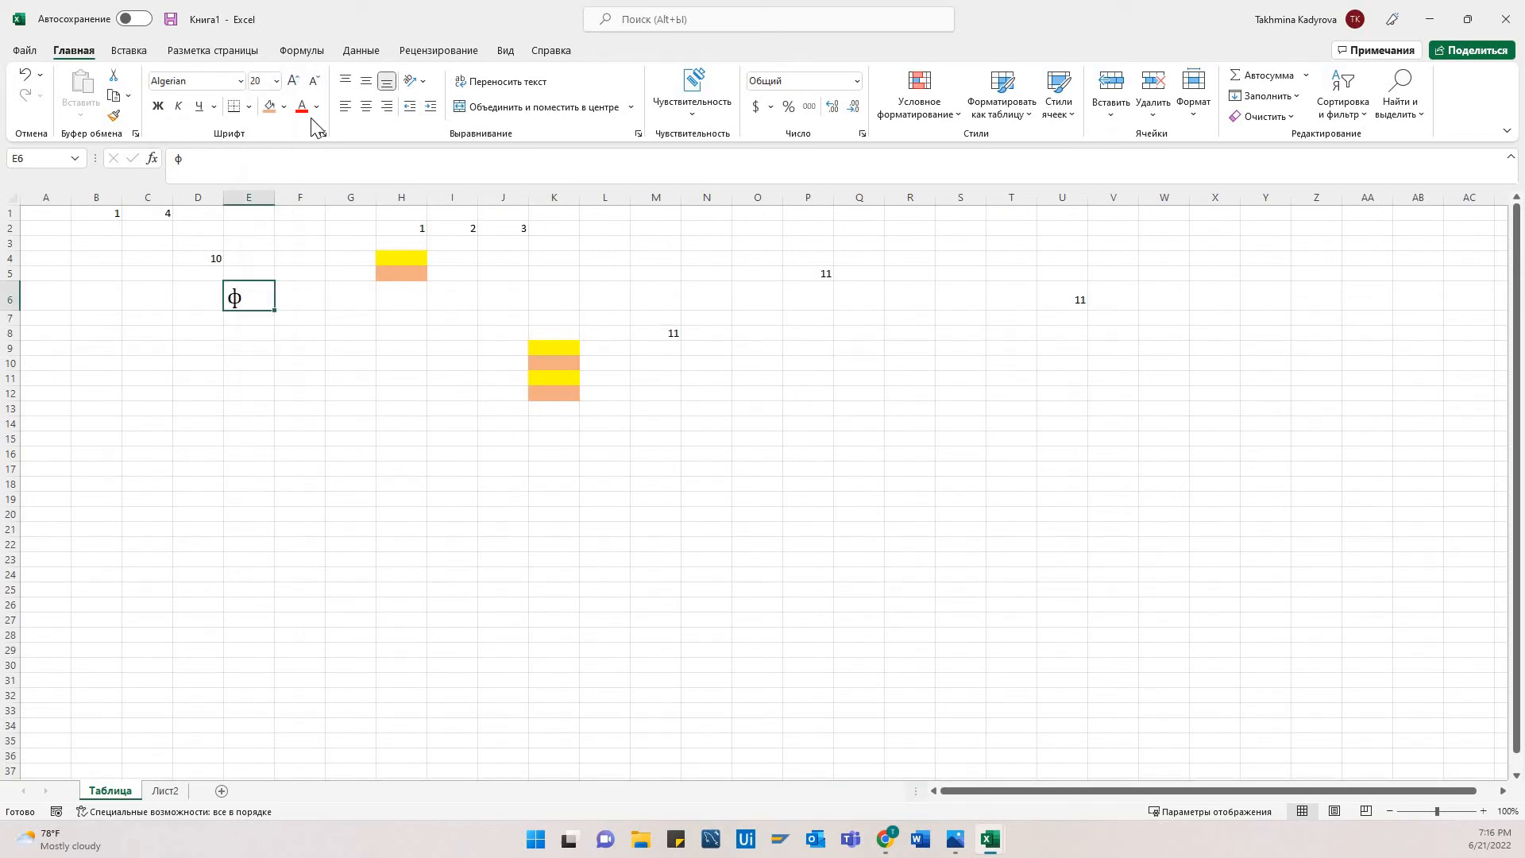
- Give cell E6 a light orange font colour and a dark orange fill
left_click(316, 106)
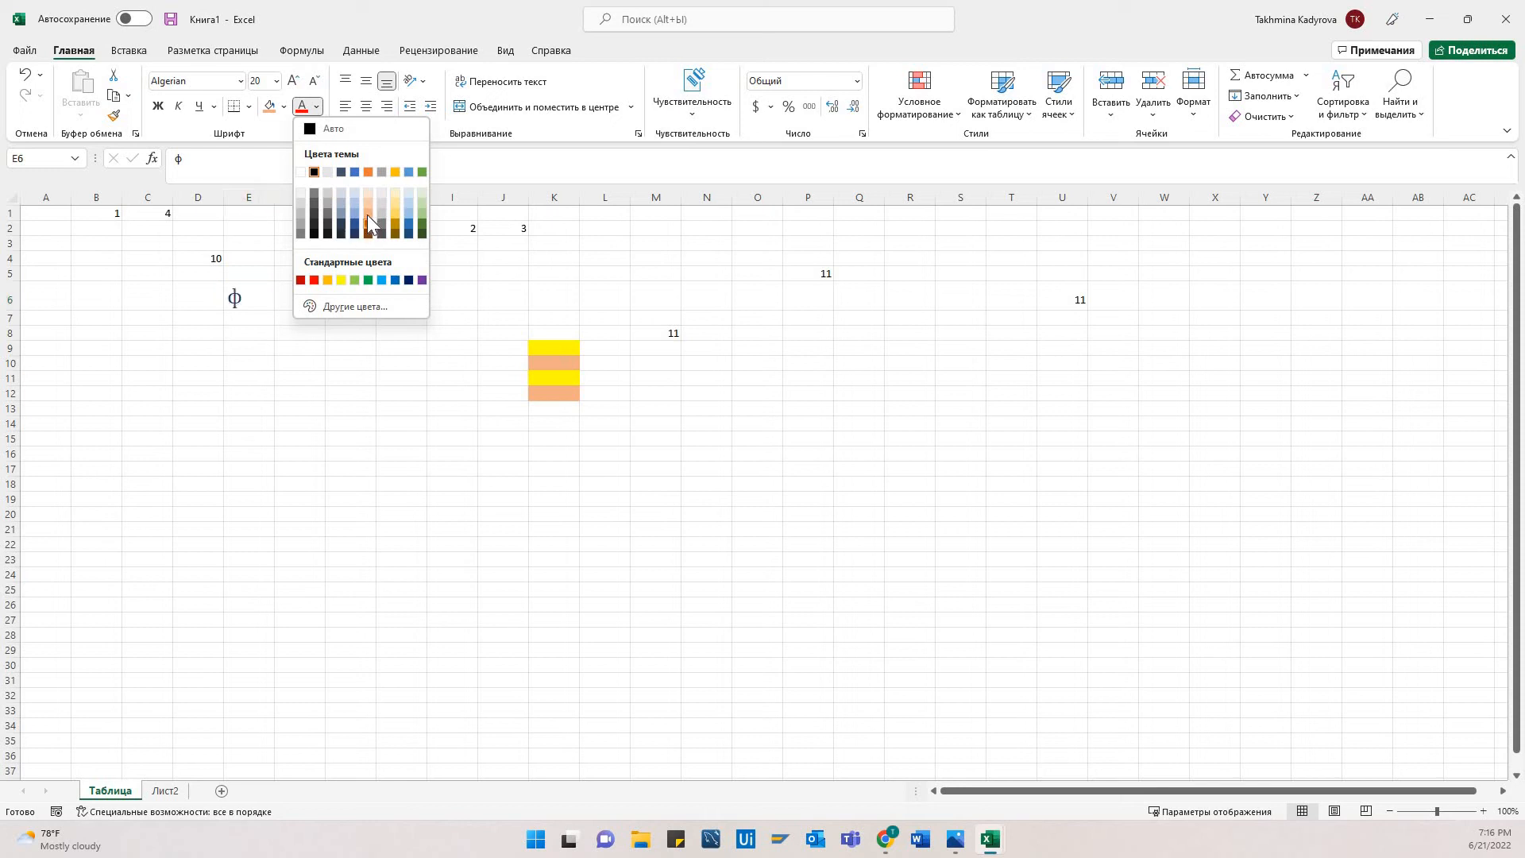
left_click(368, 213)
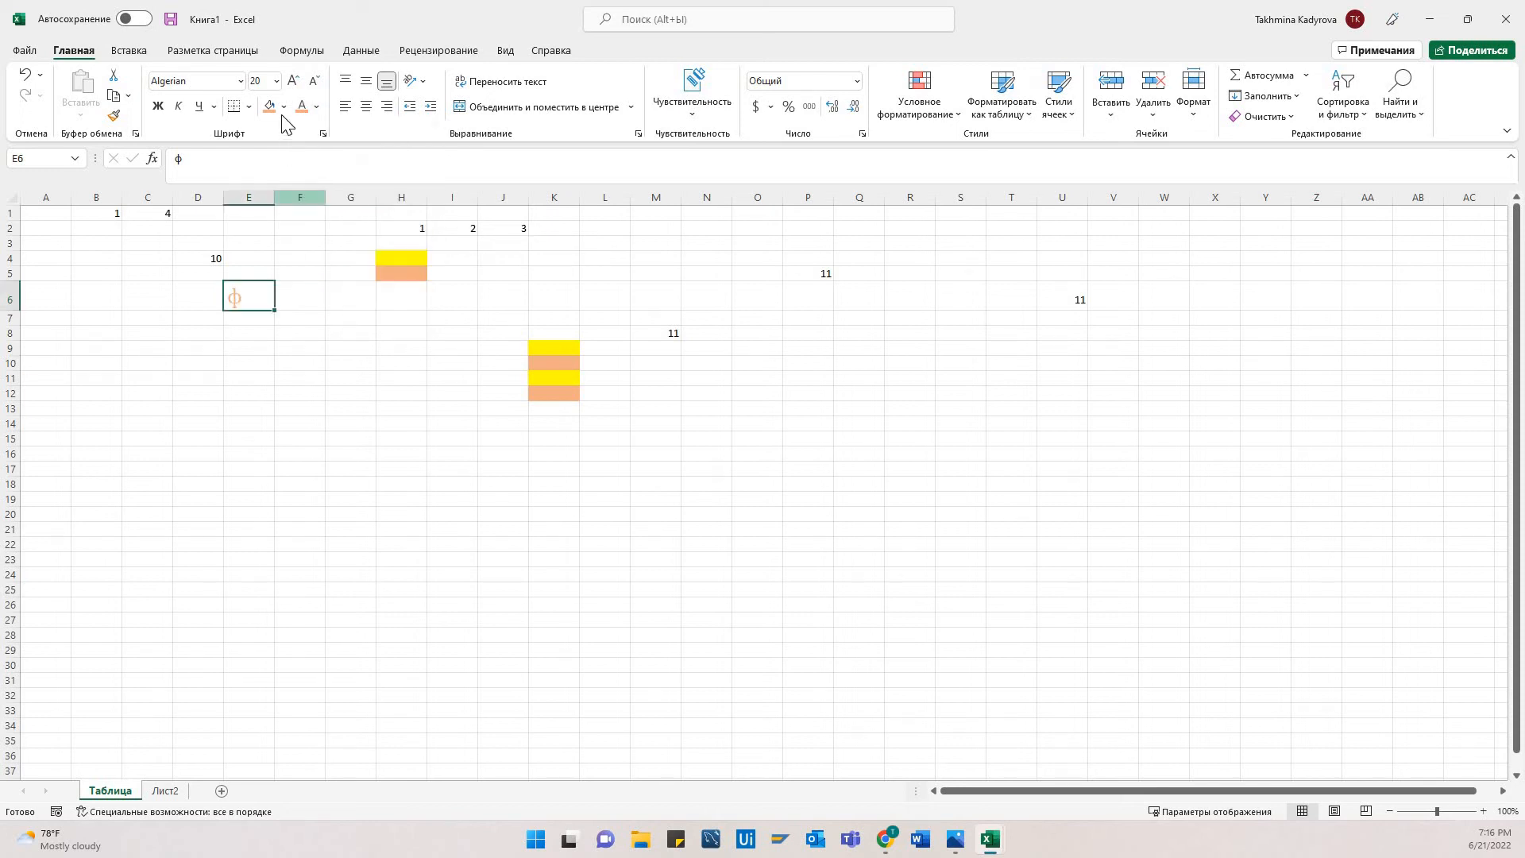
left_click(284, 106)
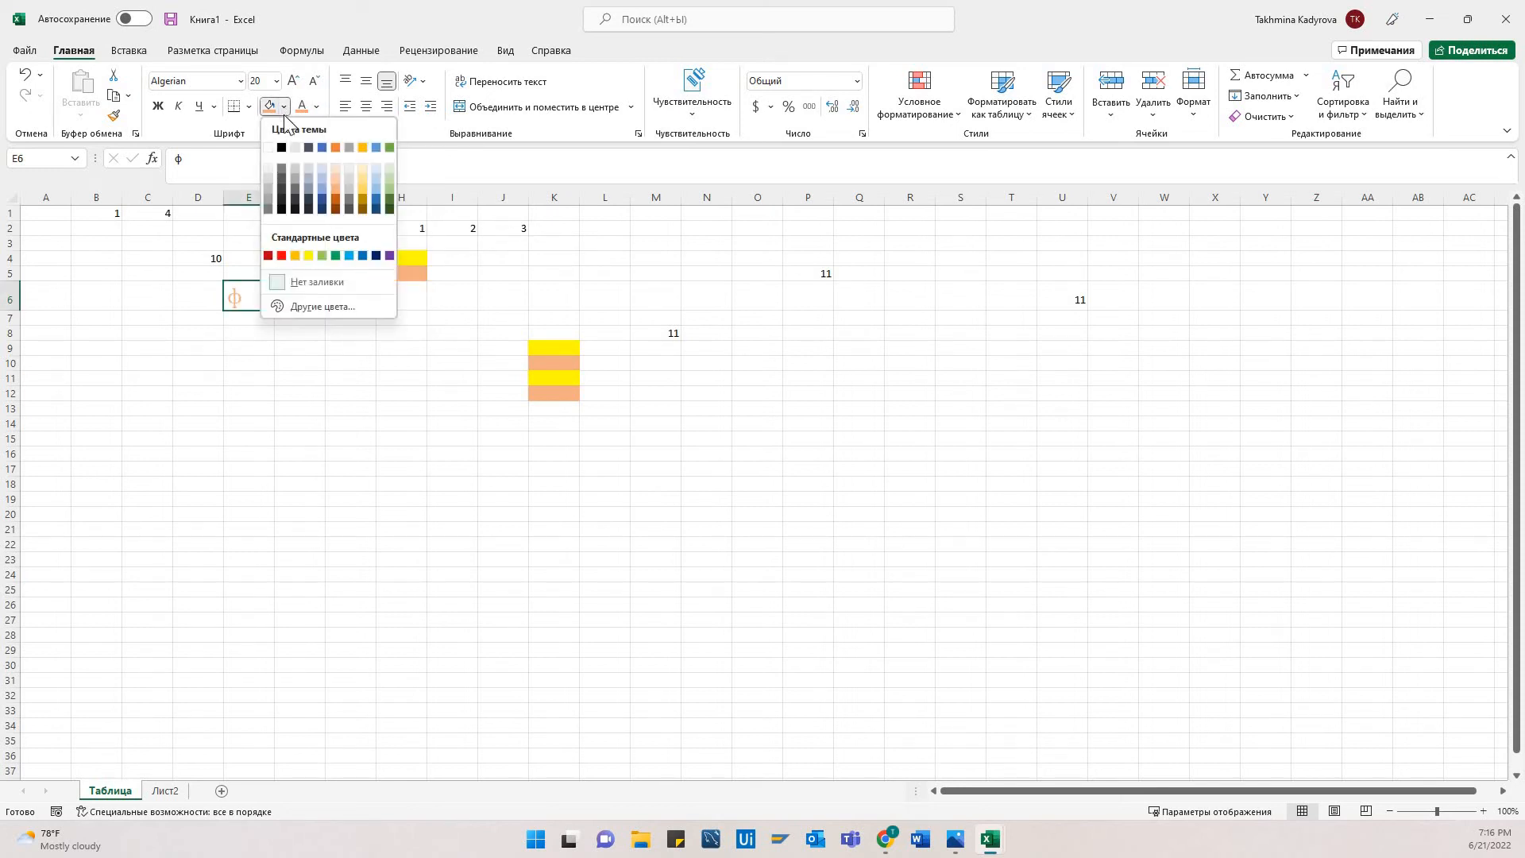
left_click(336, 199)
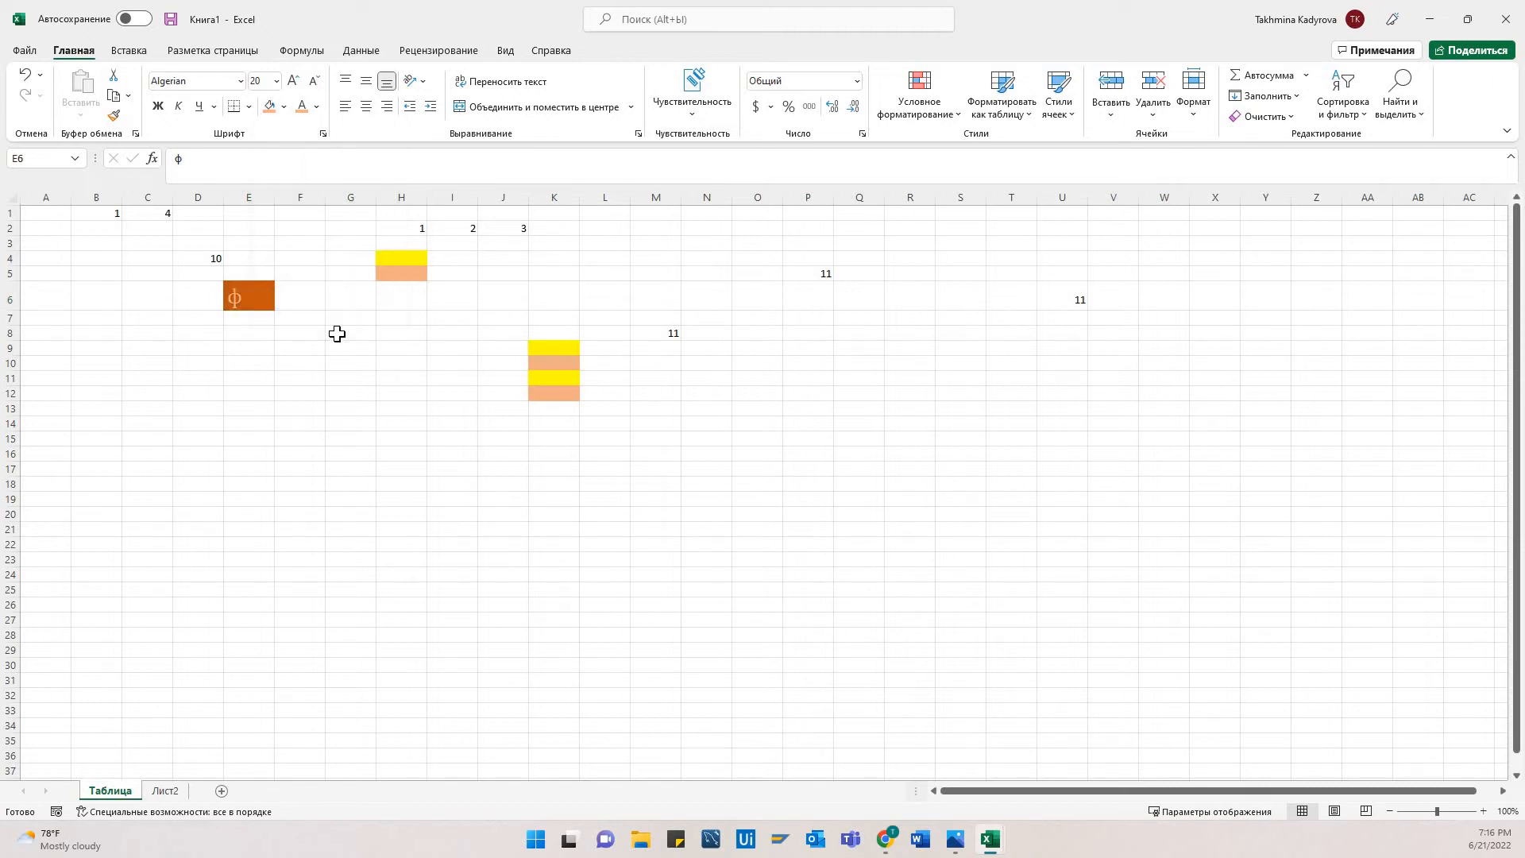
left_click(320, 333)
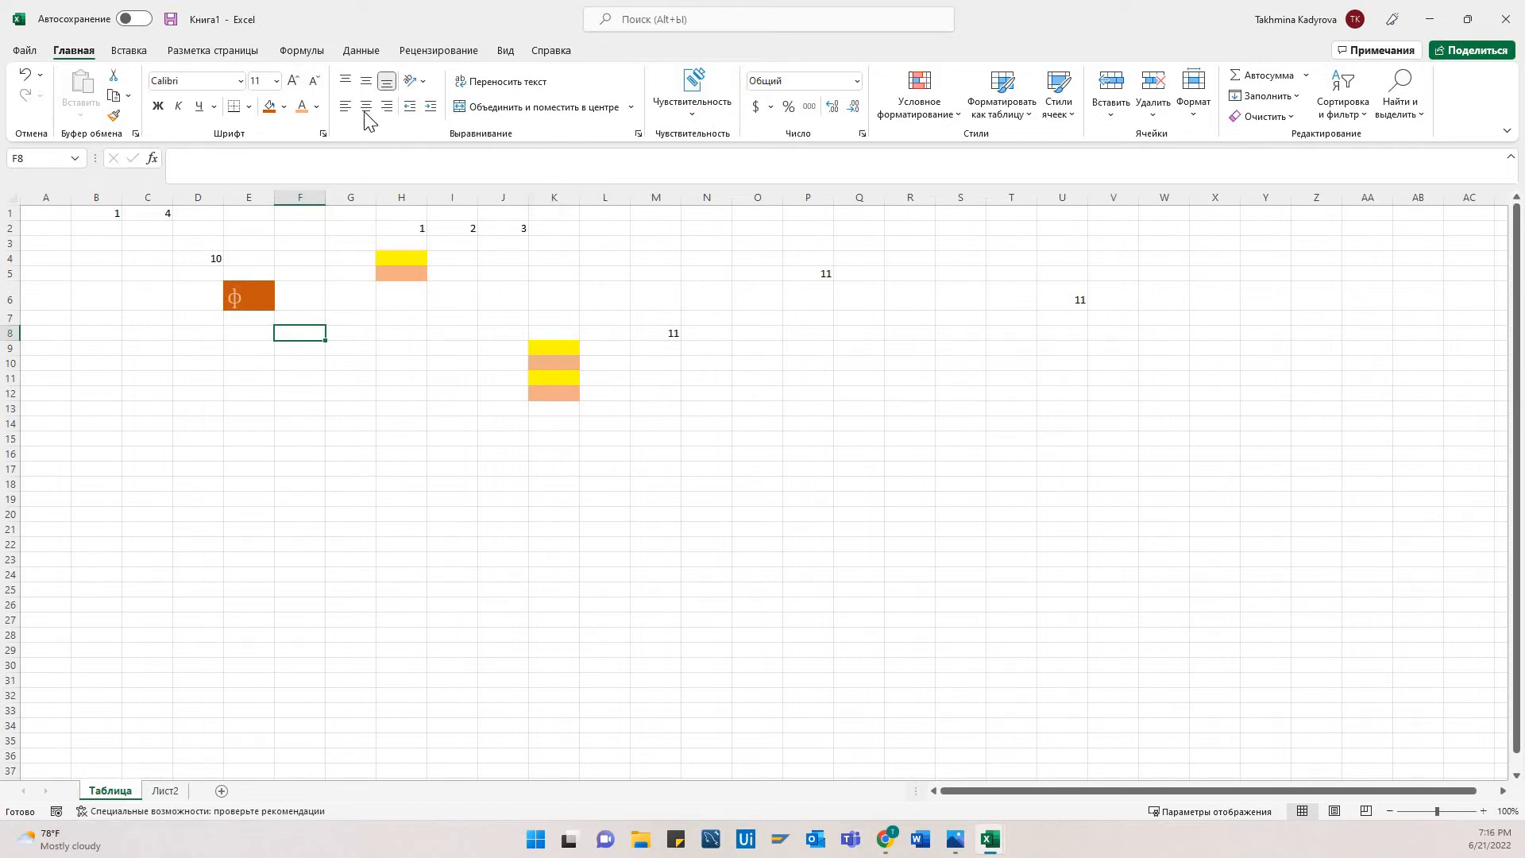
- Centre the letter in cell E6 horizontally, and switch its alignment to the right
left_click(255, 296)
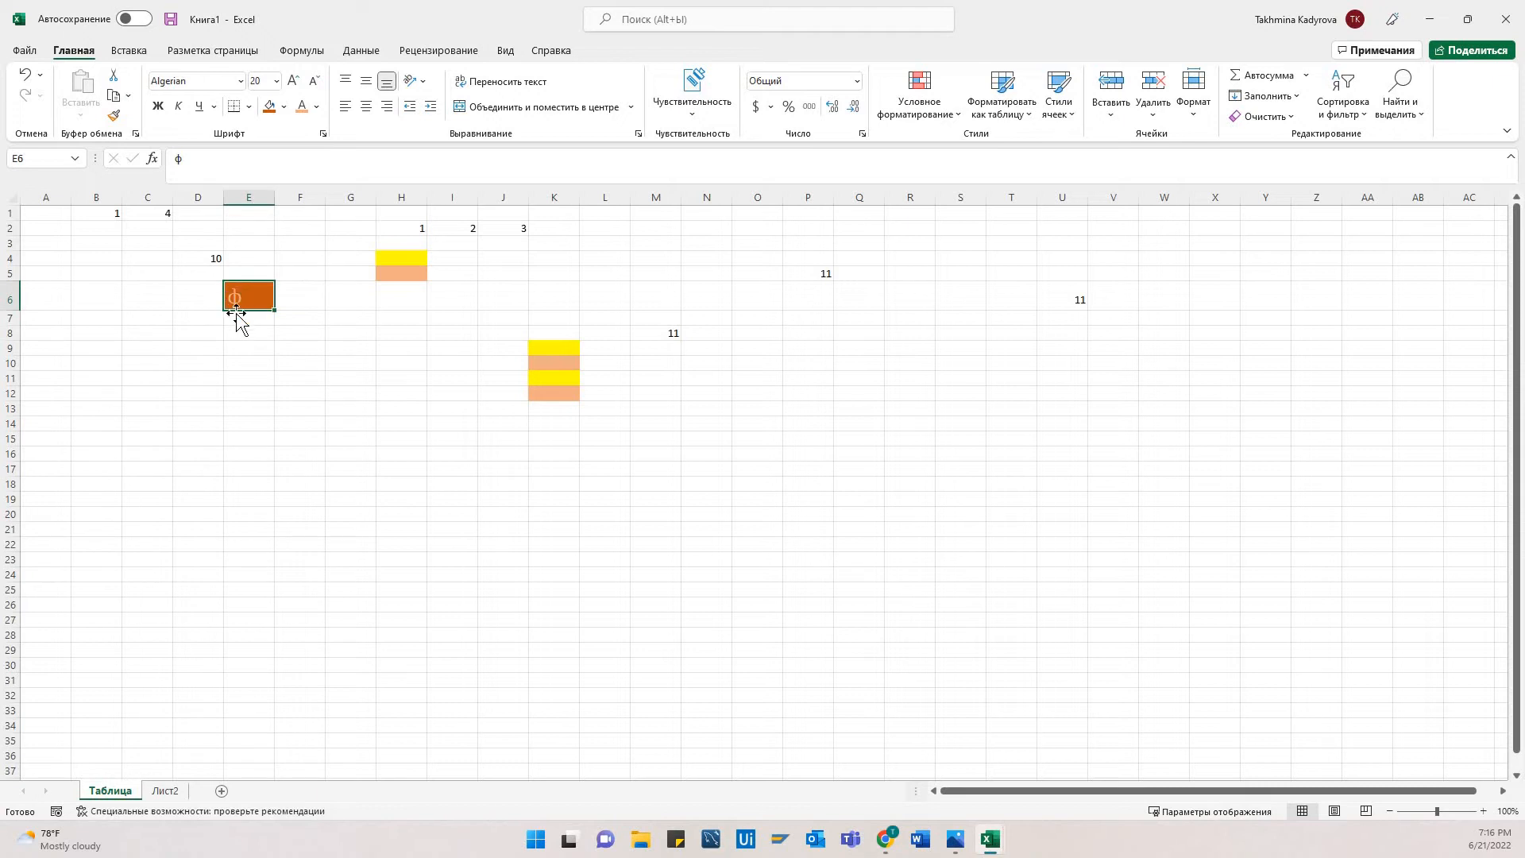
left_click(368, 108)
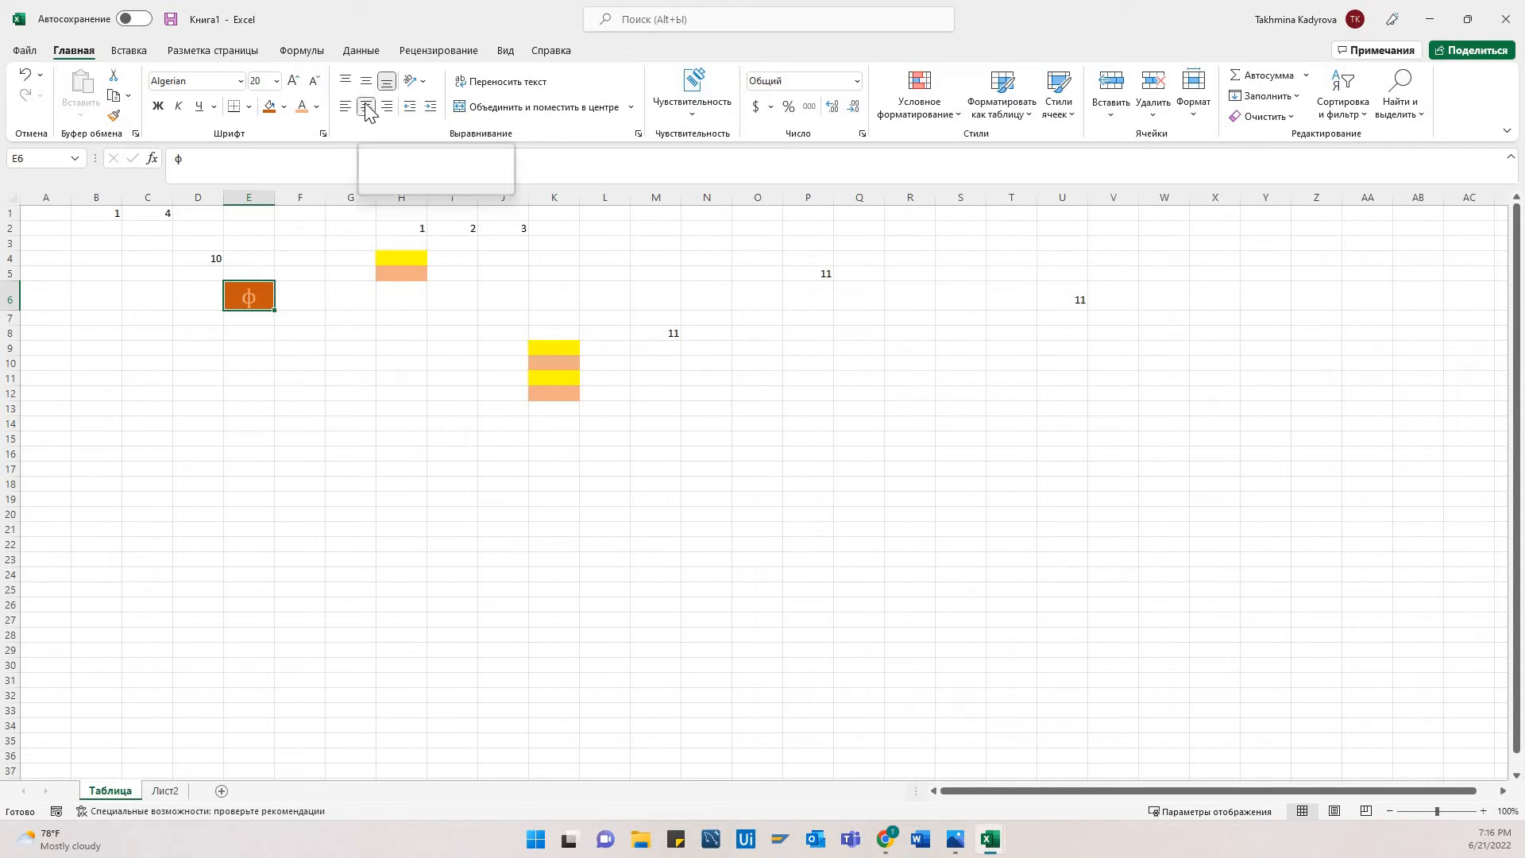
left_click(388, 106)
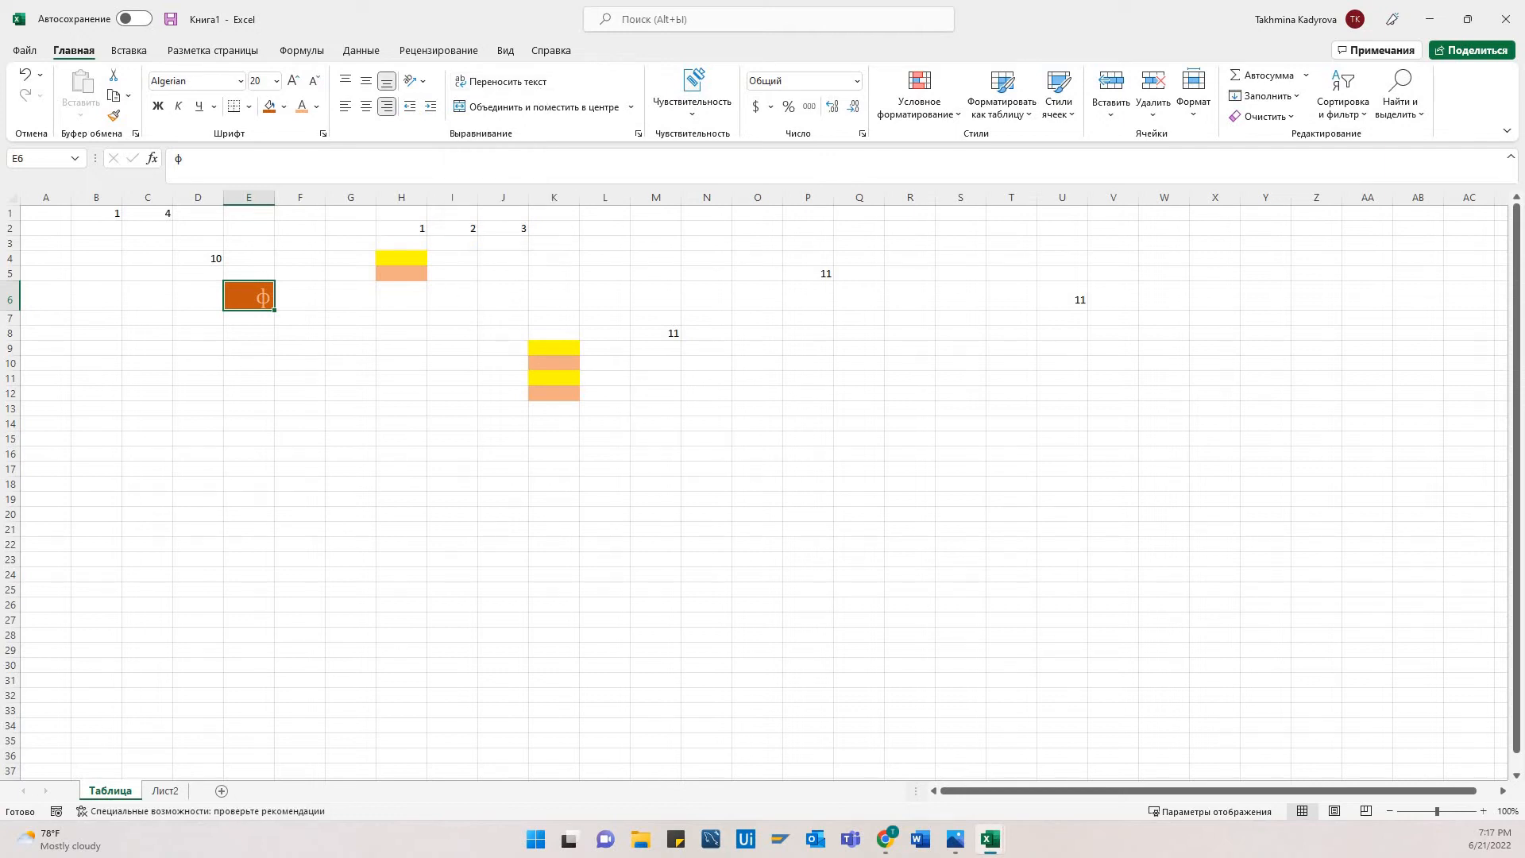
- Enter "менин биринчи таблицам" in cell L16 and wrap its text
left_click(597, 454)
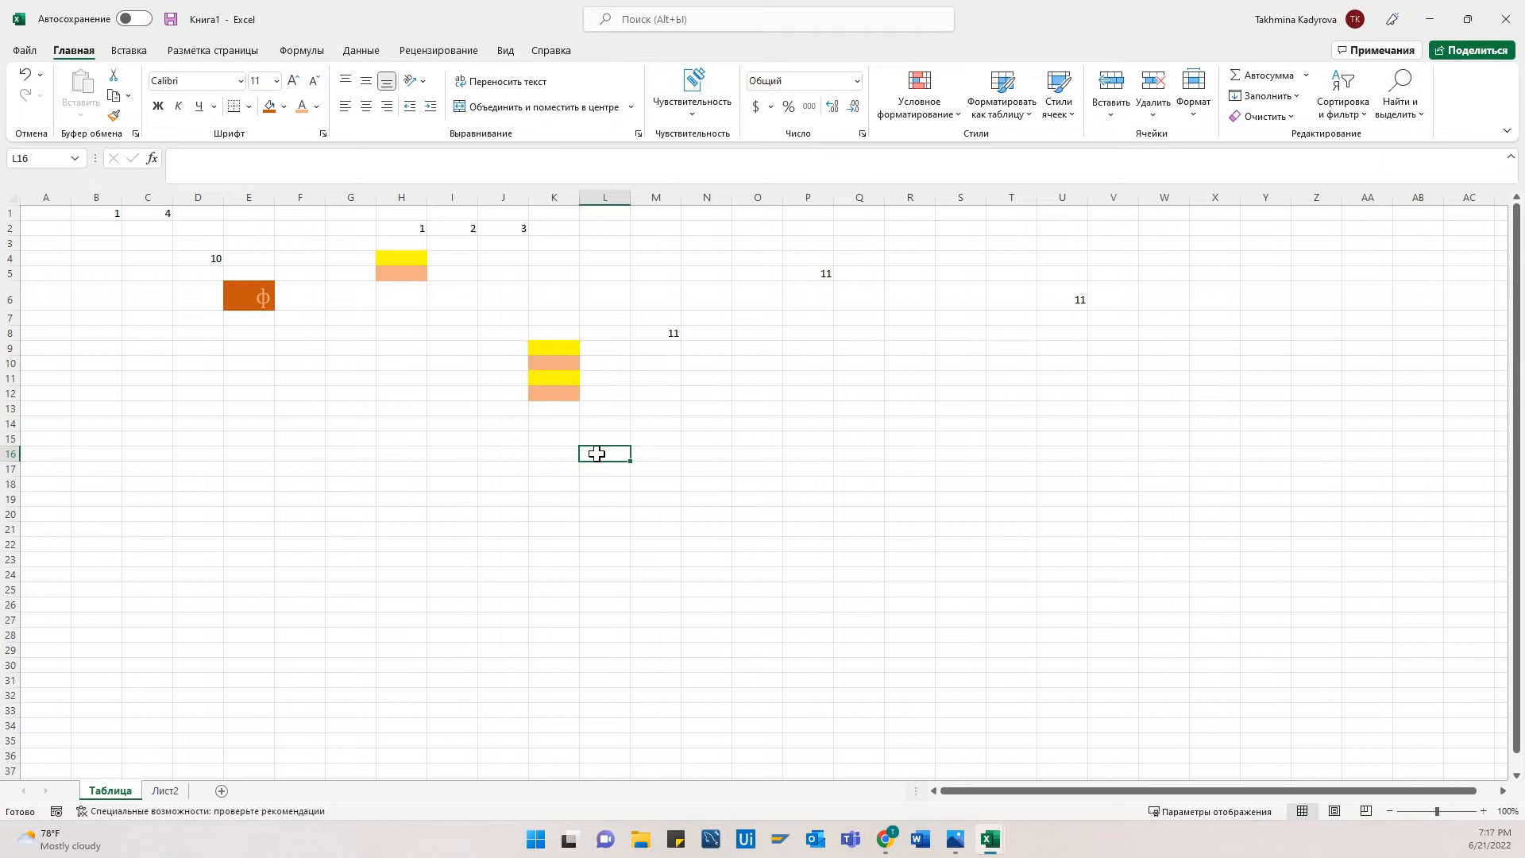
type("менин биринчи таблицам")
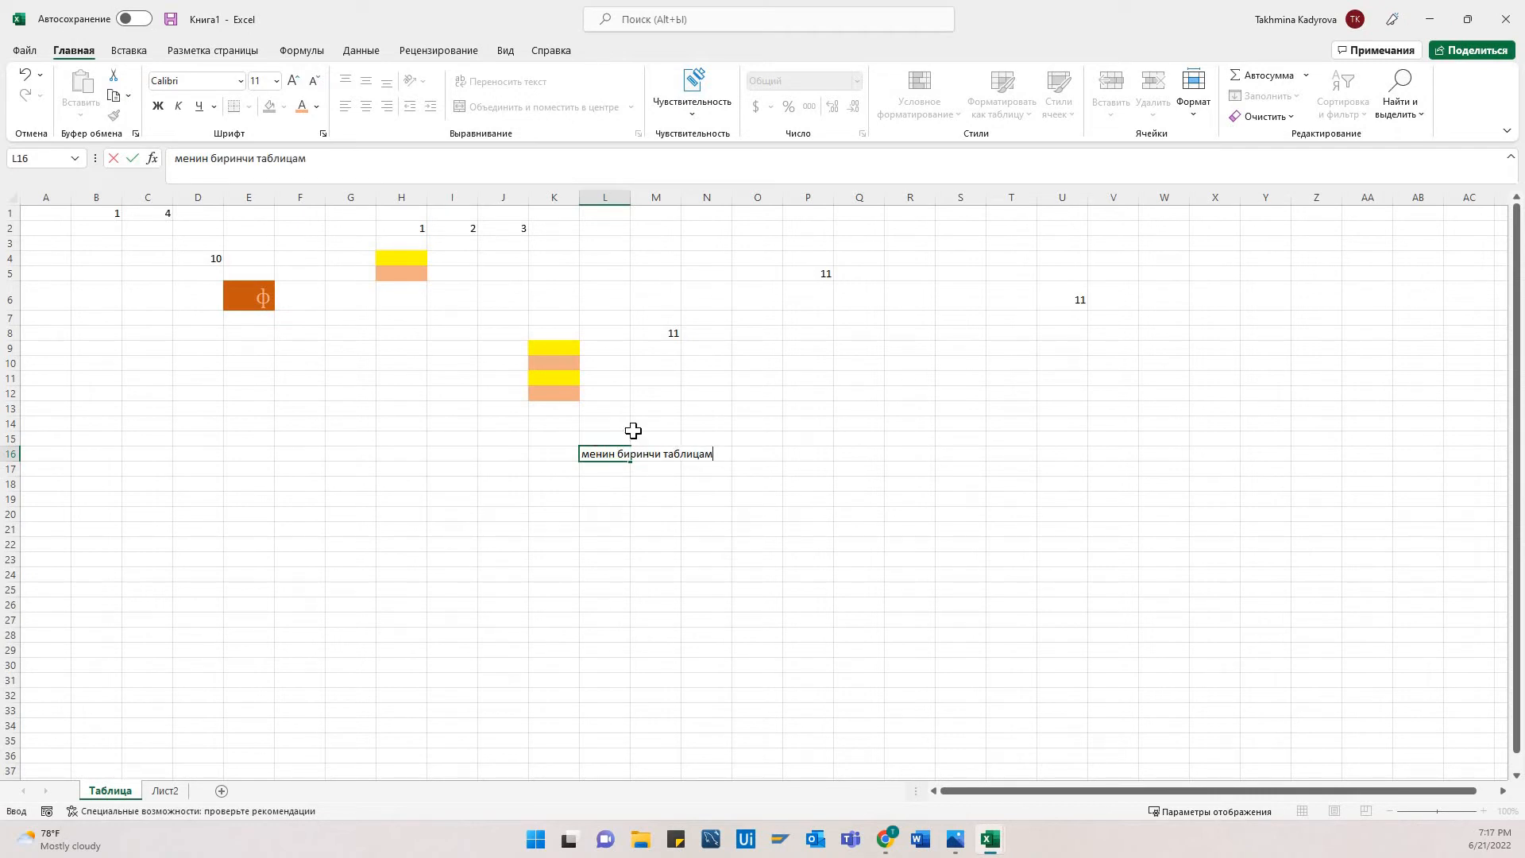
left_click(656, 498)
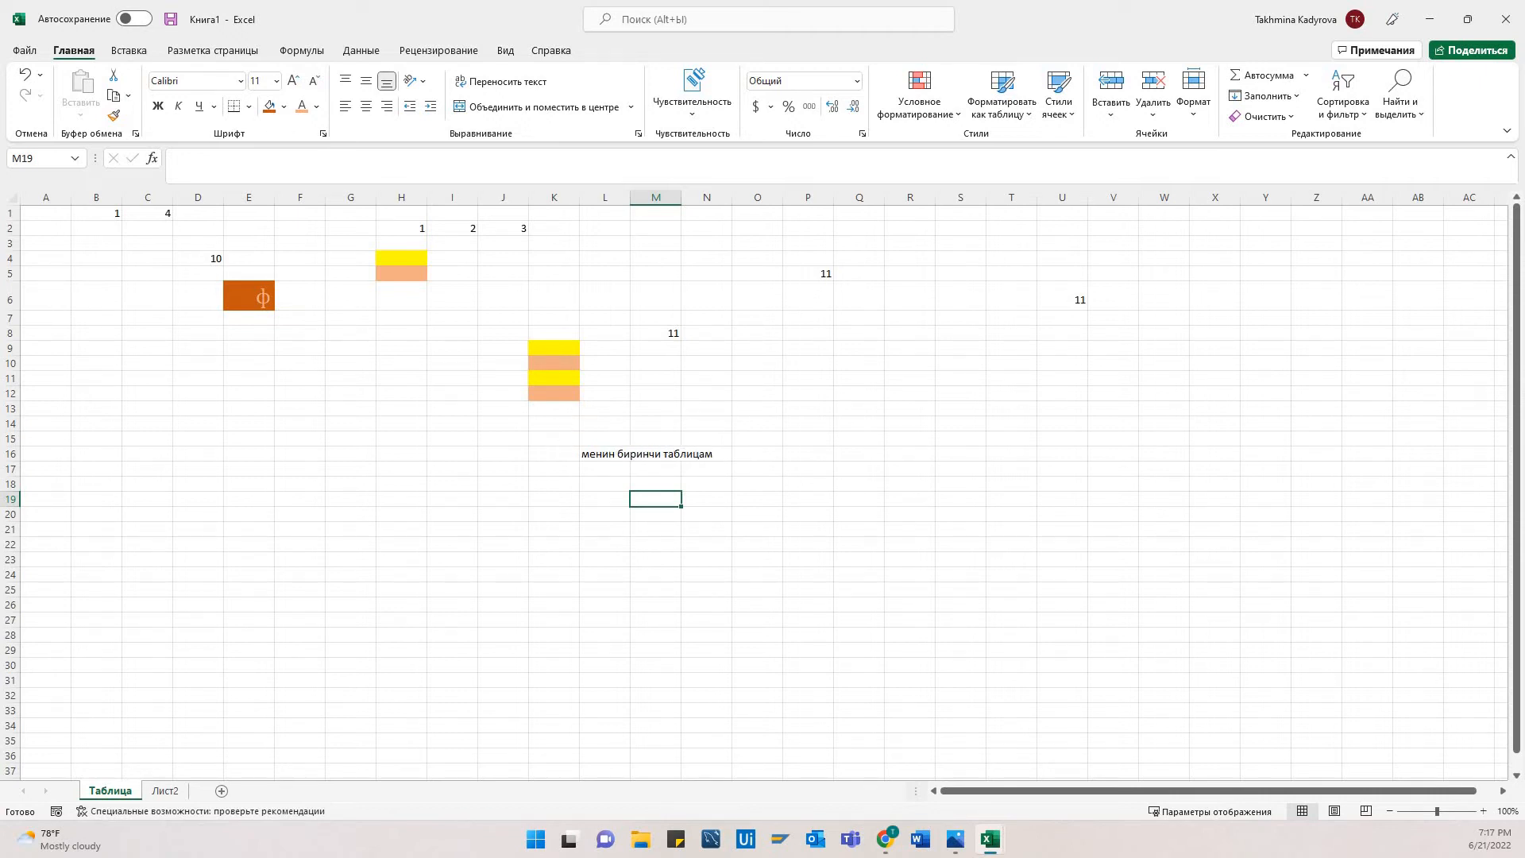
left_click(605, 453)
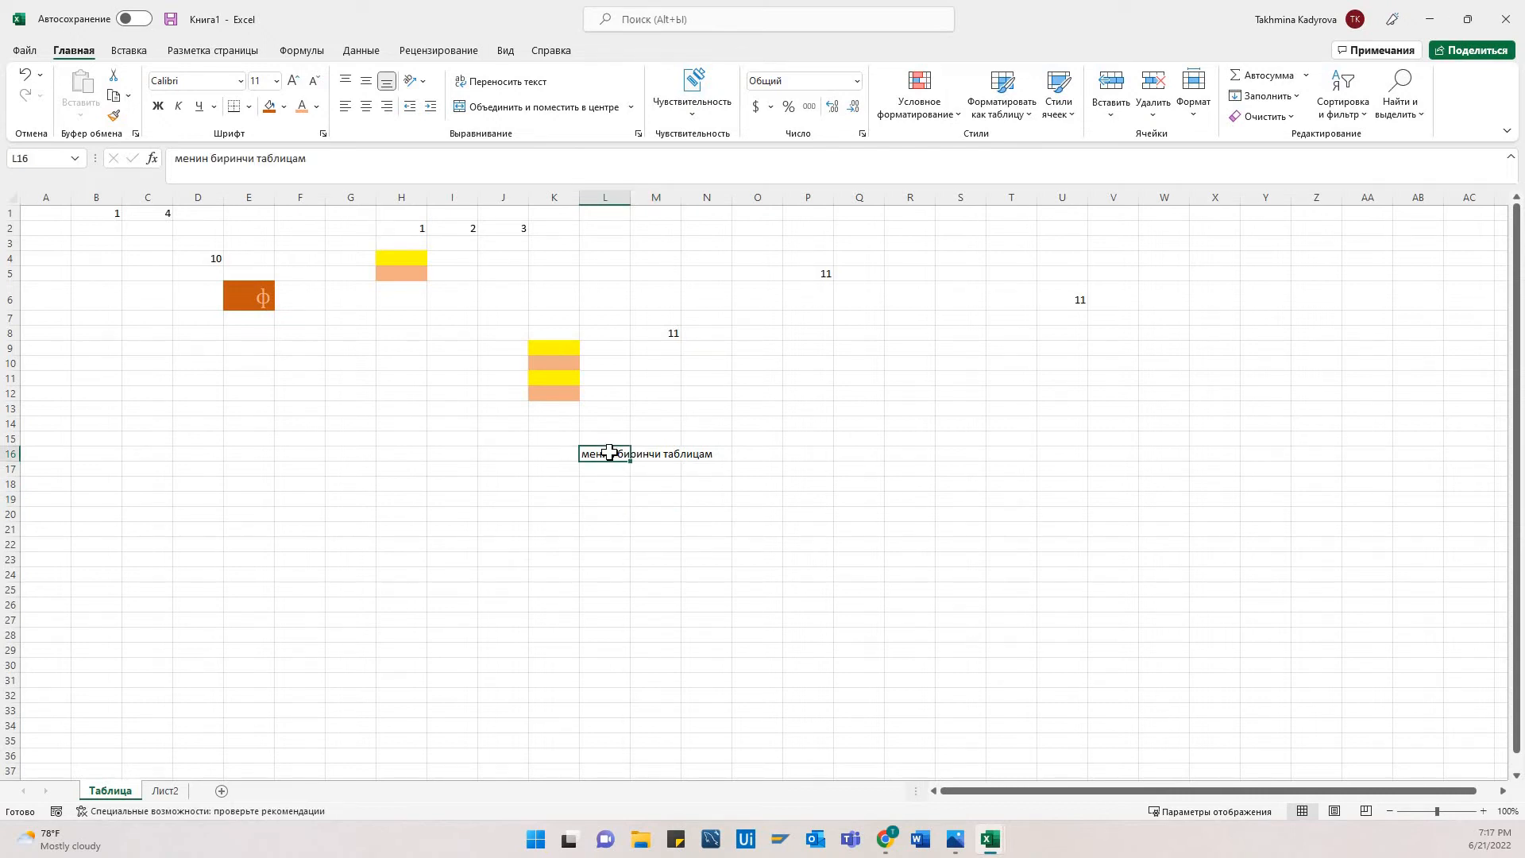
left_click(518, 84)
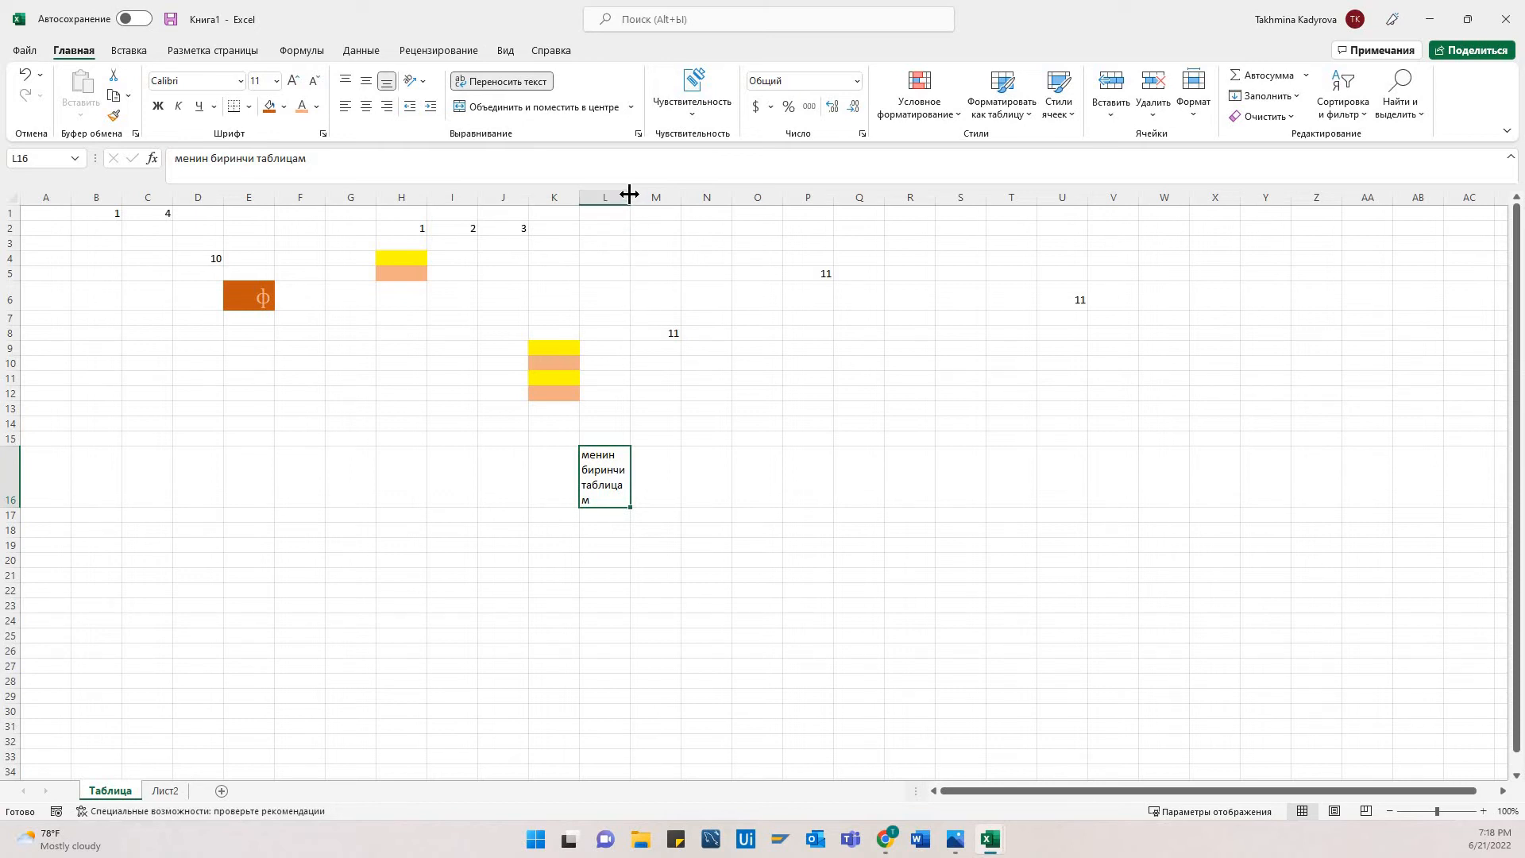
- Widen column L until the phrase in L16 fits on one line, and reduce the height of row 16
left_click_drag(629, 195, 735, 194)
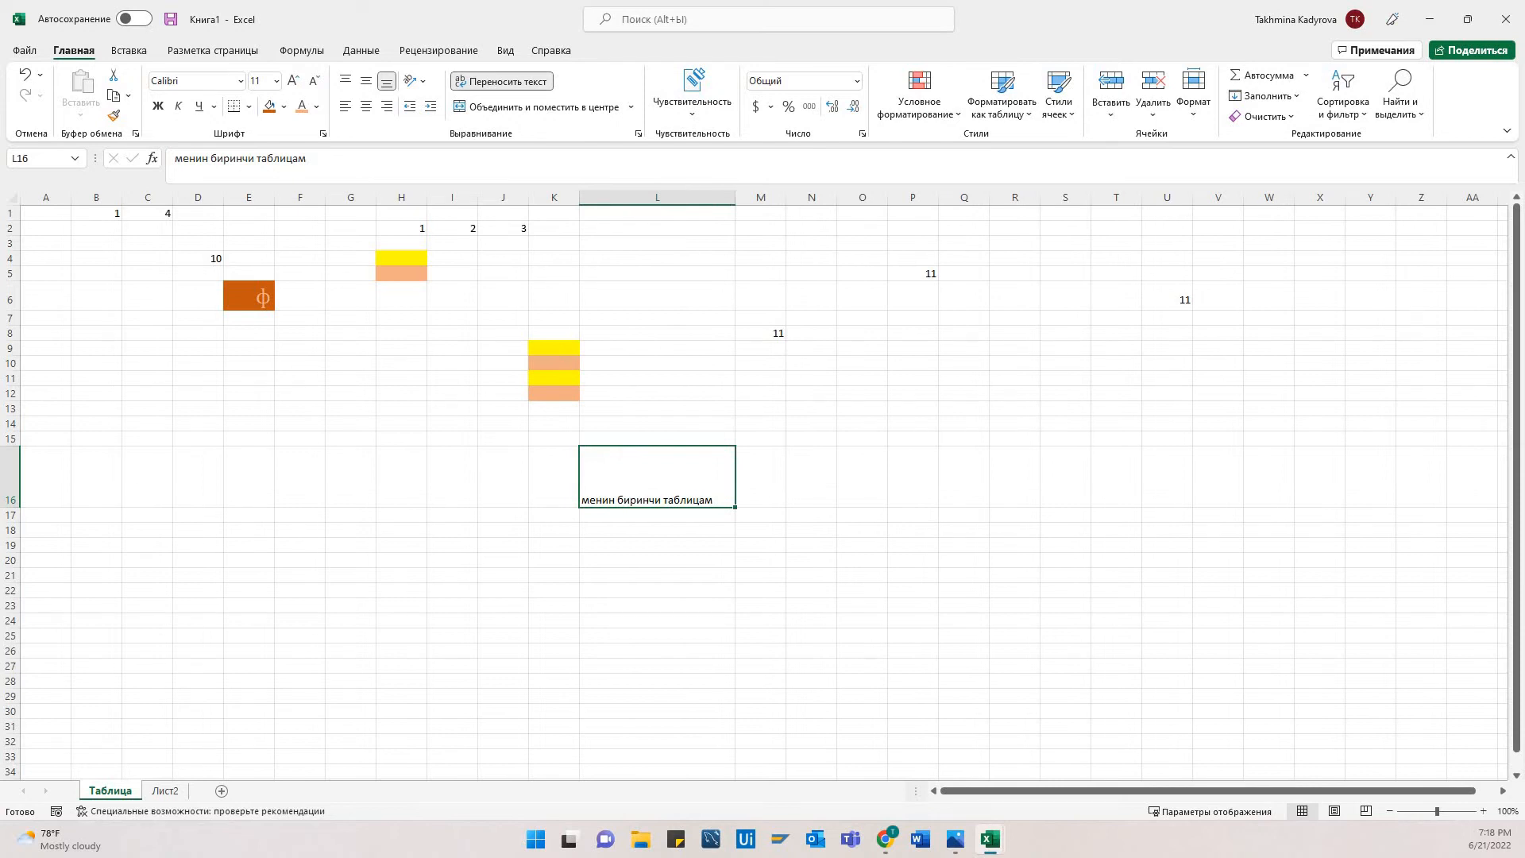
left_click(6, 487)
mouse_move(19, 505)
left_mouse_down()
mouse_move(22, 592)
mouse_move(25, 493)
left_mouse_up()
left_click(22, 597)
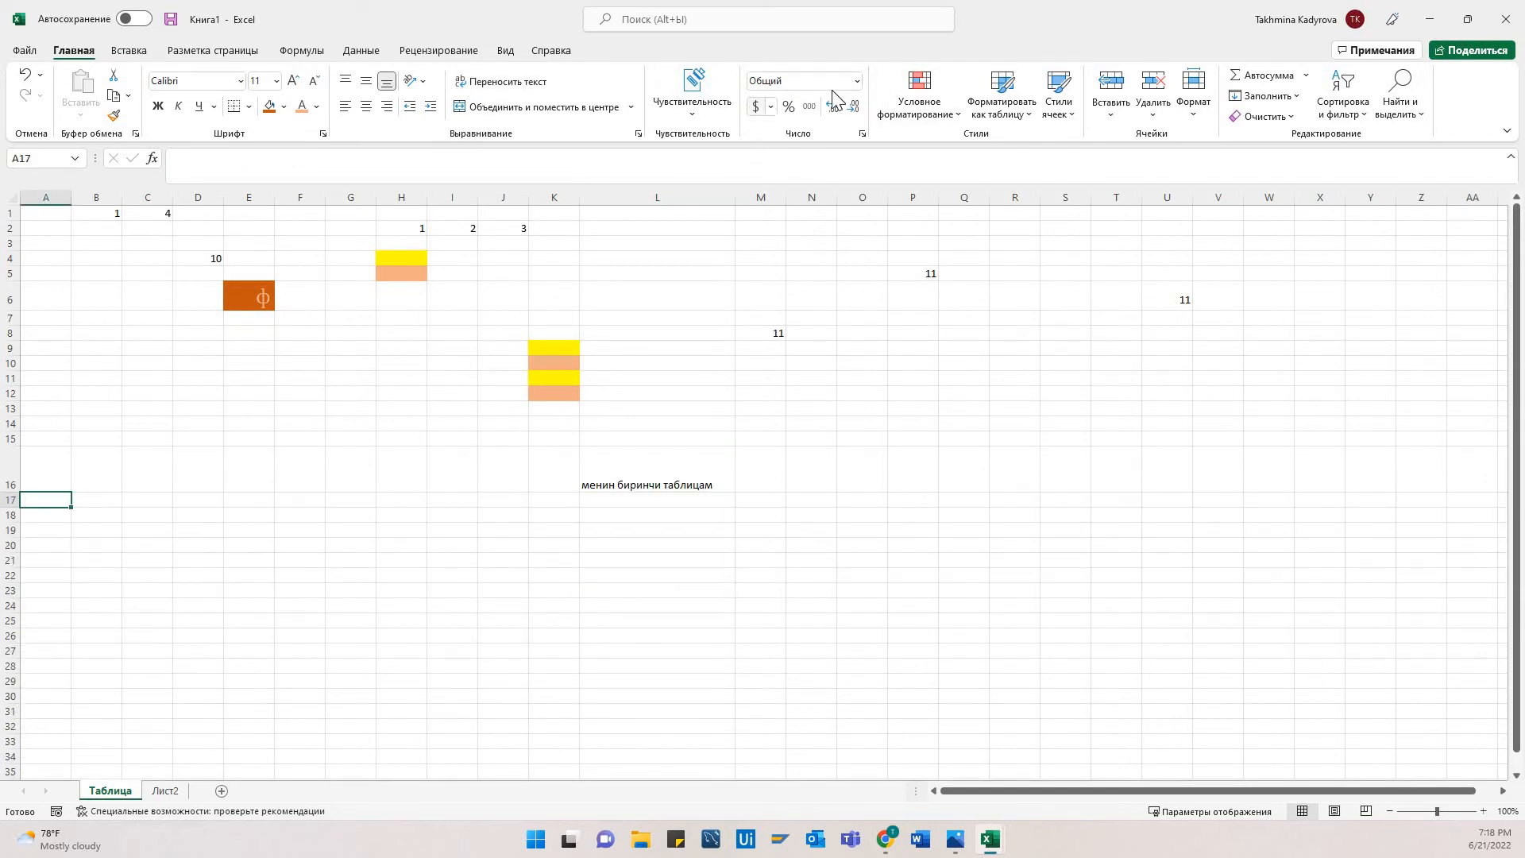
- Apply the percentage number format (Процентный) to the value in cell P5
left_click(910, 321)
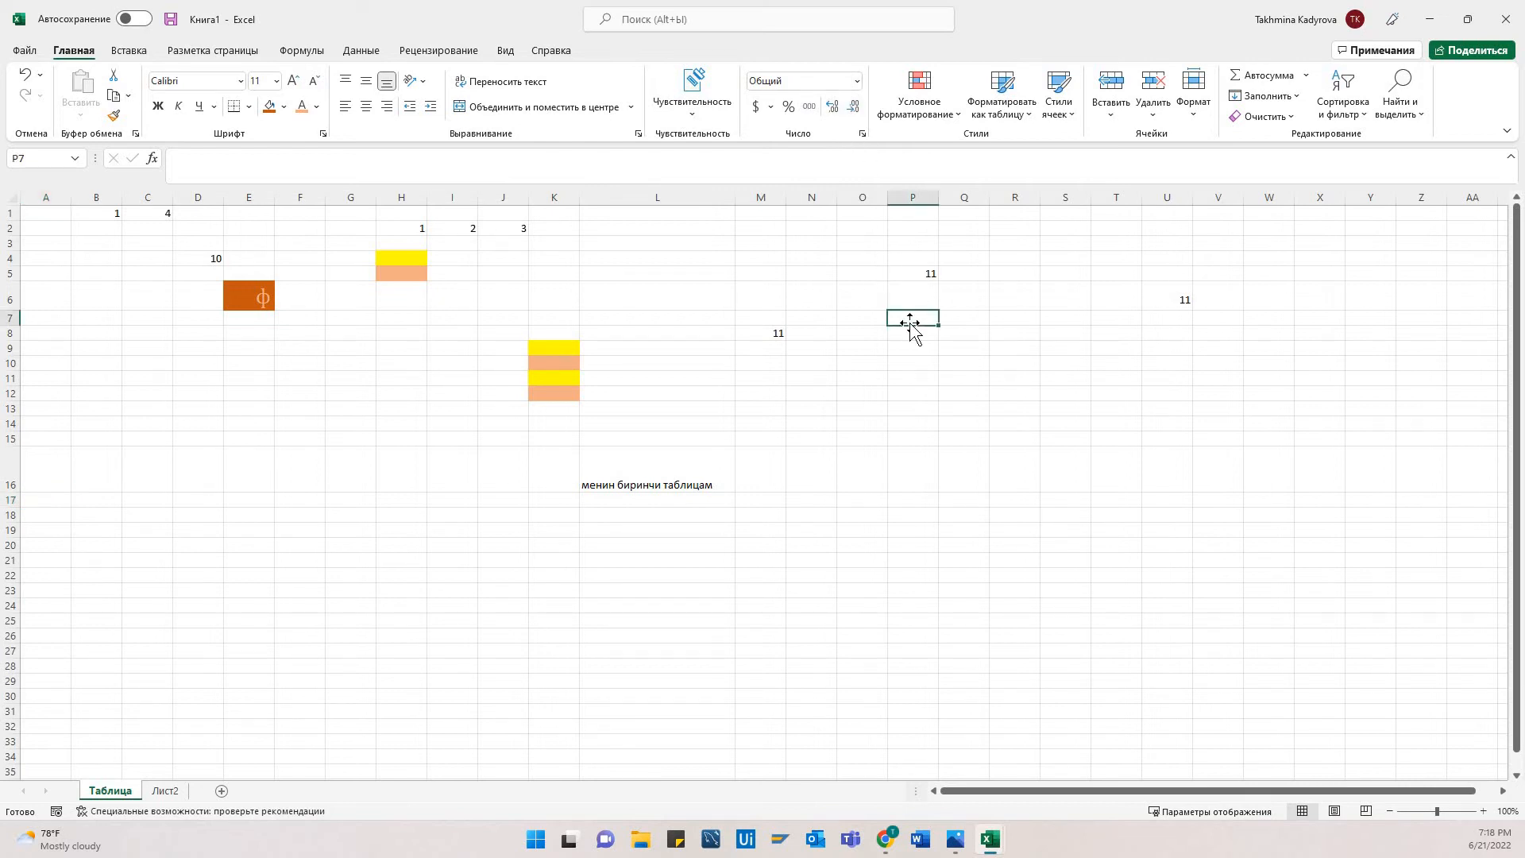
left_click(857, 82)
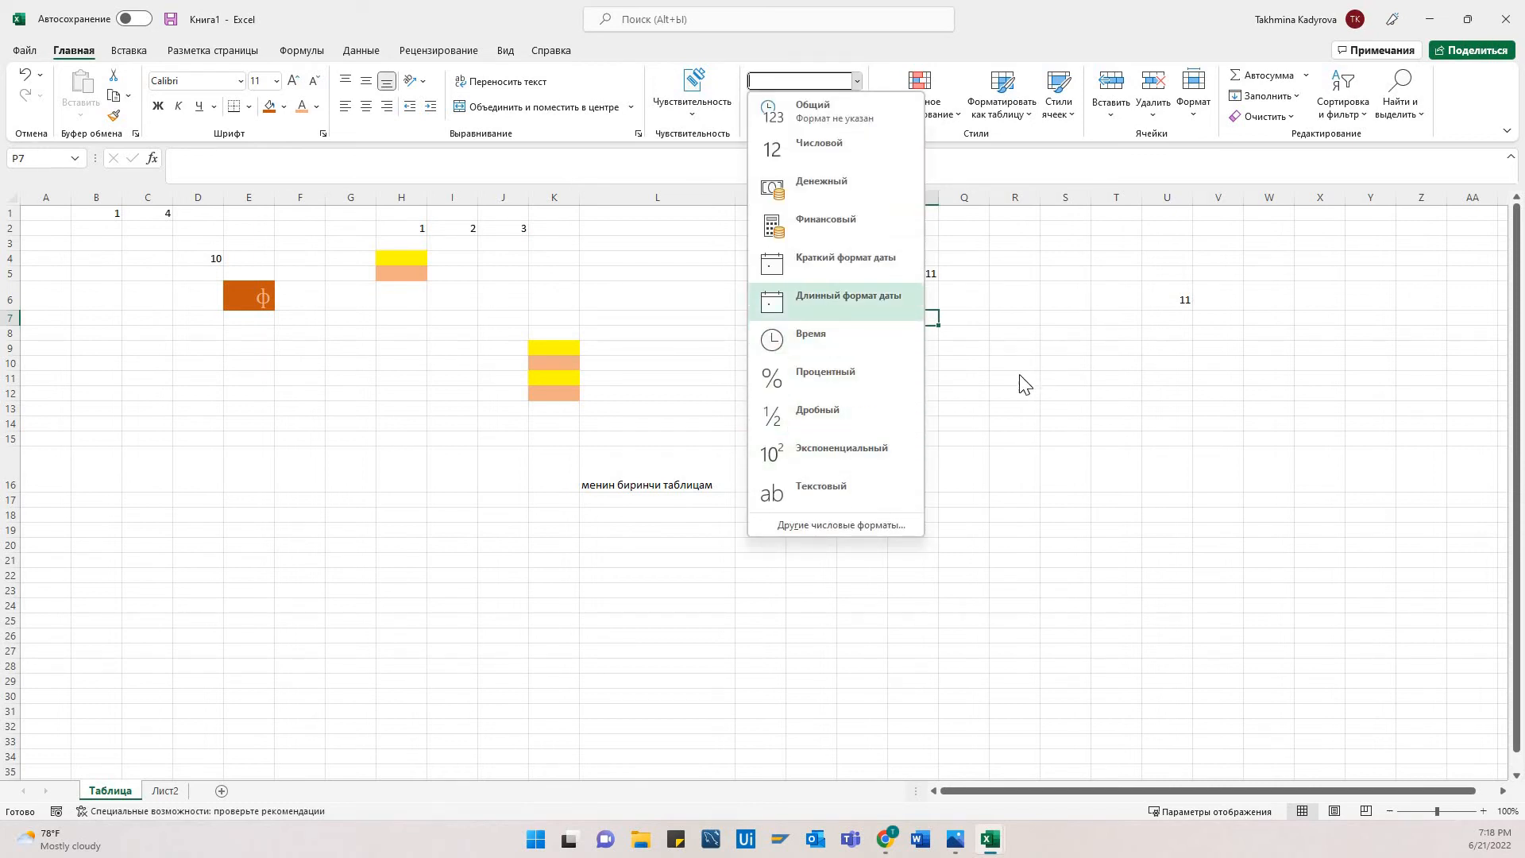
left_click(970, 317)
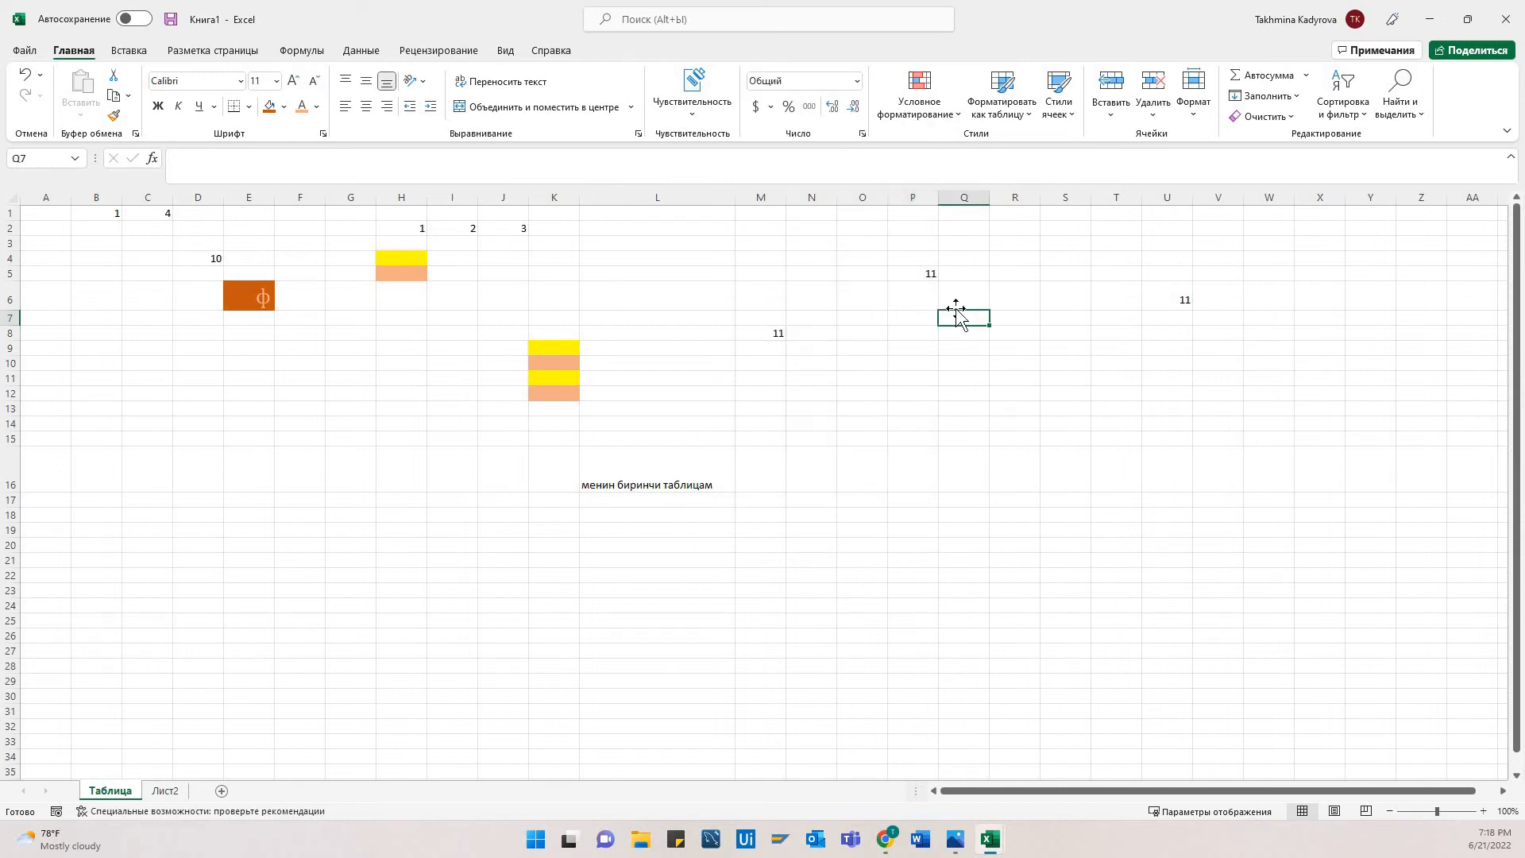
left_click(922, 275)
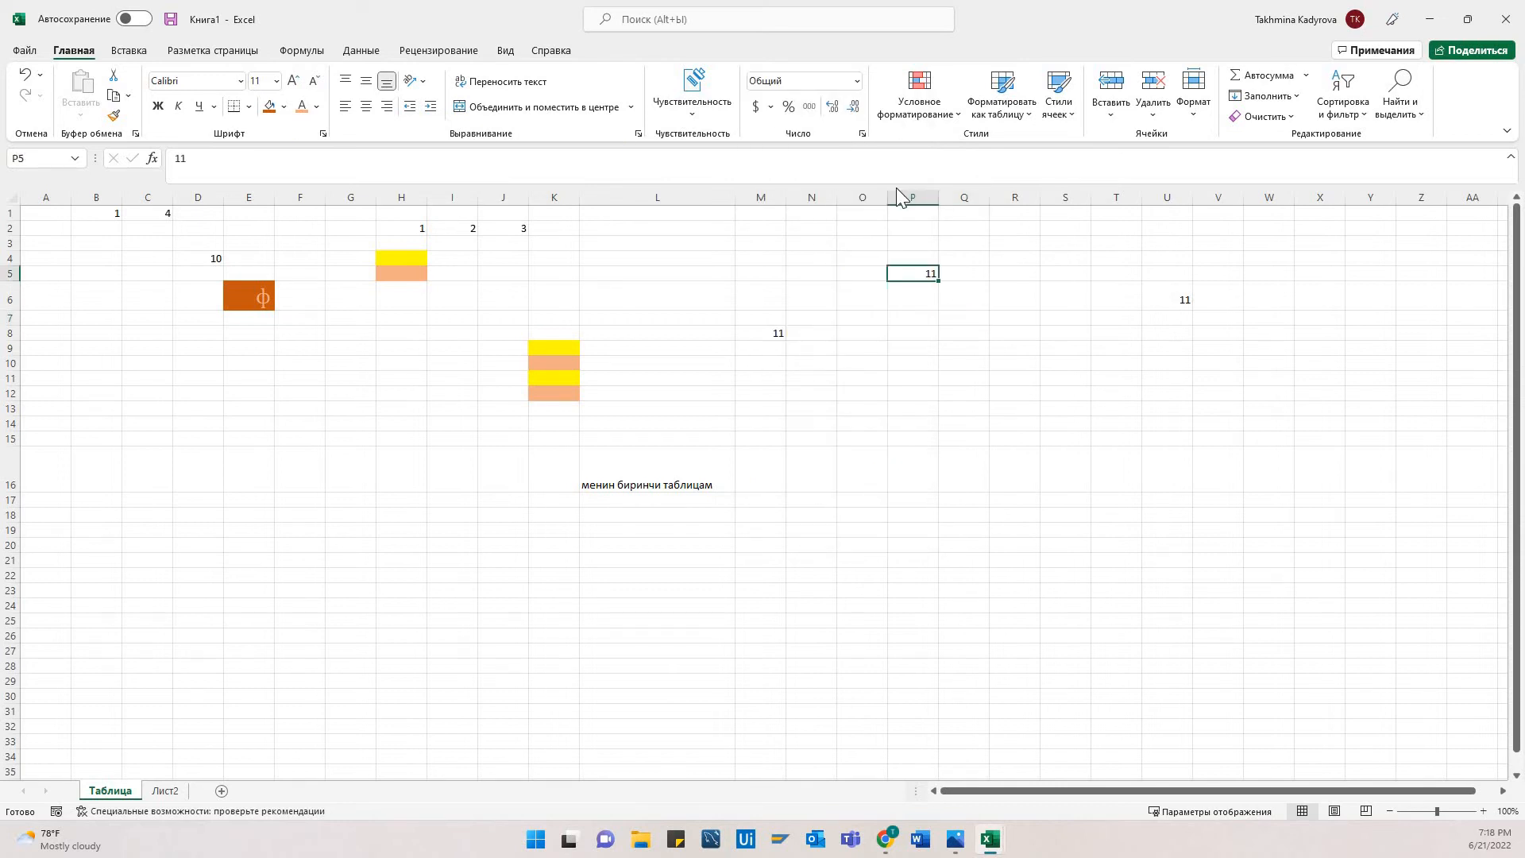
left_click(856, 81)
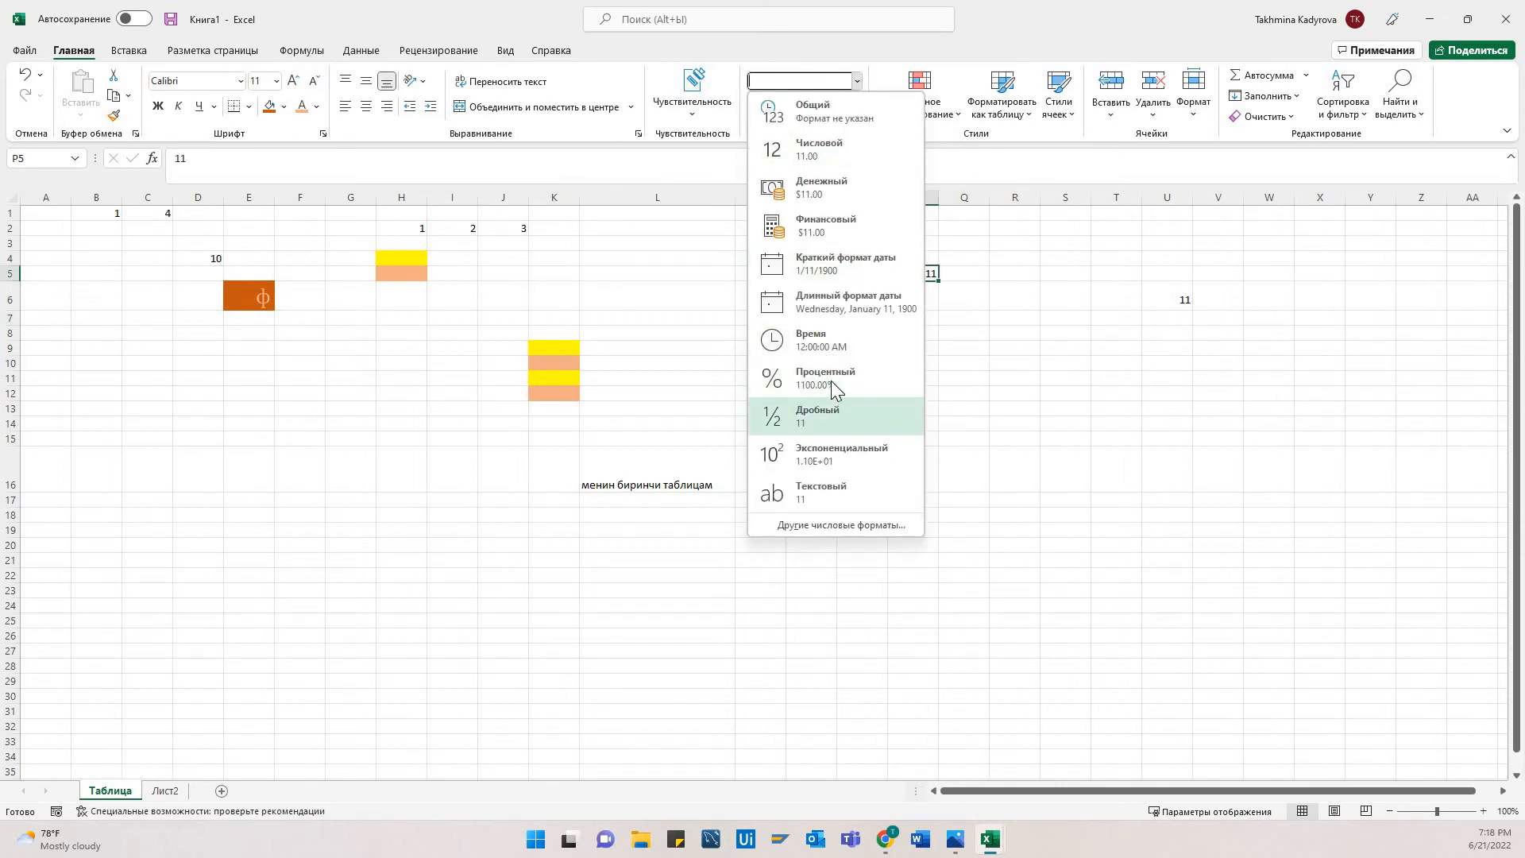
left_click(831, 380)
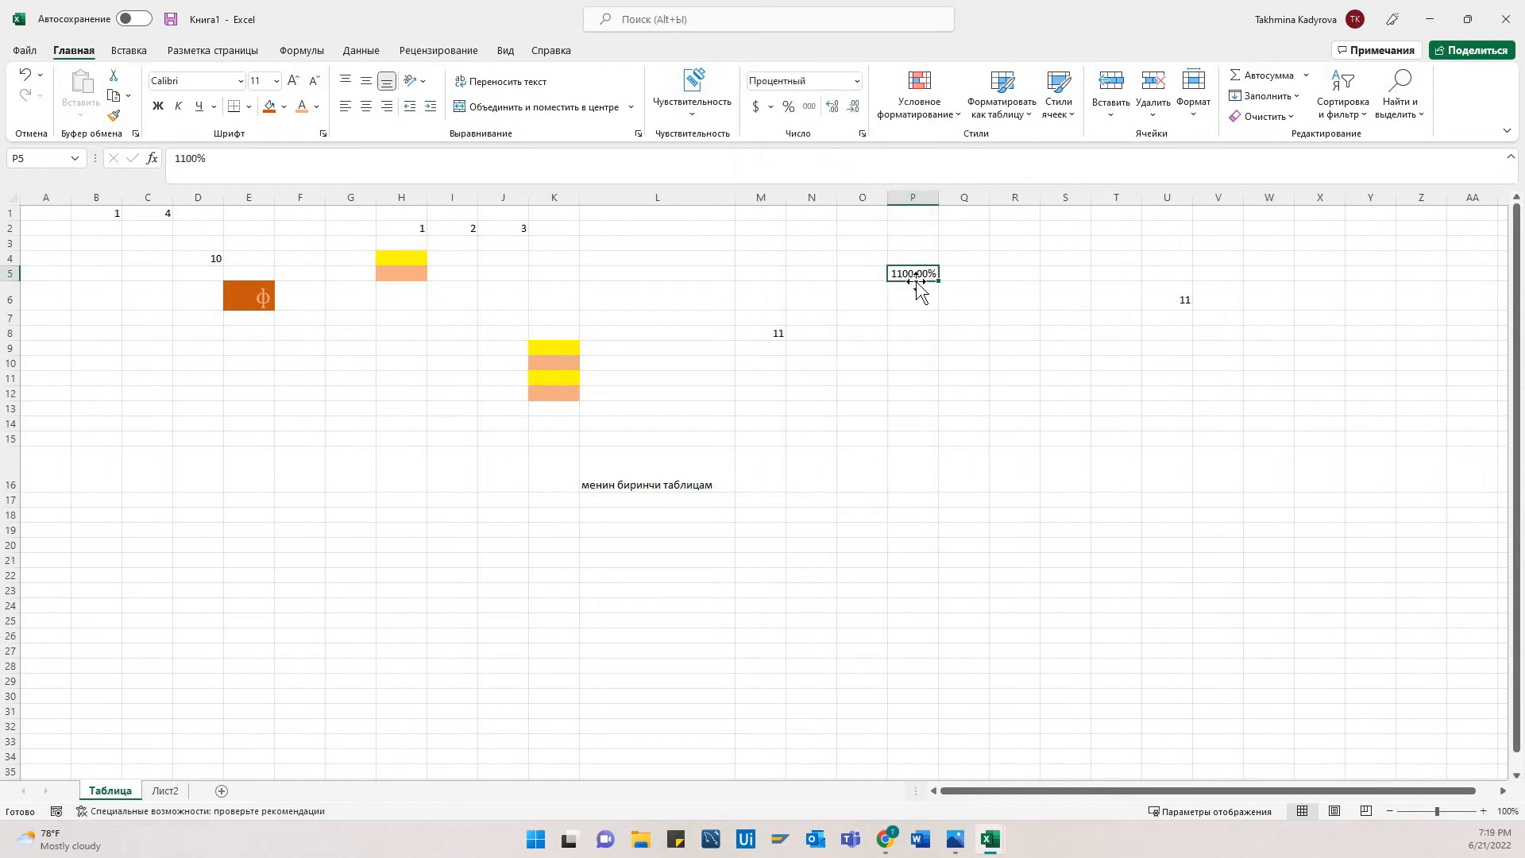
- Add extra decimal places to the percentage in cell P5, and reduce them back to two
left_click(834, 112)
left_click(834, 112)
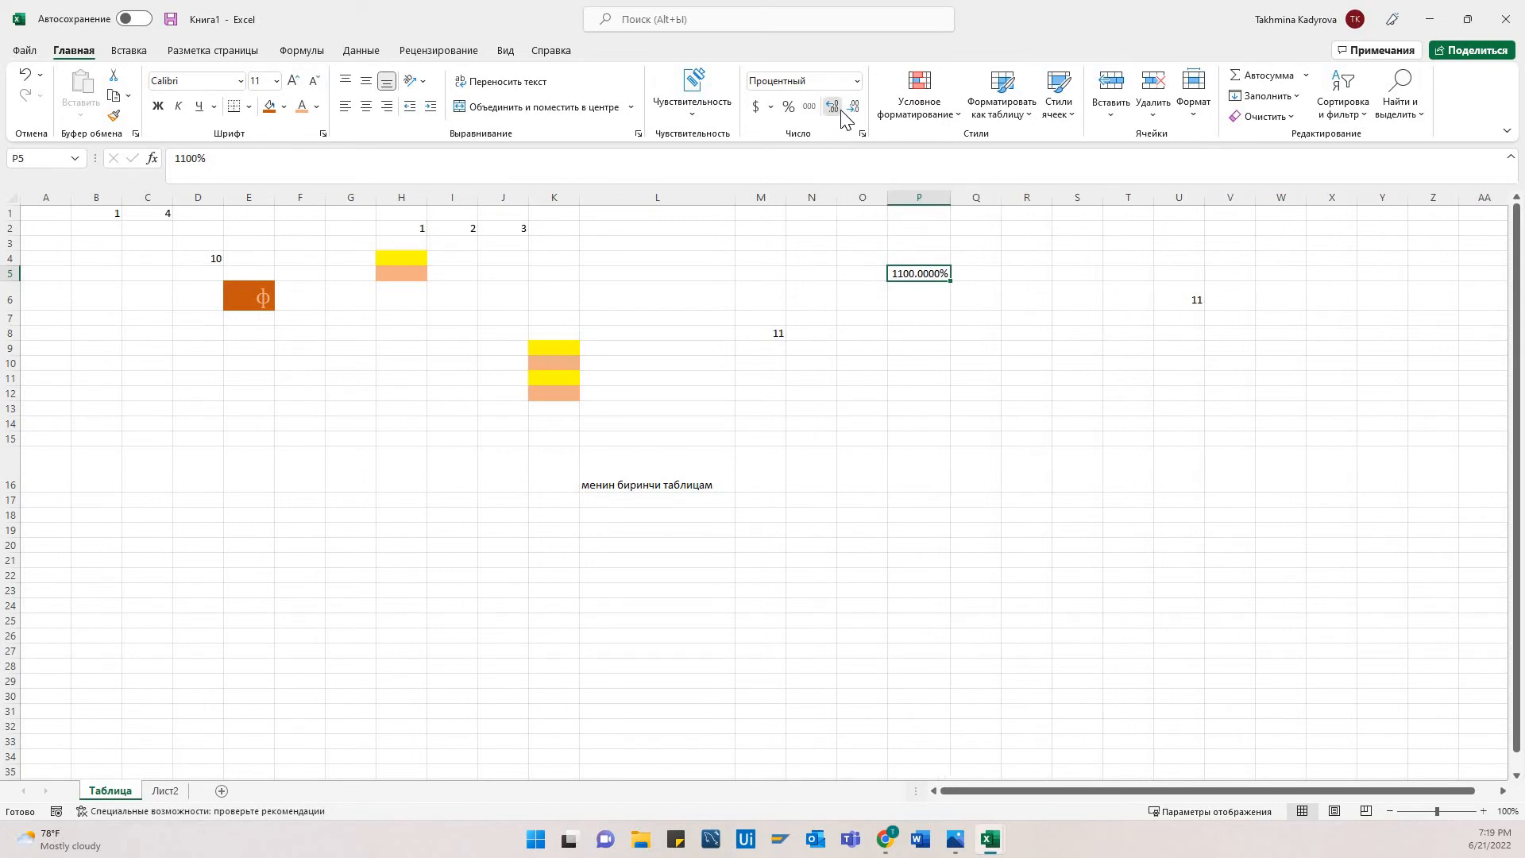
left_click(834, 111)
left_click(853, 112)
left_click(853, 111)
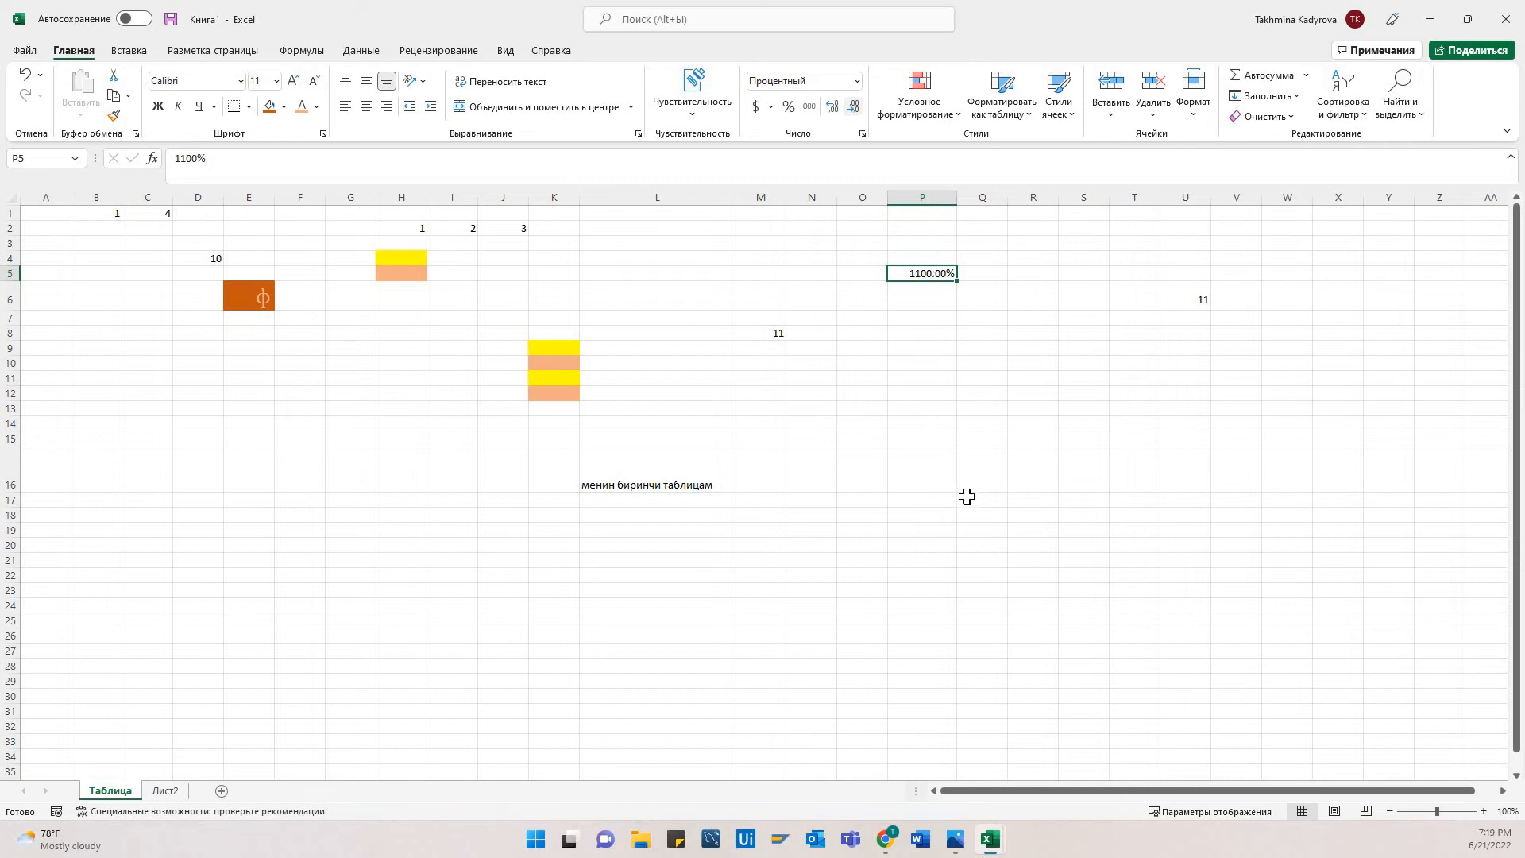
left_click(1043, 438)
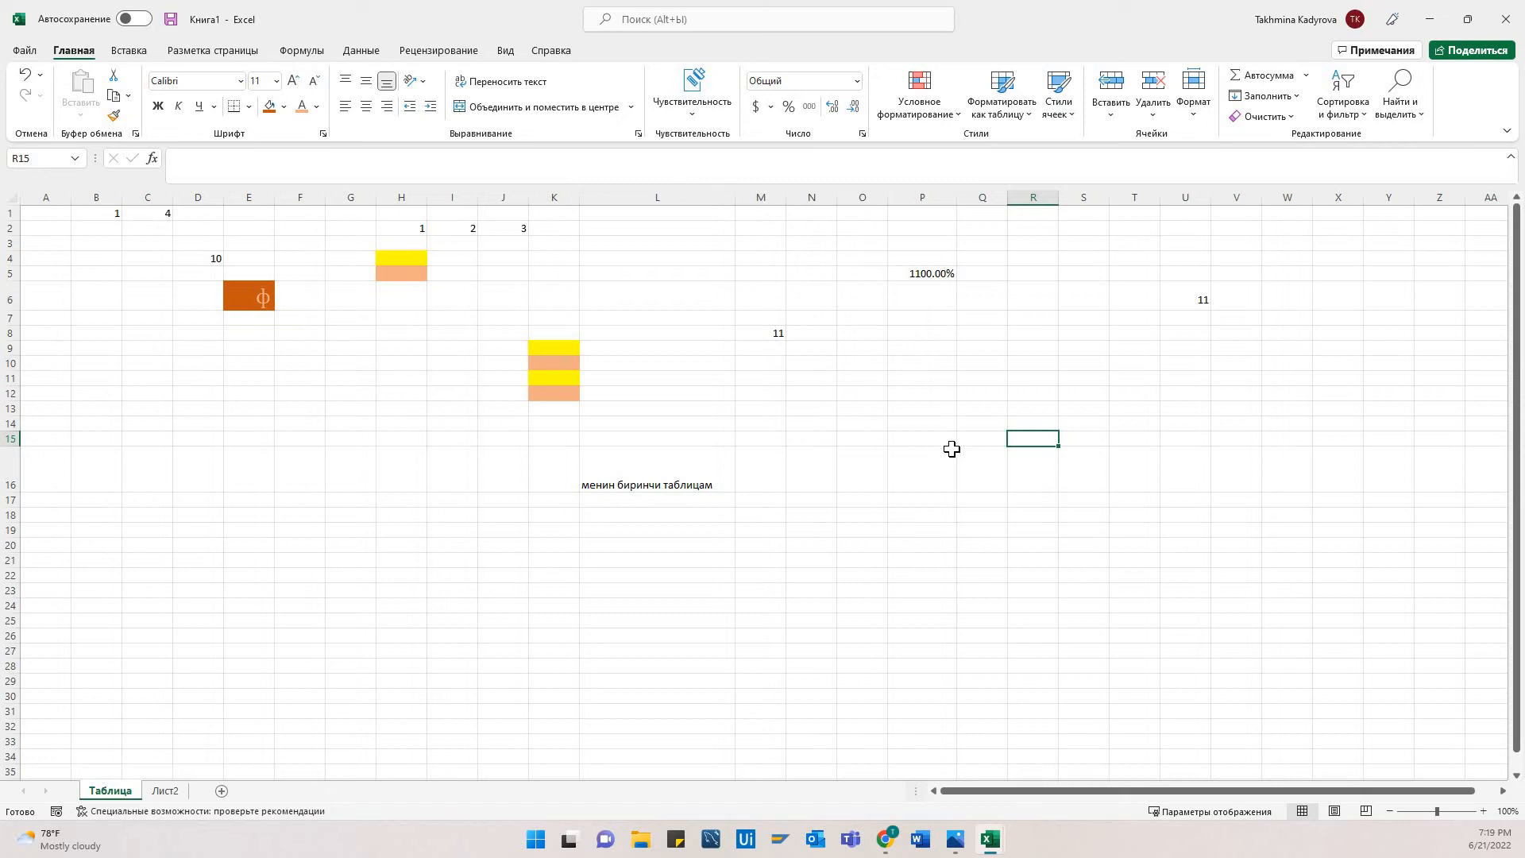
- Format the range N17:X30 as a table with the first green style of the medium group, without marking existing headers
scroll(1130, 493, "down", 2)
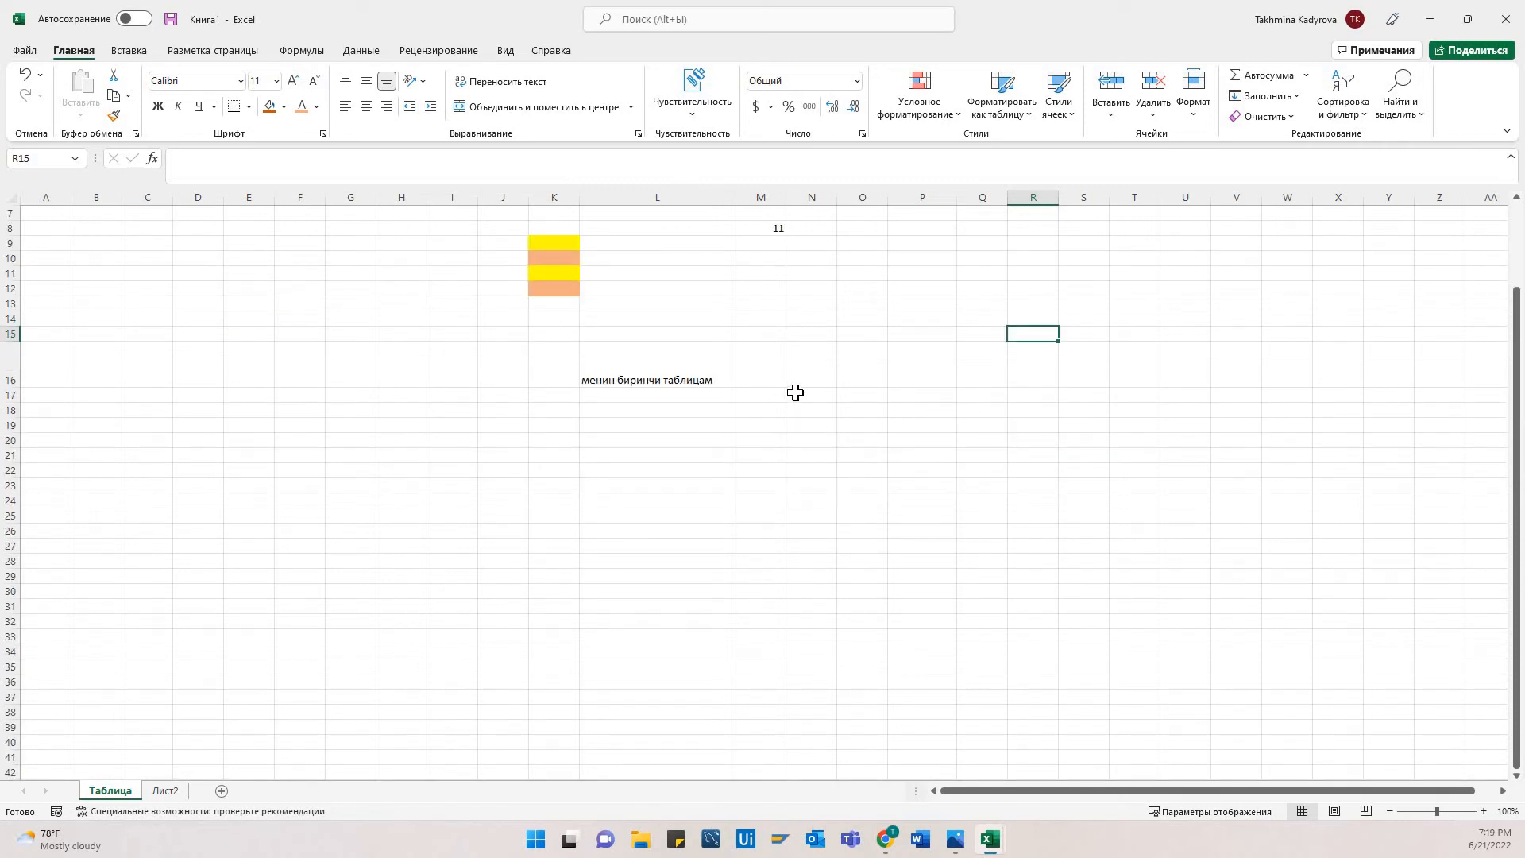
left_click_drag(810, 394, 1337, 592)
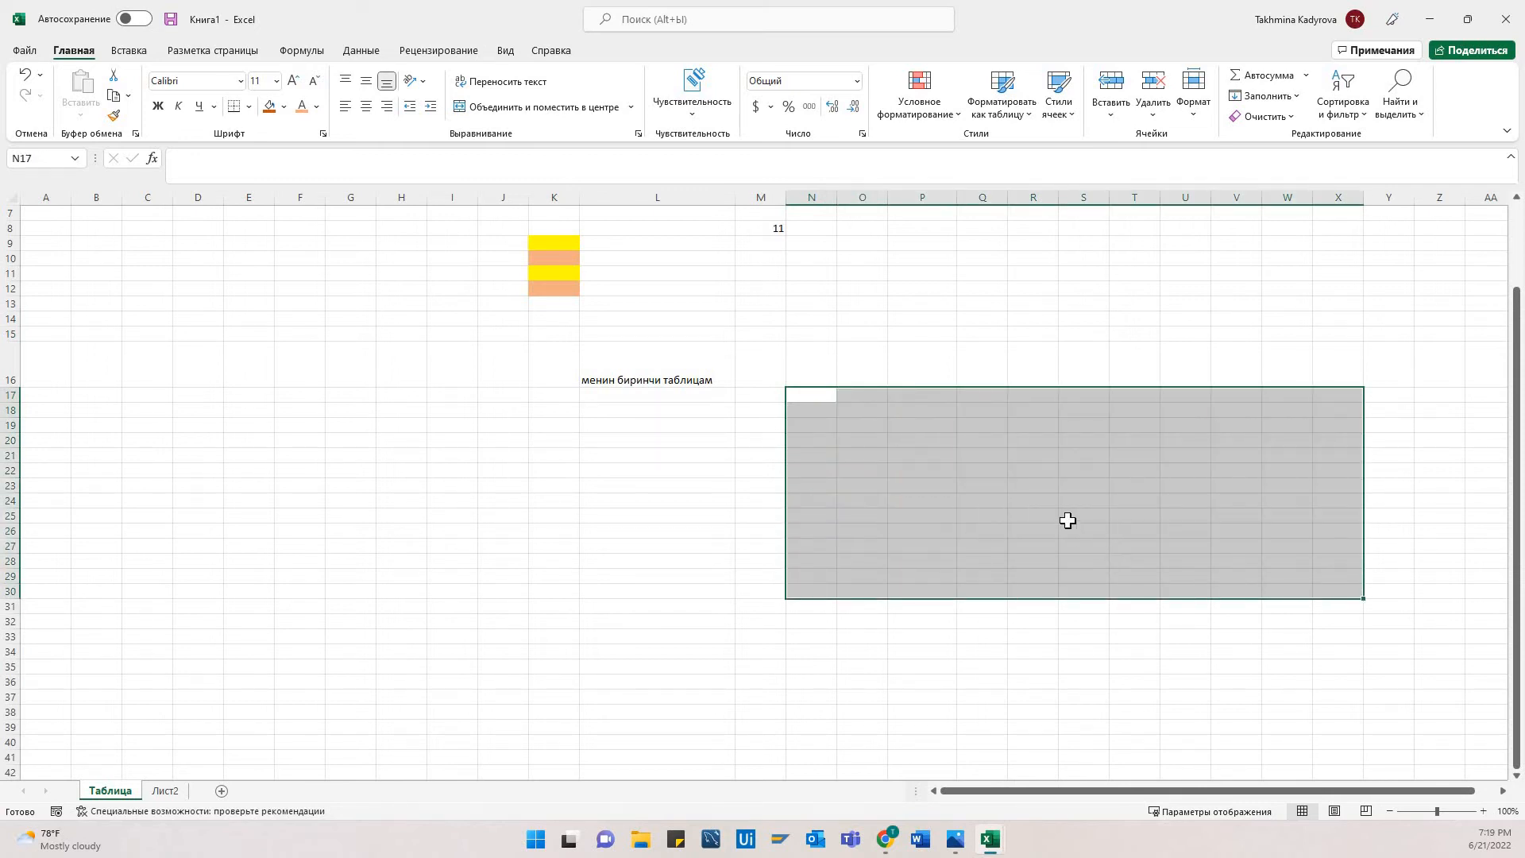
left_click(1011, 101)
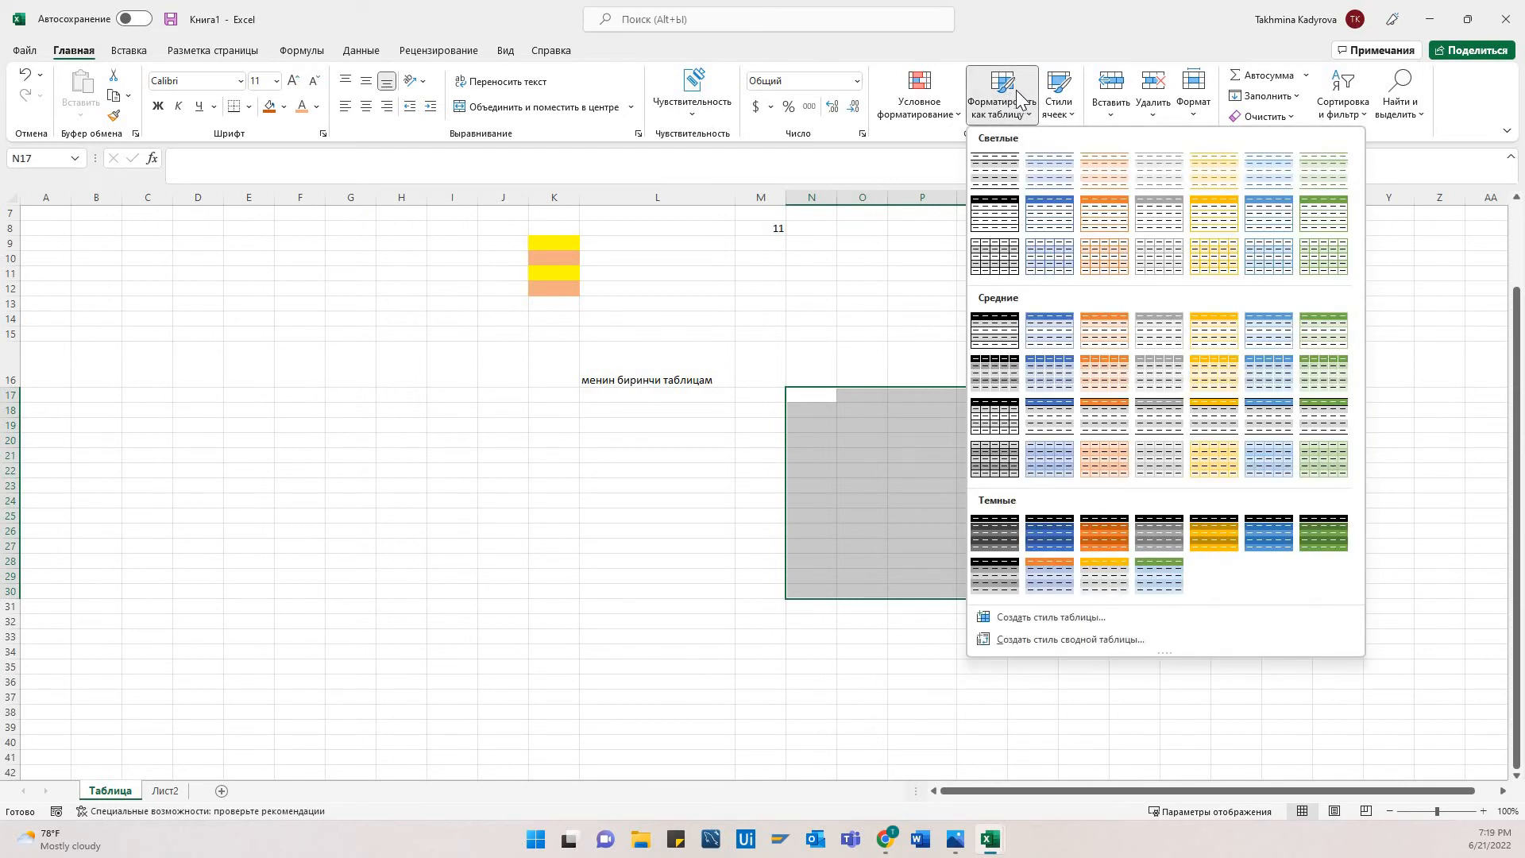
left_click(1322, 330)
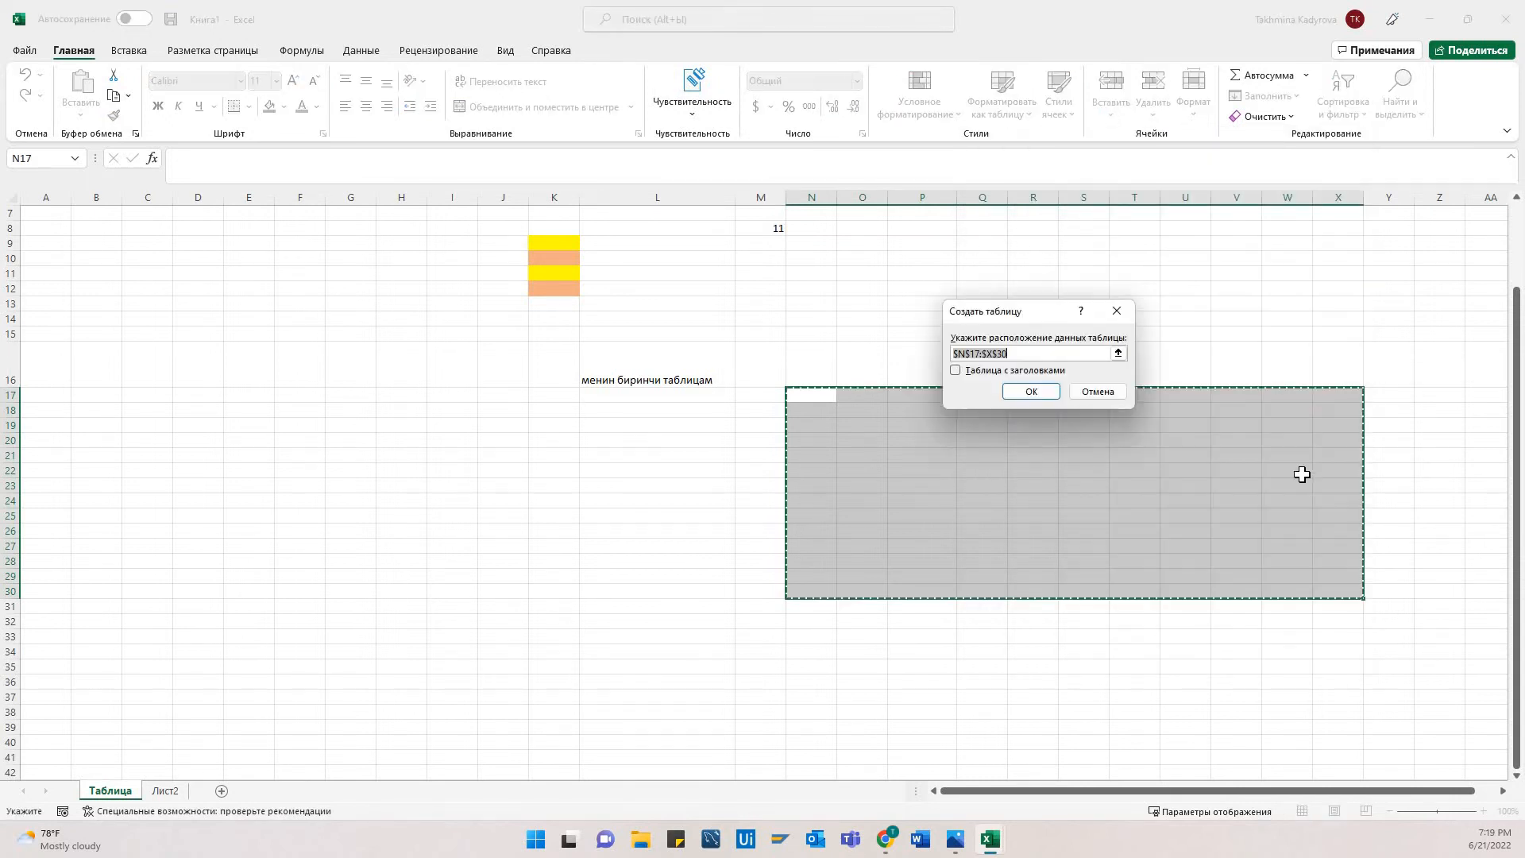
left_click(1032, 395)
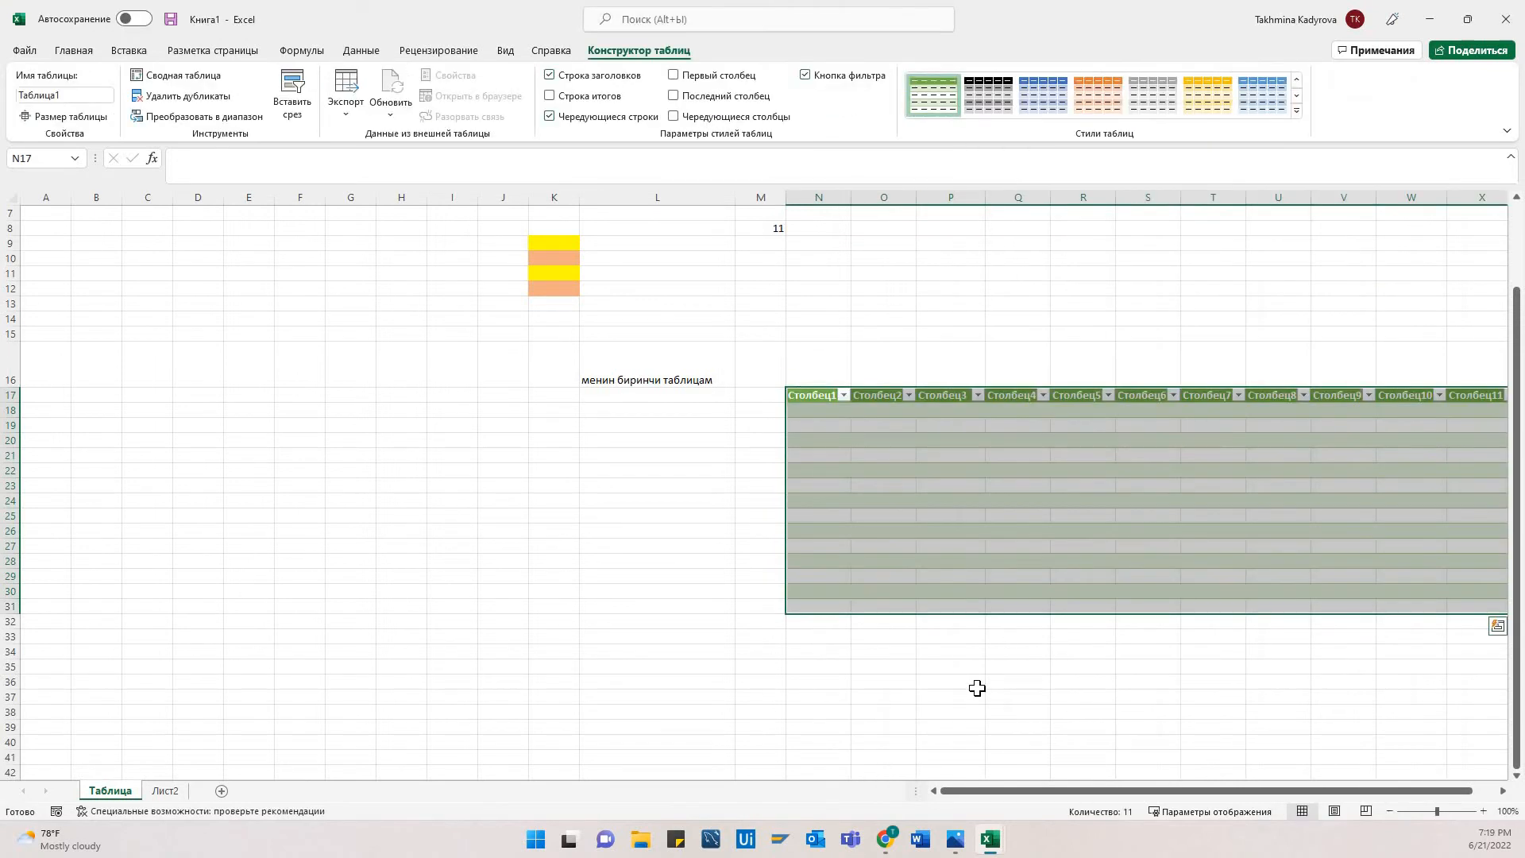
left_click(951, 682)
left_click_drag(1037, 801, 1049, 601)
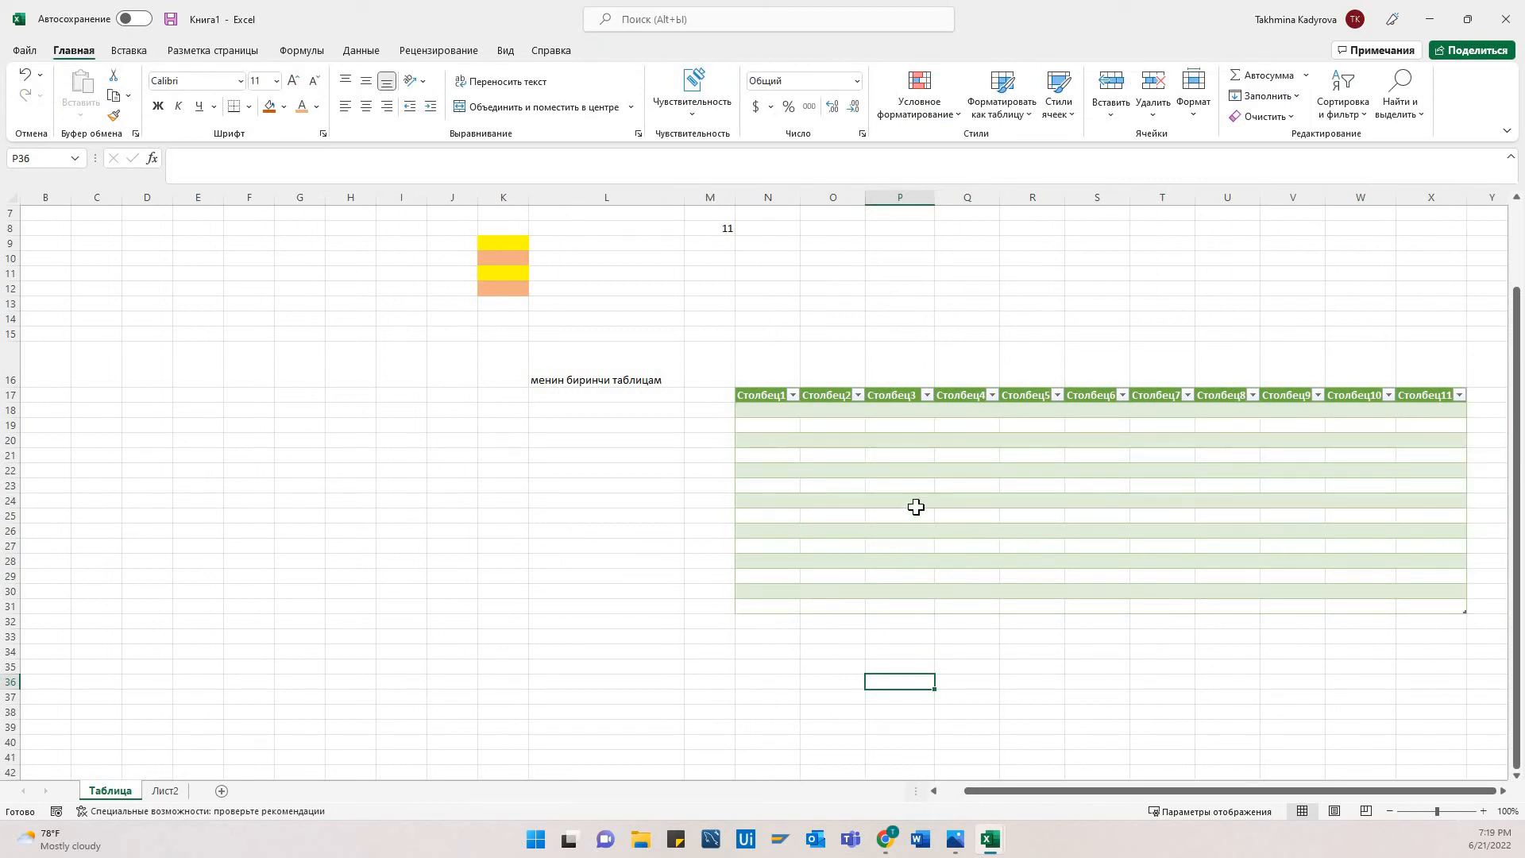
- Look through the available cell styles for table cell N18 without applying one
left_click(768, 410)
left_click(1065, 107)
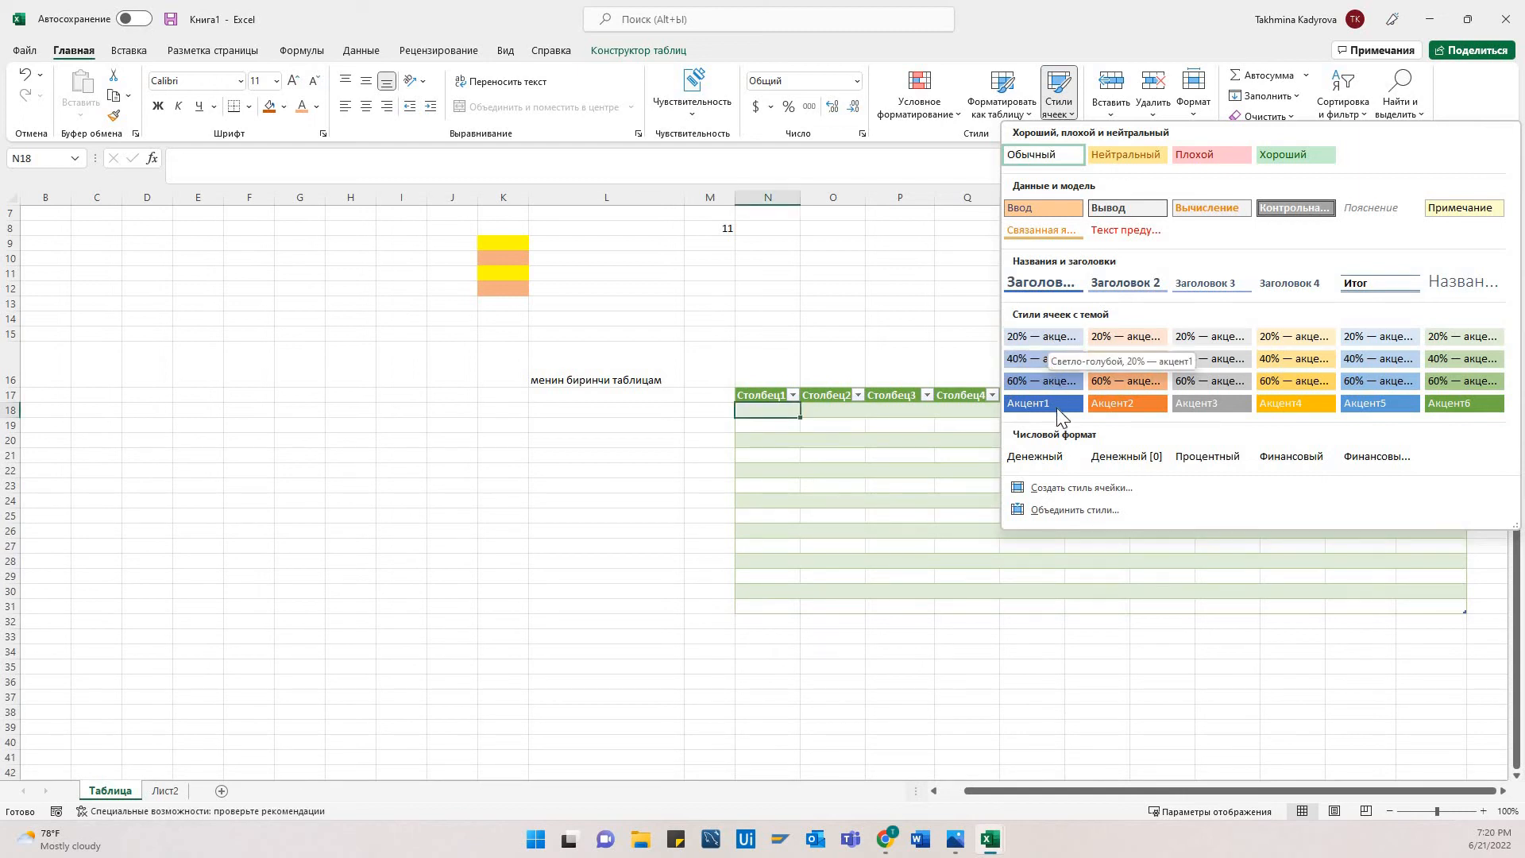
left_click(853, 313)
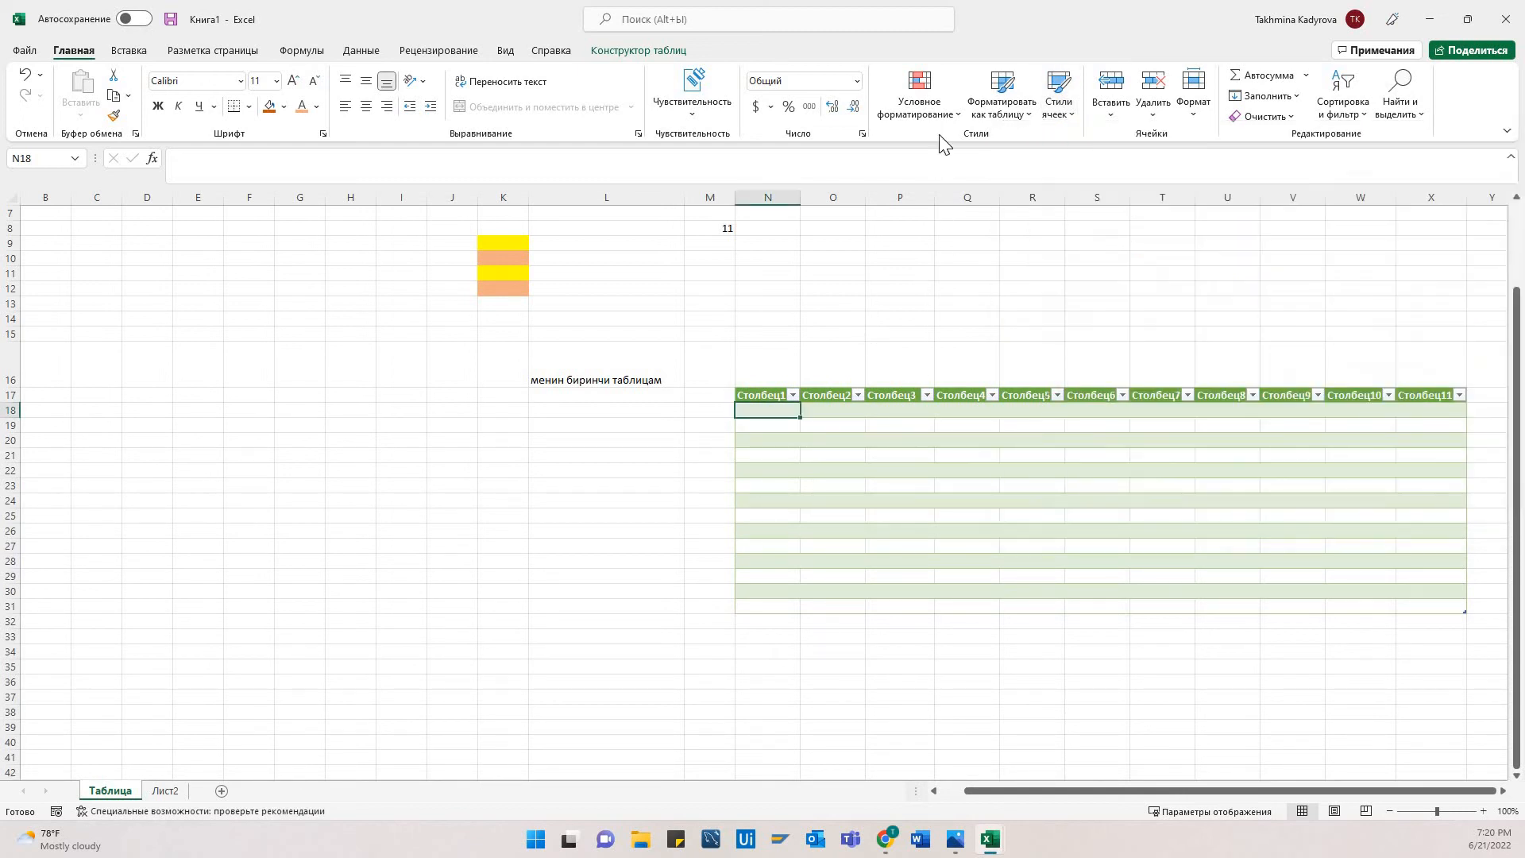
left_click(503, 470)
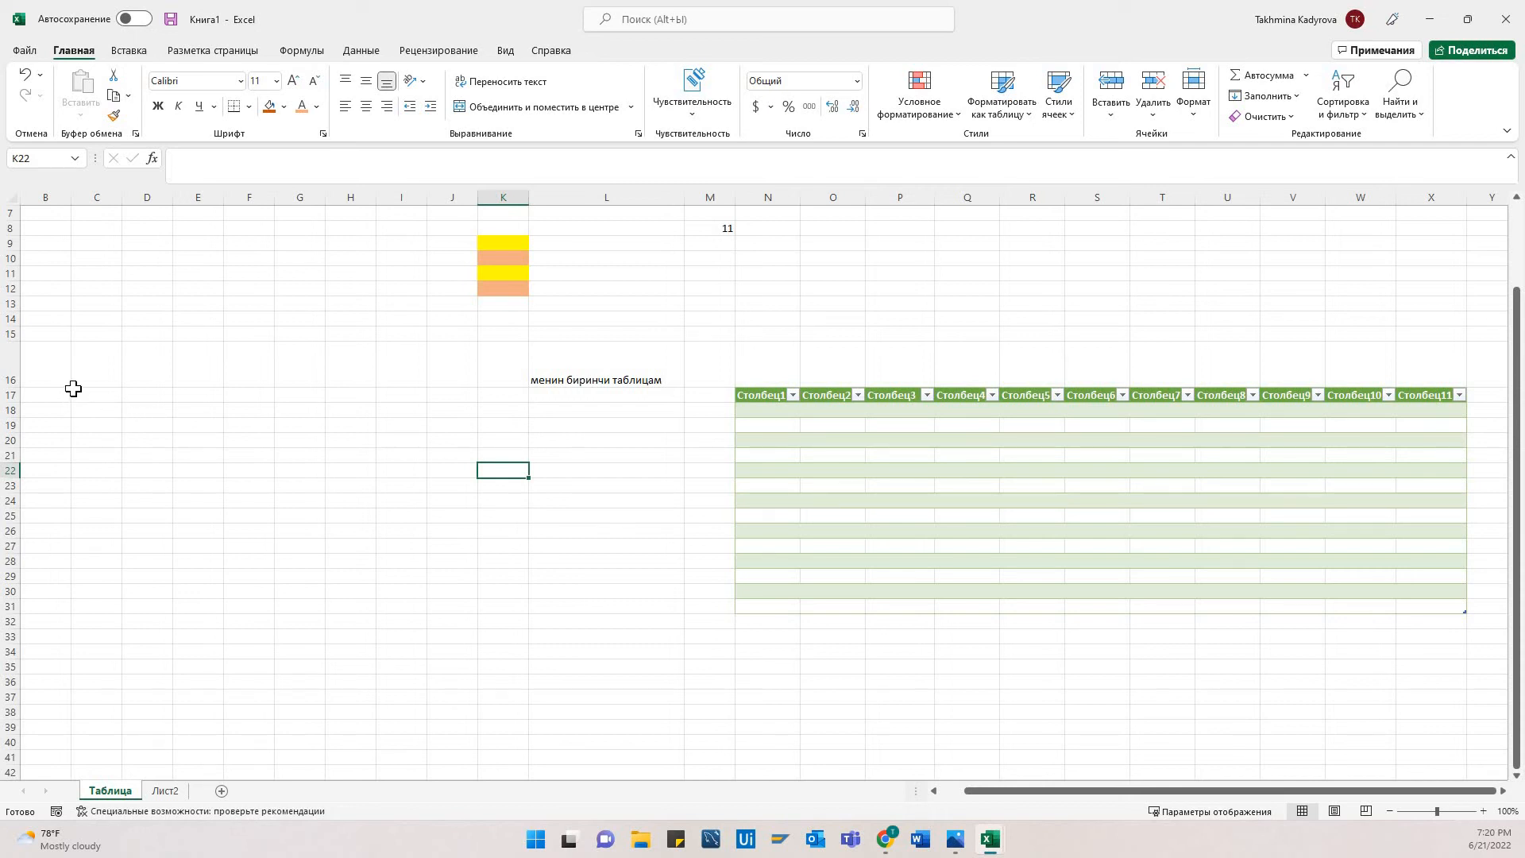
- Give the range C17:K30 outer and inner borders with a thin solid line
left_click_drag(73, 389, 490, 596)
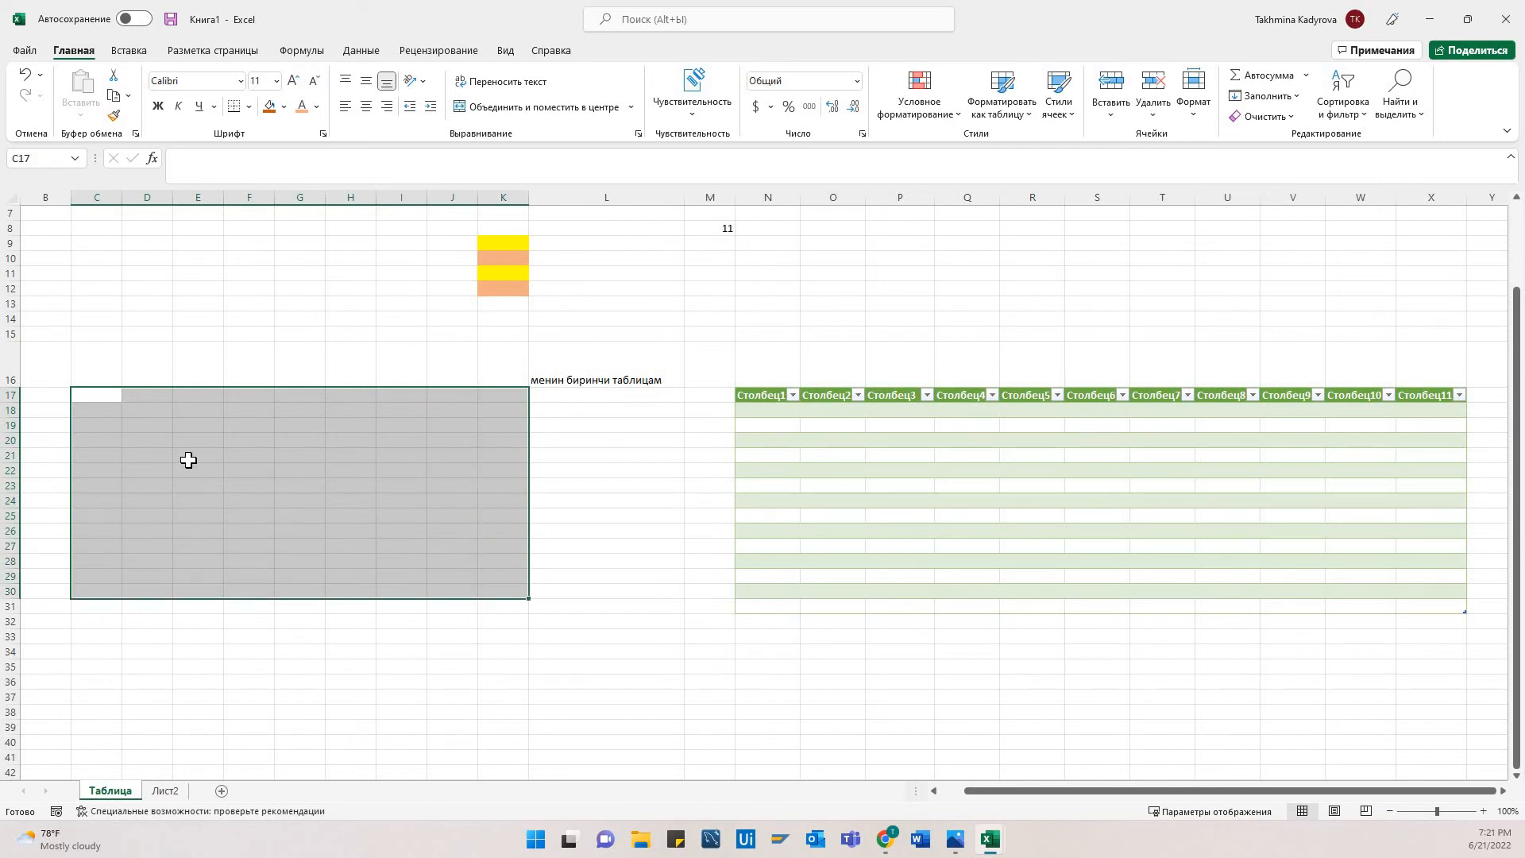
right_click(191, 467)
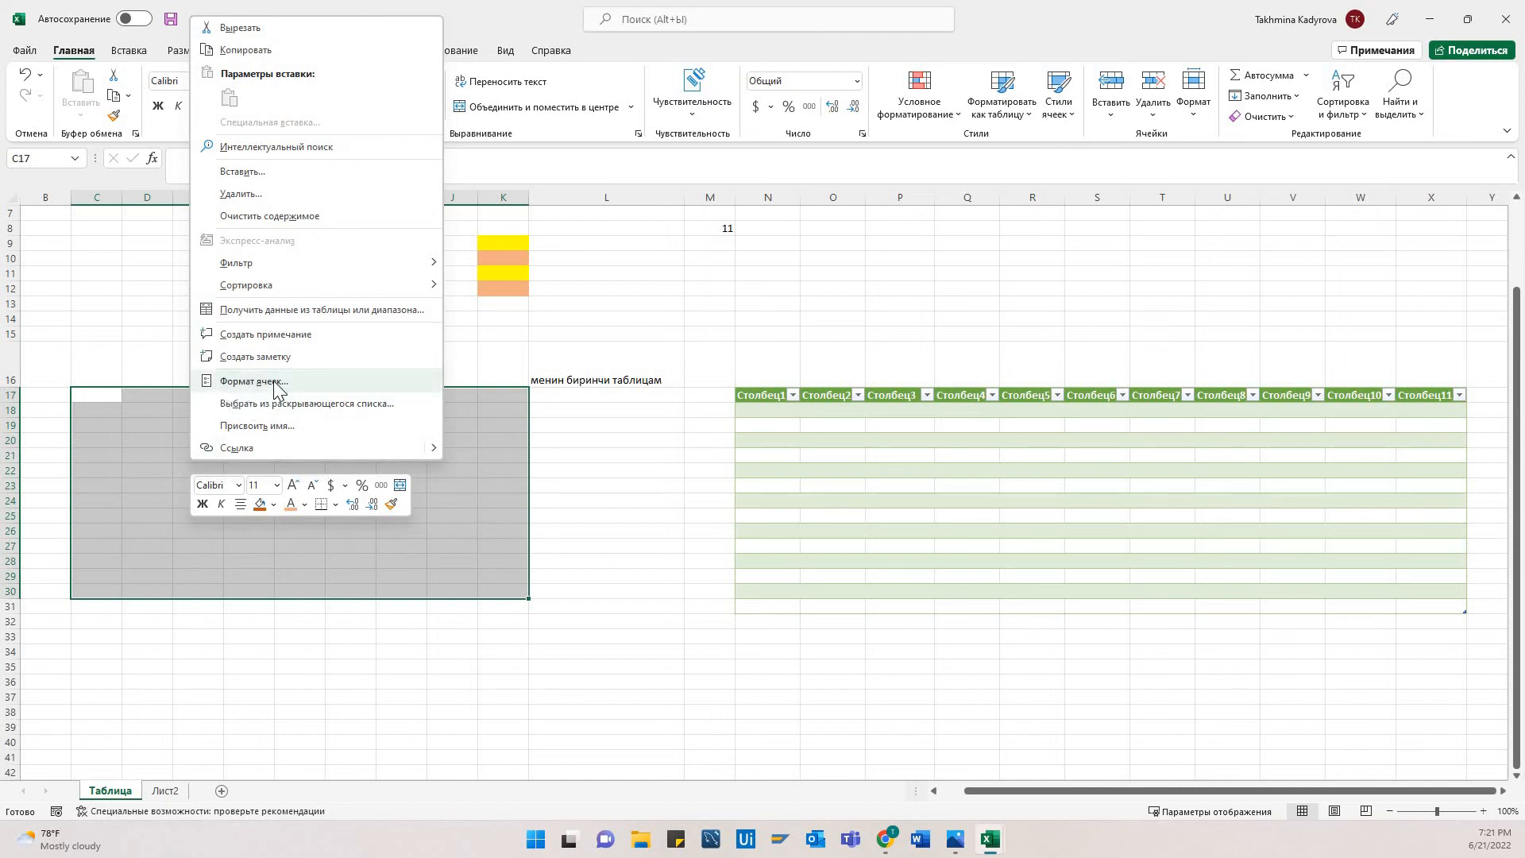
left_click(247, 382)
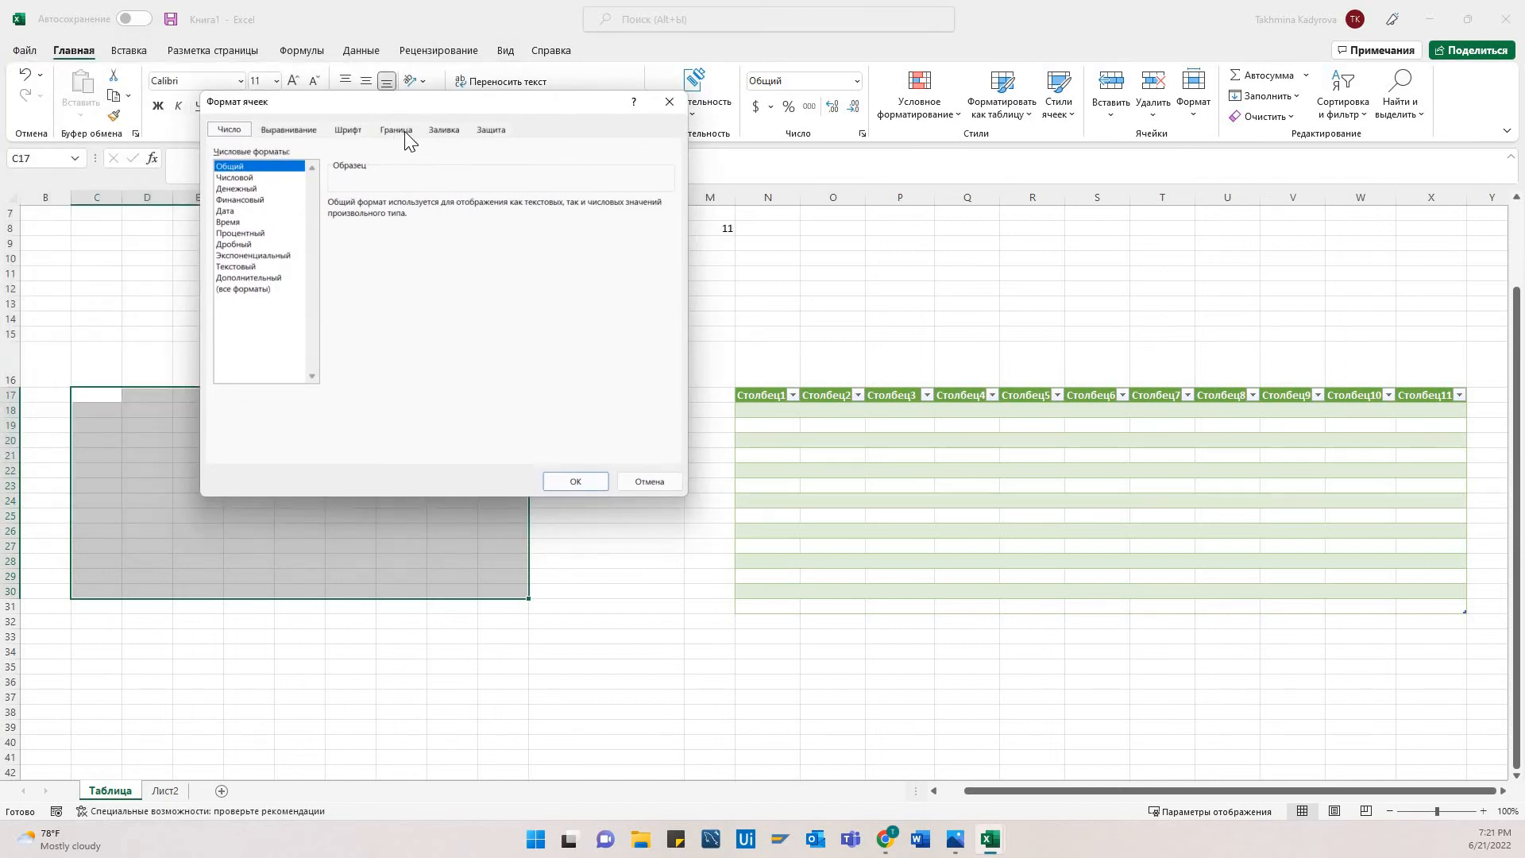
left_click(403, 131)
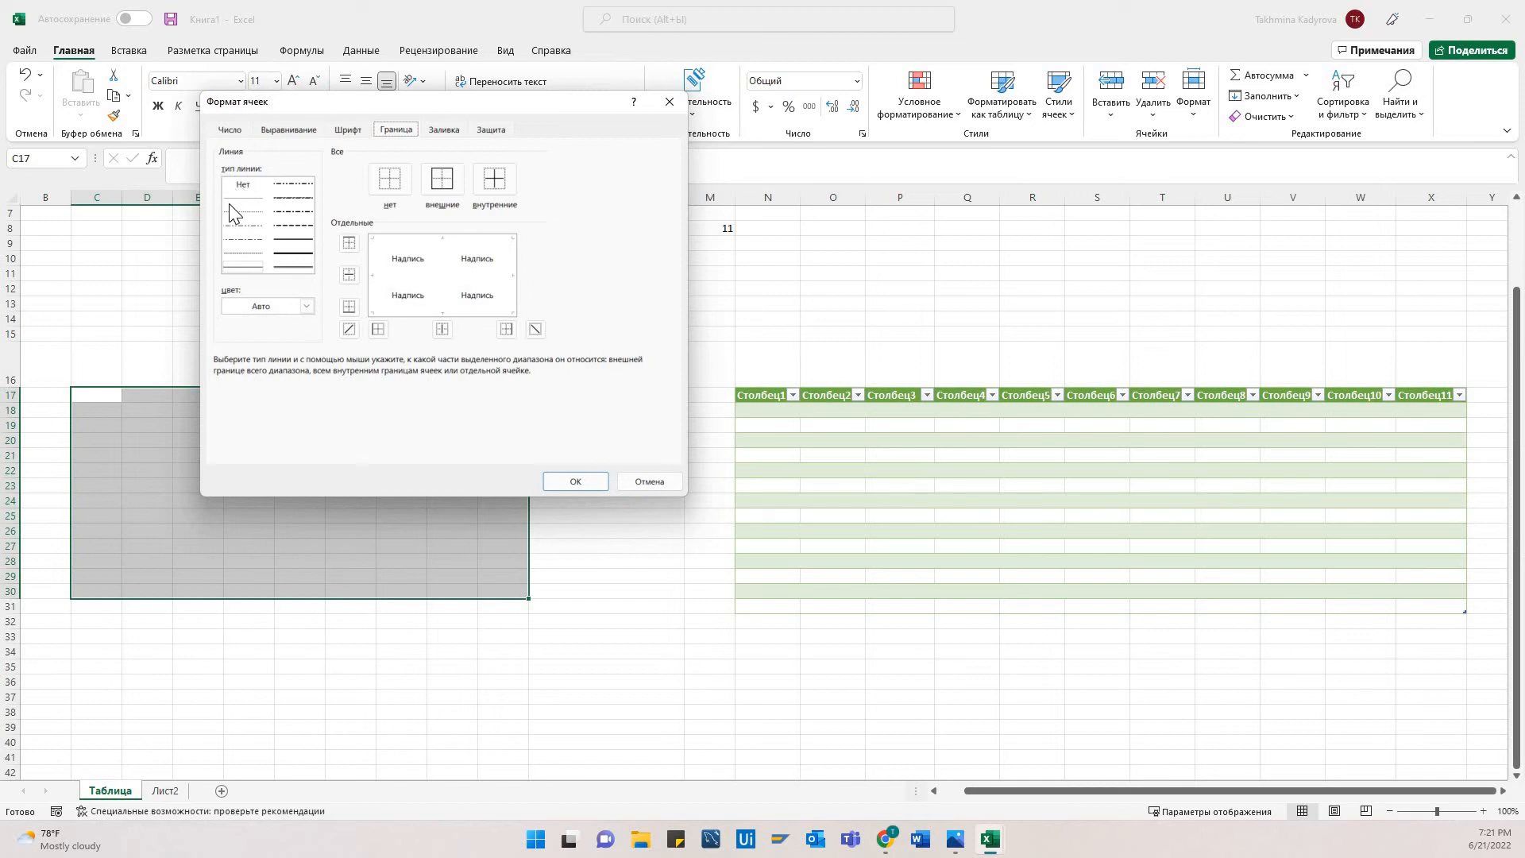
left_click(227, 266)
left_click(439, 175)
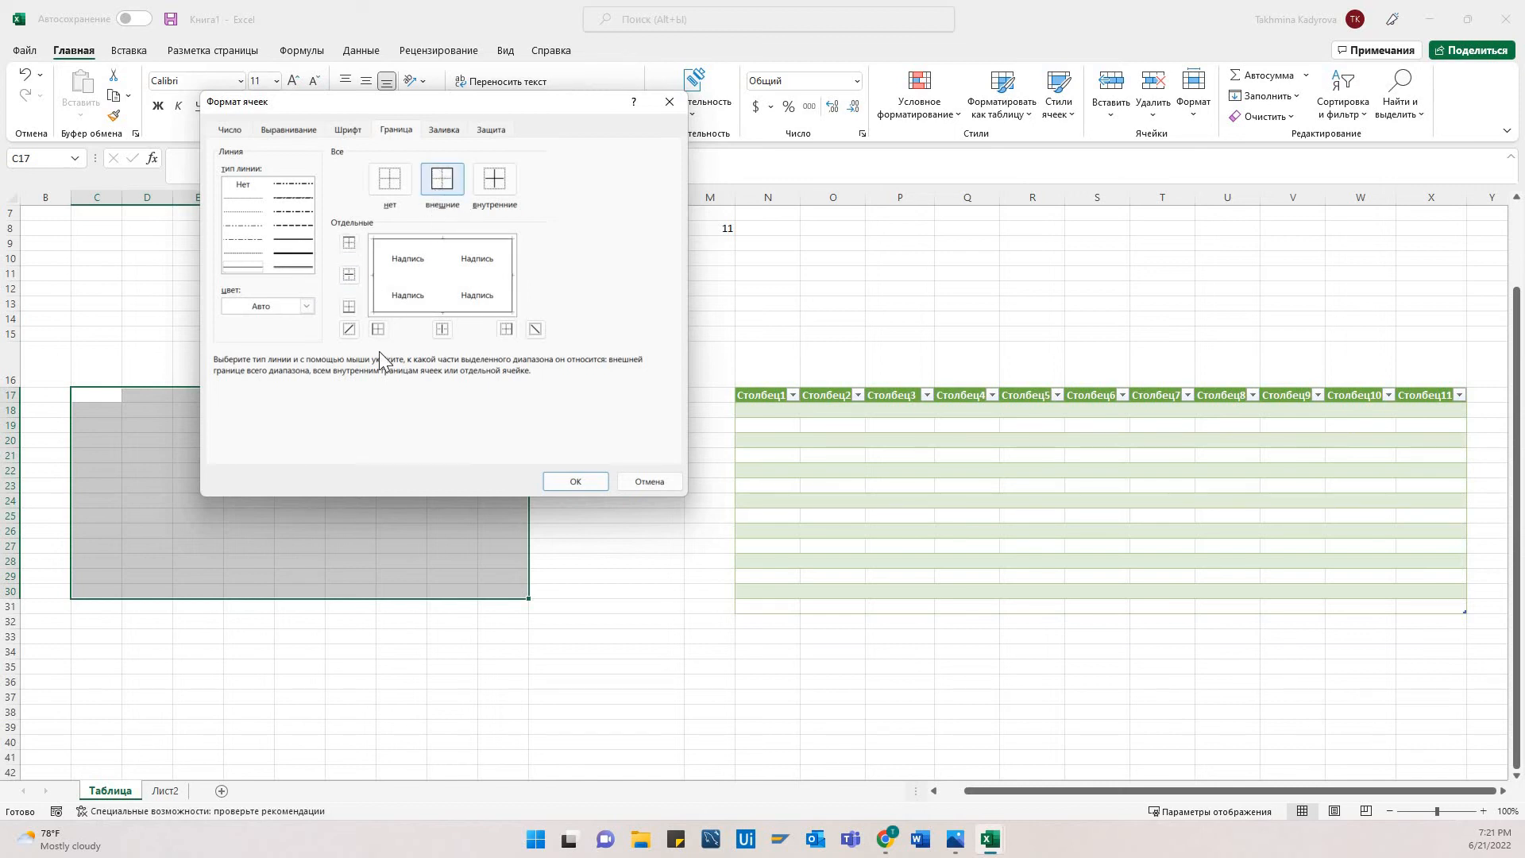
left_click(489, 190)
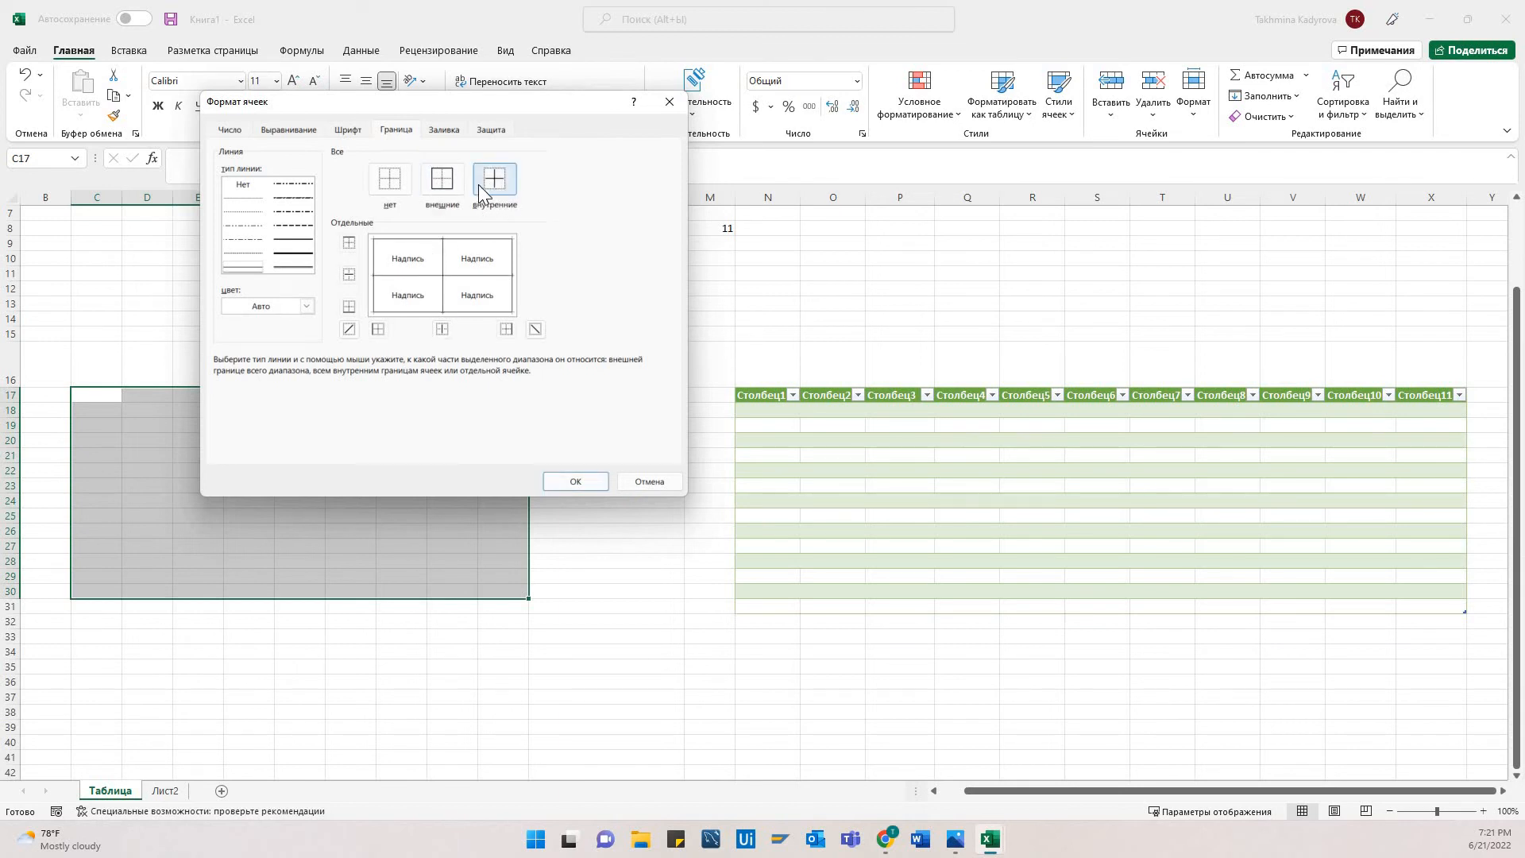
left_click(577, 481)
left_click(328, 634)
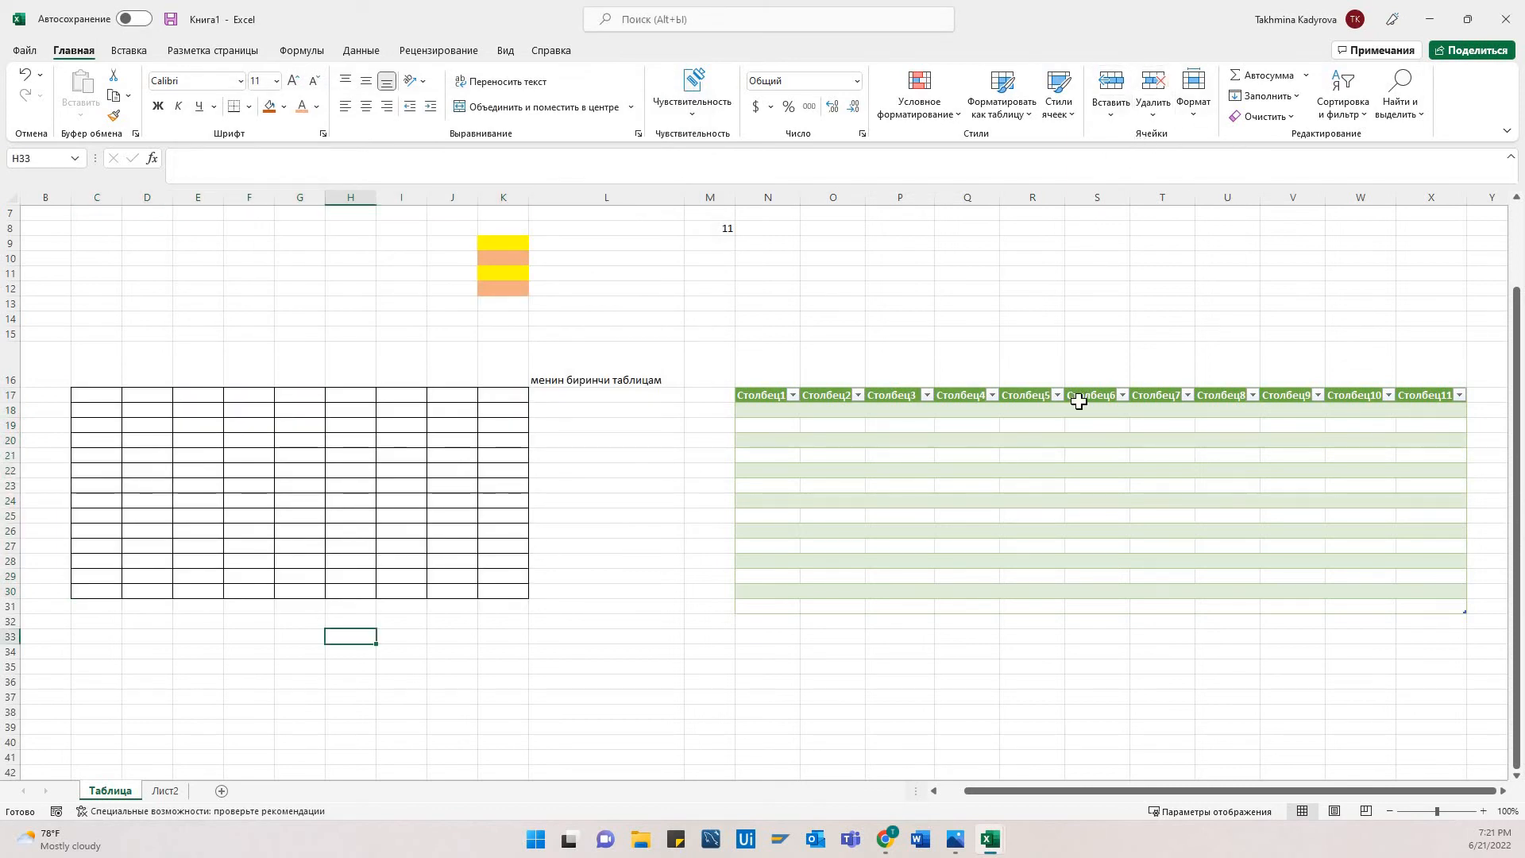
- Delete the green table's row at sheet row 19, and delete the entire sheet row 19 as well
left_click(736, 425)
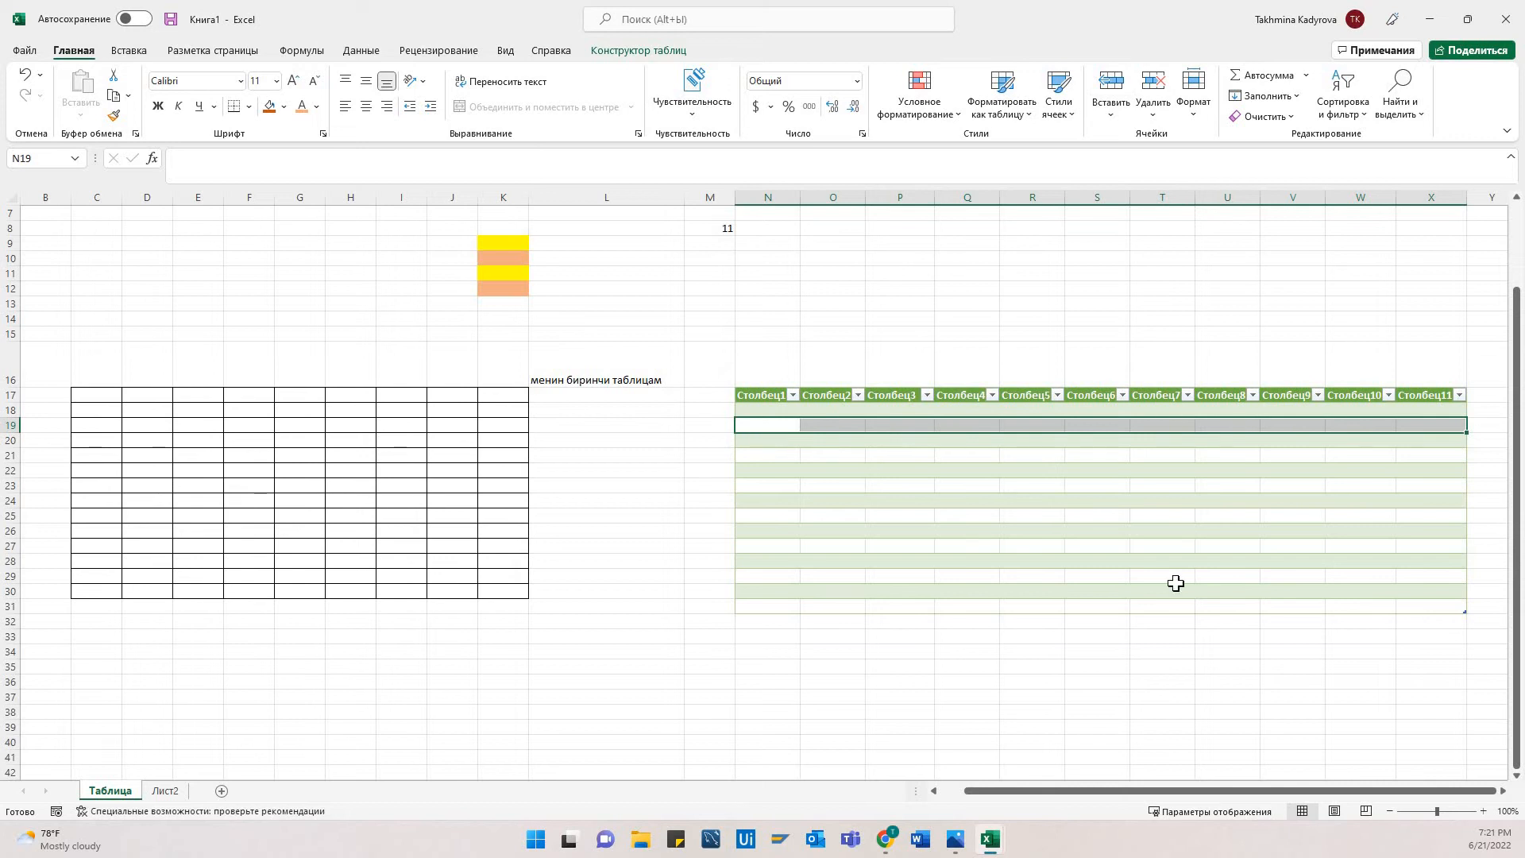
left_click(1157, 108)
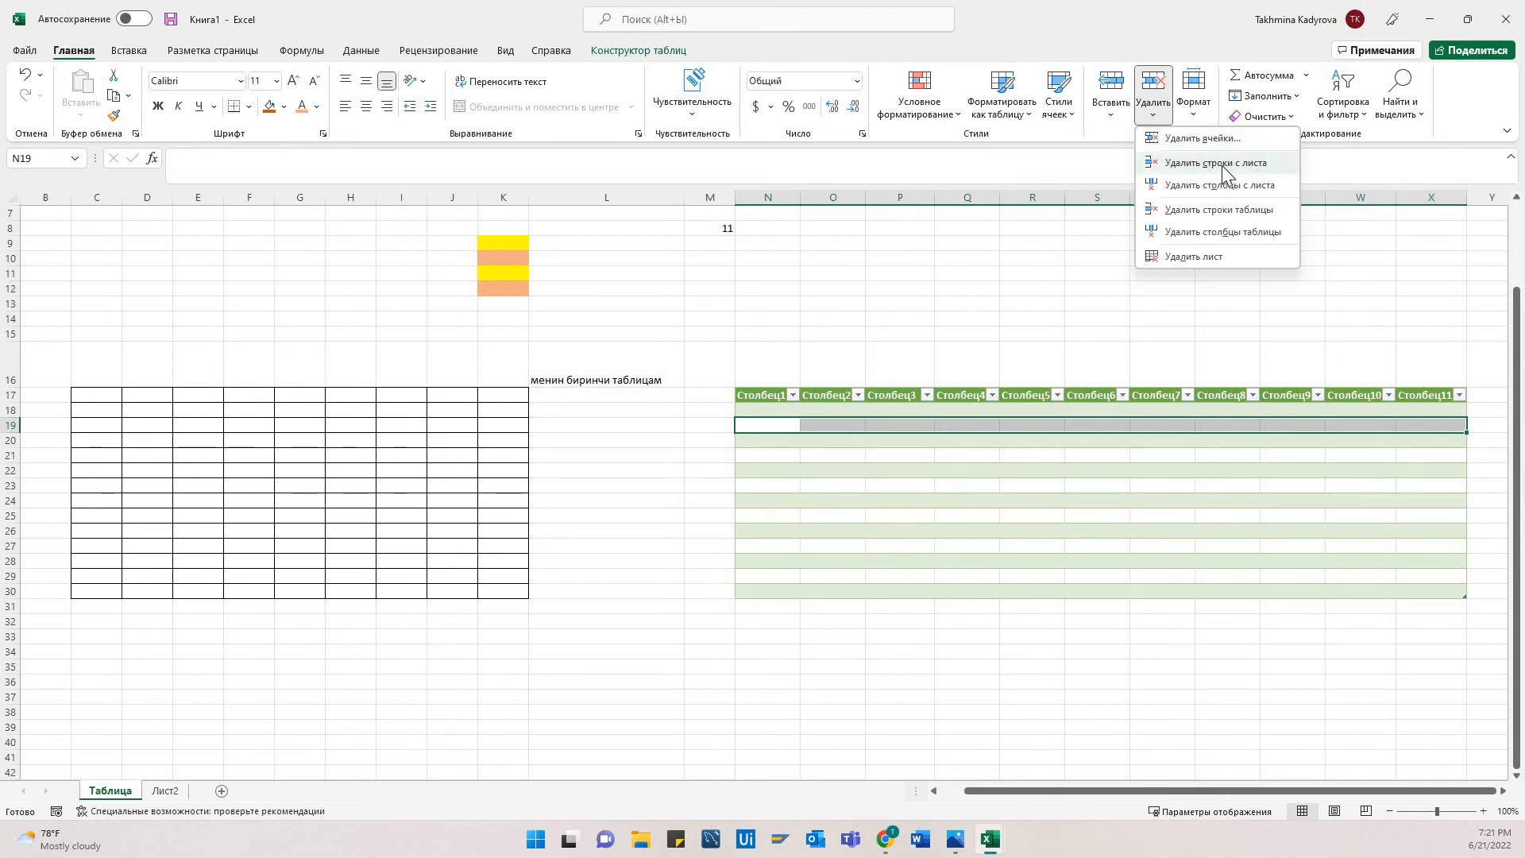
left_click(1228, 163)
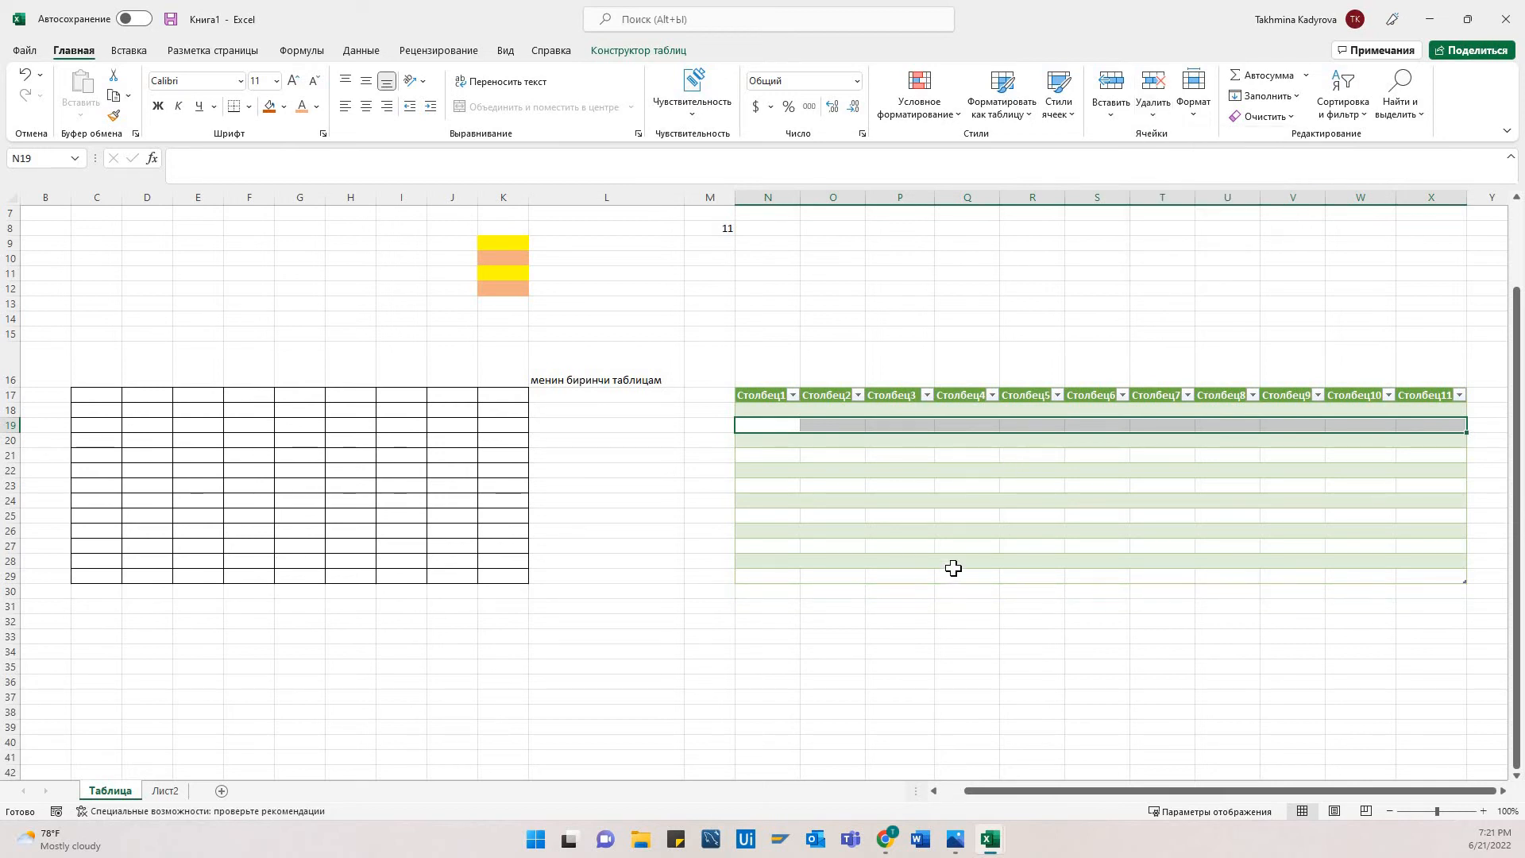
- Look through the options for inserting cells, rows, columns and sheets with cell Q30 selected
left_click(961, 592)
left_click(1111, 107)
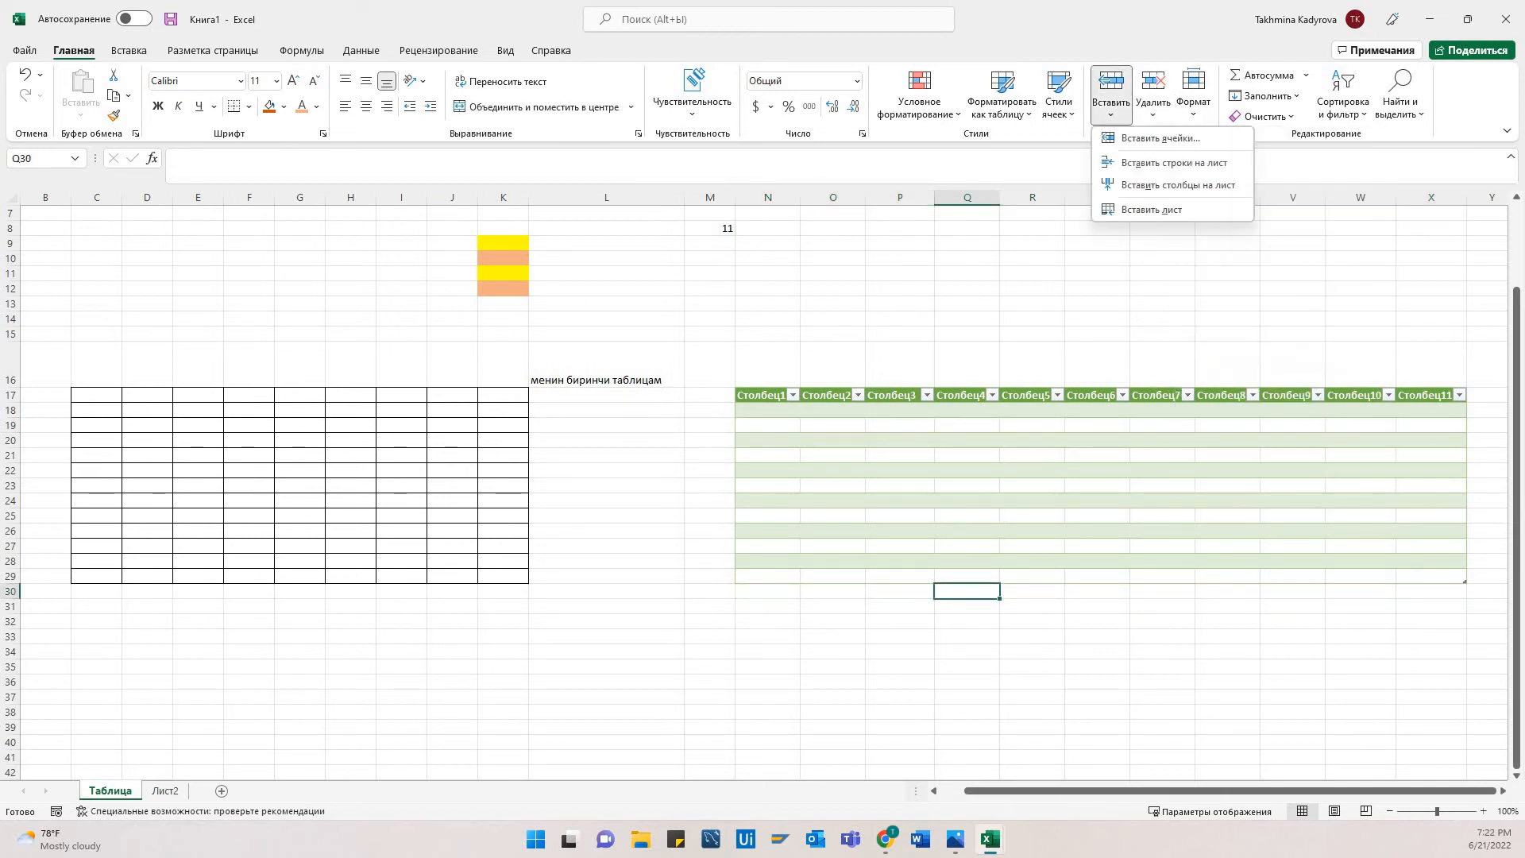
left_click(1139, 164)
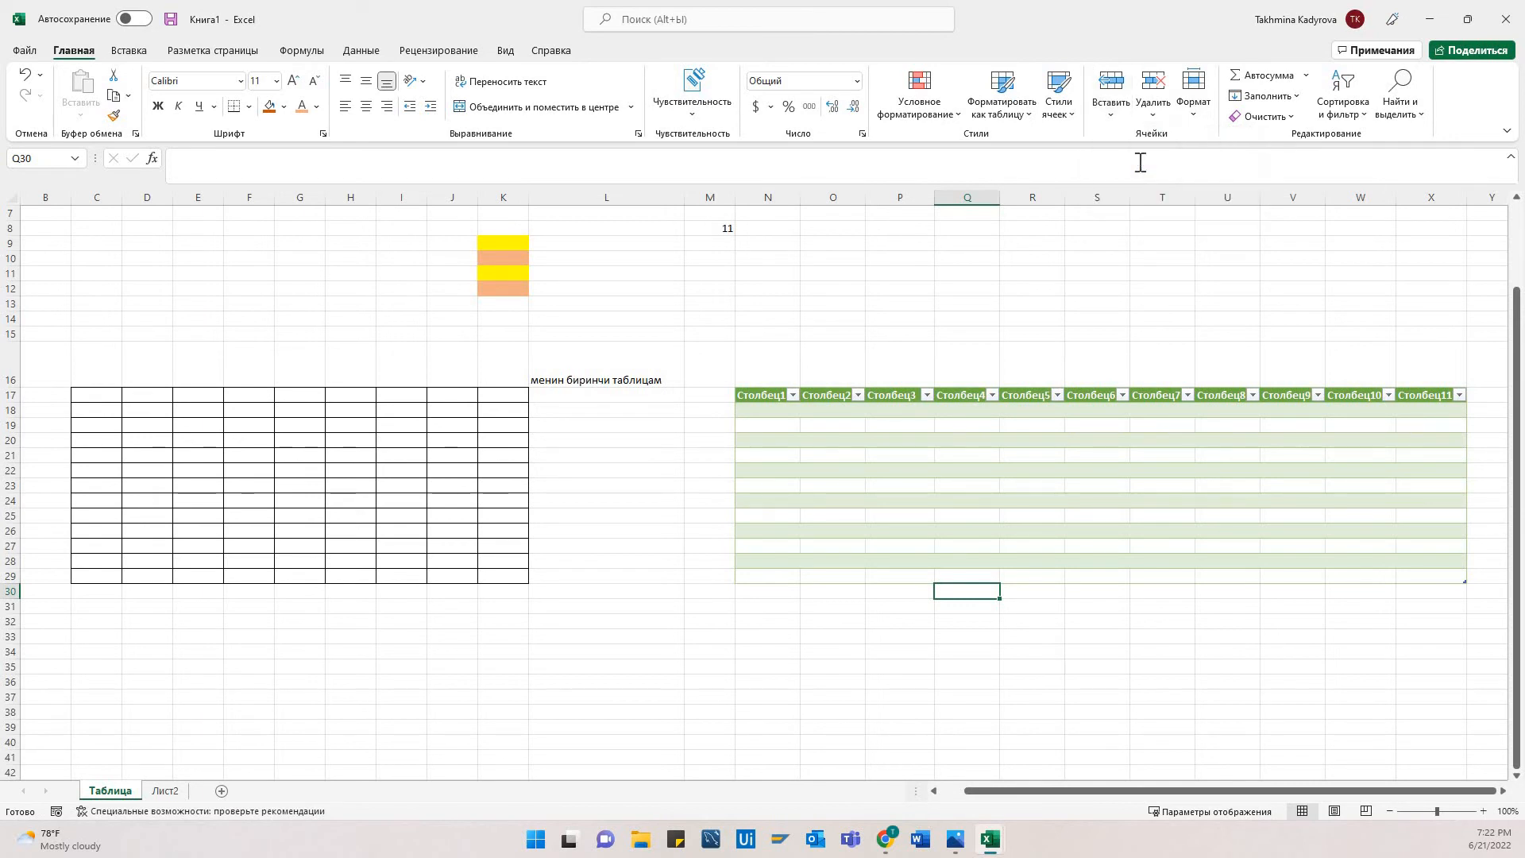
- Set a slightly larger height for sheet row 19 through the row height setting
left_click(1193, 102)
left_click(1243, 162)
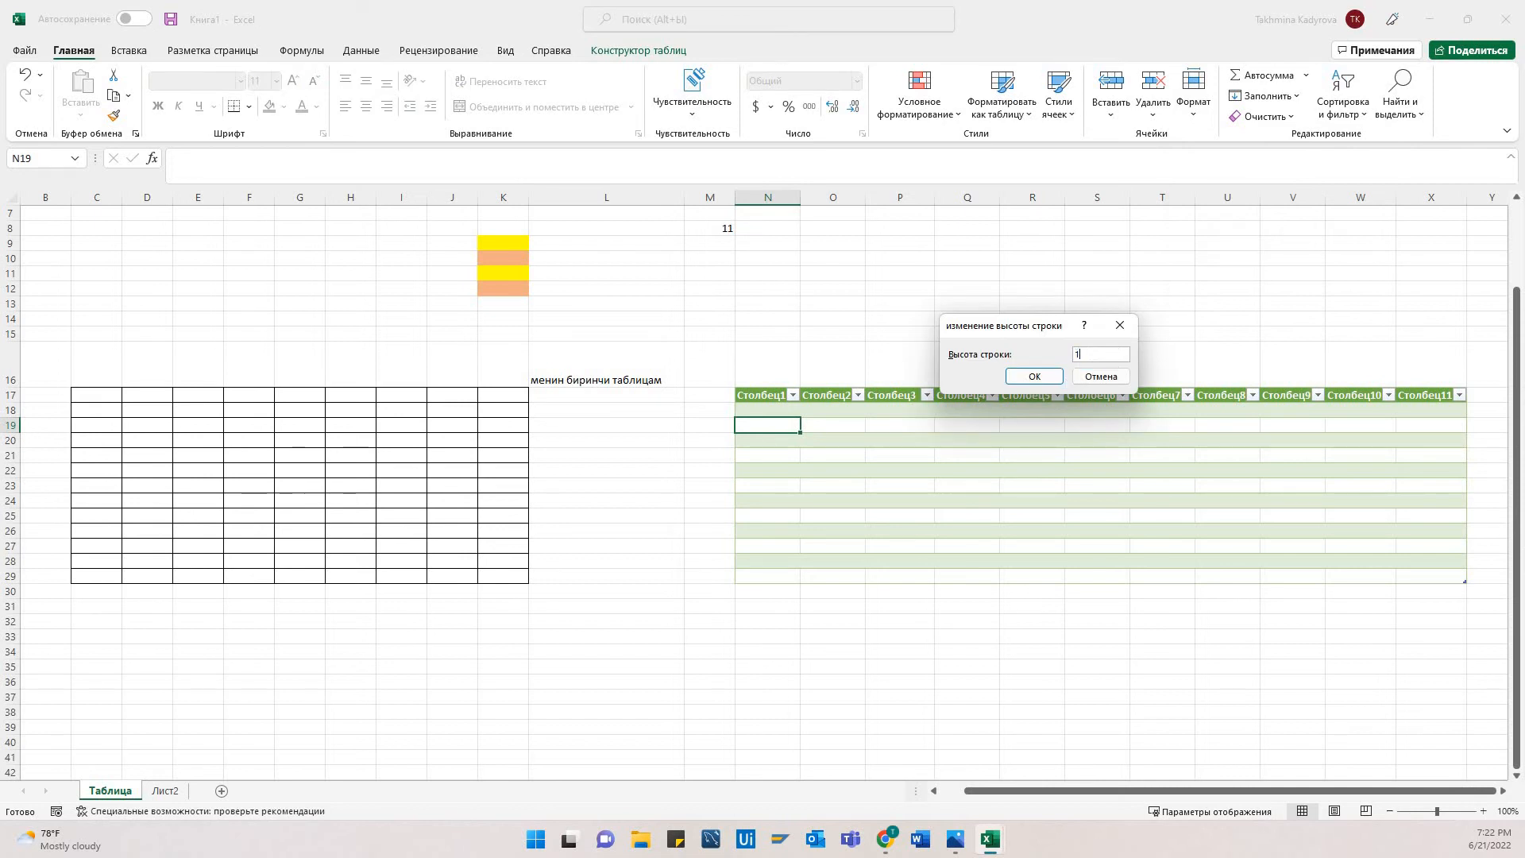
key("Return")
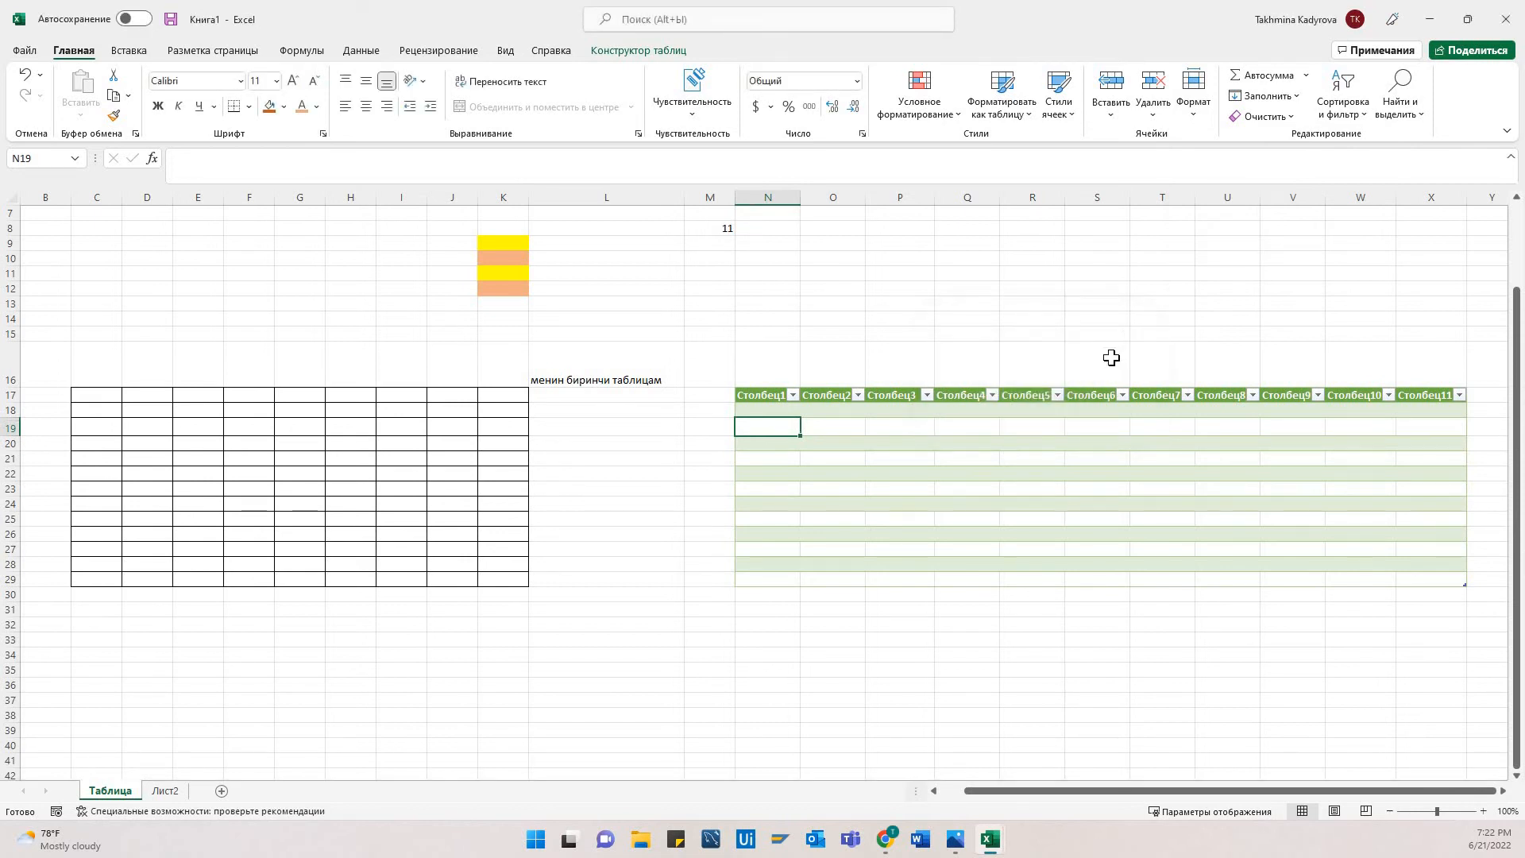
- Look through the sort and filter options available for table cell N18
left_click(953, 458)
left_click(776, 425)
key("Up")
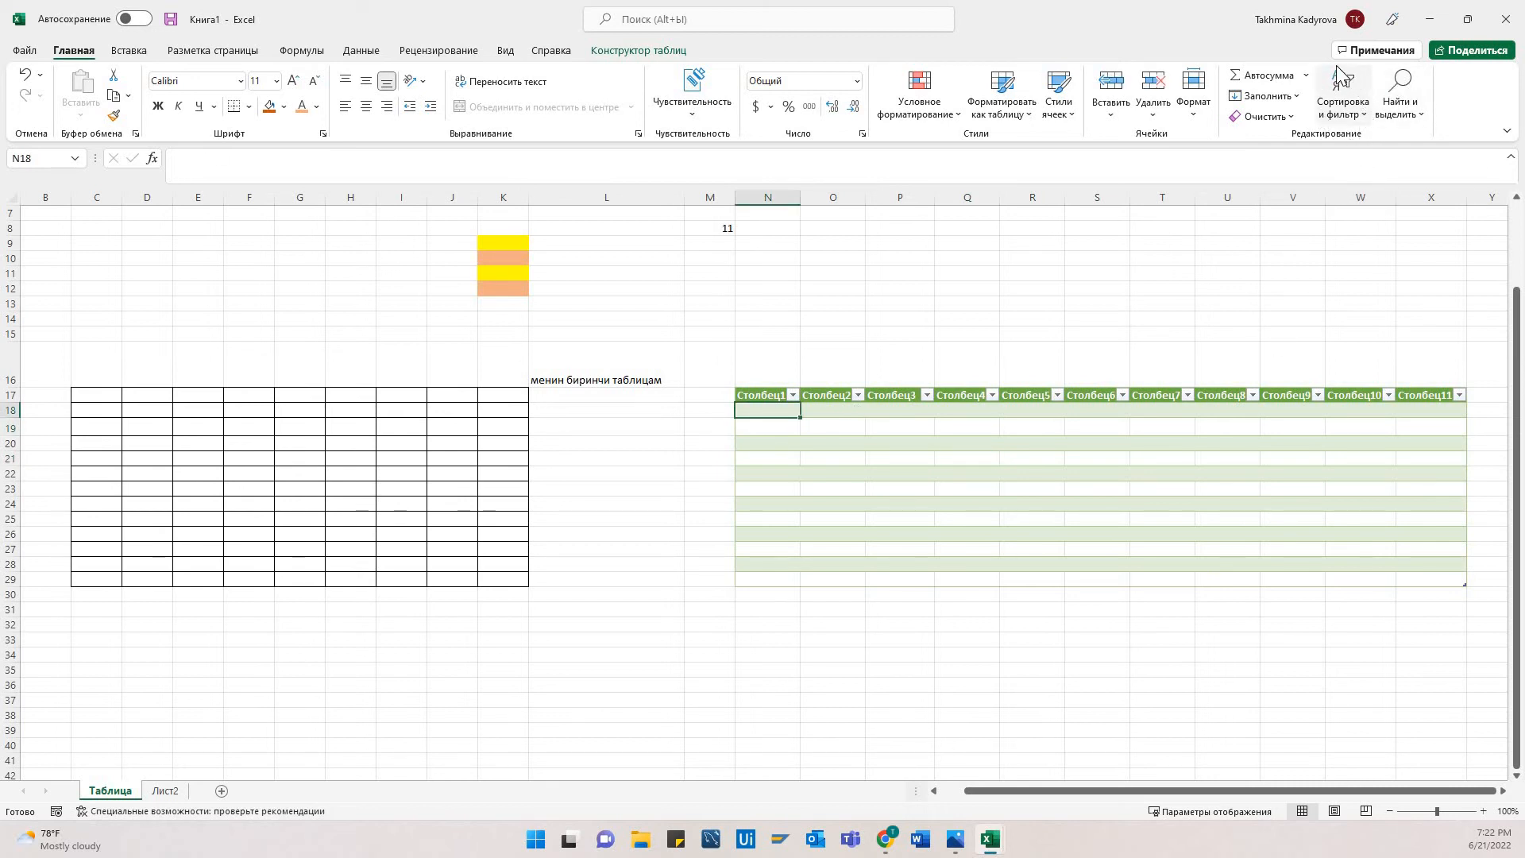
left_click(1367, 116)
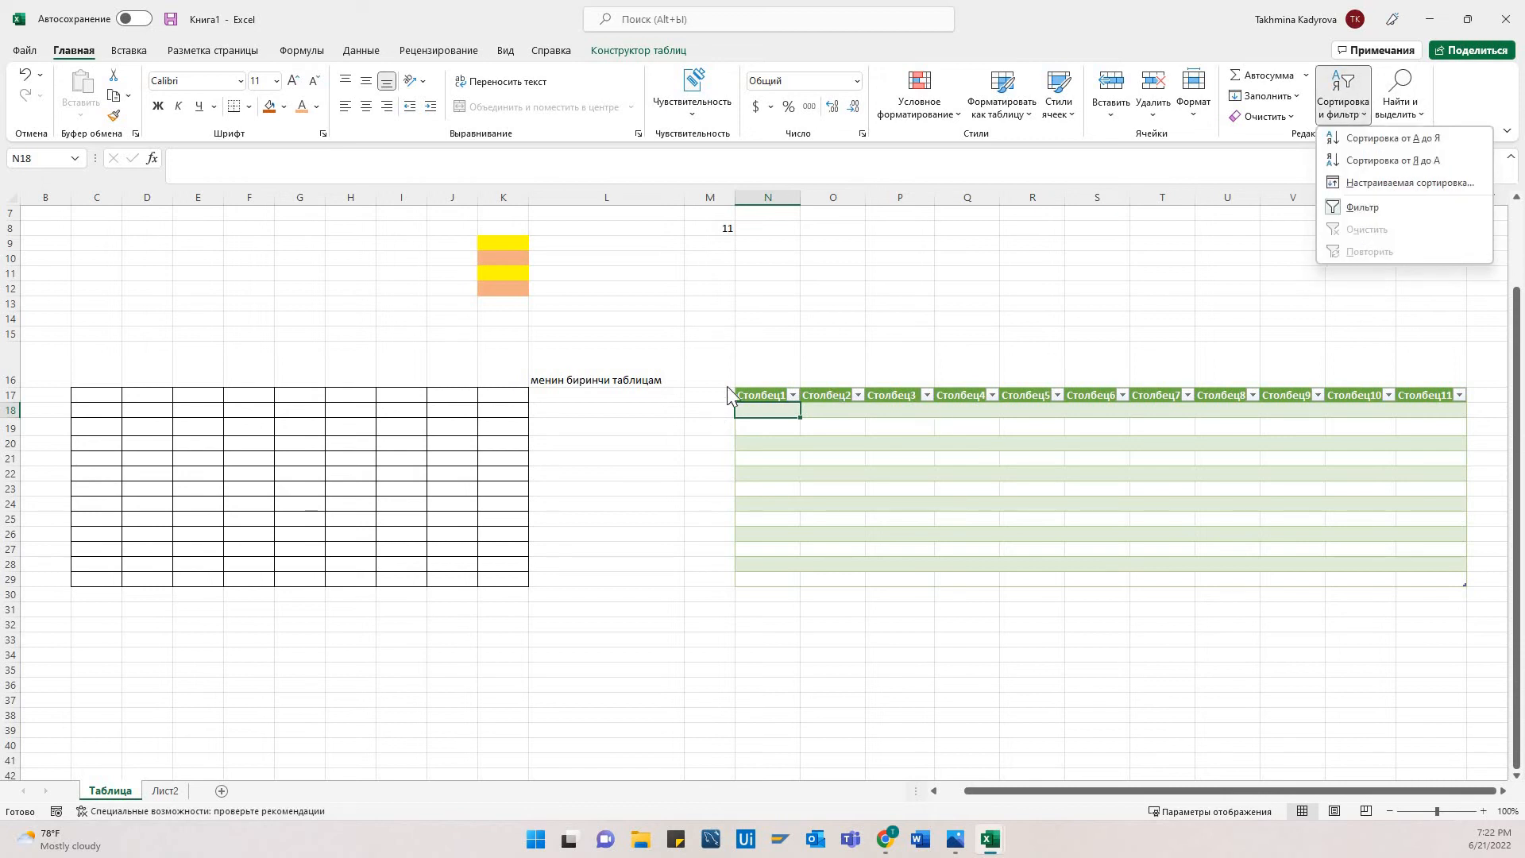
left_click(768, 411)
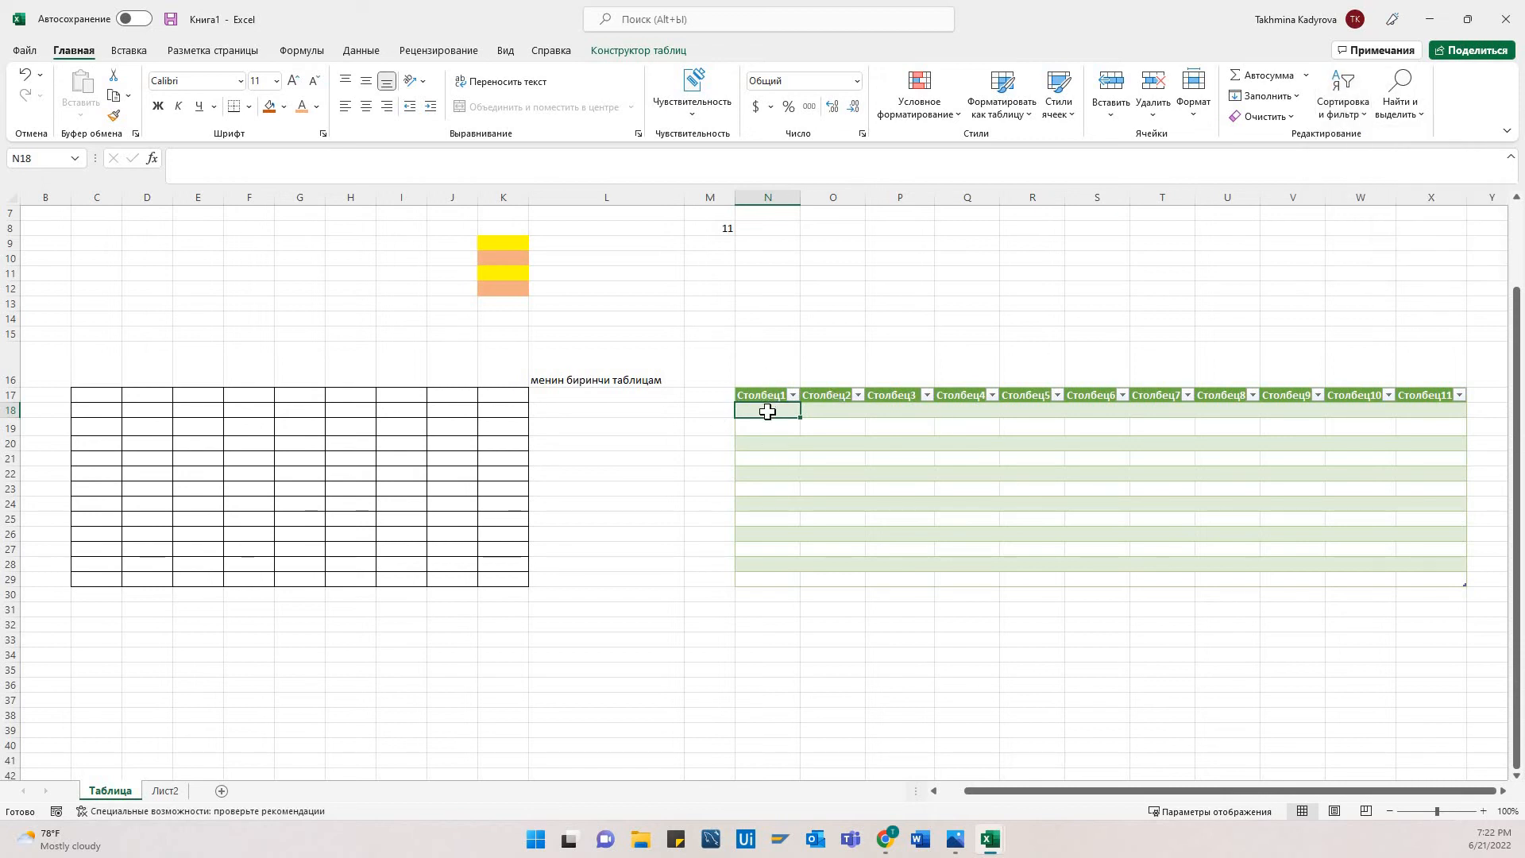
- Fill cells N18:N24 in the green table's first column with 1, 2, 3, 6, 7, 9 and 0
type("1")
key("Return")
type("2")
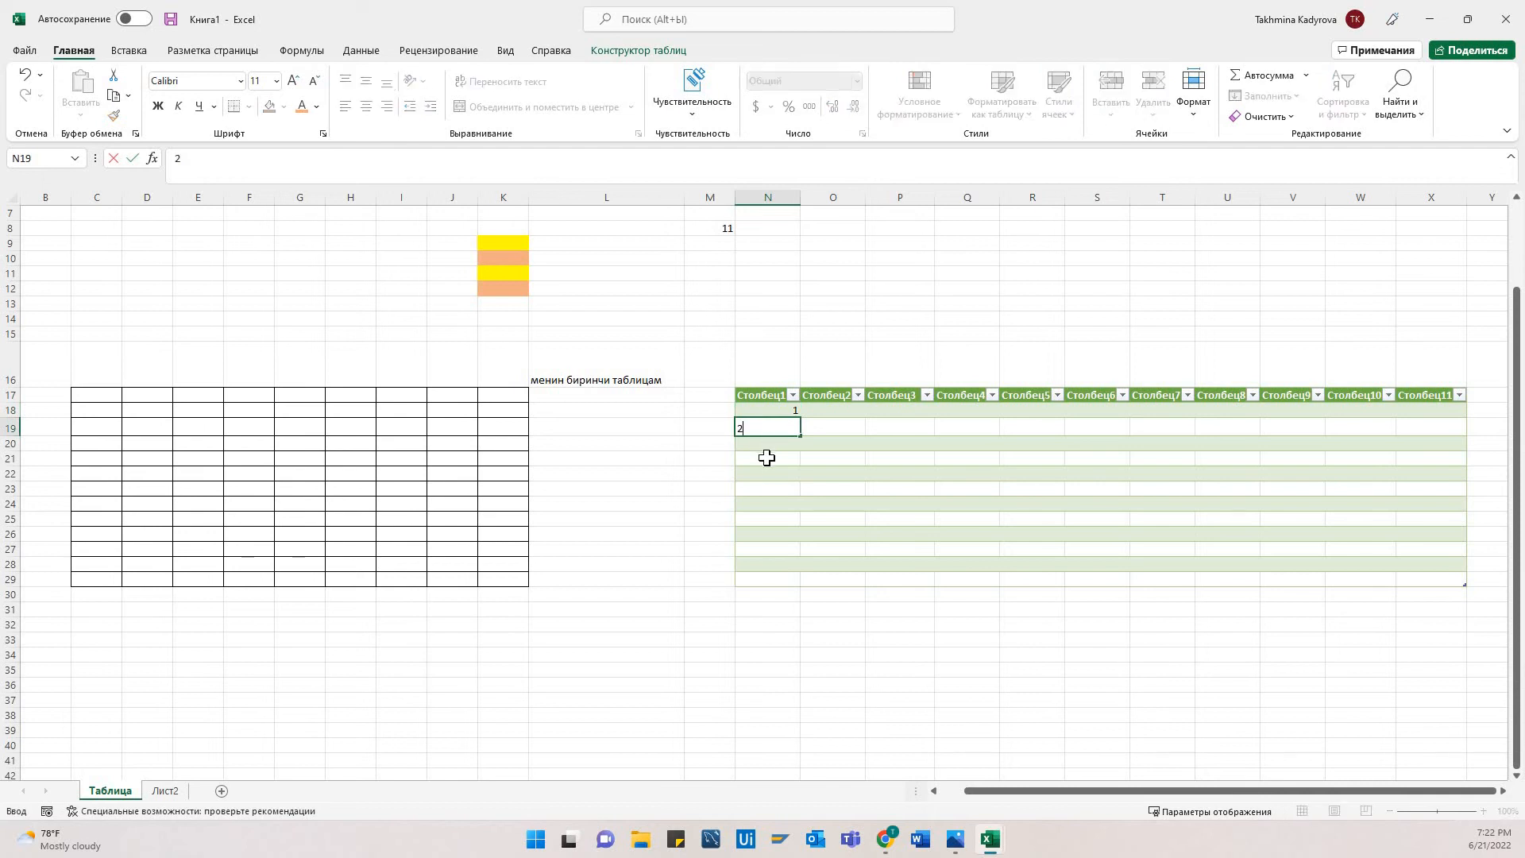
key("Return")
type("3")
key("Return")
type("6")
key("Return")
type("7")
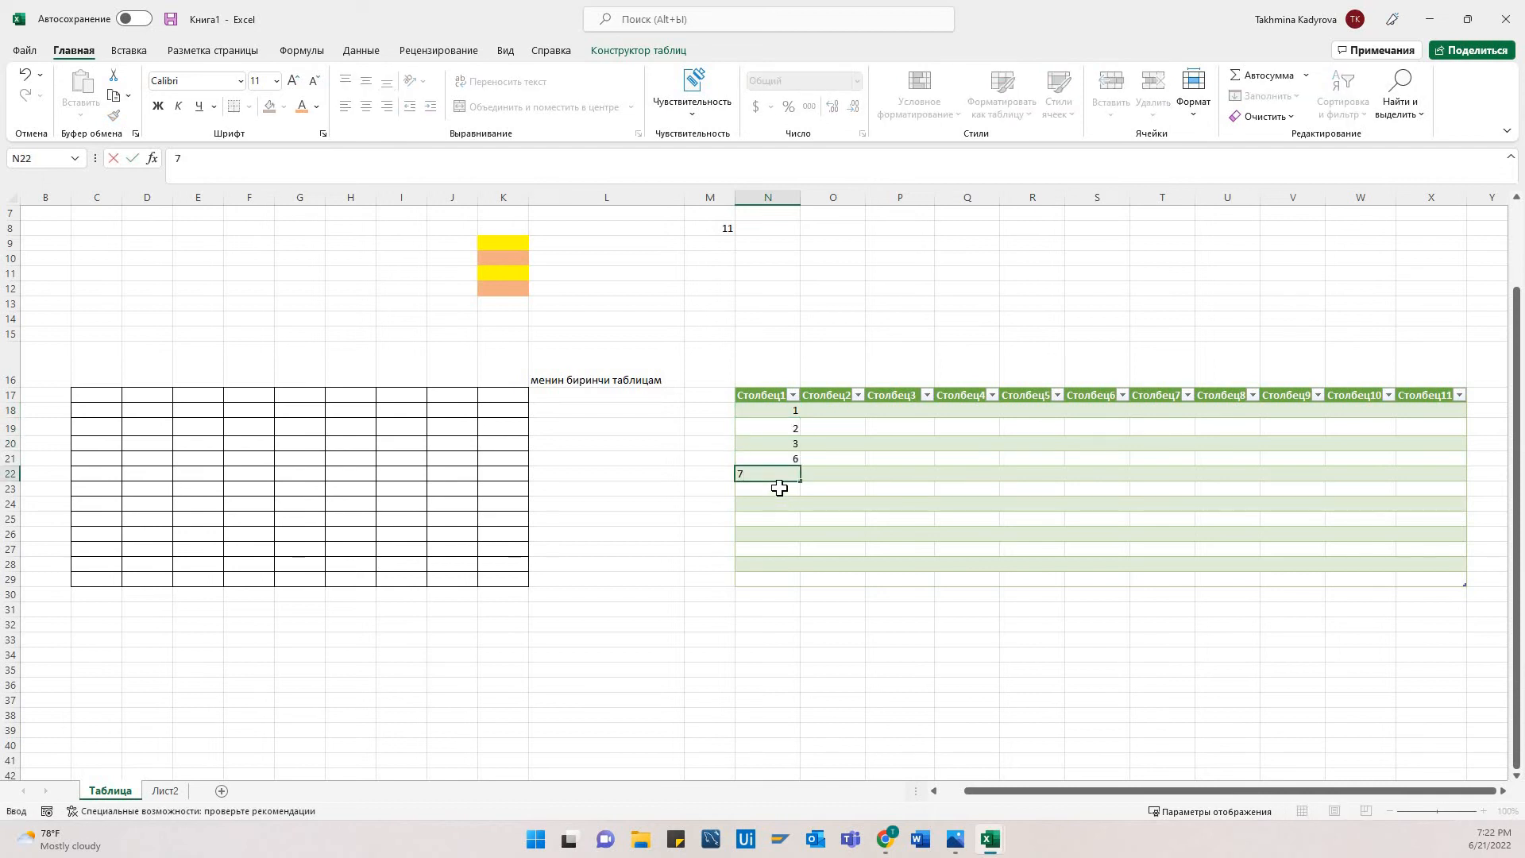
left_click(780, 488)
type("9")
left_click(779, 503)
type("0")
left_click(831, 444)
- Sort the green table by Столбец1 in descending order, and re-sort it in ascending order
left_click(794, 396)
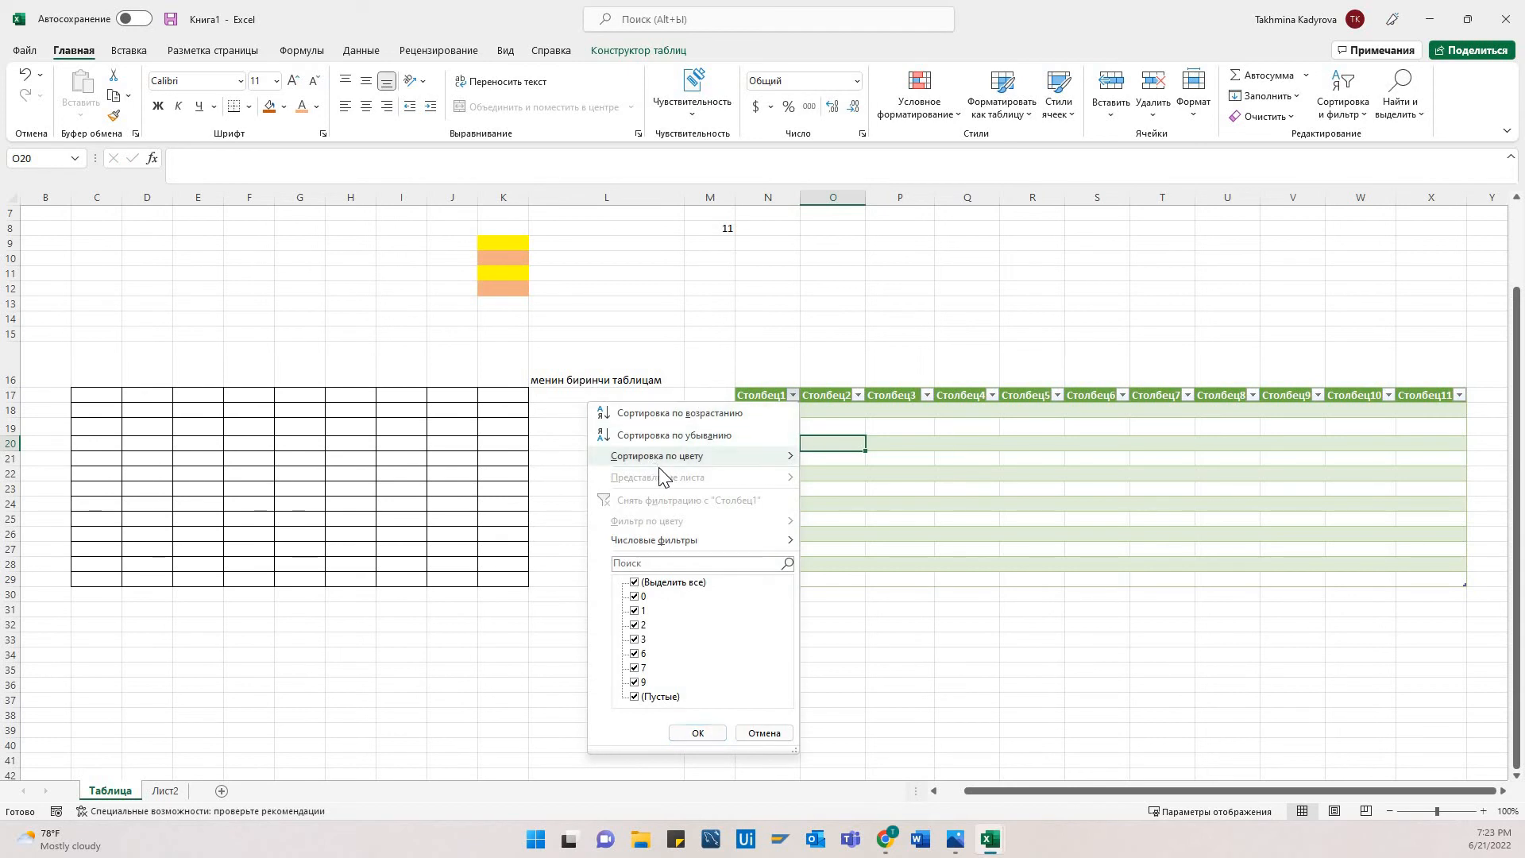
left_click(682, 433)
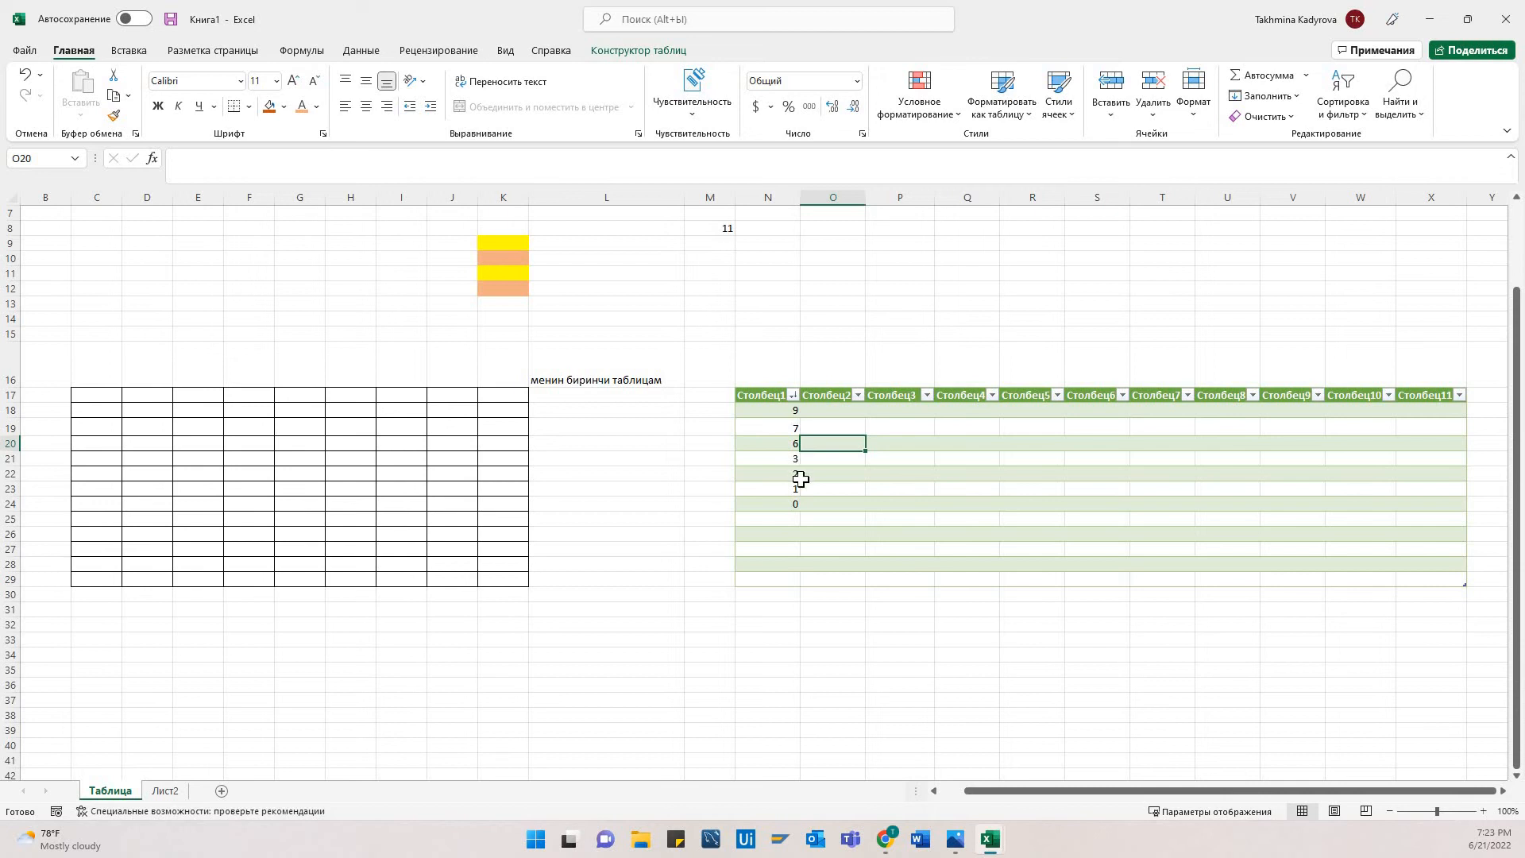
left_click(793, 395)
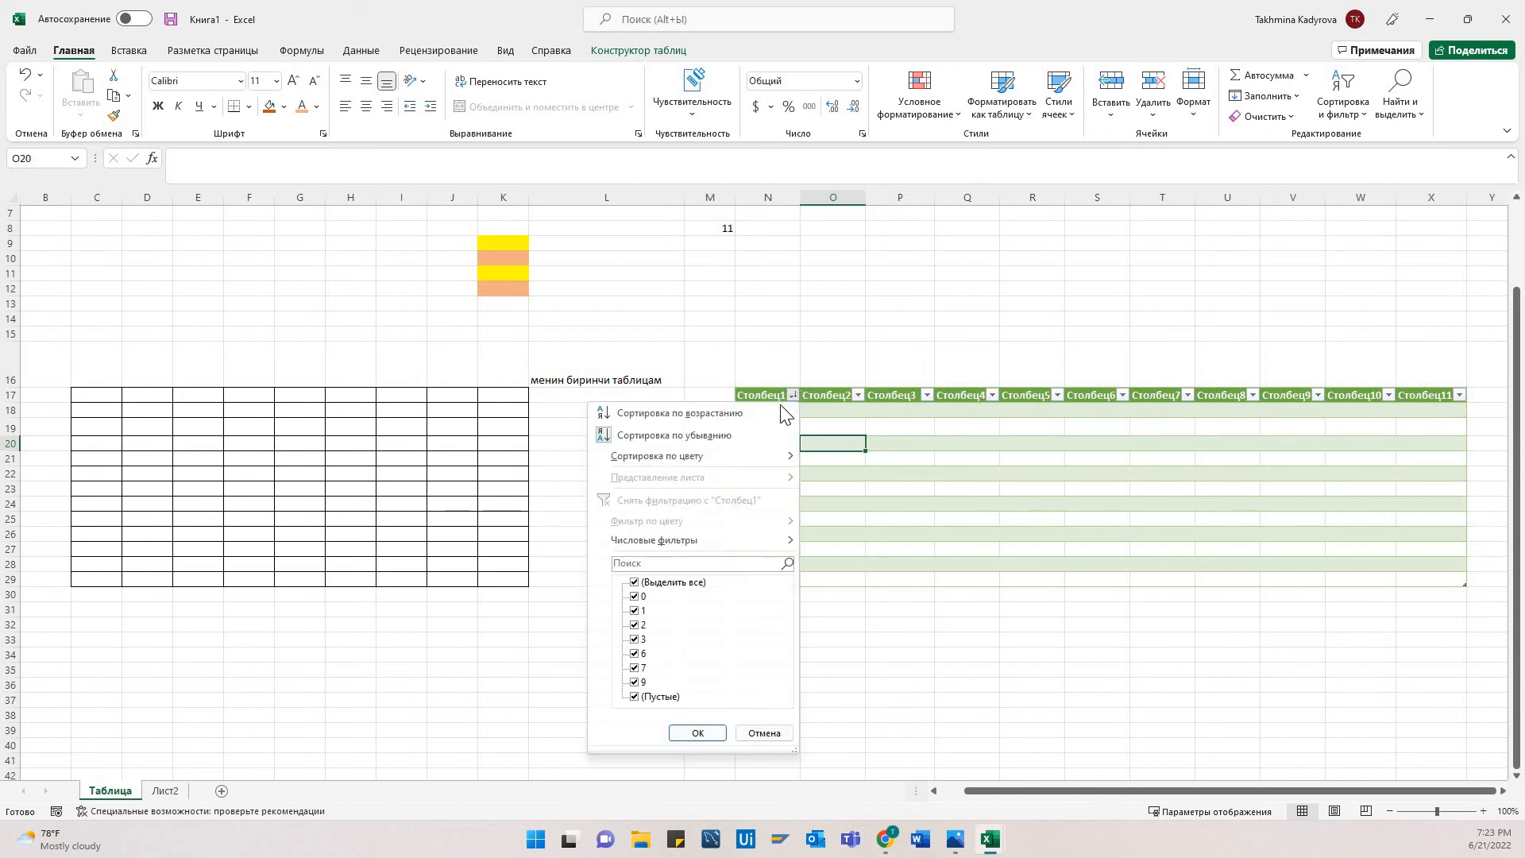
left_click(679, 425)
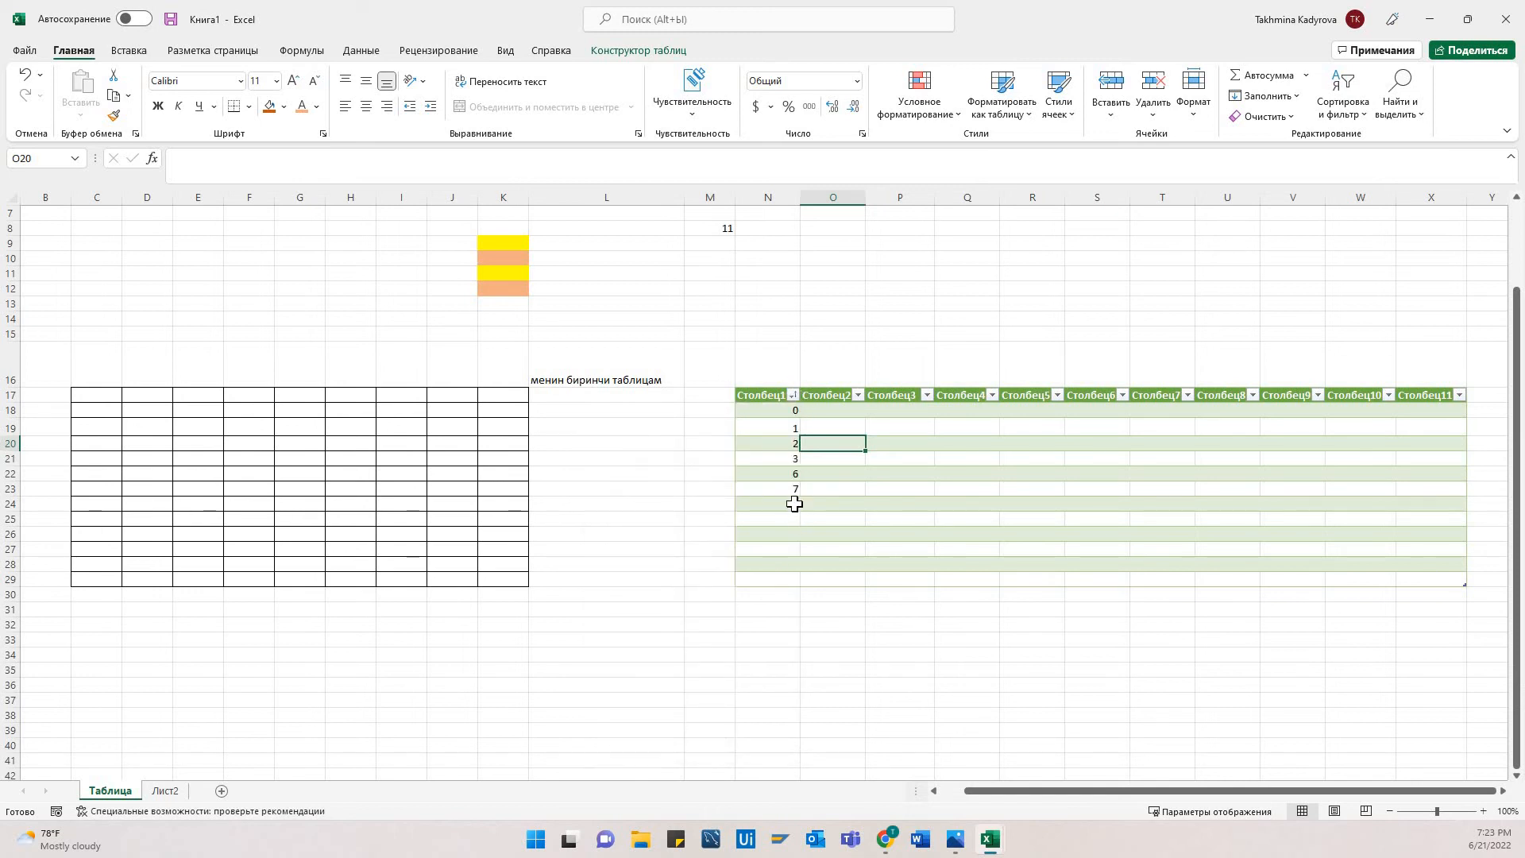
- Filter Столбец1 to show only the value 1, and extend the filter to include the value 6
left_click(792, 395)
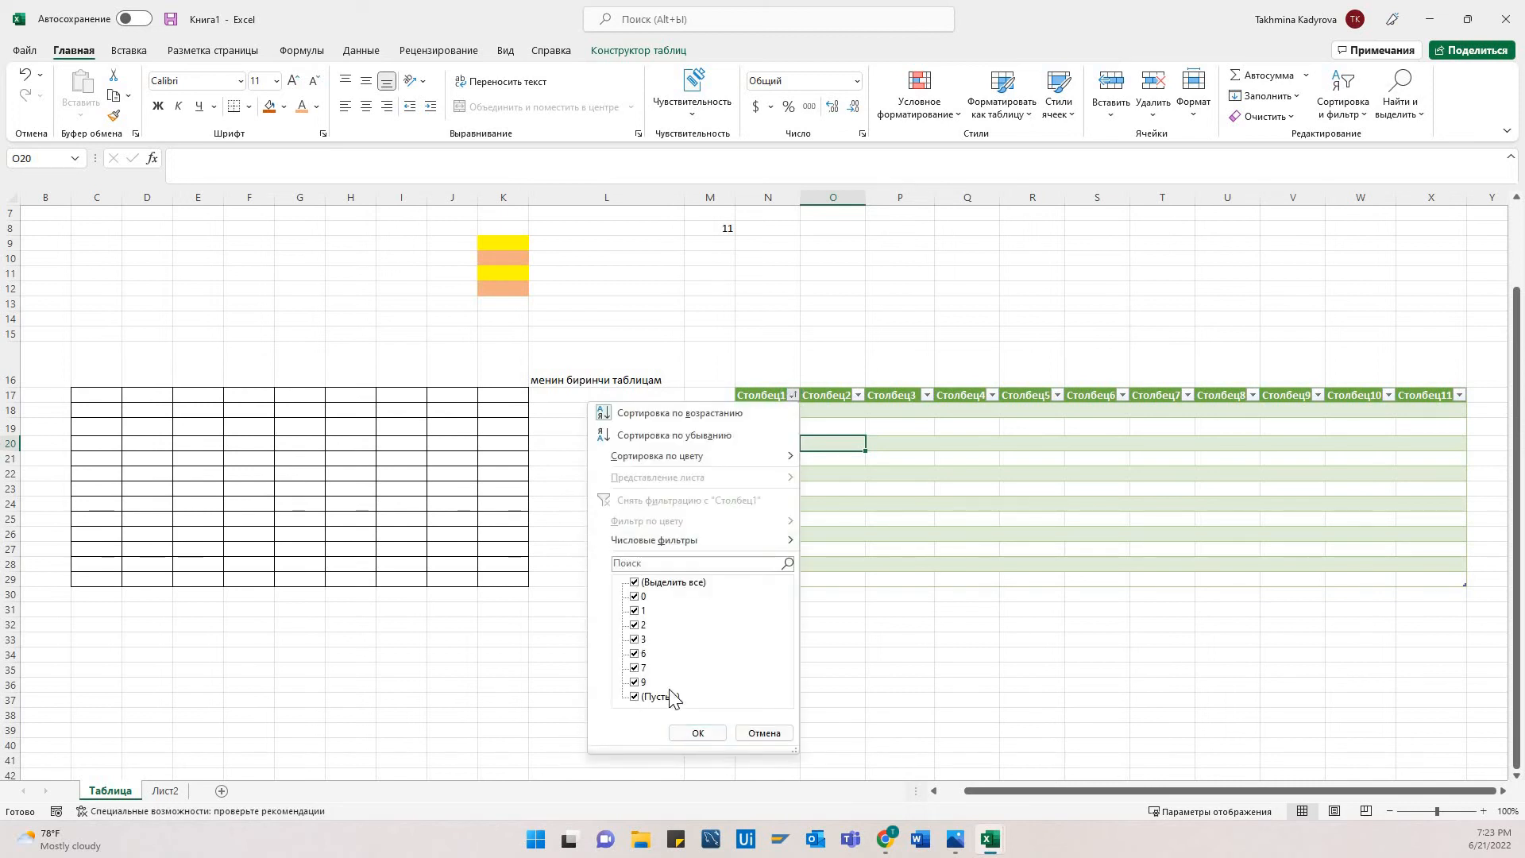
left_click(635, 585)
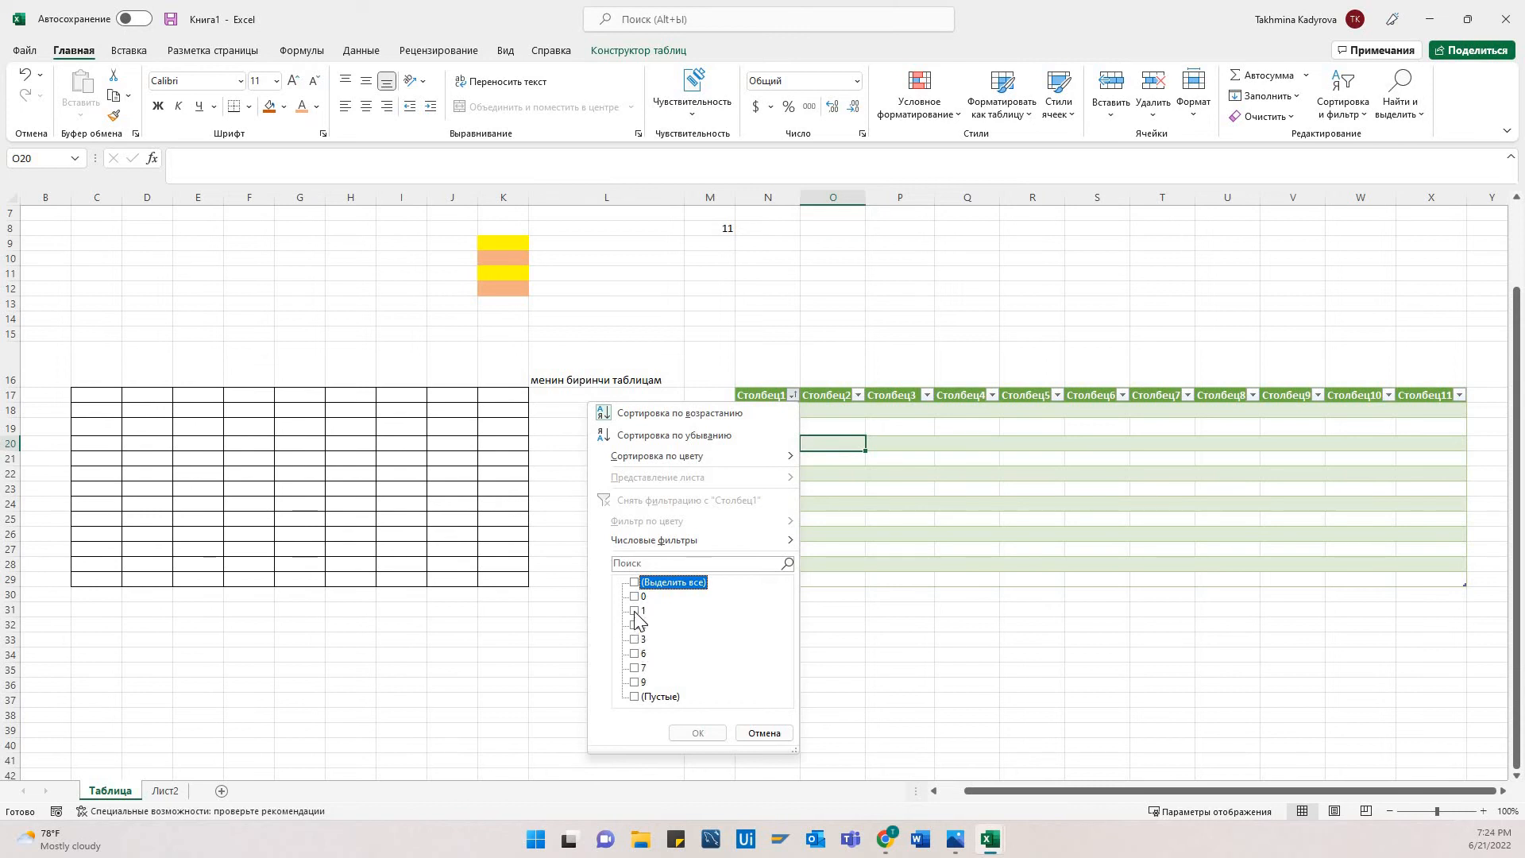
left_click(635, 611)
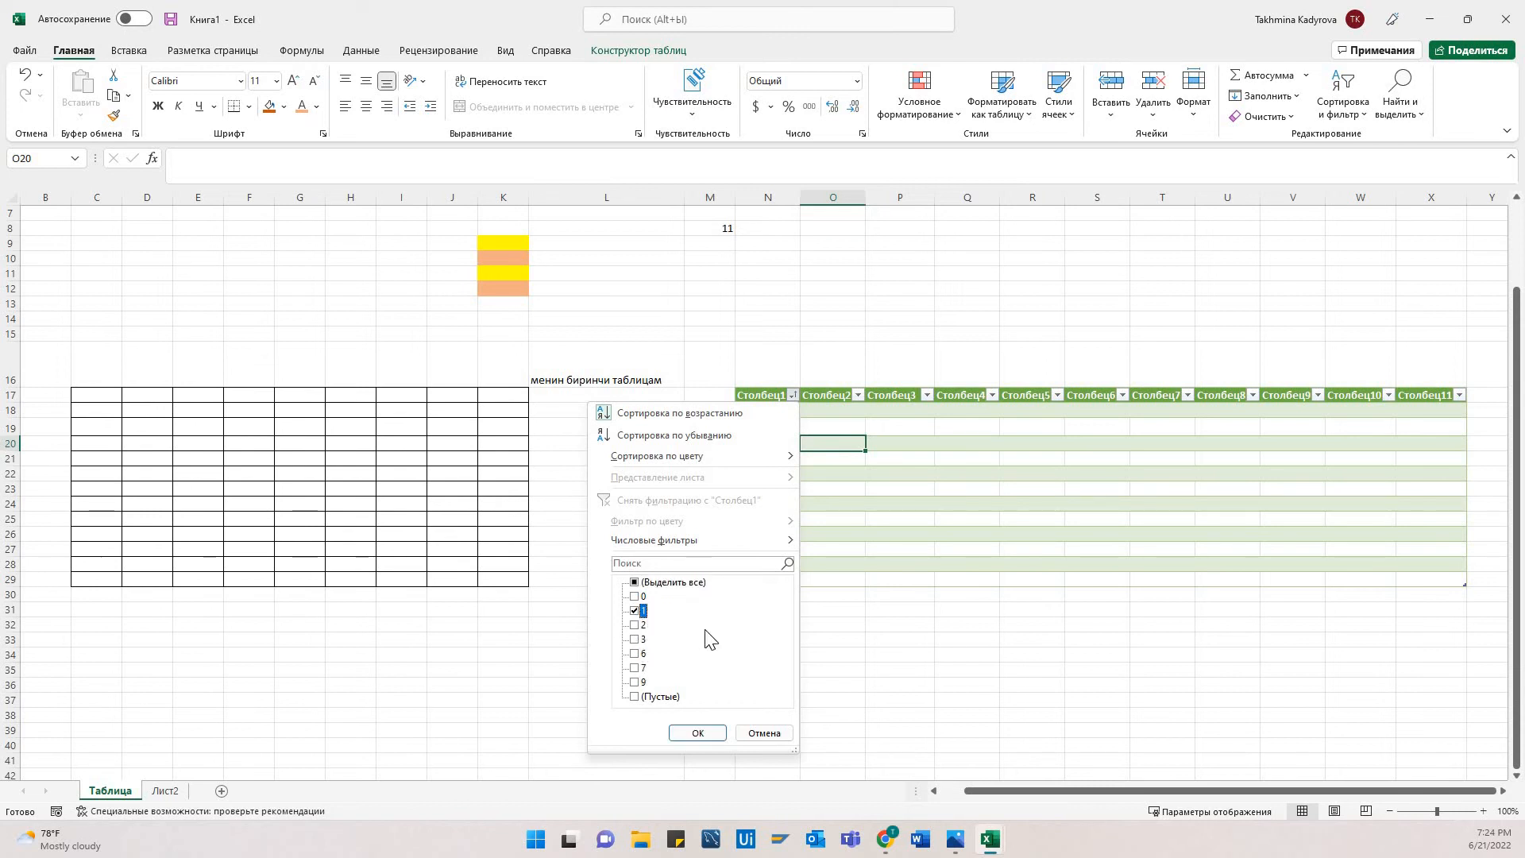
left_click(698, 732)
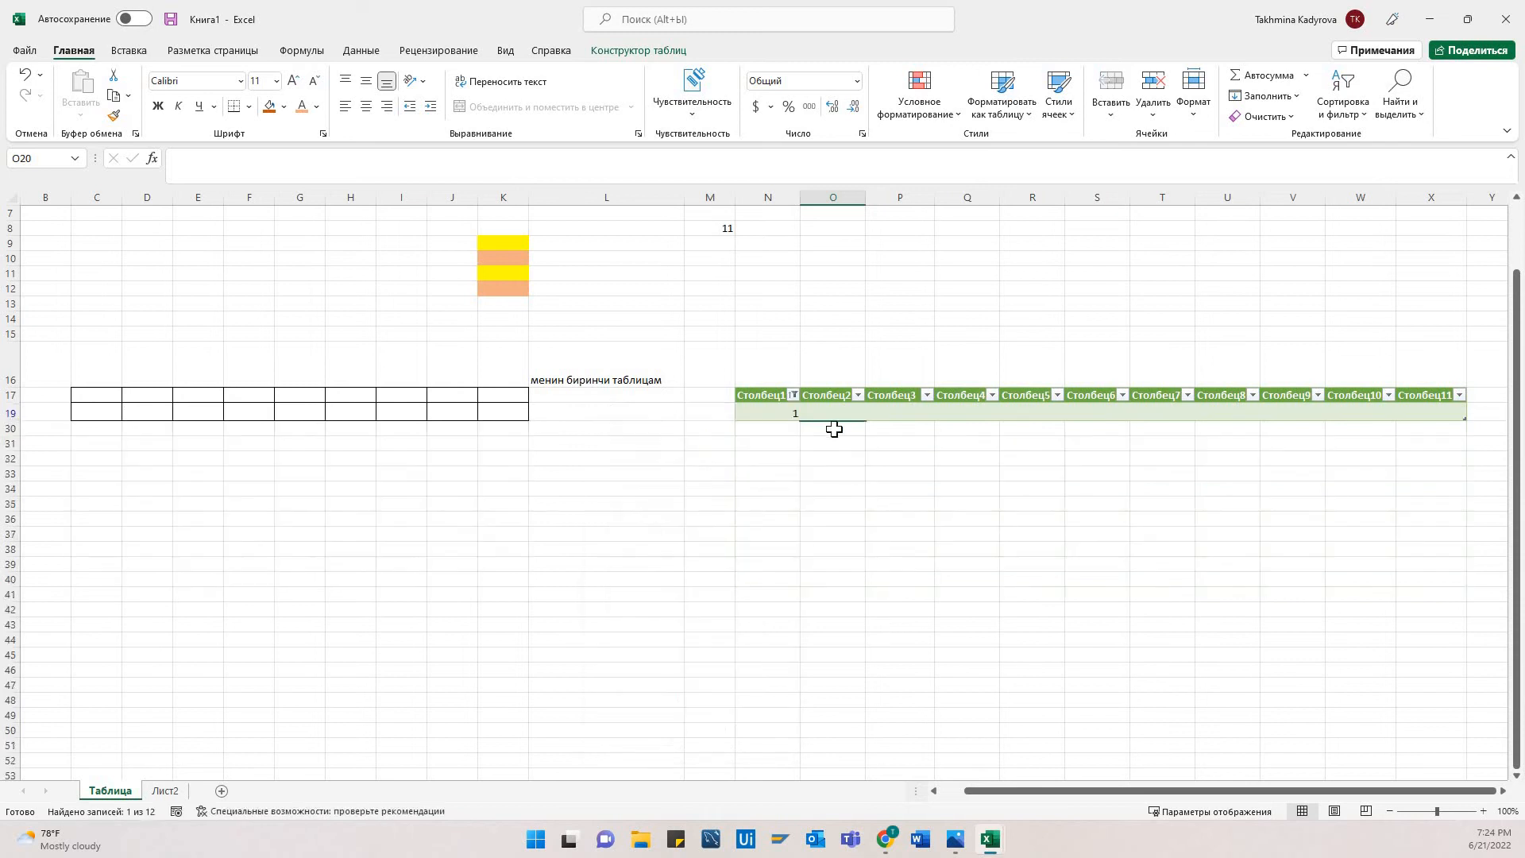
left_click(793, 395)
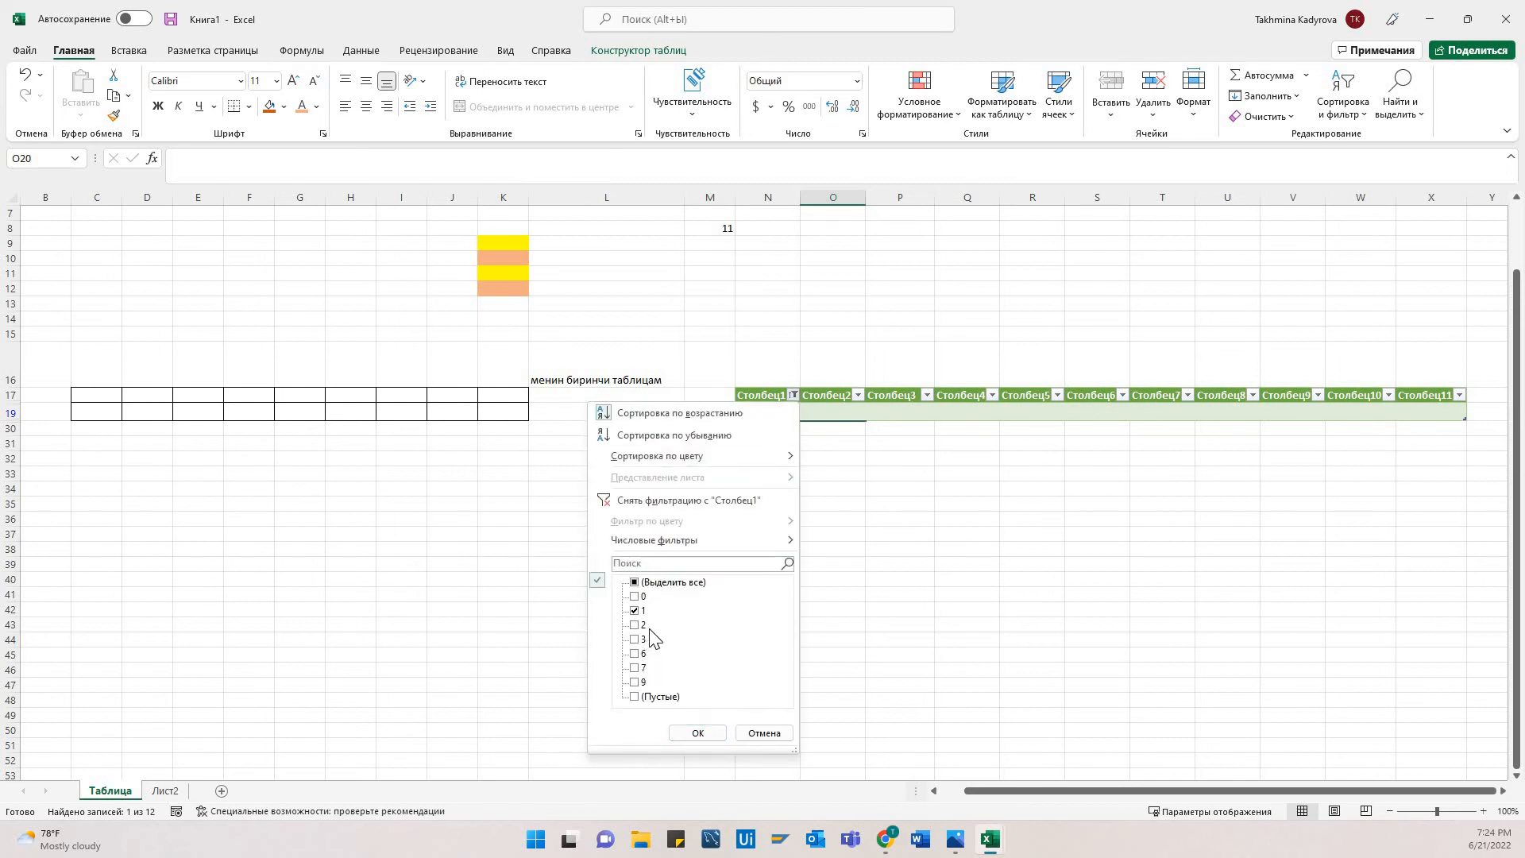
left_click(634, 654)
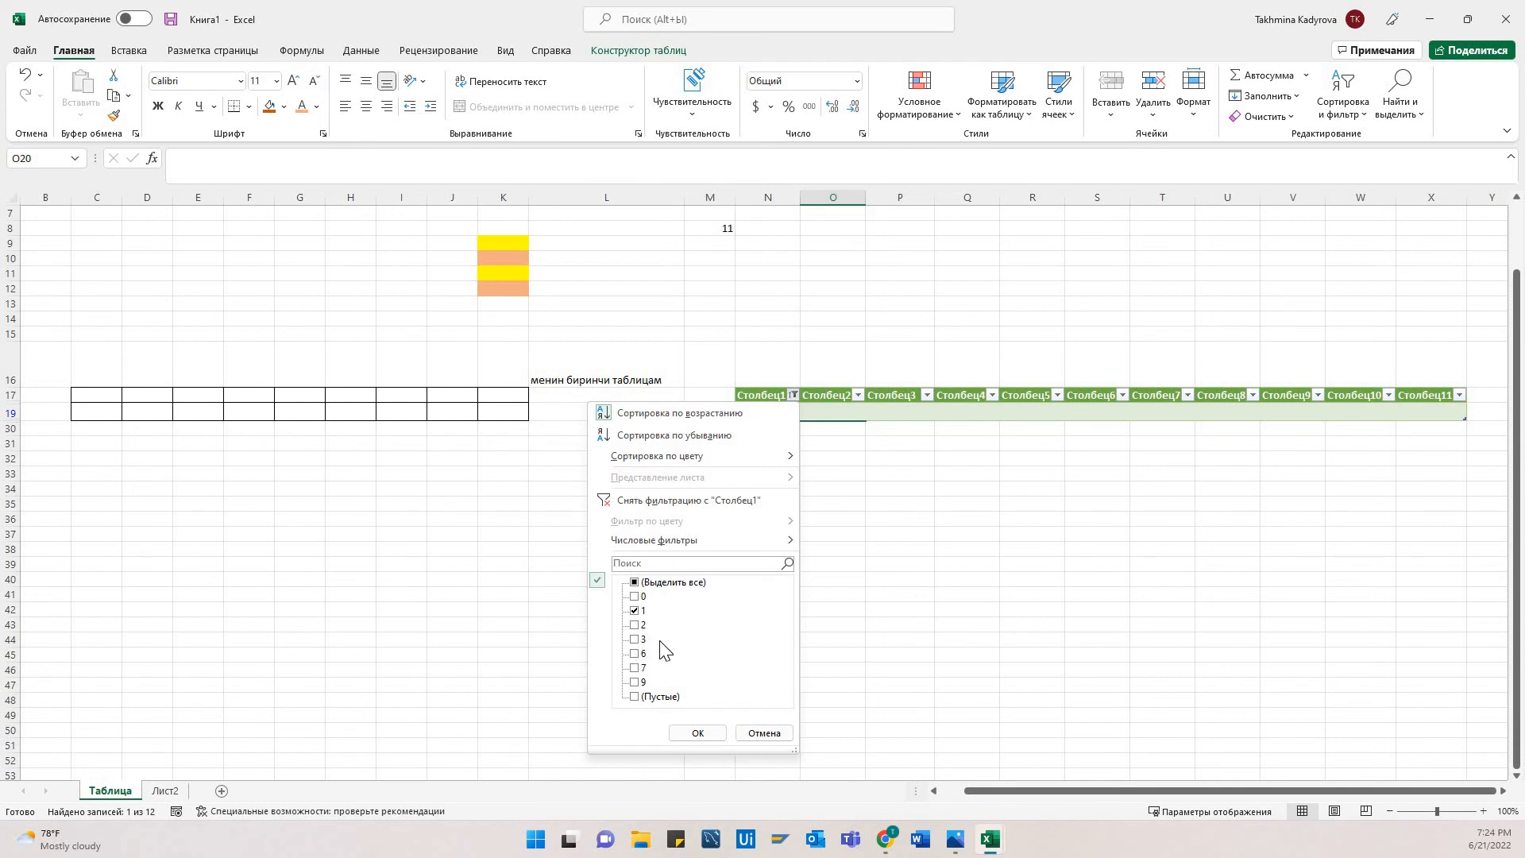
left_click(699, 734)
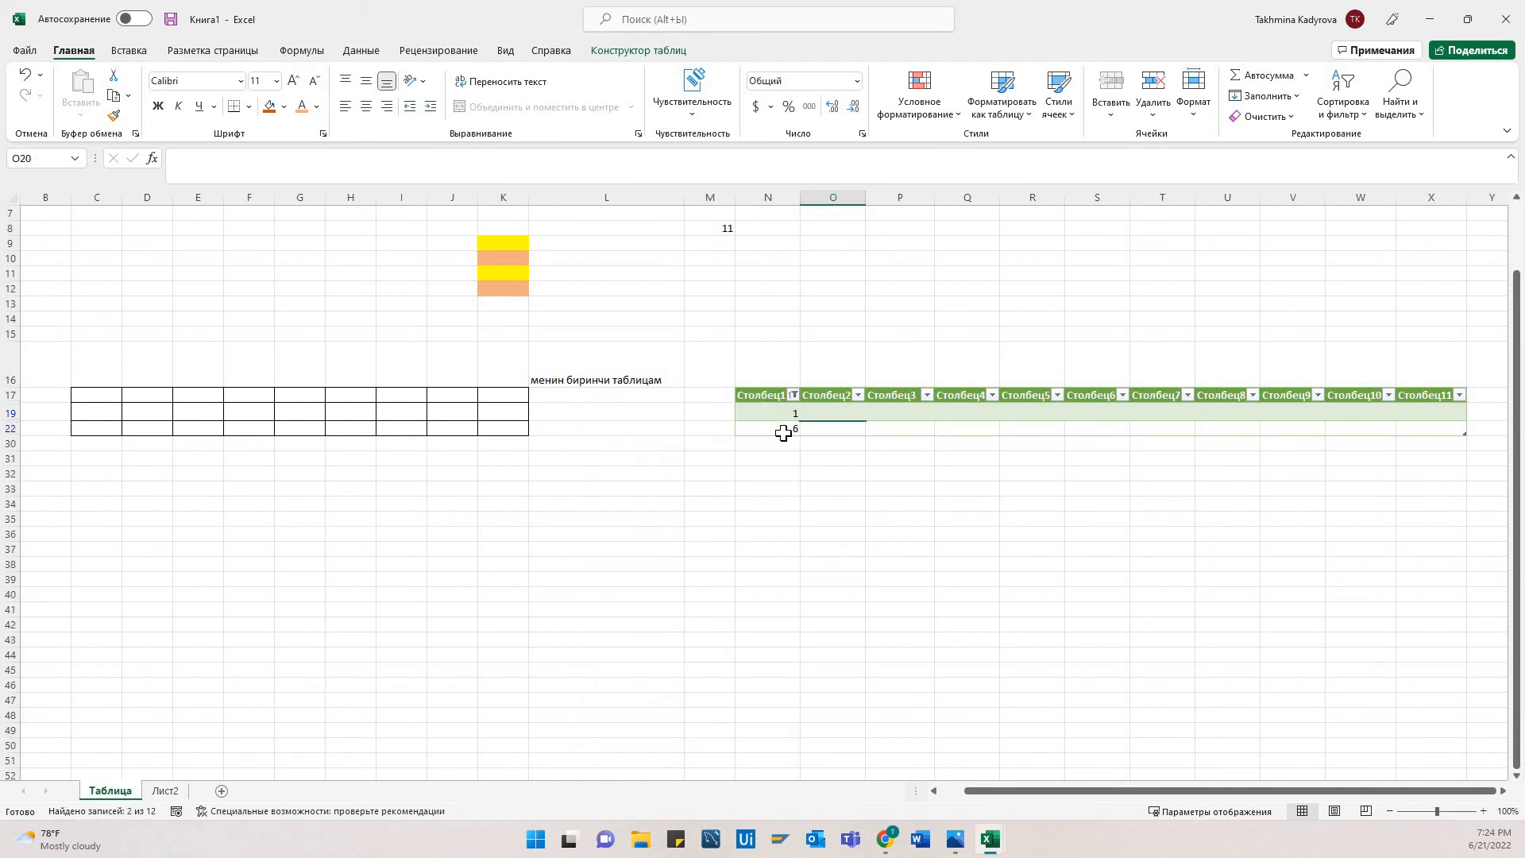
- Show all of the green table's rows again by including every value in the Столбец1 filter
left_click(794, 395)
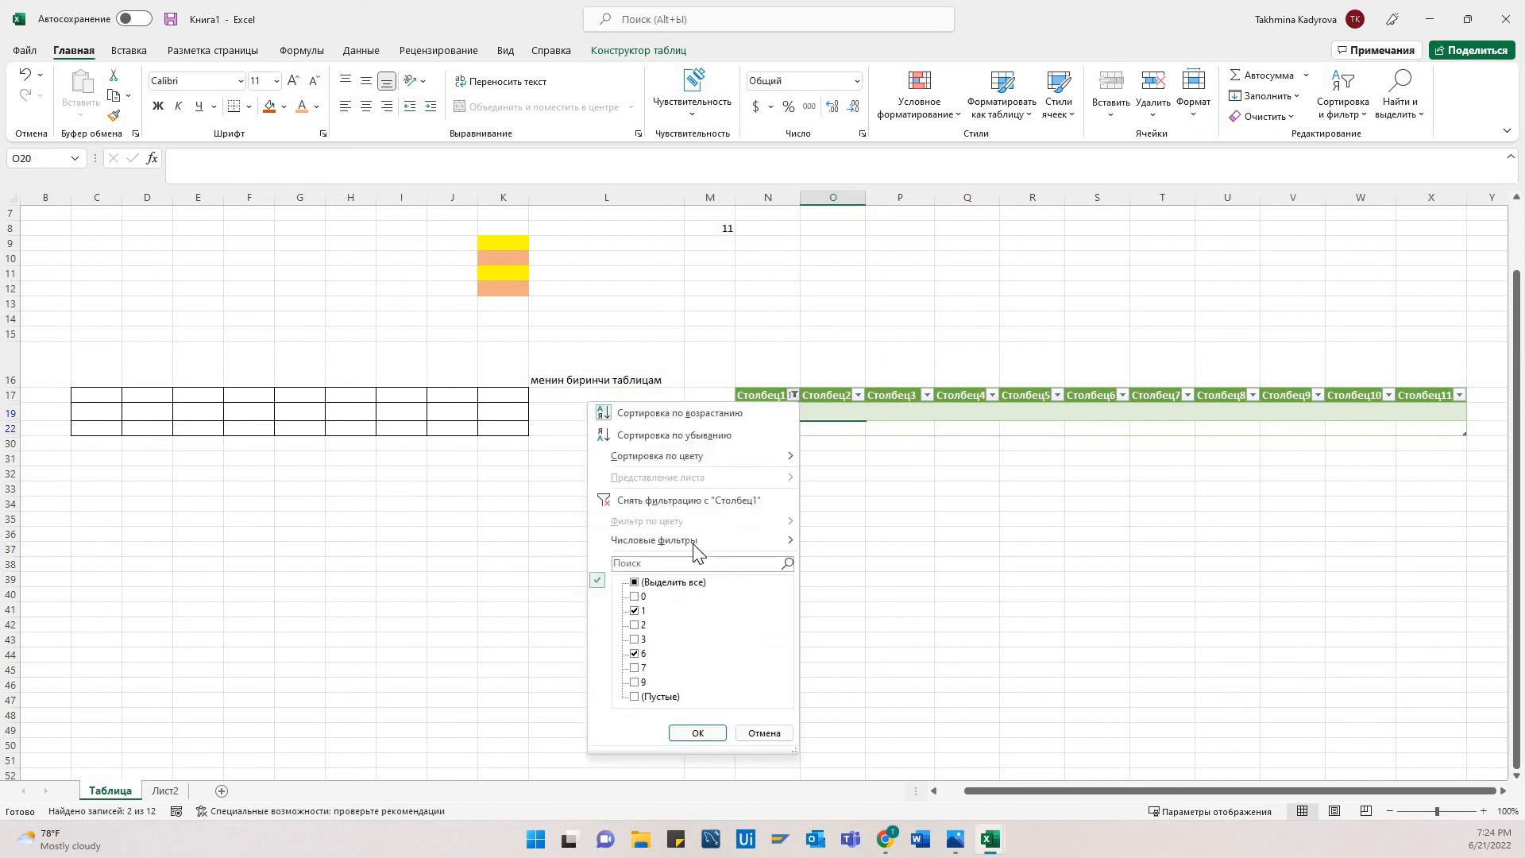
left_click(666, 586)
left_click(688, 734)
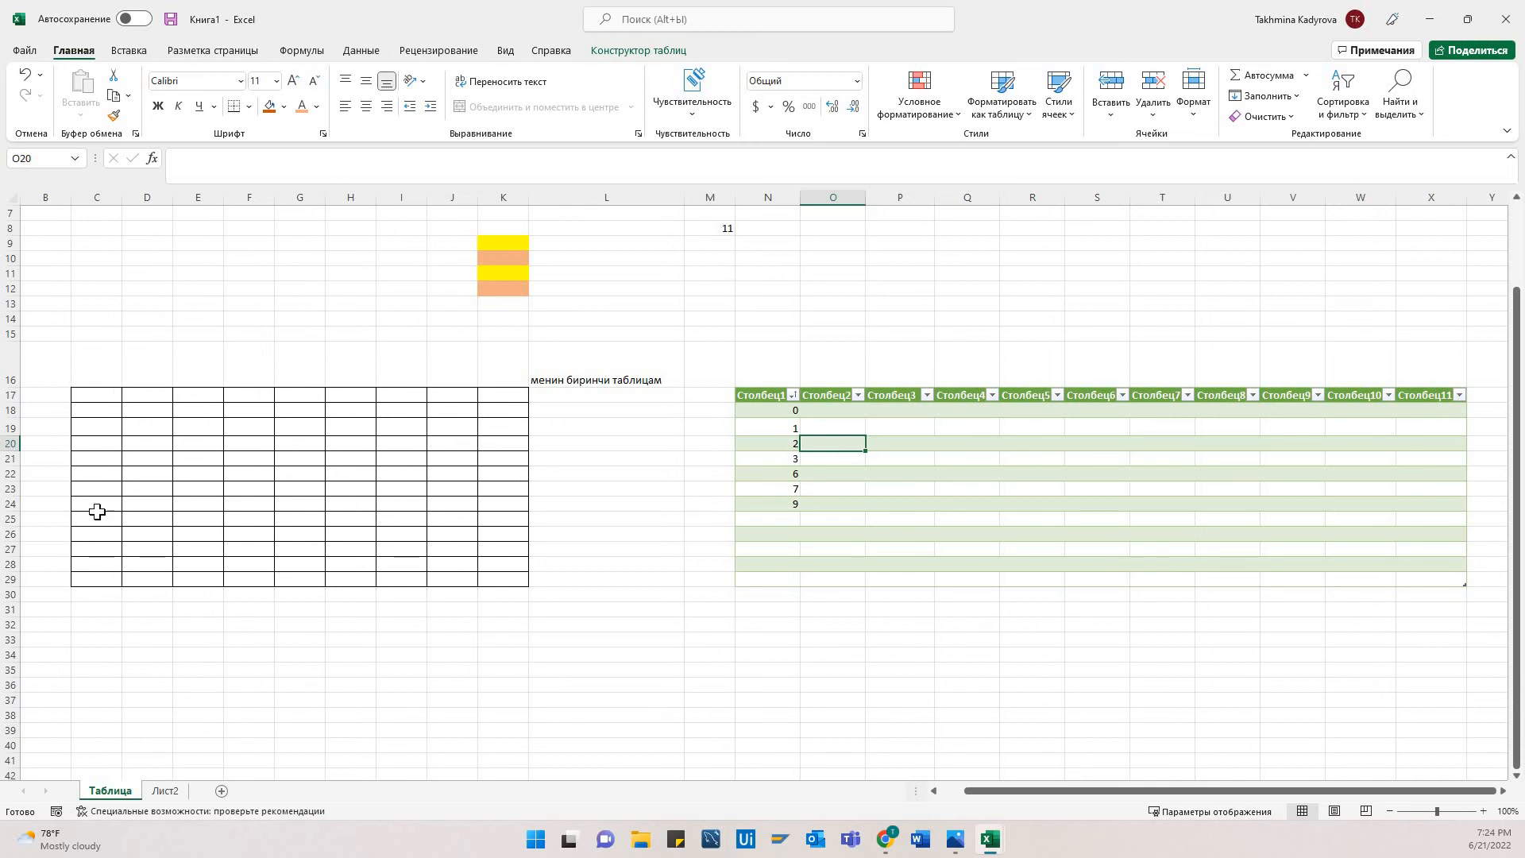
- Enter the headers а, б, в and г in cells C17:F17 of the bordered table
left_click(358, 552)
left_click(472, 410)
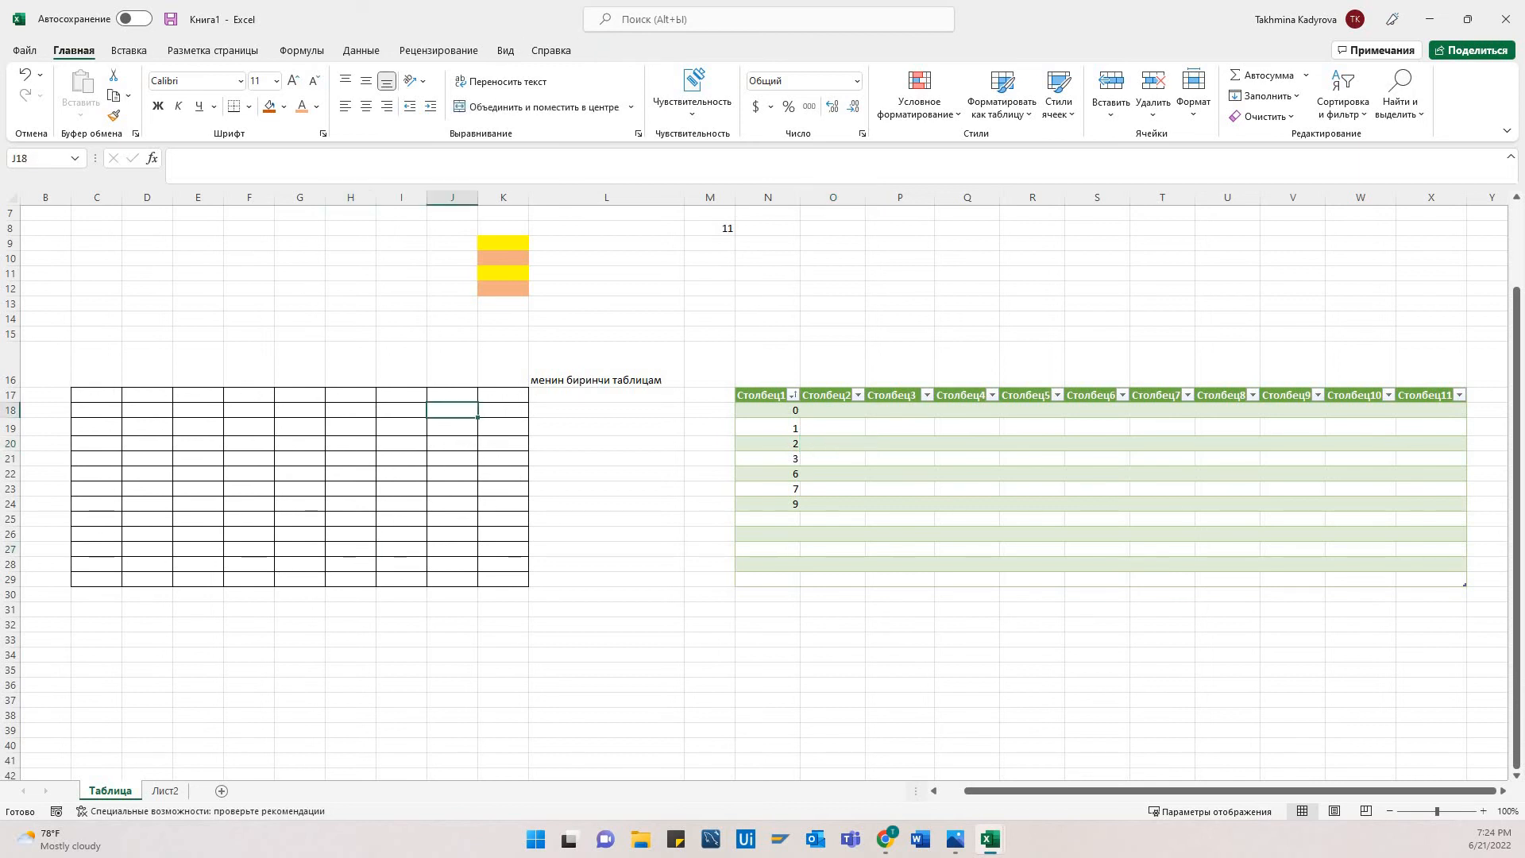
left_click(501, 395)
left_click(99, 396)
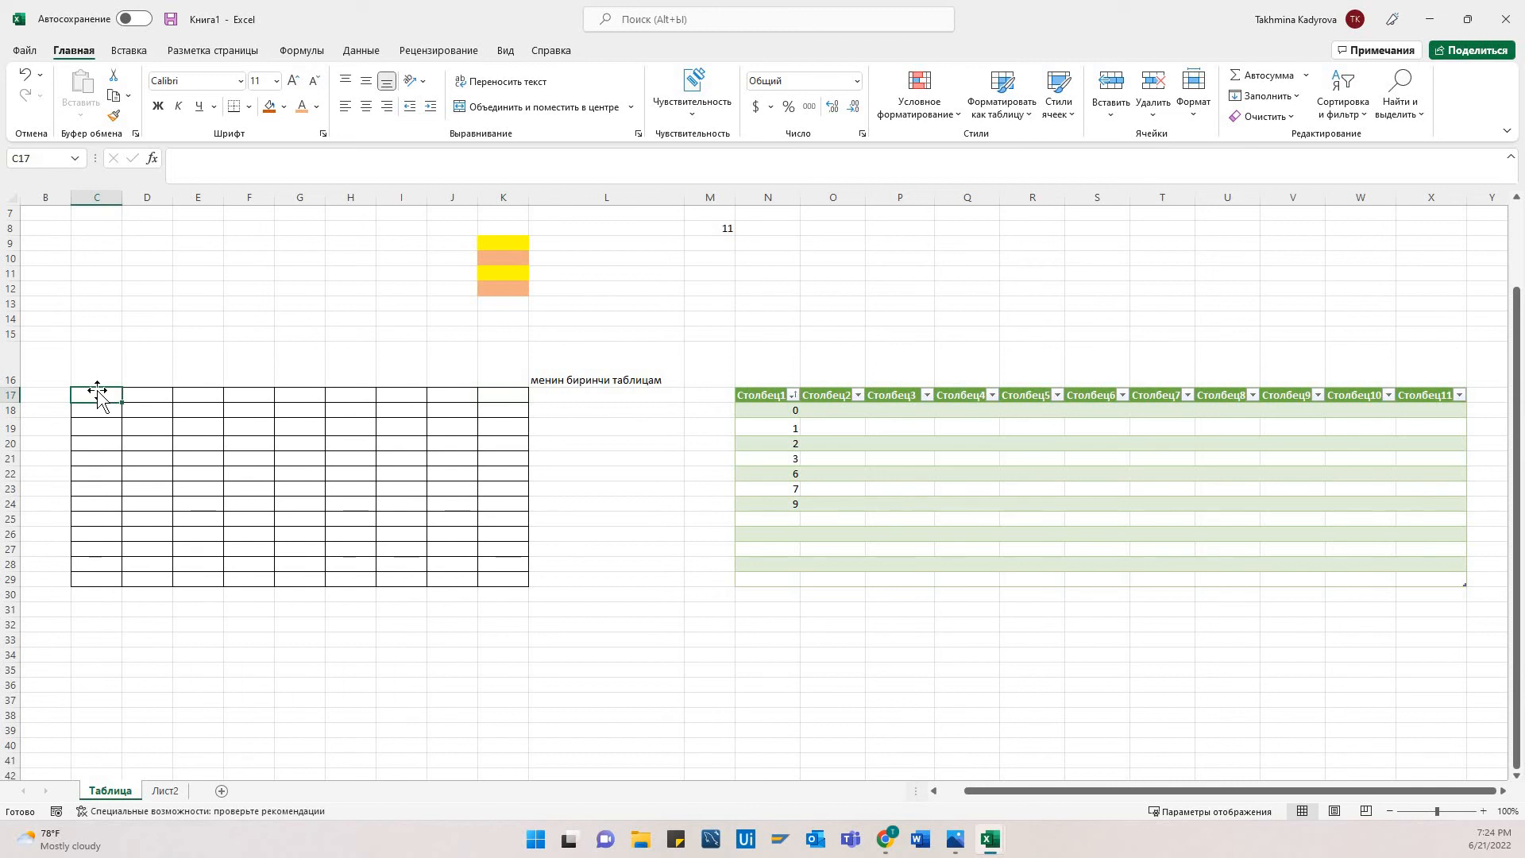
type("а")
key("Tab")
type("б")
key("Tab")
type("в")
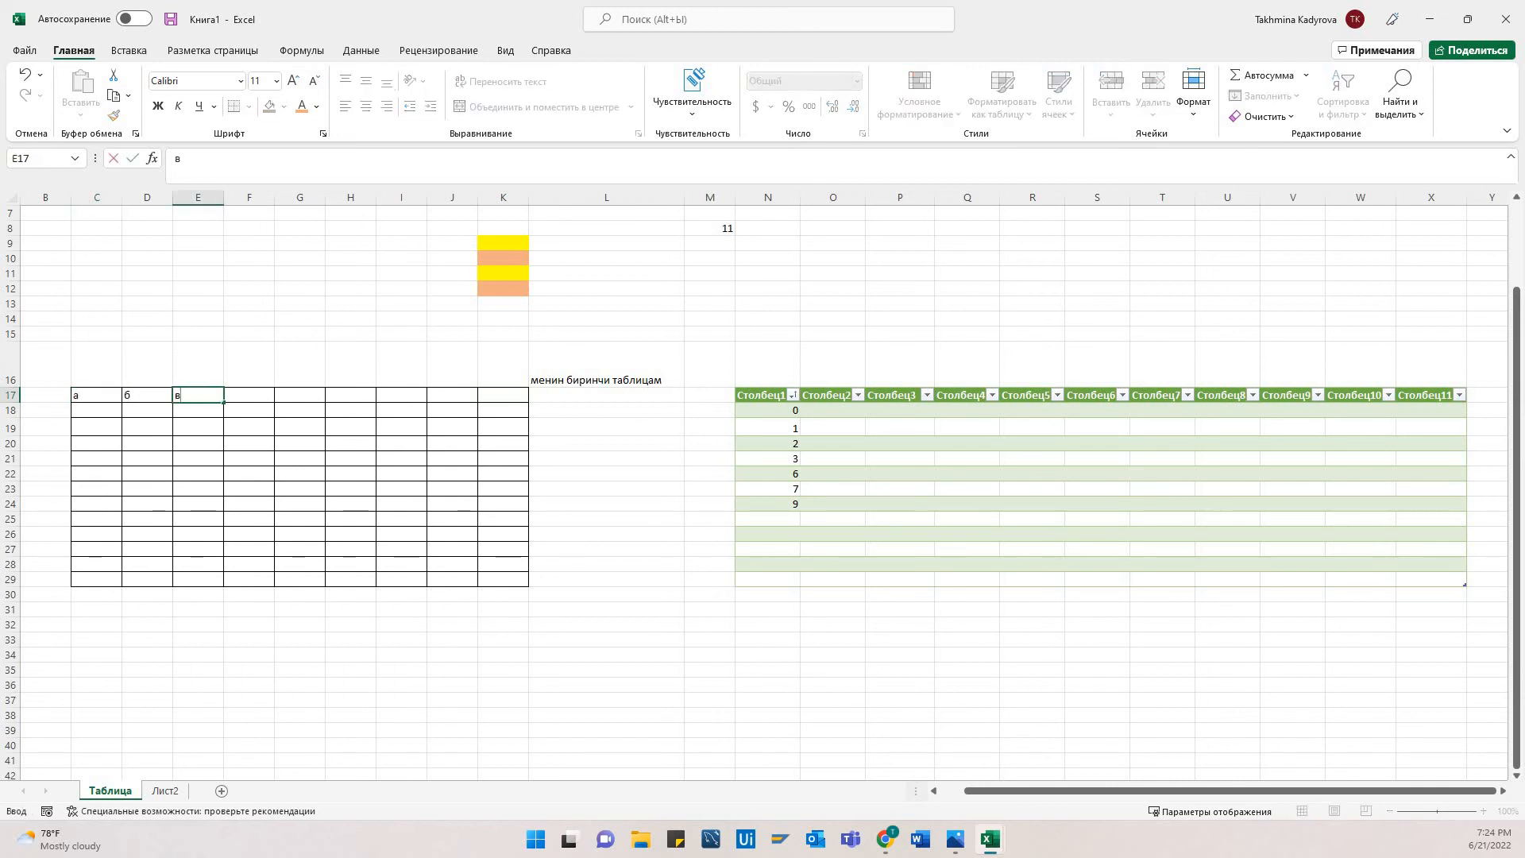
key("Tab")
type("г")
- Add filters to the bordered table's headers in row 17 and view the filter options of column а
left_click(93, 399)
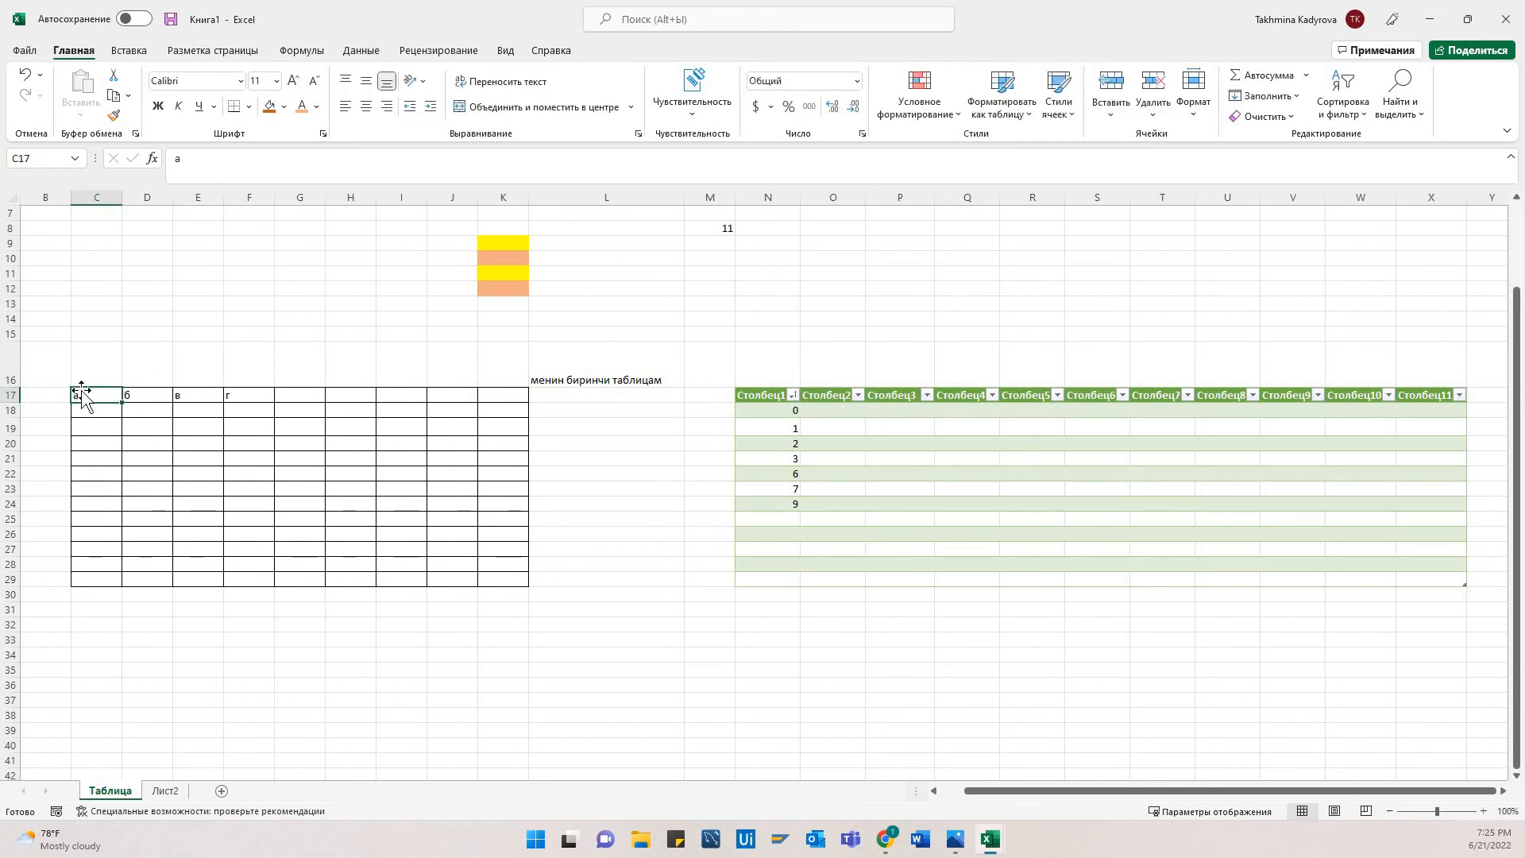
left_click(1343, 107)
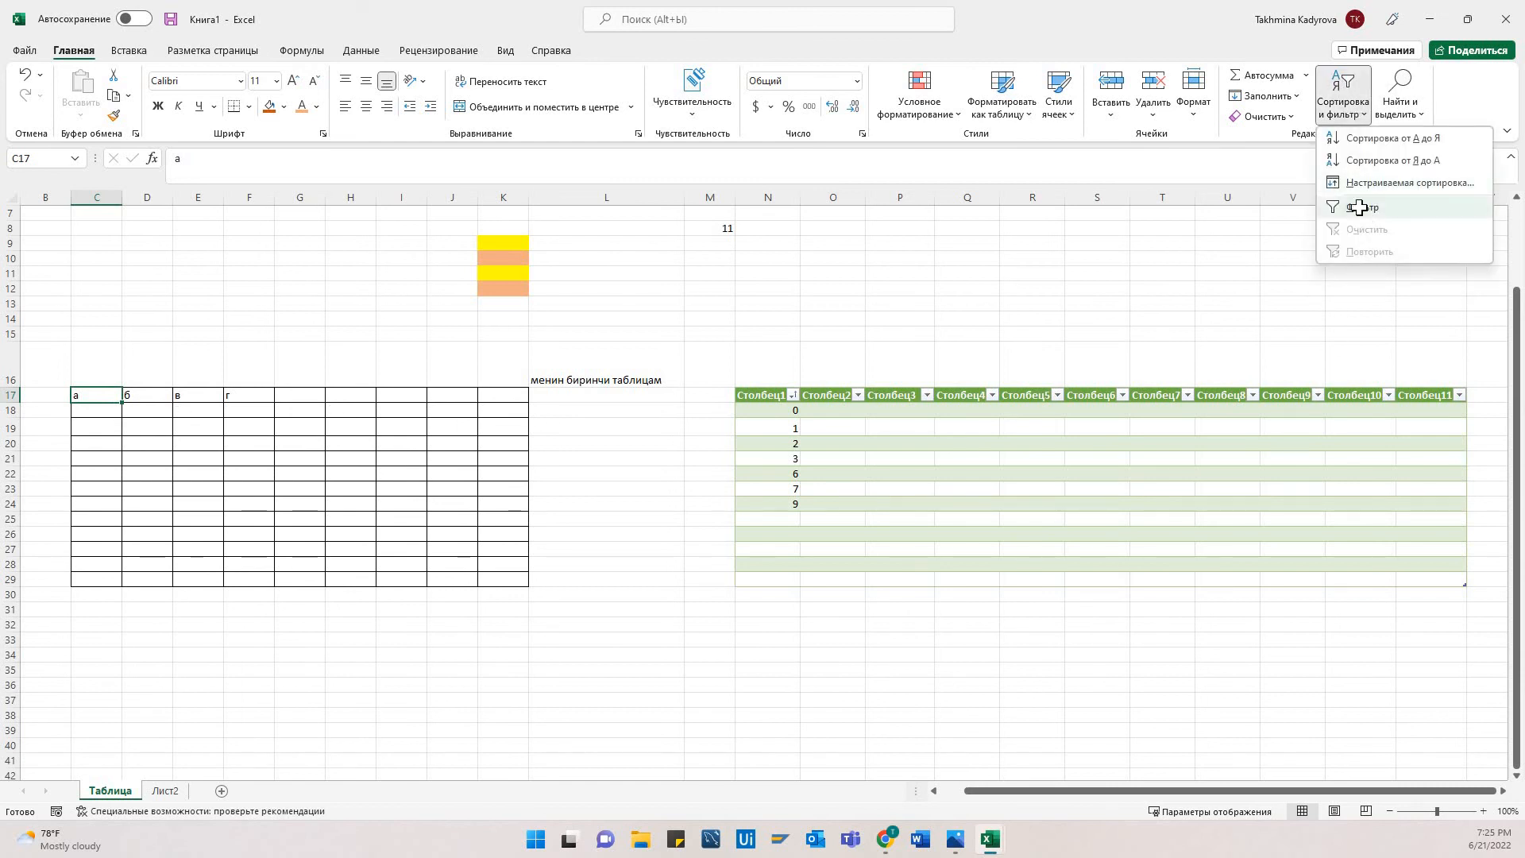
left_click(1362, 209)
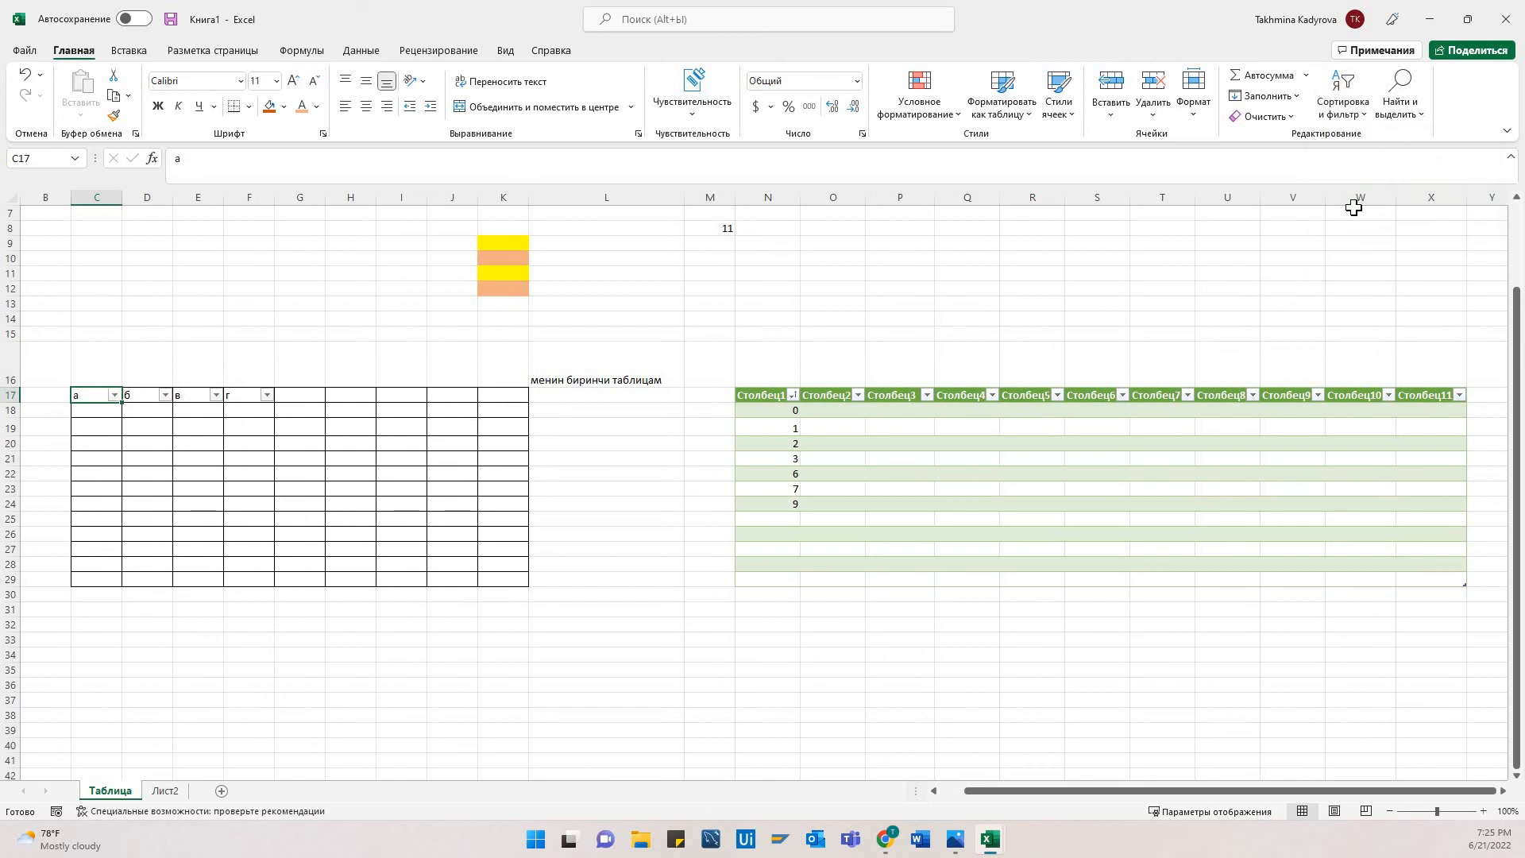
left_click(114, 396)
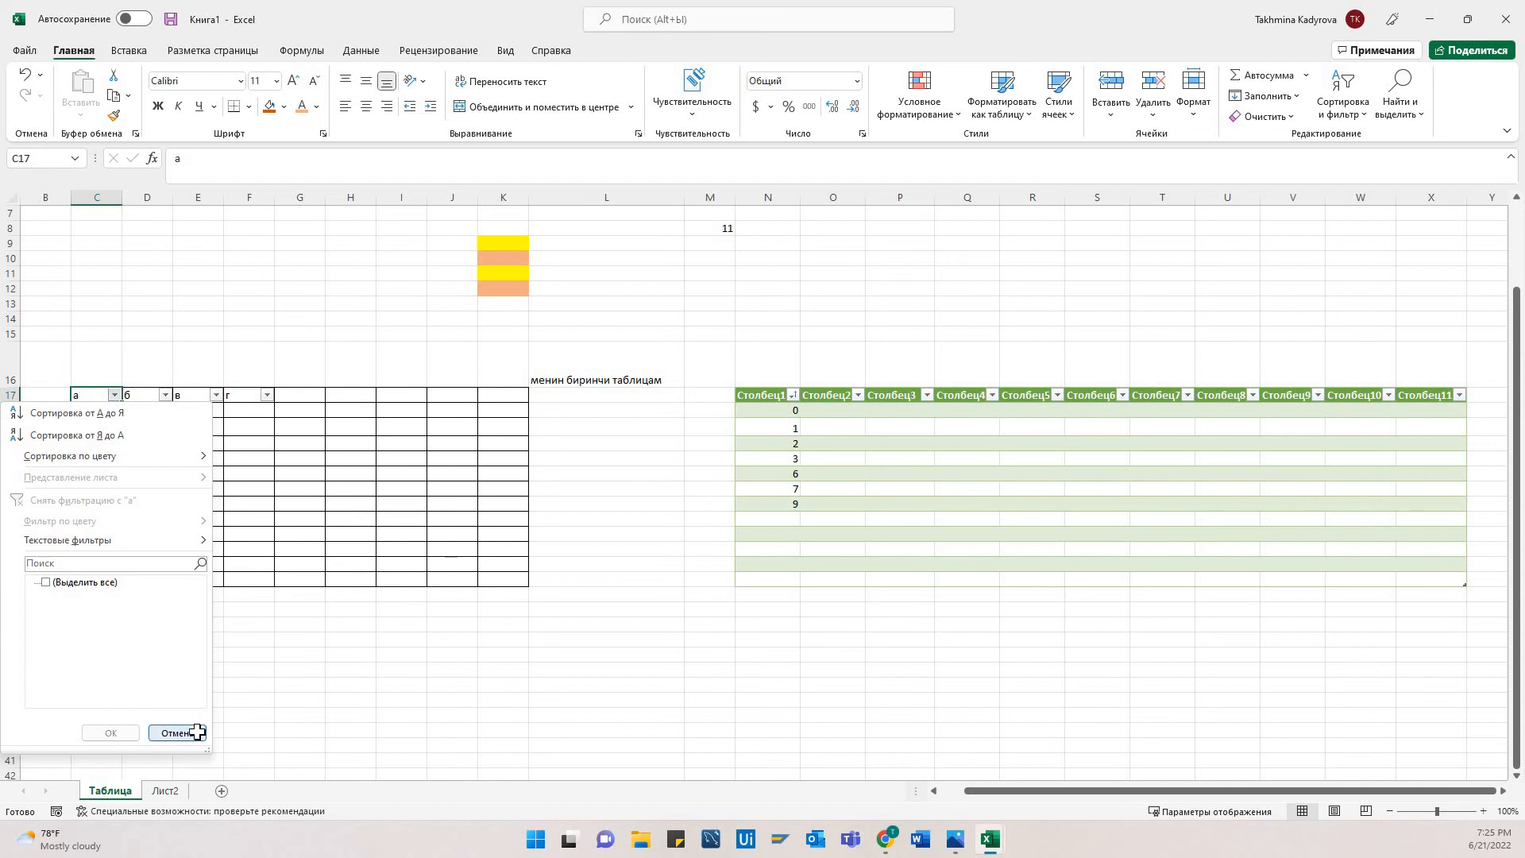
left_click(275, 722)
left_click(278, 724)
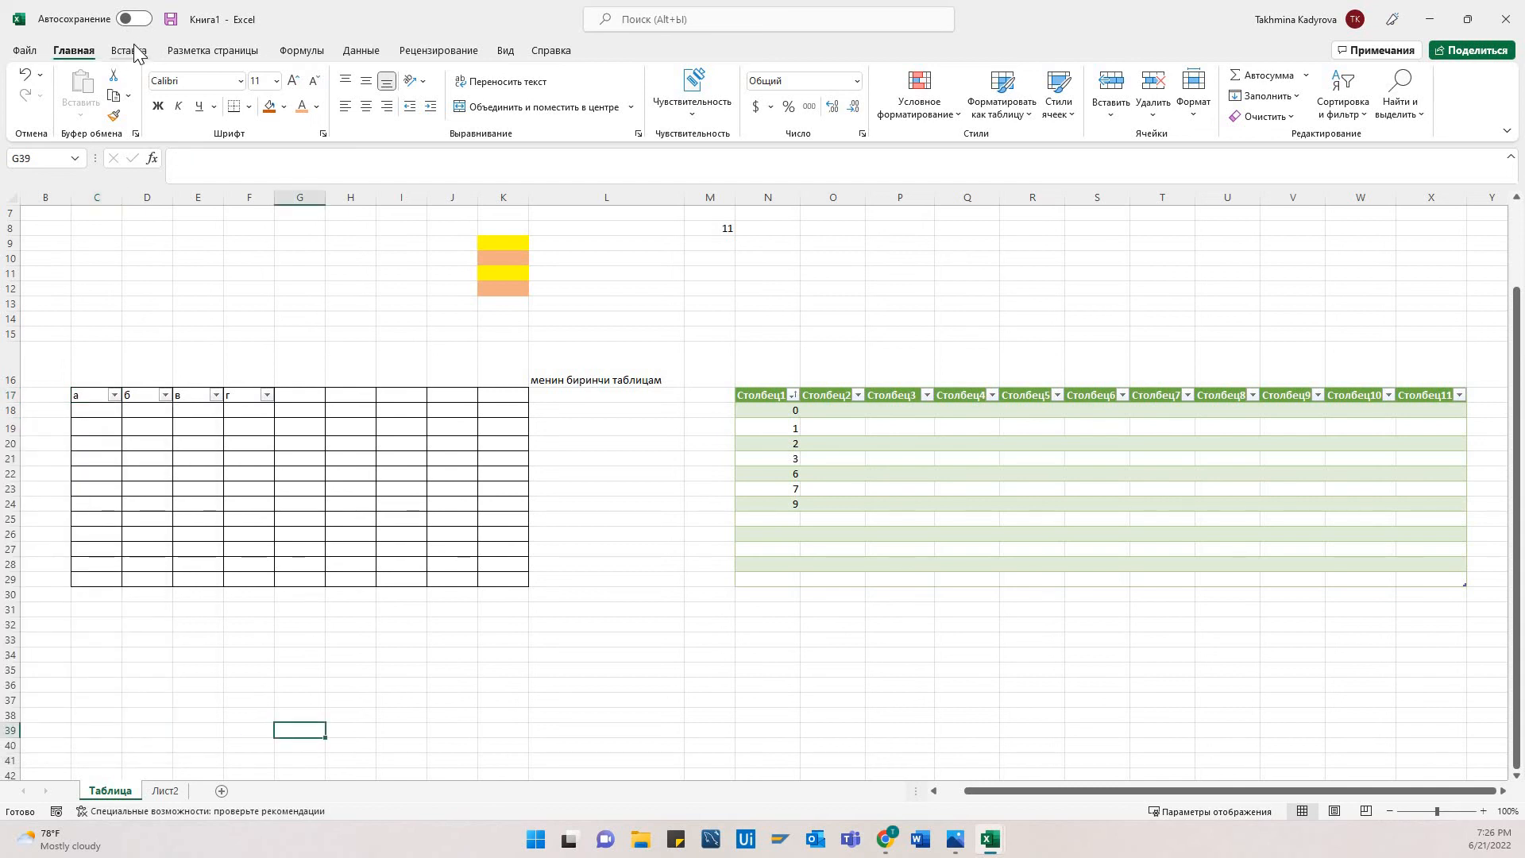
- Insert the picture download (1).jpg from this device's Сохраненные фотографии folder into the sheet
left_click(129, 50)
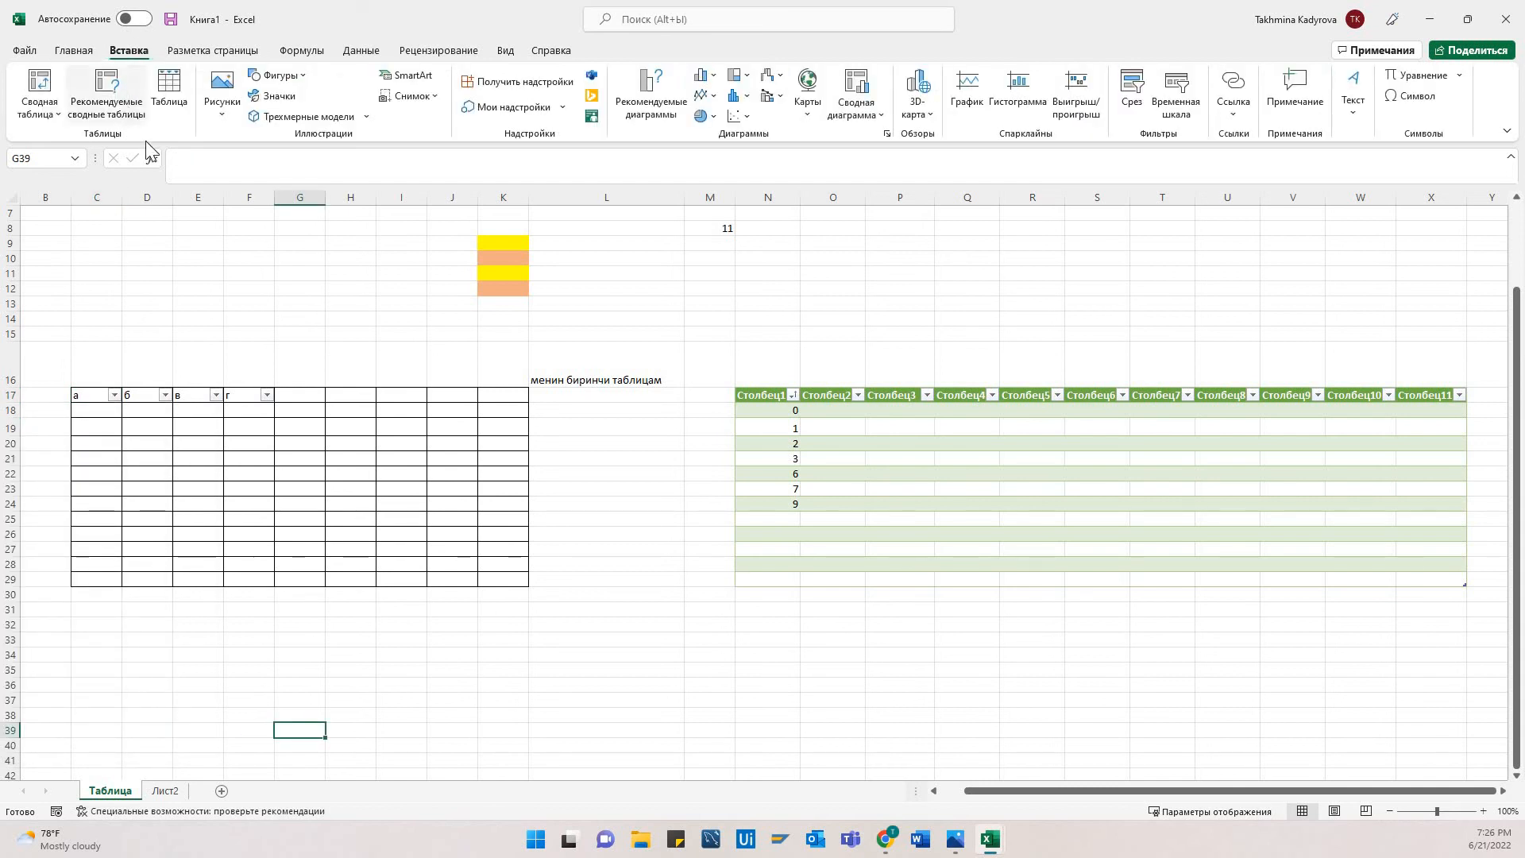
left_click(225, 99)
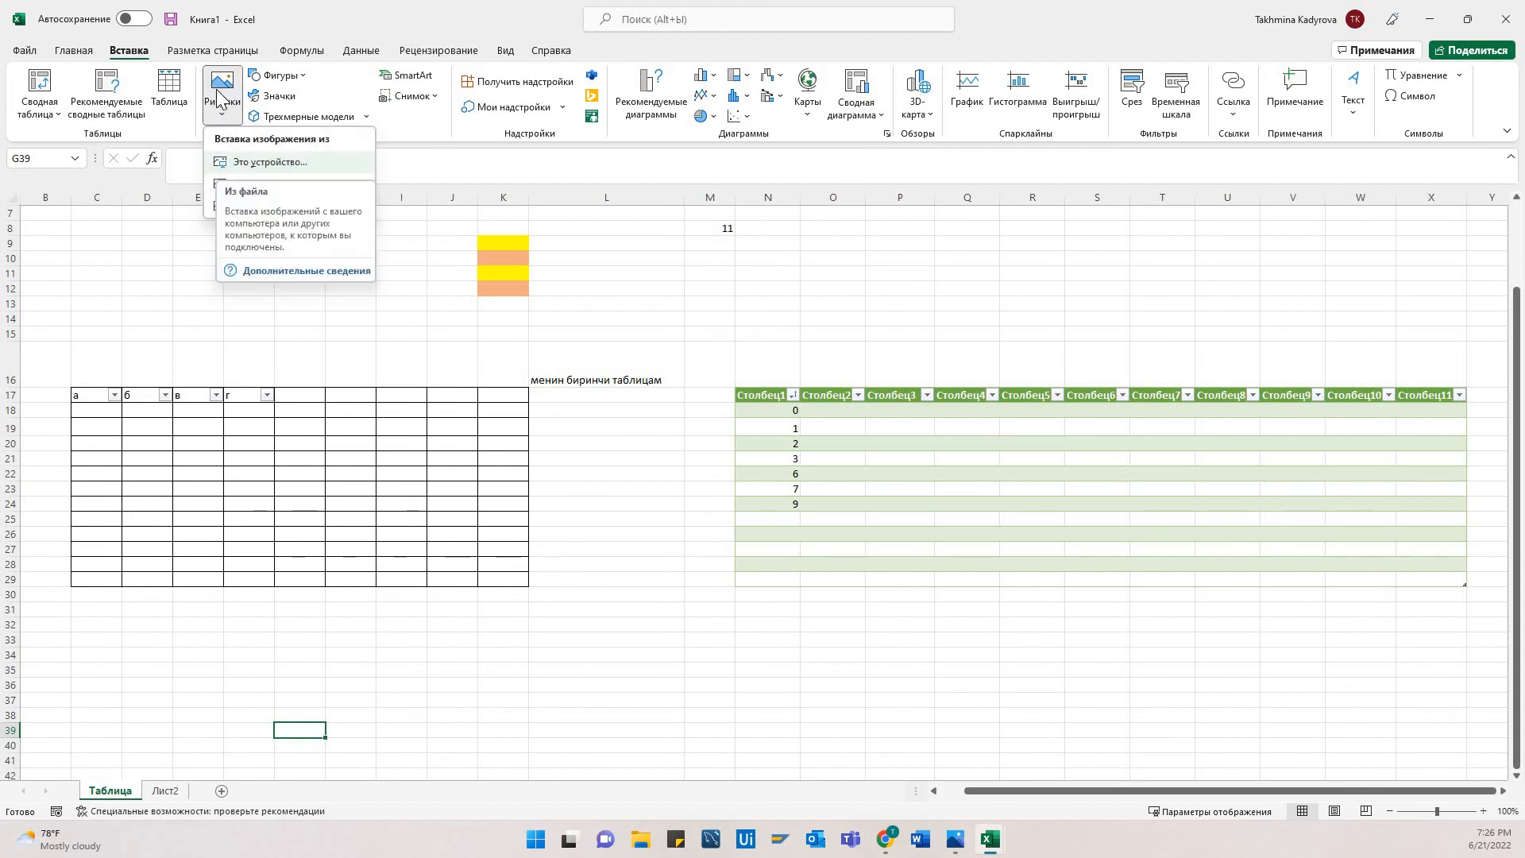
left_click(259, 167)
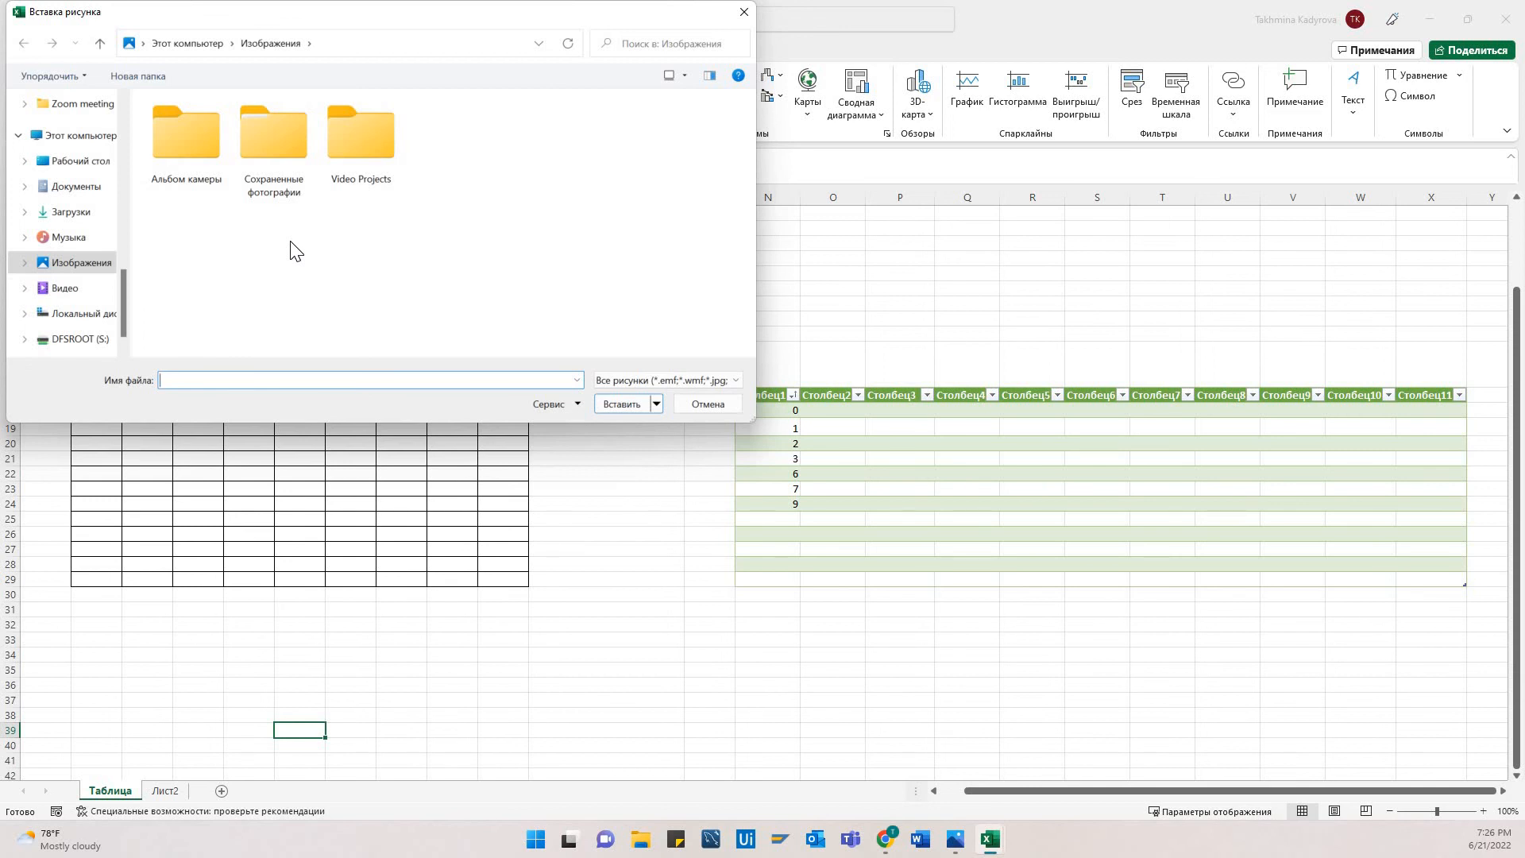
double_click(273, 139)
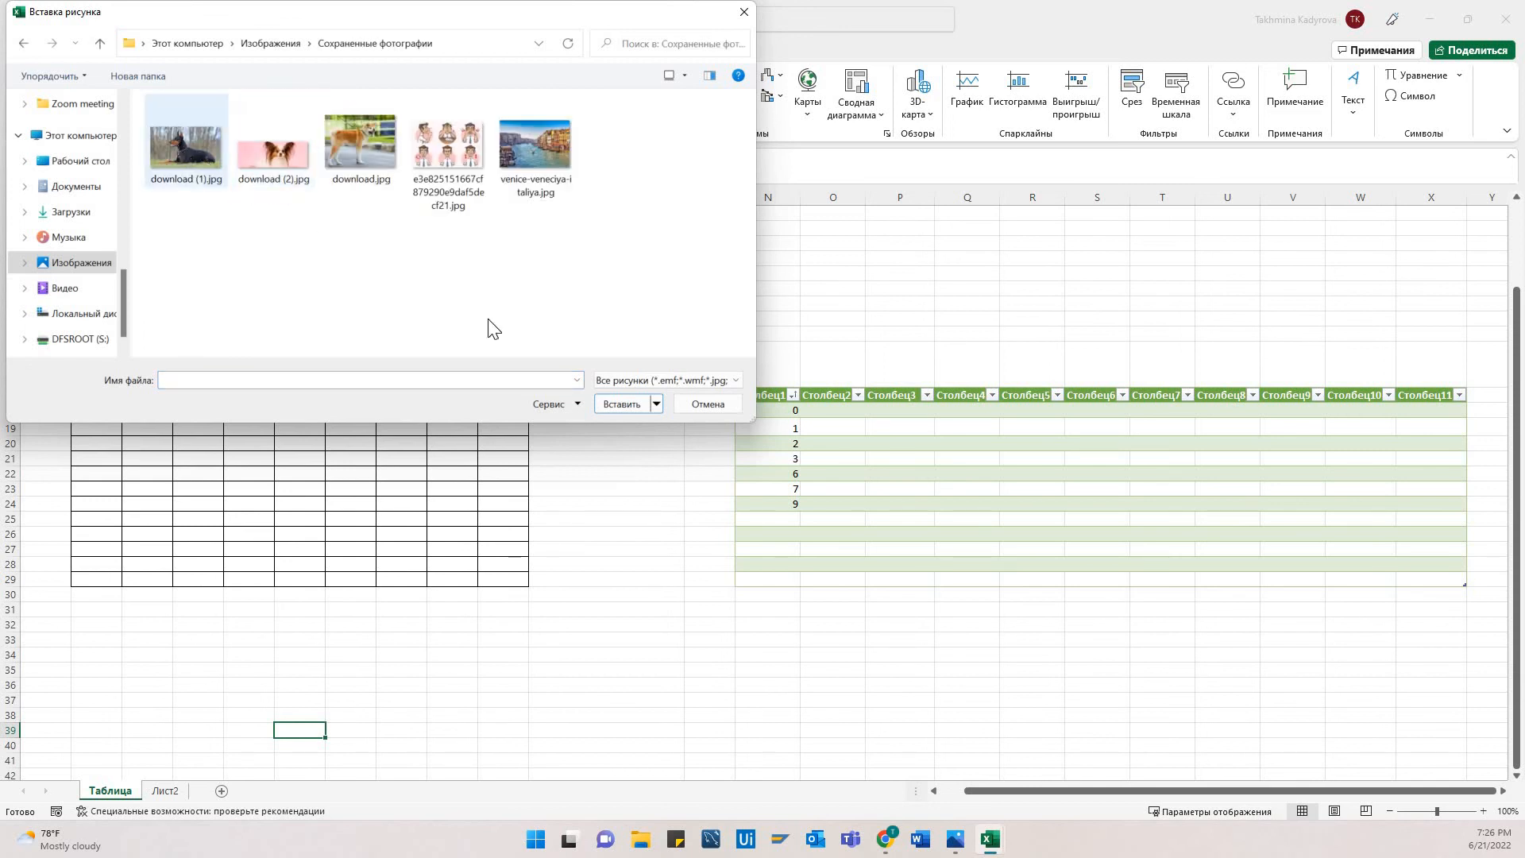
left_click(626, 404)
left_click(128, 50)
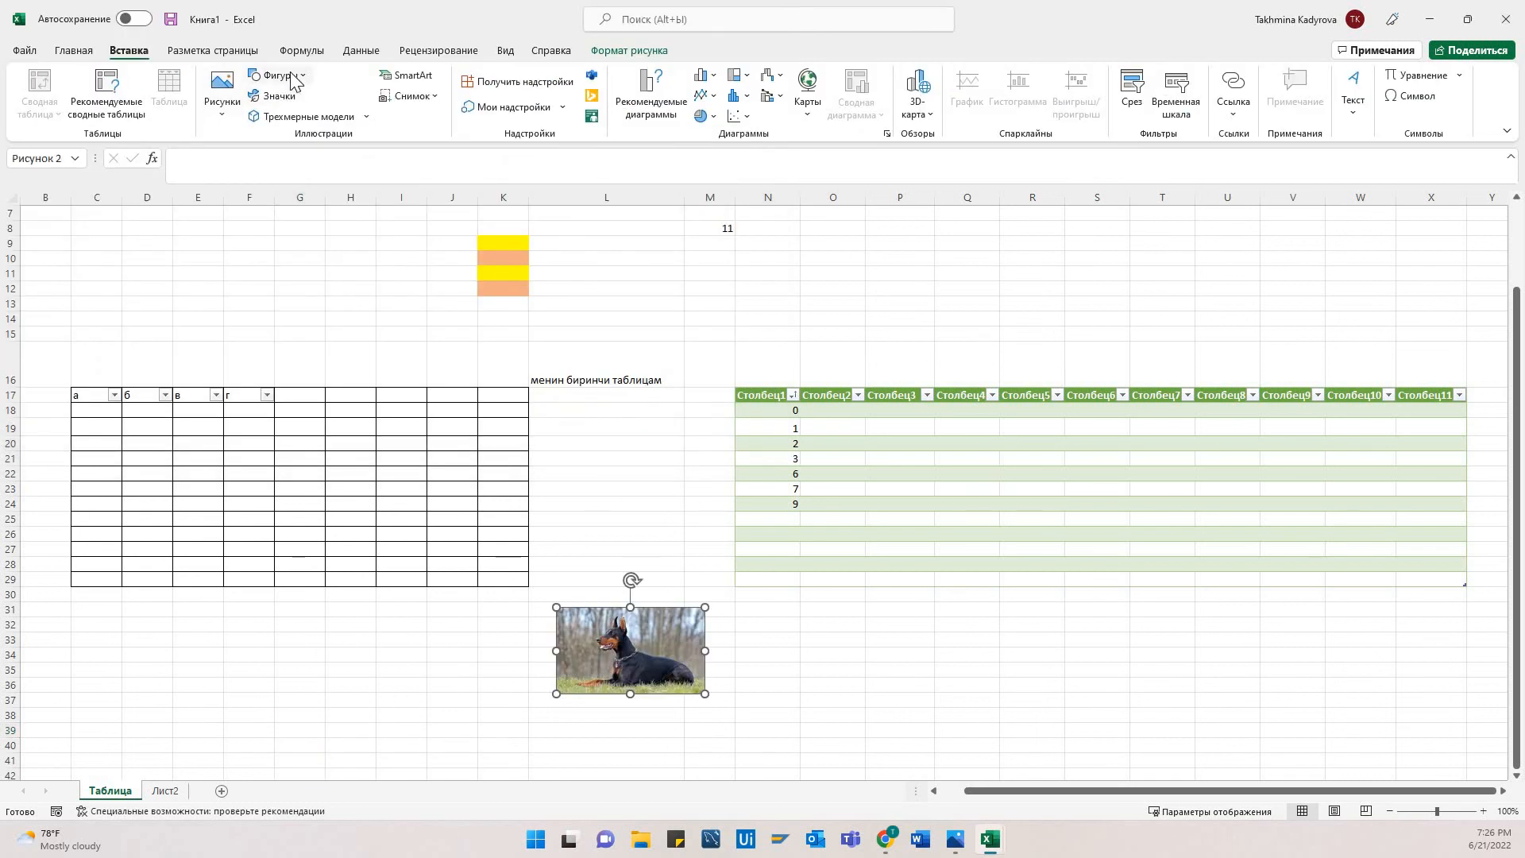
- Draw a blue rectangle shape beside the dog picture, spanning about columns N to P and rows 32 to 38
left_click(276, 75)
left_click(305, 124)
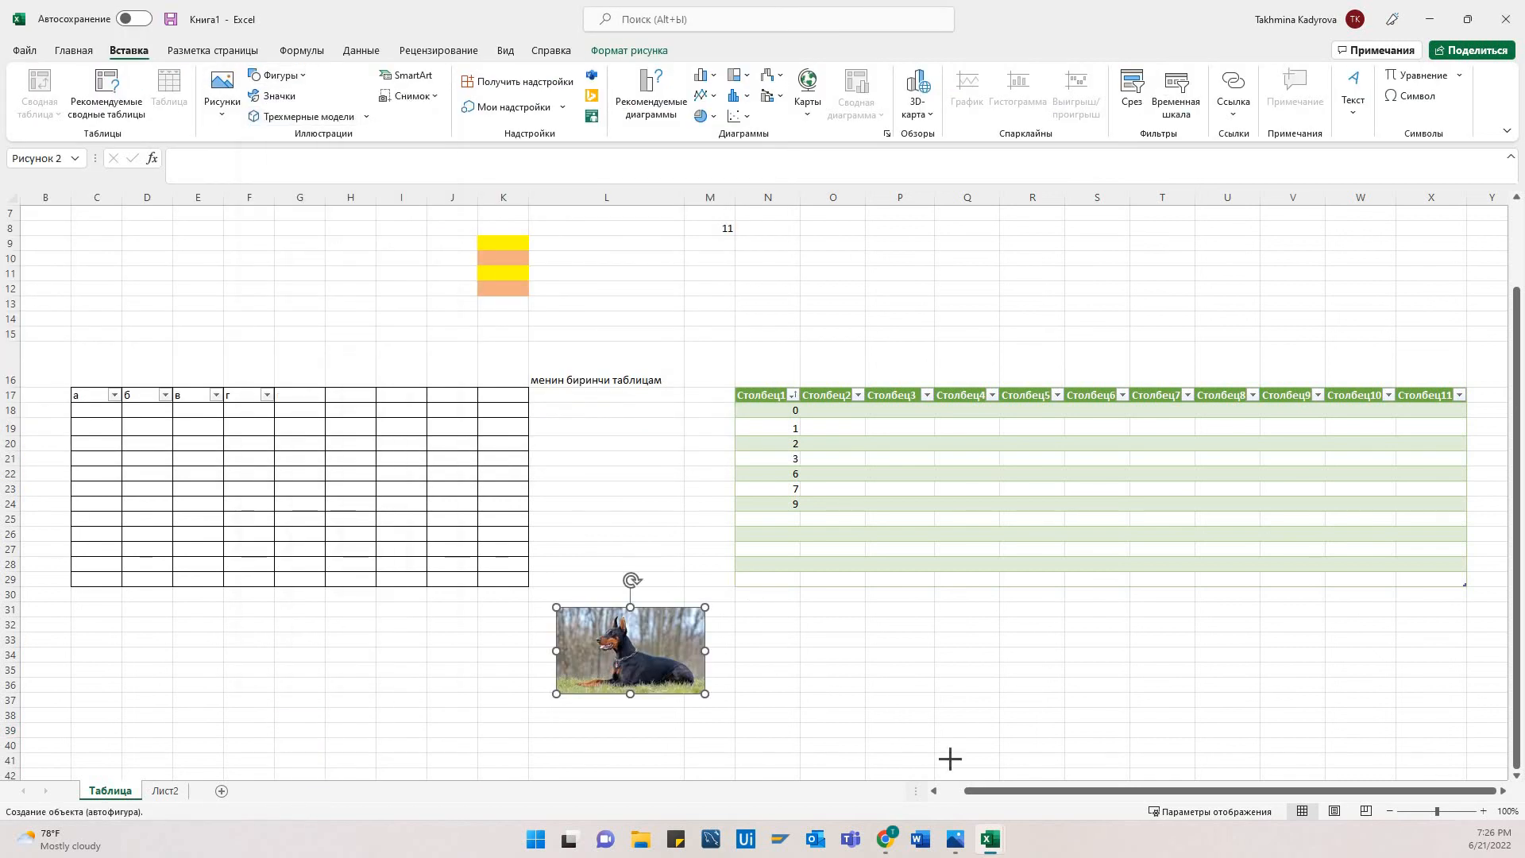
left_click_drag(919, 729, 764, 621)
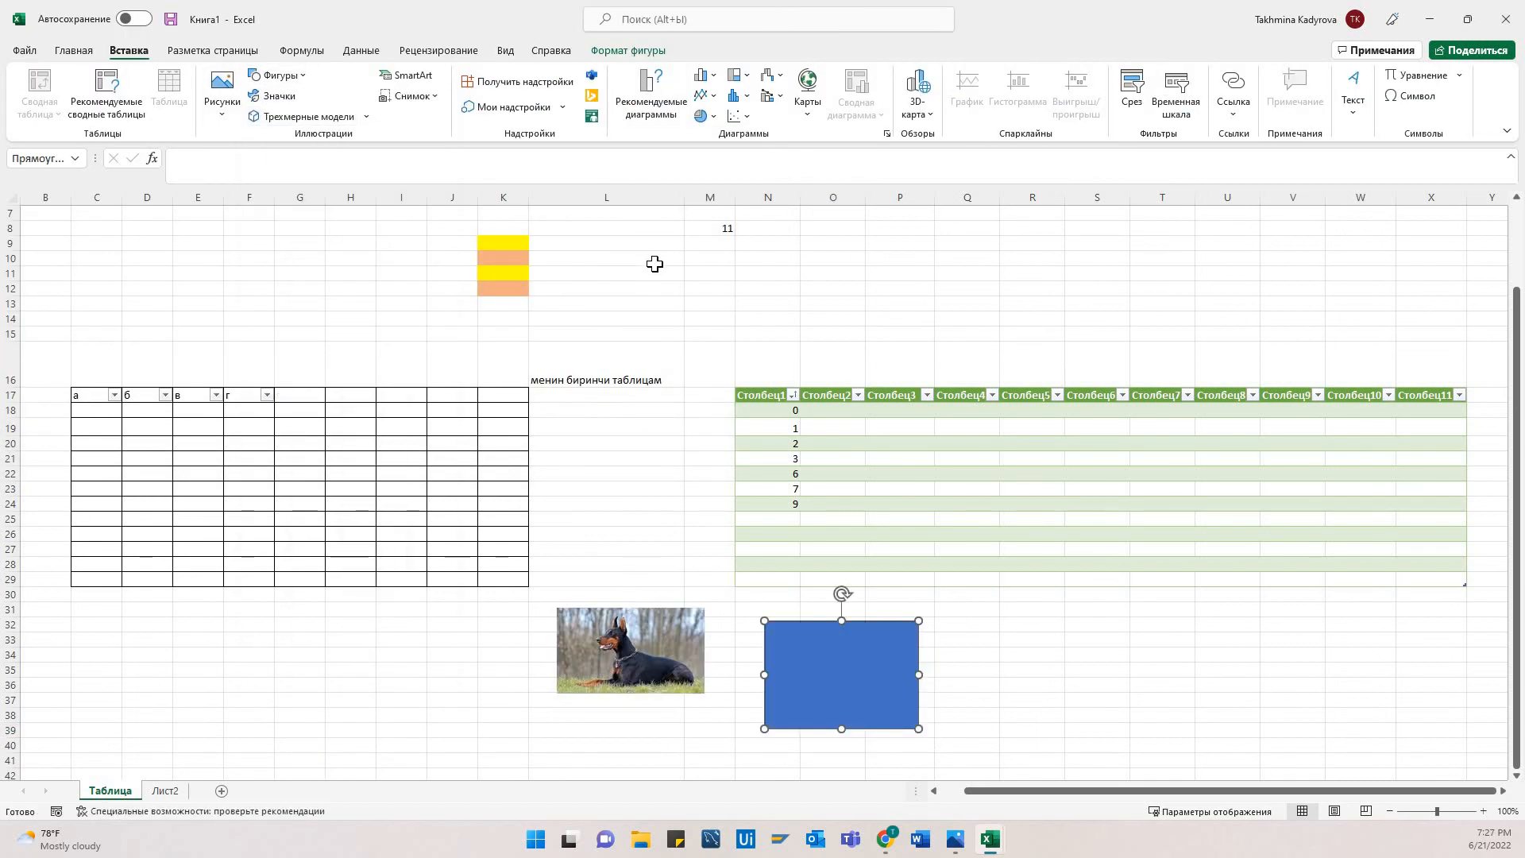
left_click(301, 50)
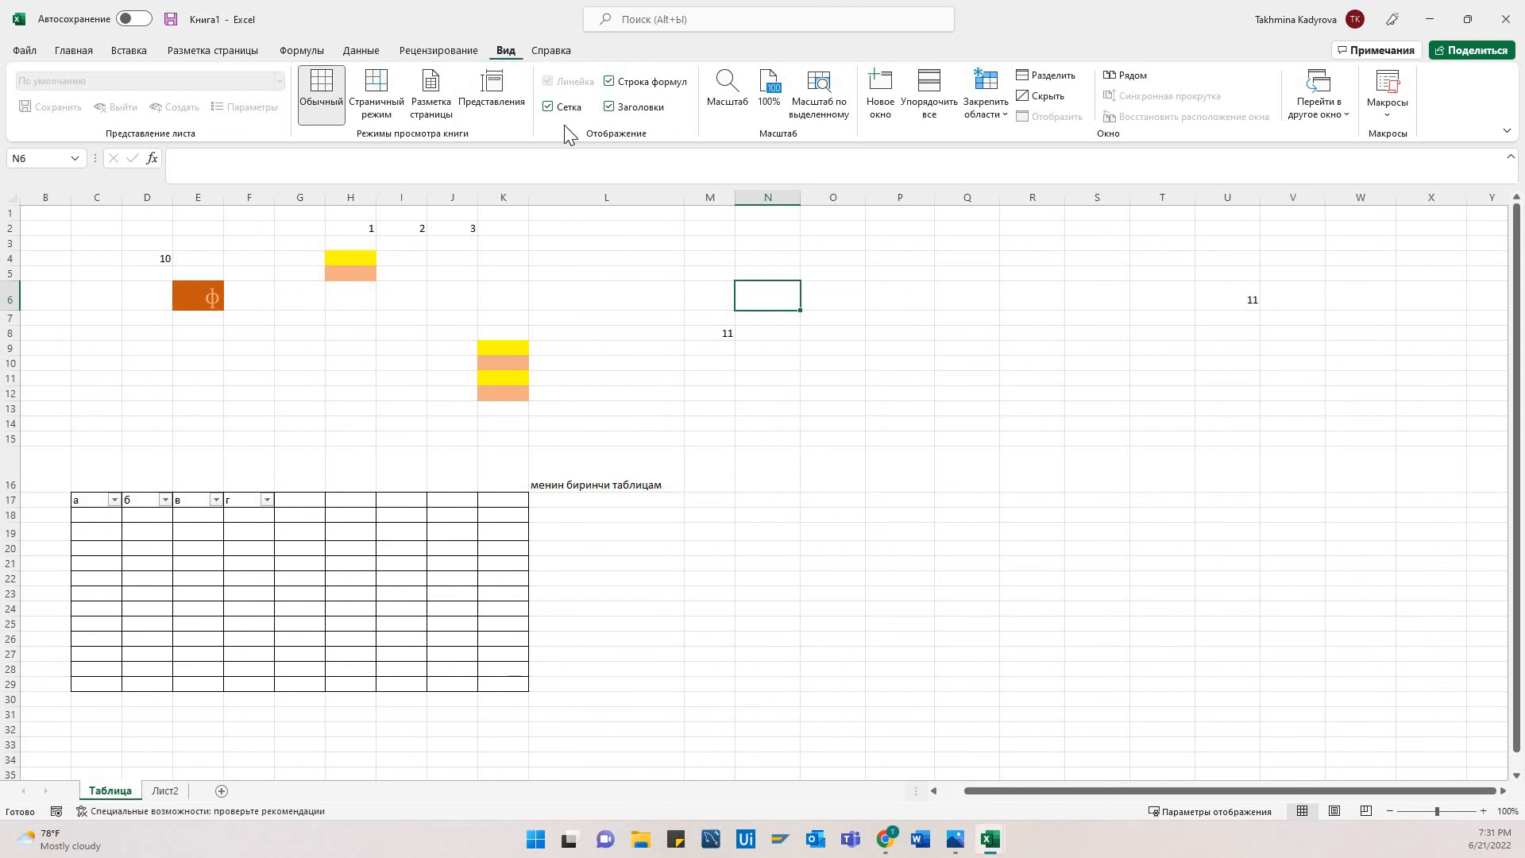
- Freeze the sheet's top row and scroll through the blue table to check that its headers stay in view
left_click(742, 210)
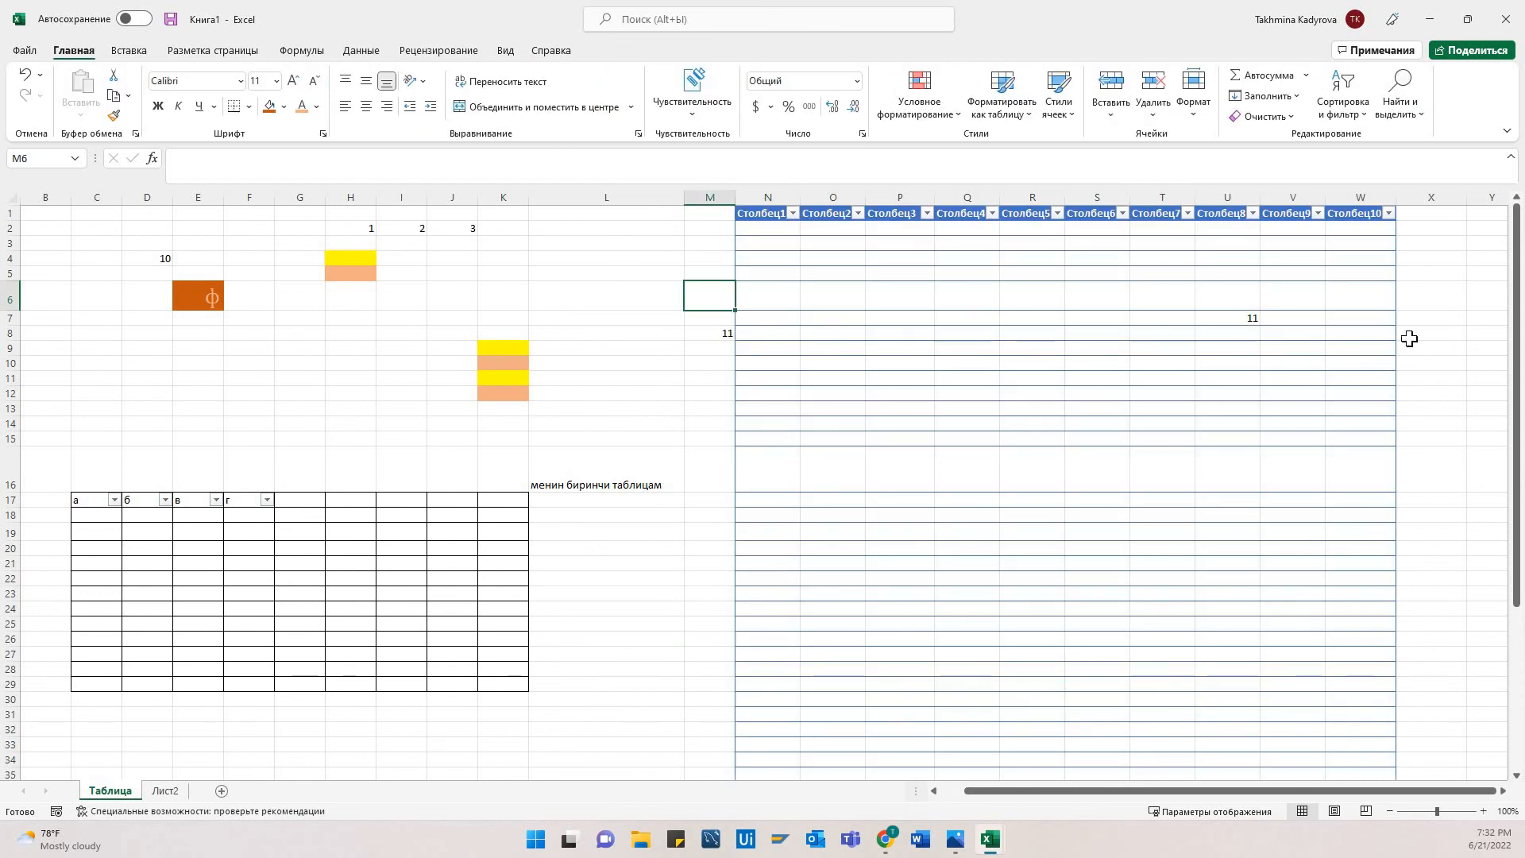
scroll(1409, 339, "down", 10)
scroll(1409, 340, "down", 13)
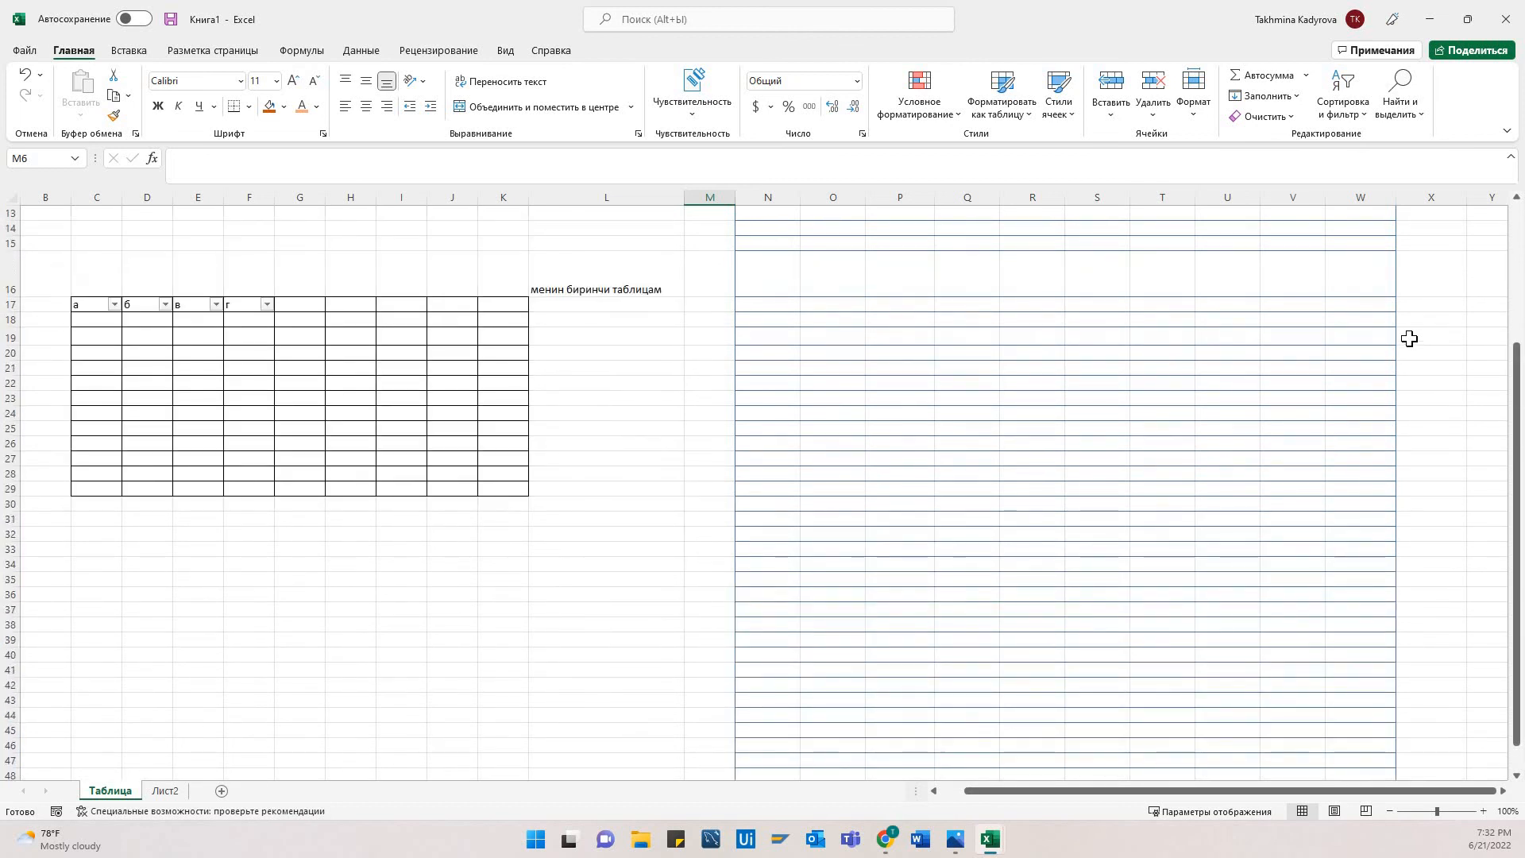
scroll(1409, 339, "up", 20)
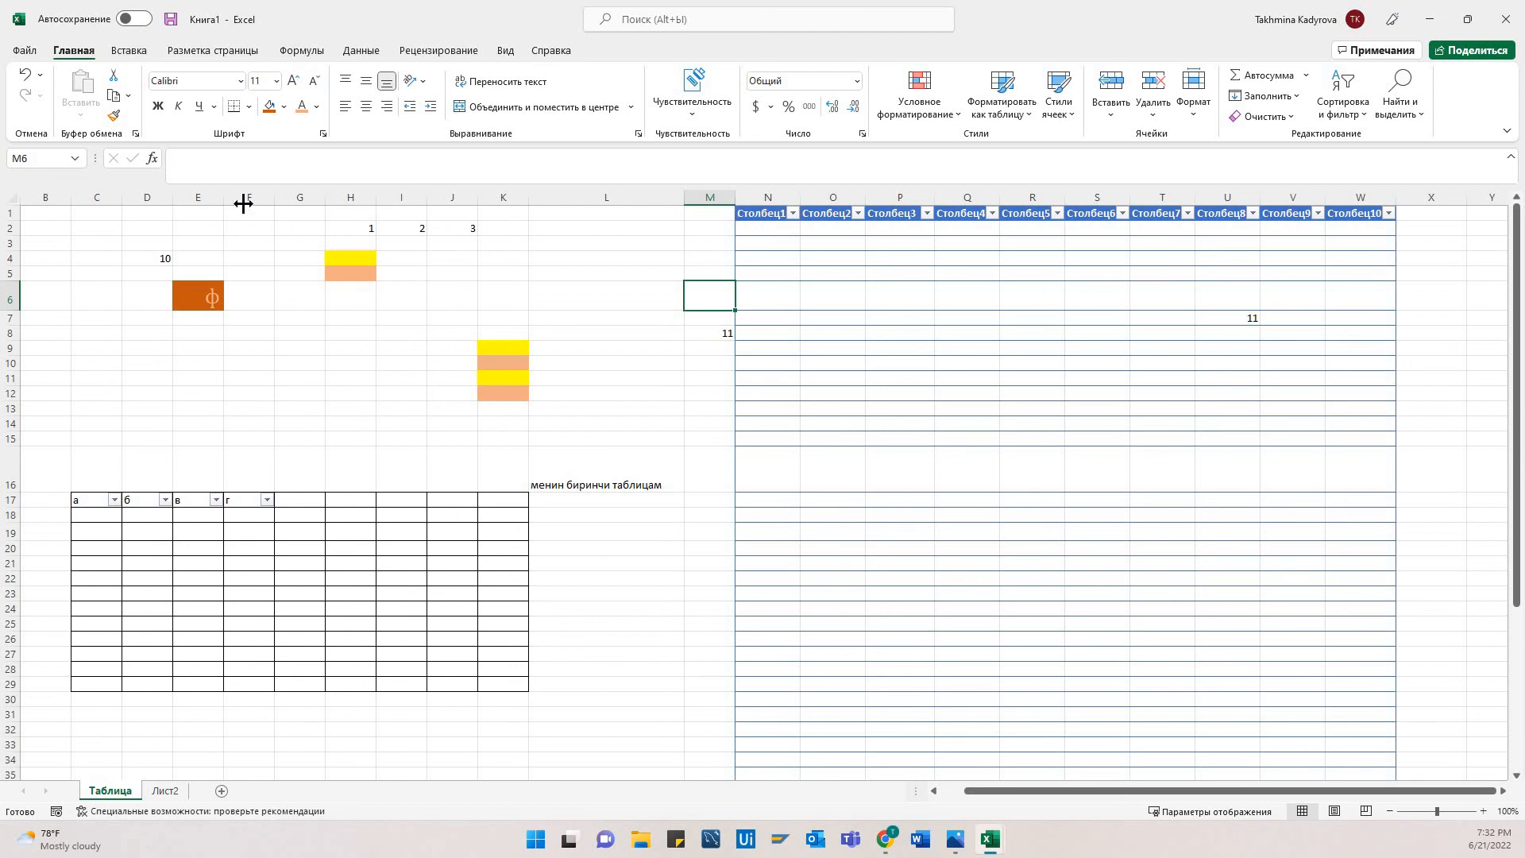
left_click(18, 213)
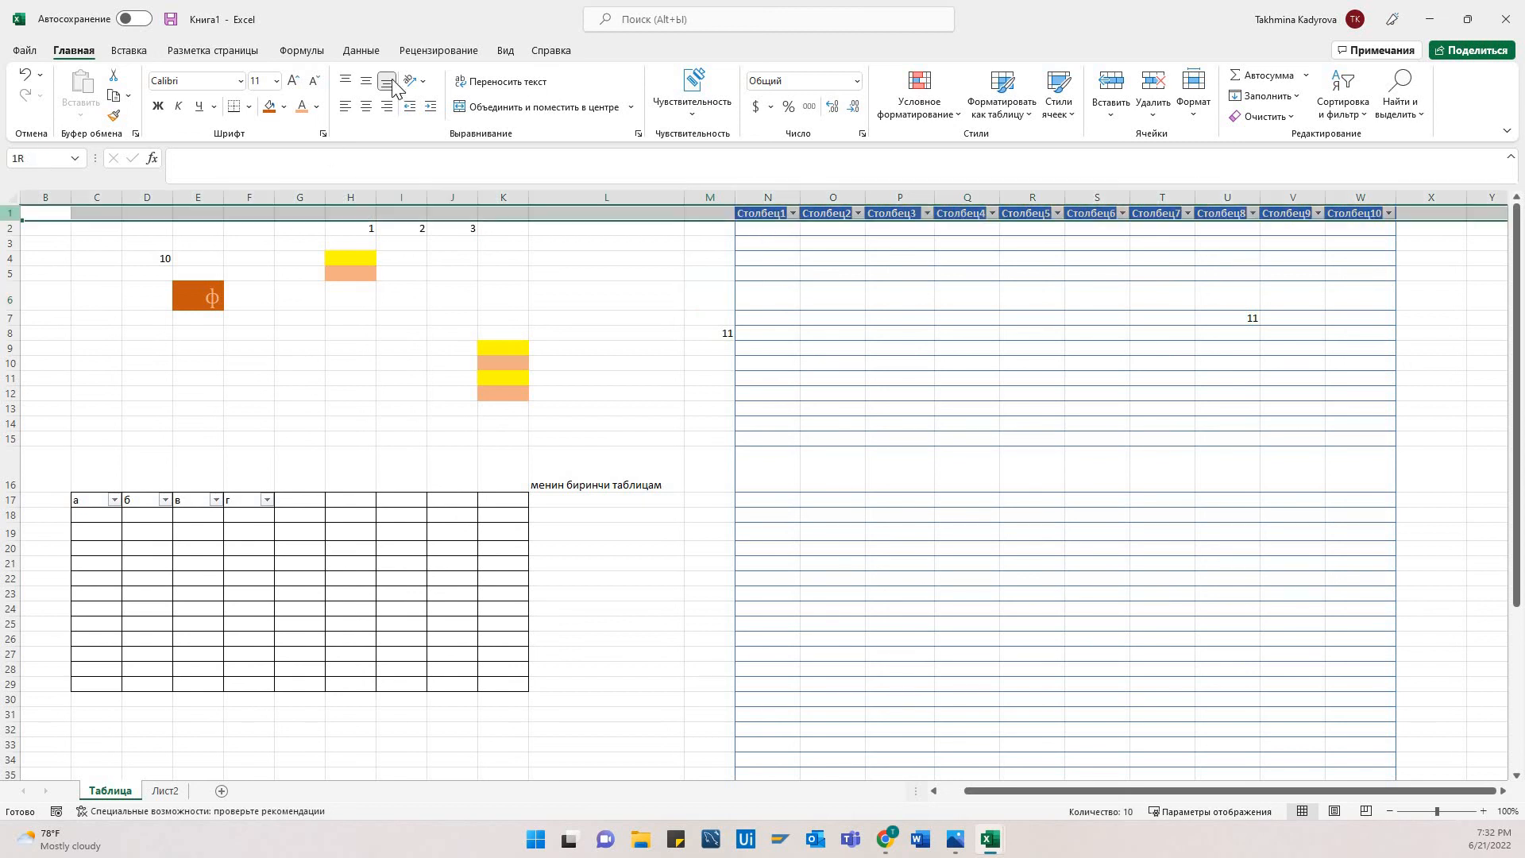
left_click(508, 53)
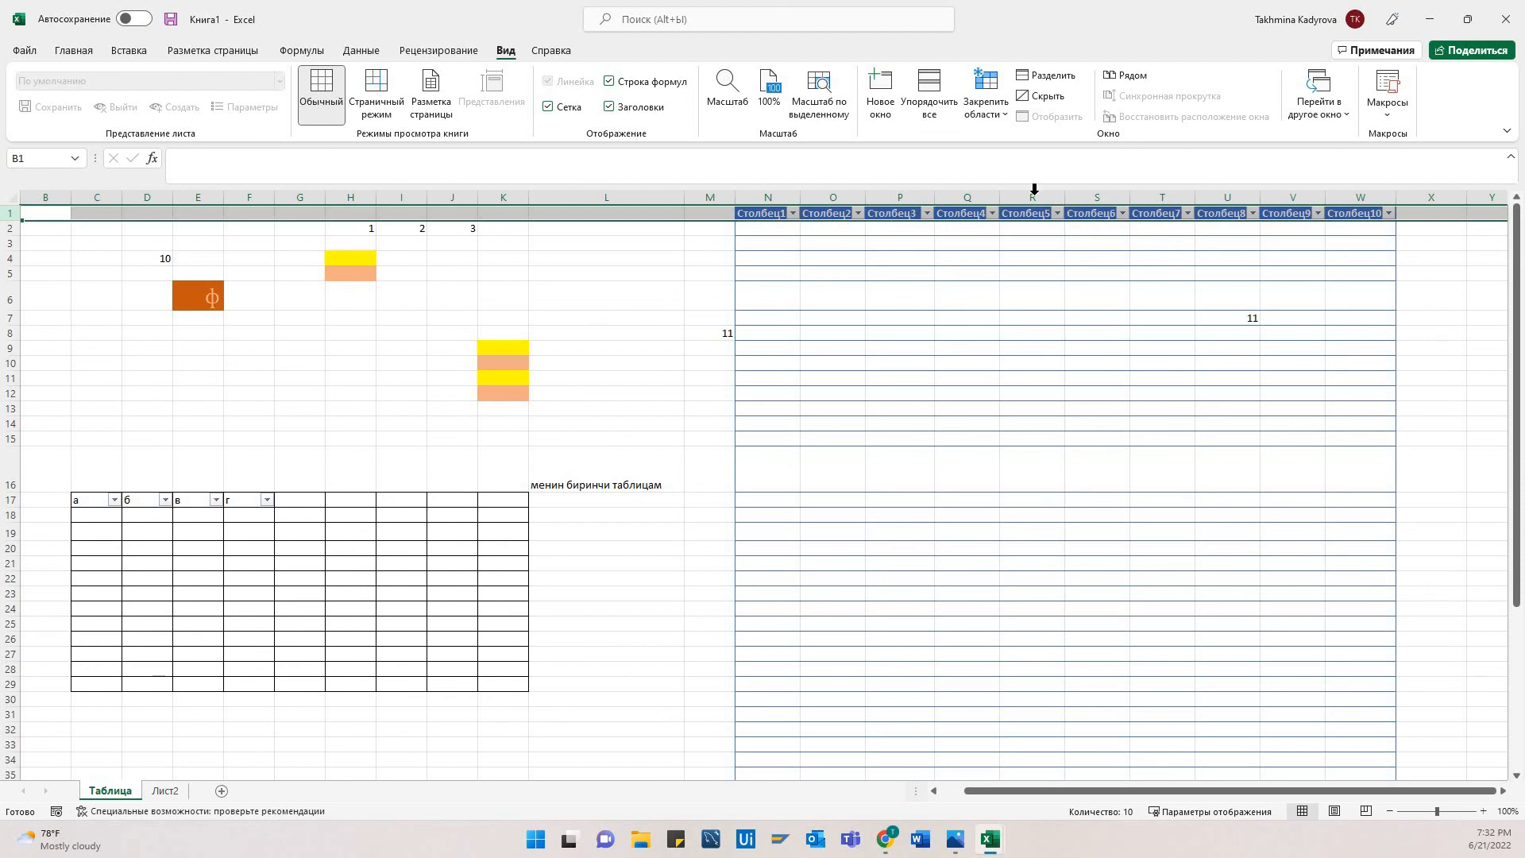
left_click(995, 118)
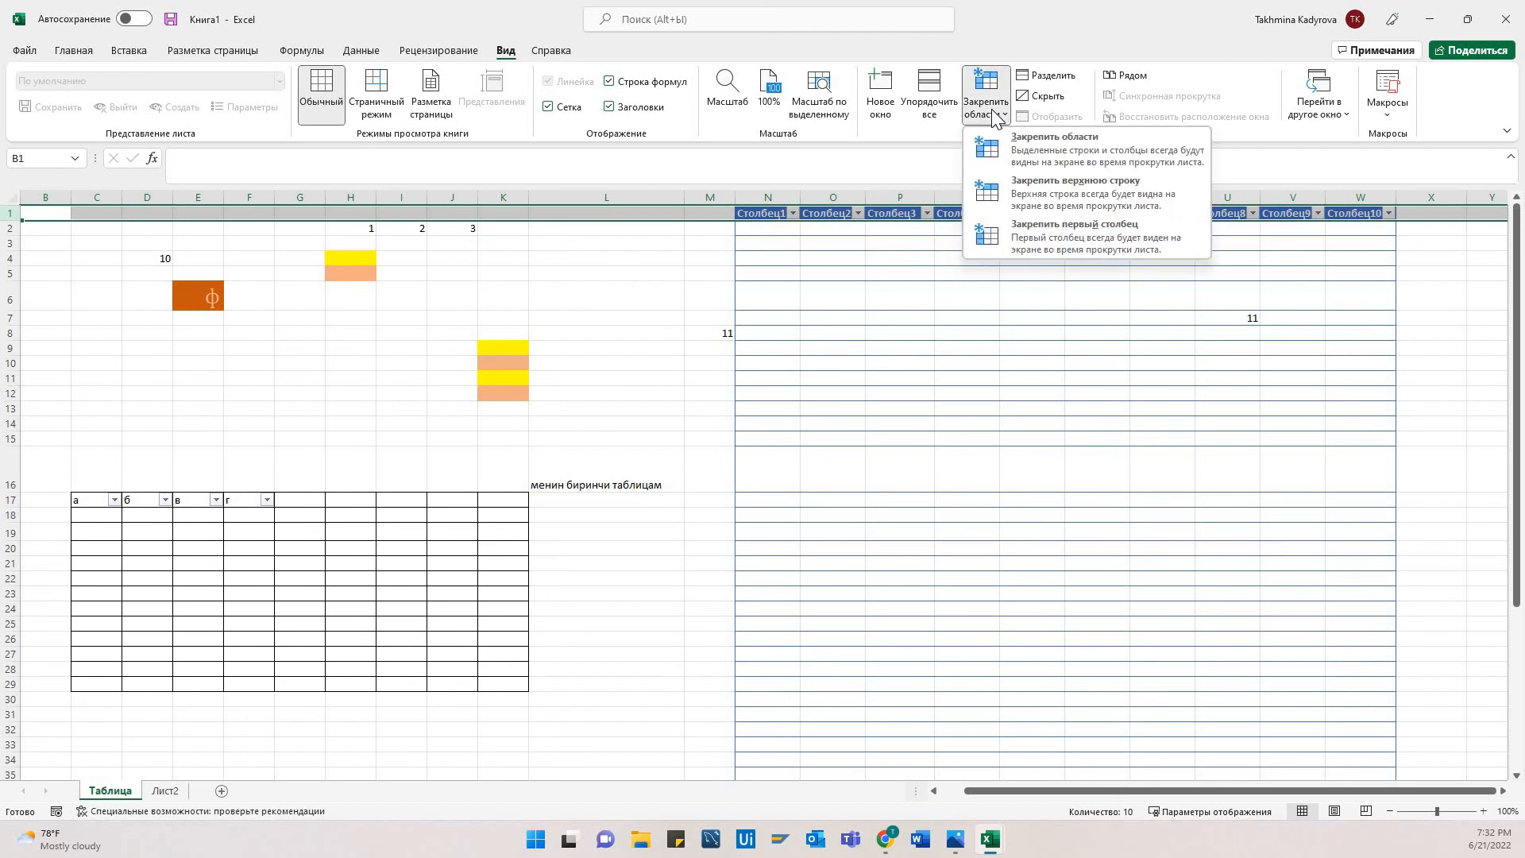
left_click(1085, 194)
left_click(1430, 317)
scroll(948, 353, "down", 12)
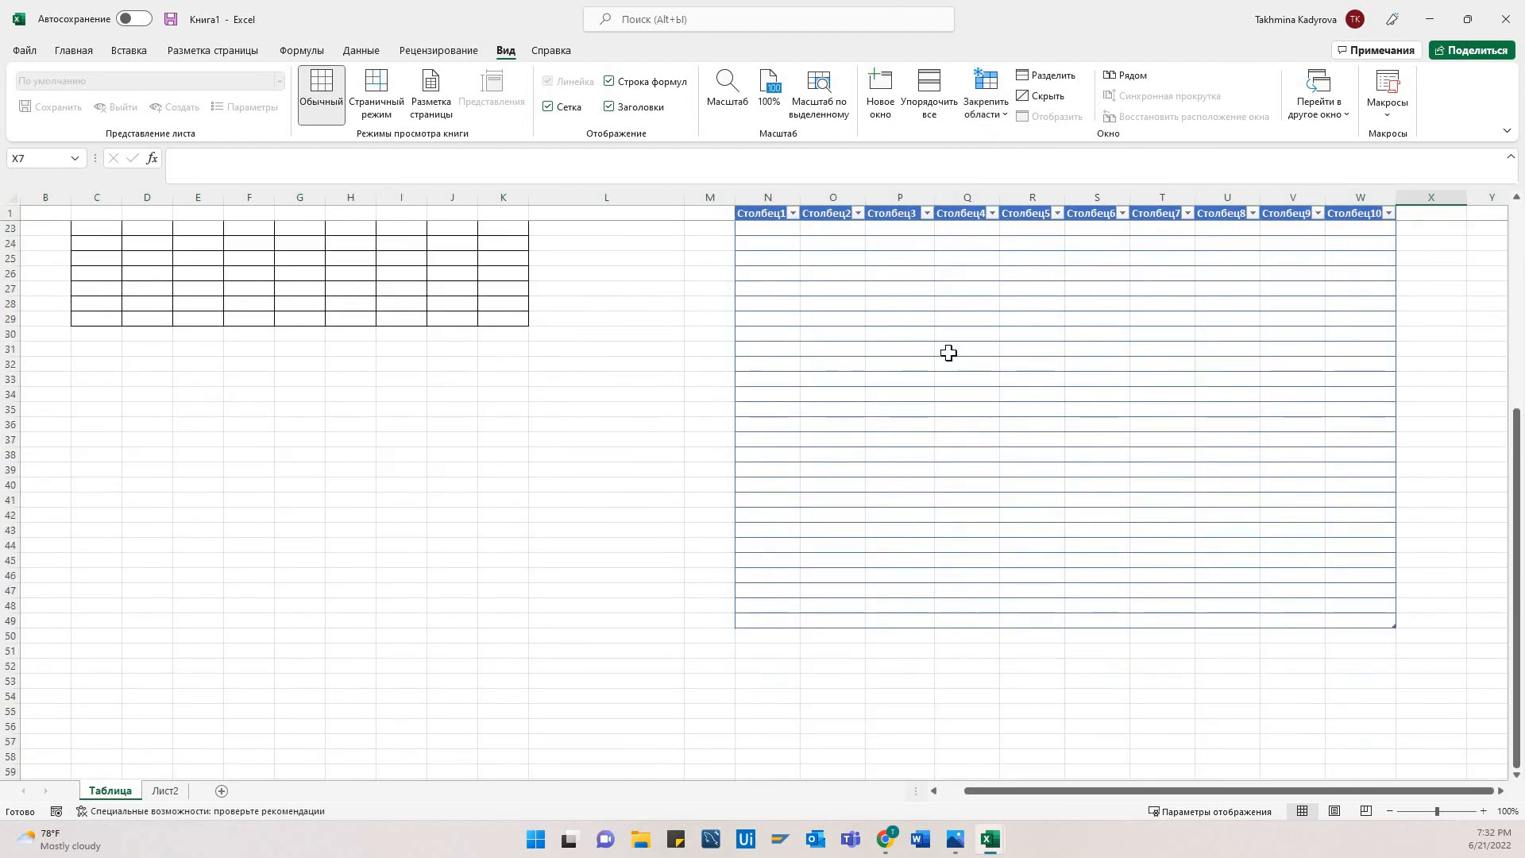
scroll(949, 353, "down", 4)
scroll(949, 352, "up", 16)
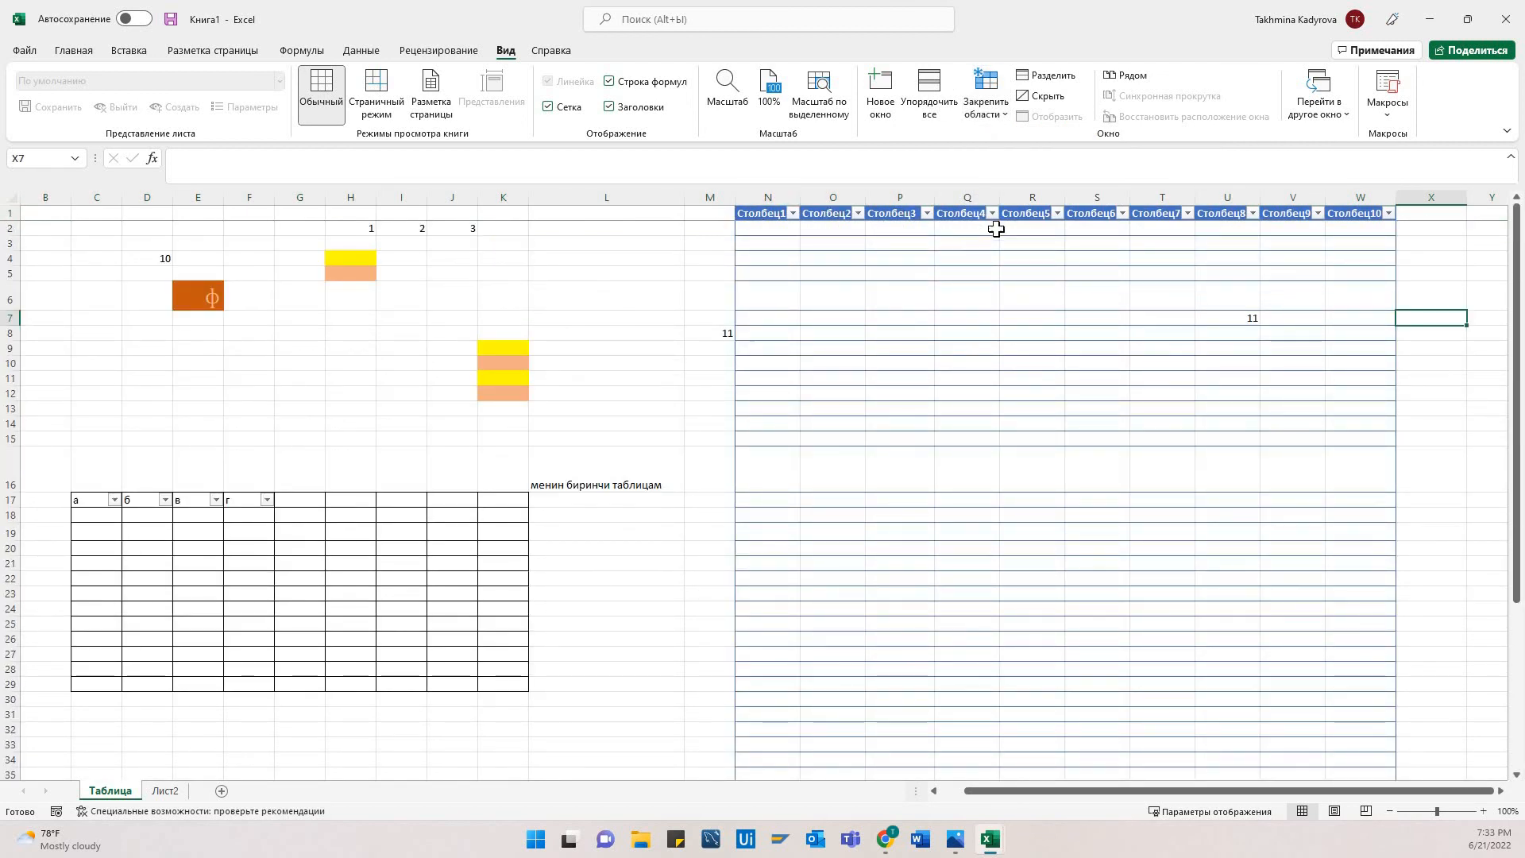
scroll(1042, 315, "down", 12)
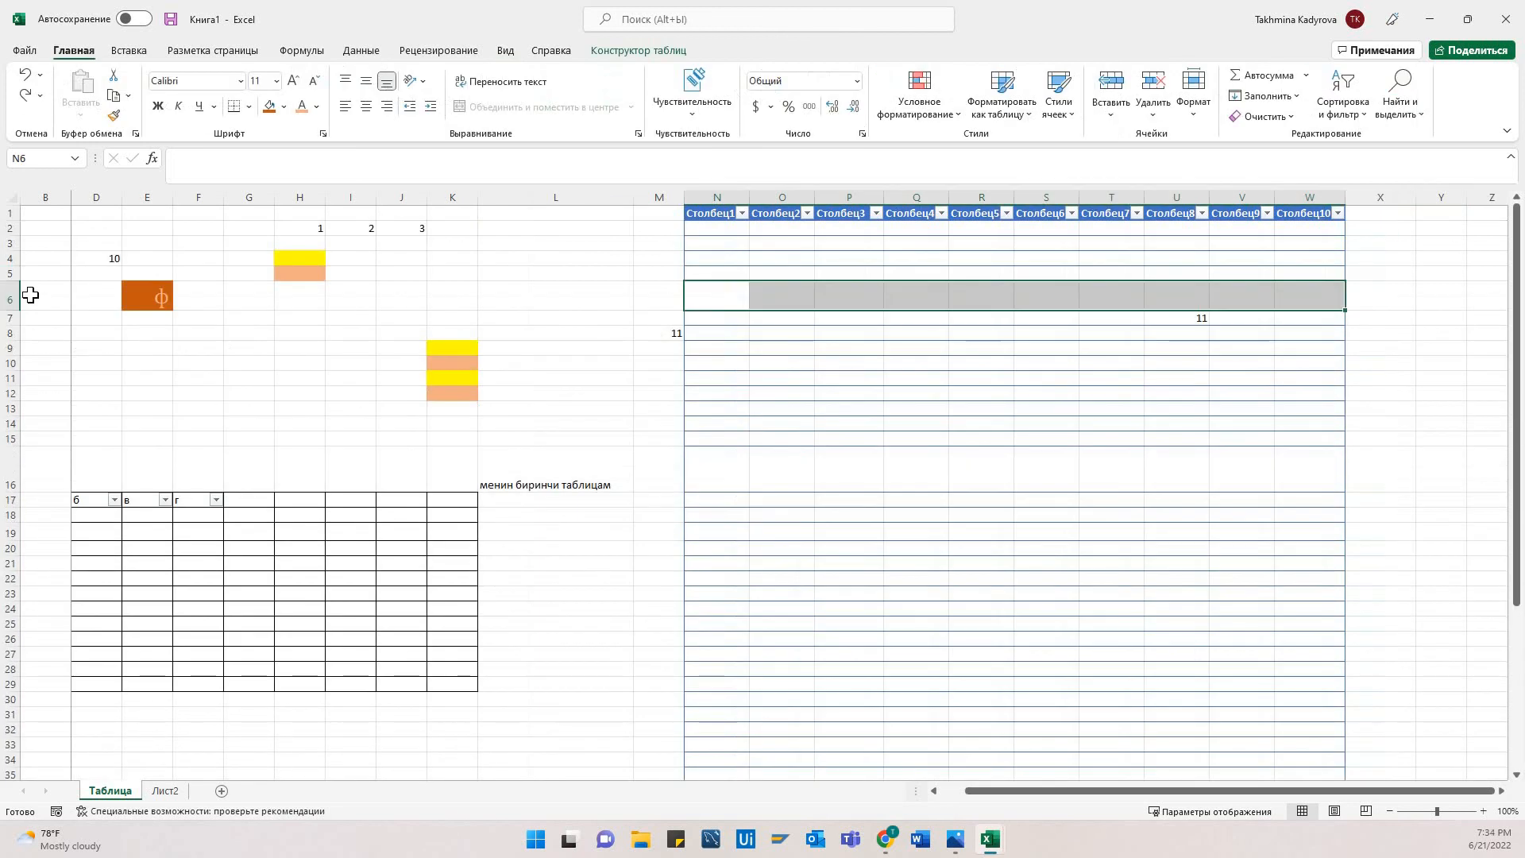
- Delete the entire row 6 and the entire column N, which holds Столбец1 of the blue table
left_click(9, 297)
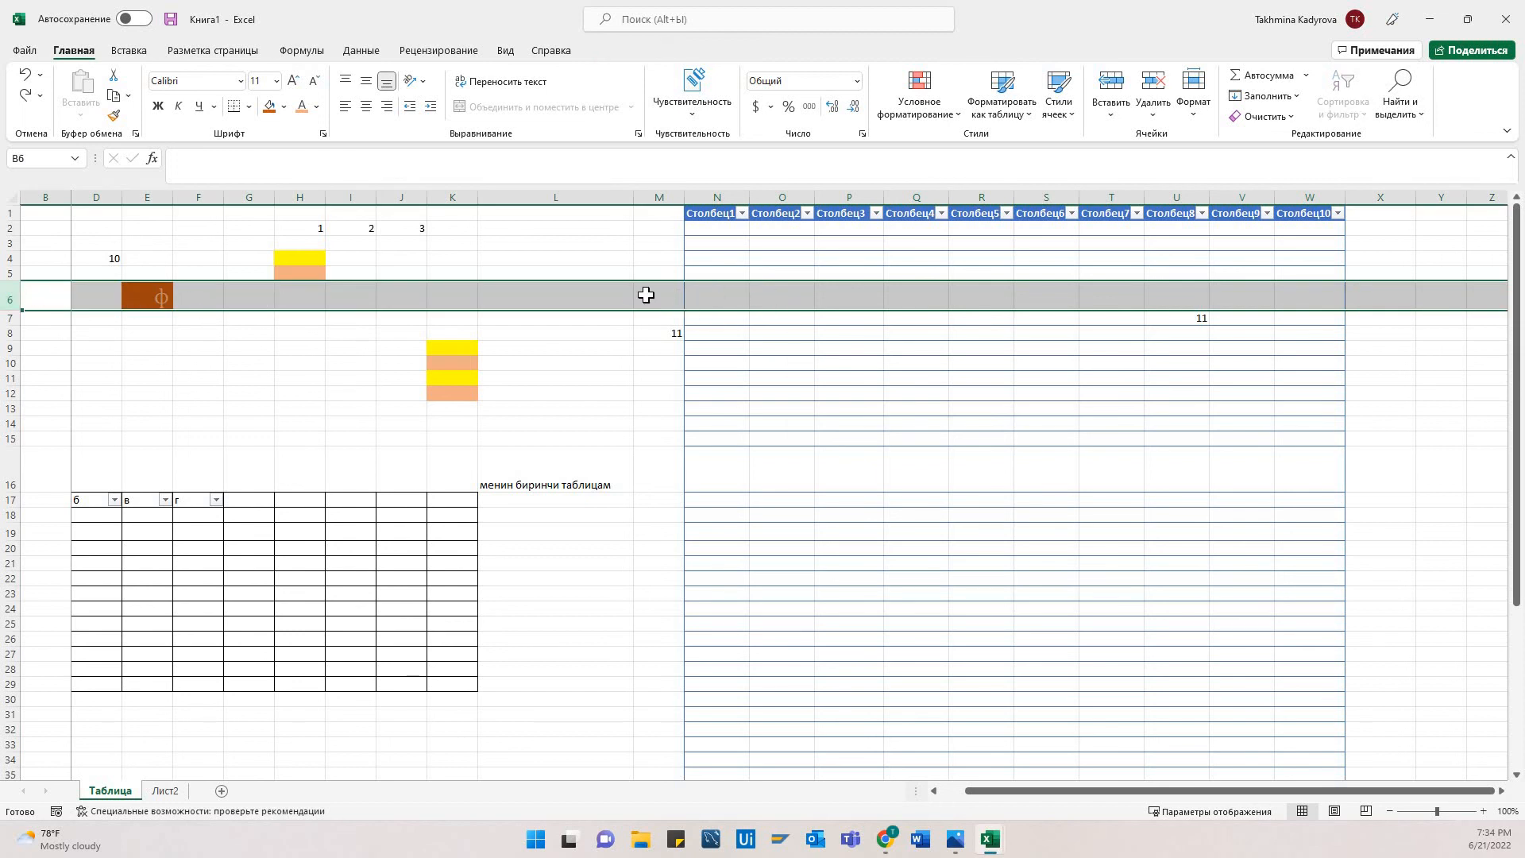
right_click(727, 296)
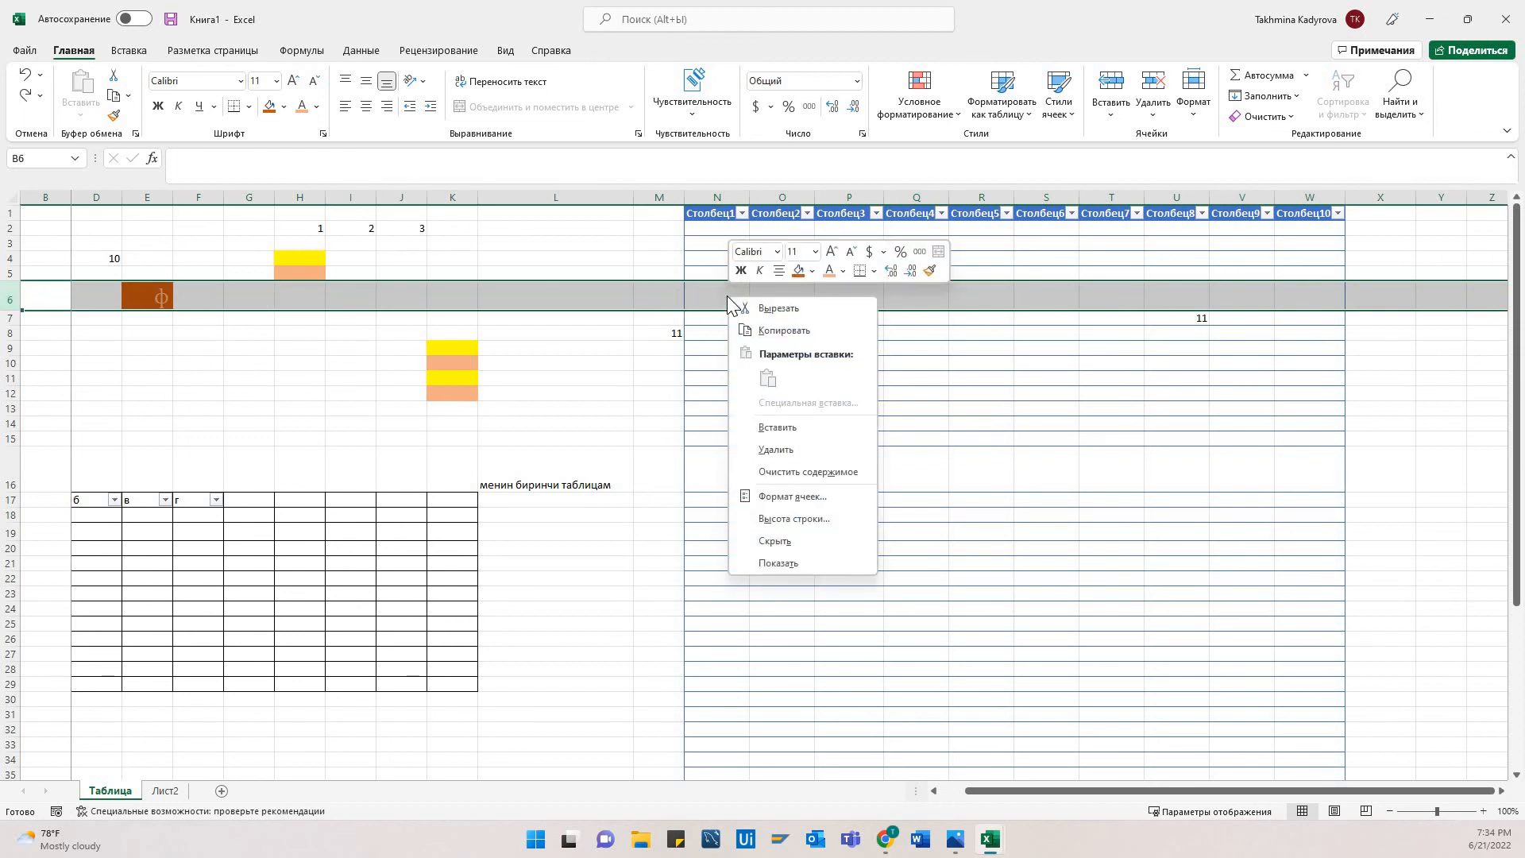
left_click(778, 451)
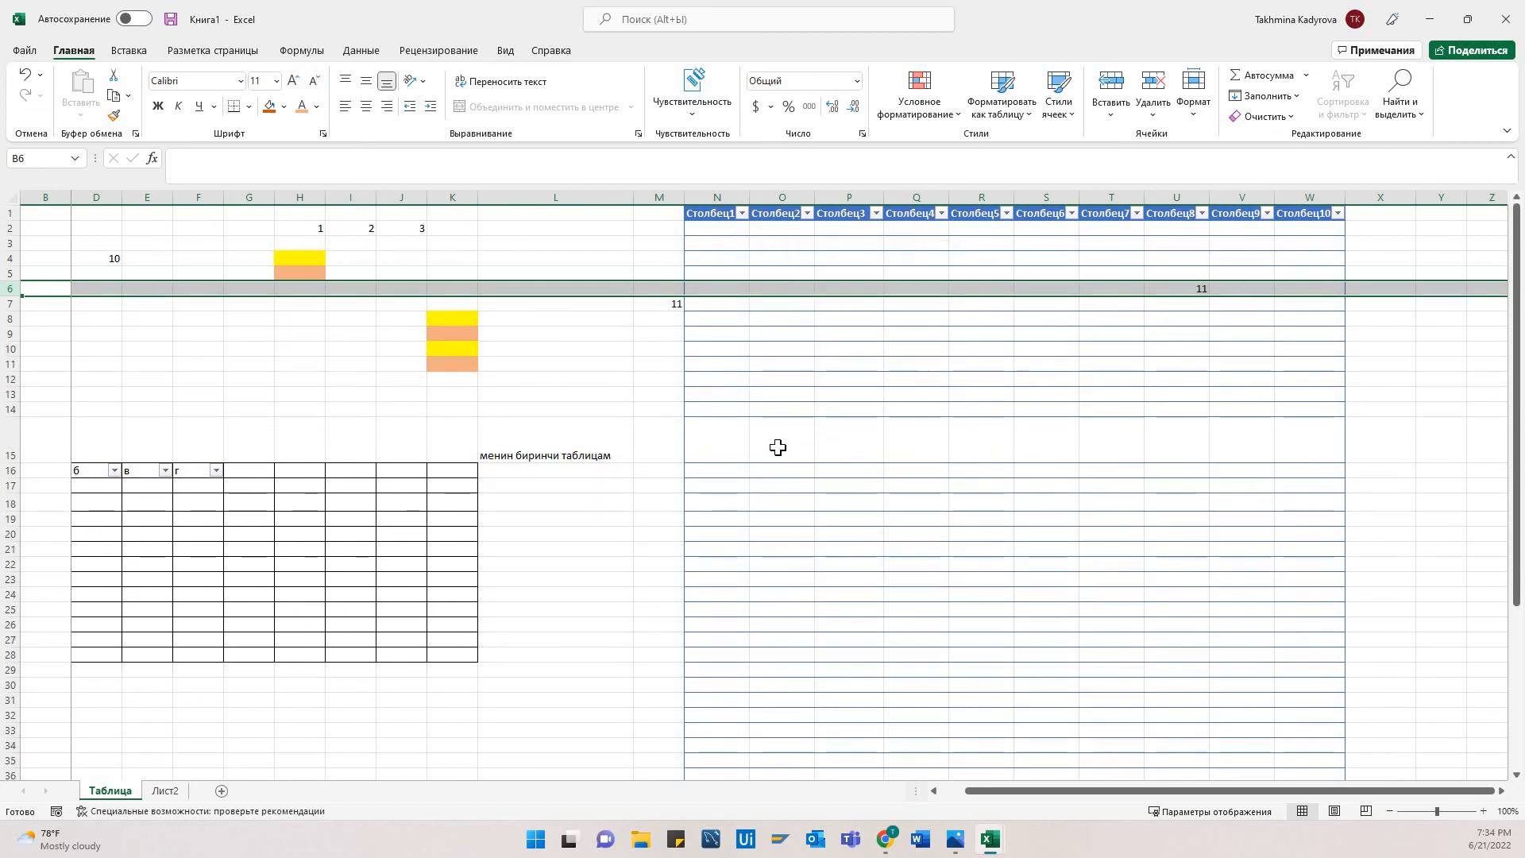
left_click(718, 199)
right_click(719, 202)
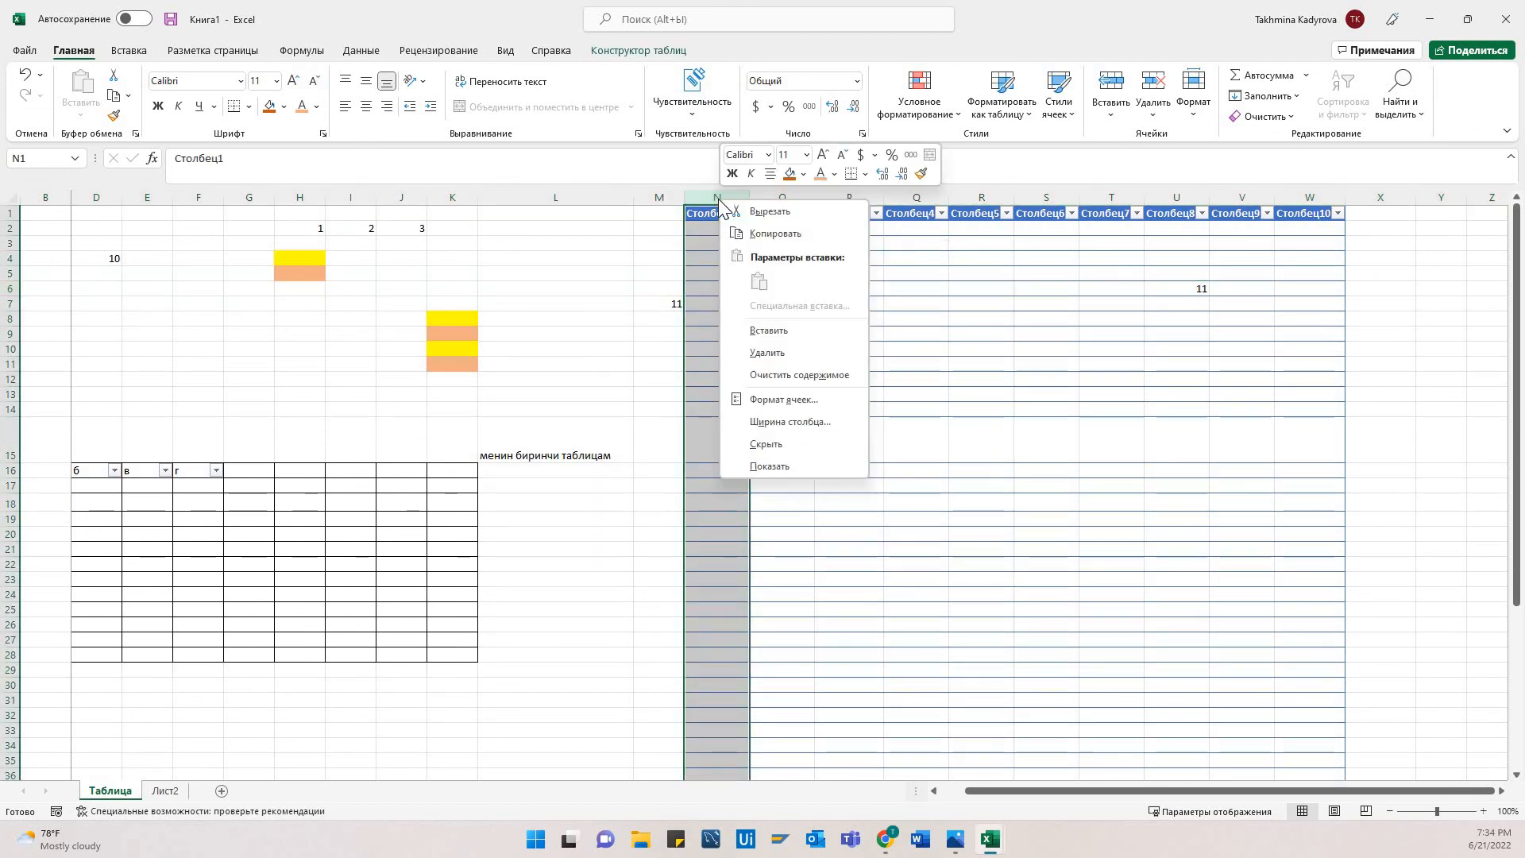
left_click(752, 353)
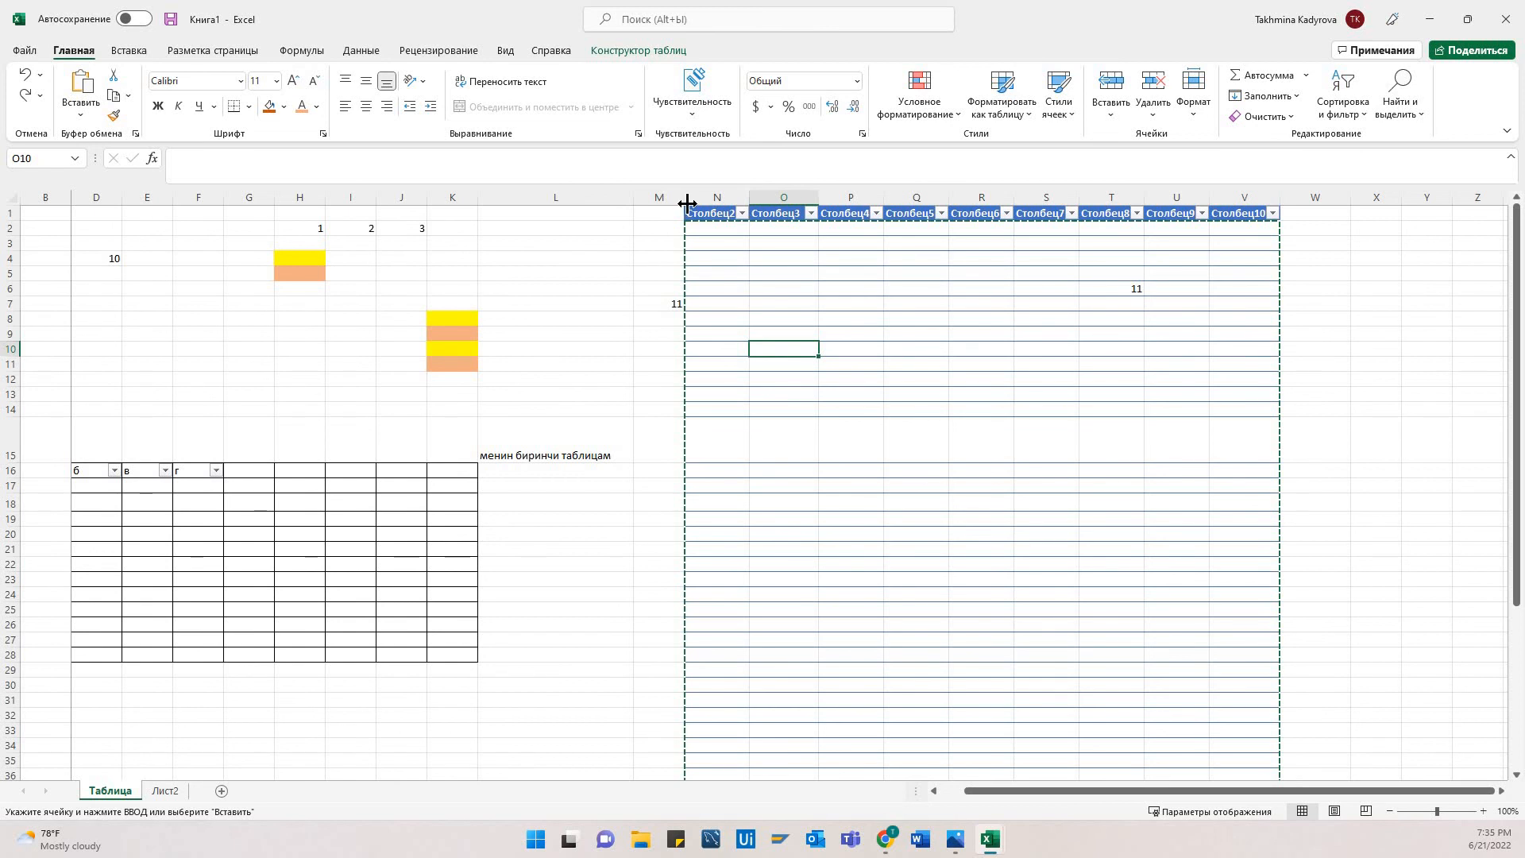
- Select all the data of the blue table and remove the table by deleting its table columns
left_click(688, 209)
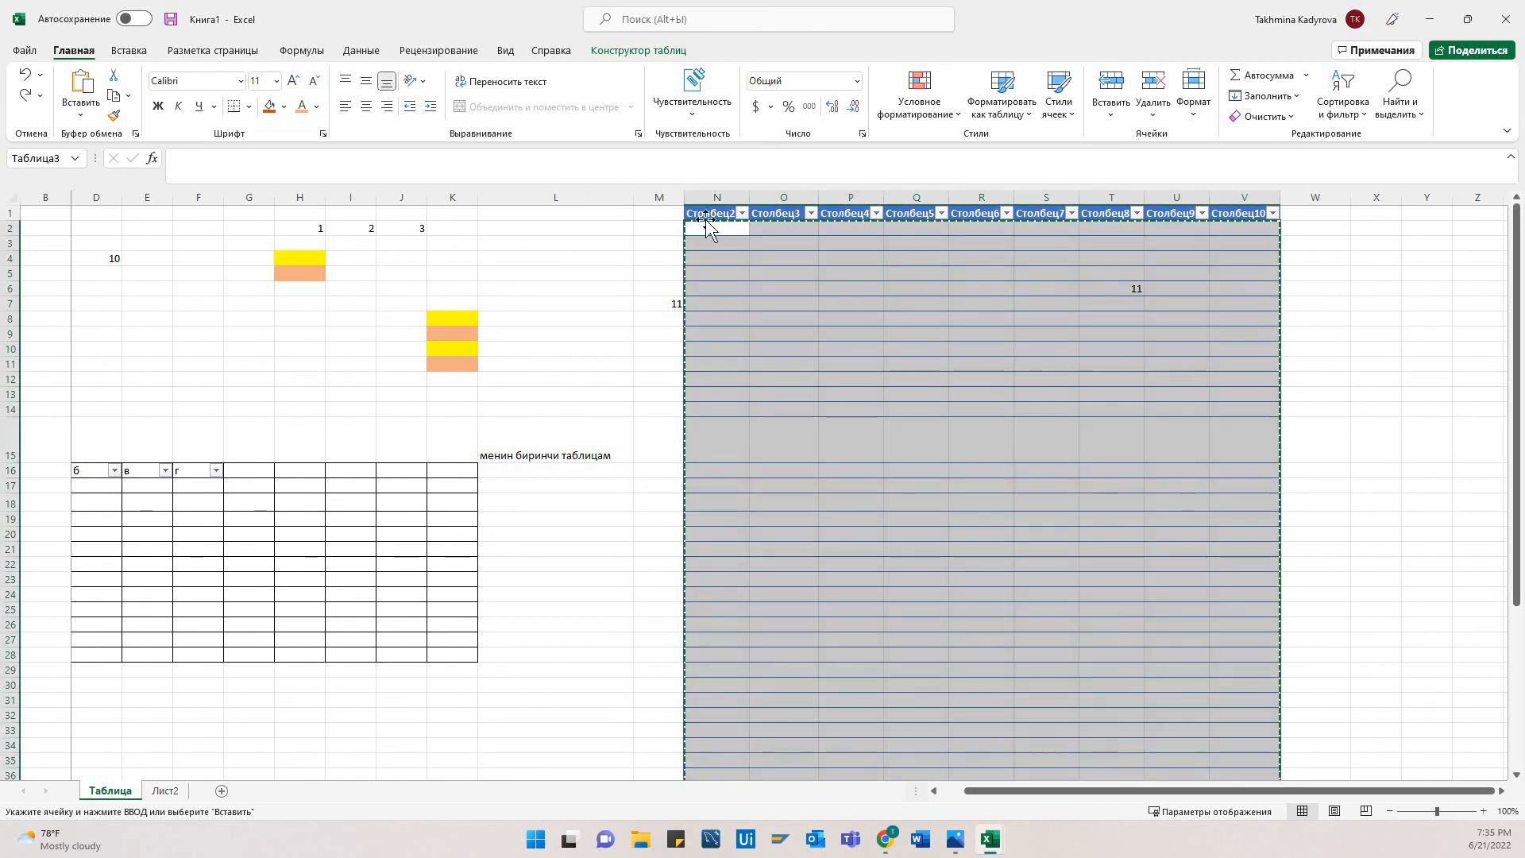
right_click(764, 271)
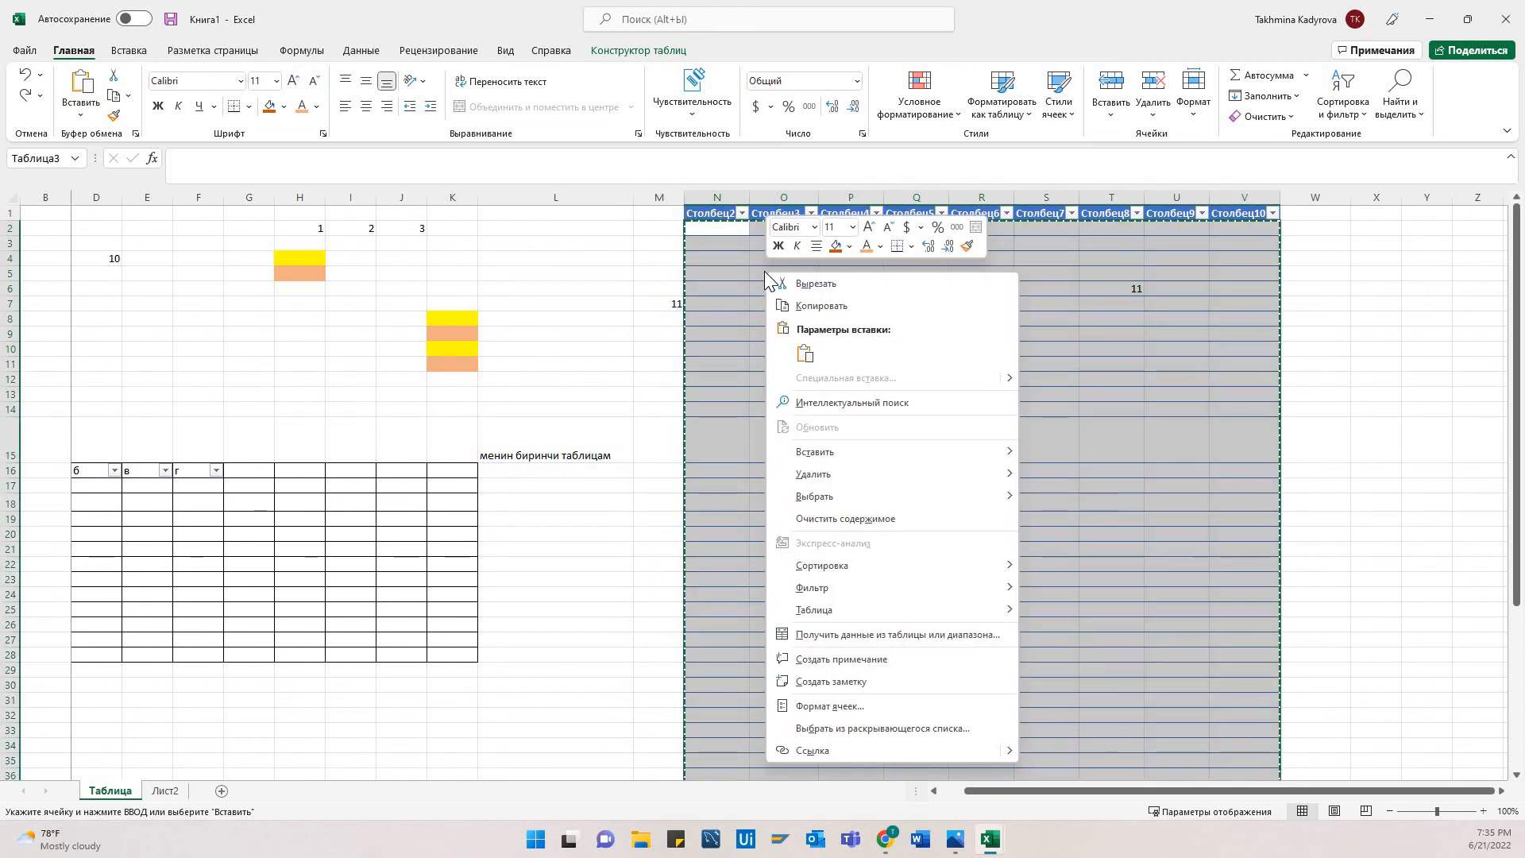
mouse_move(914, 477)
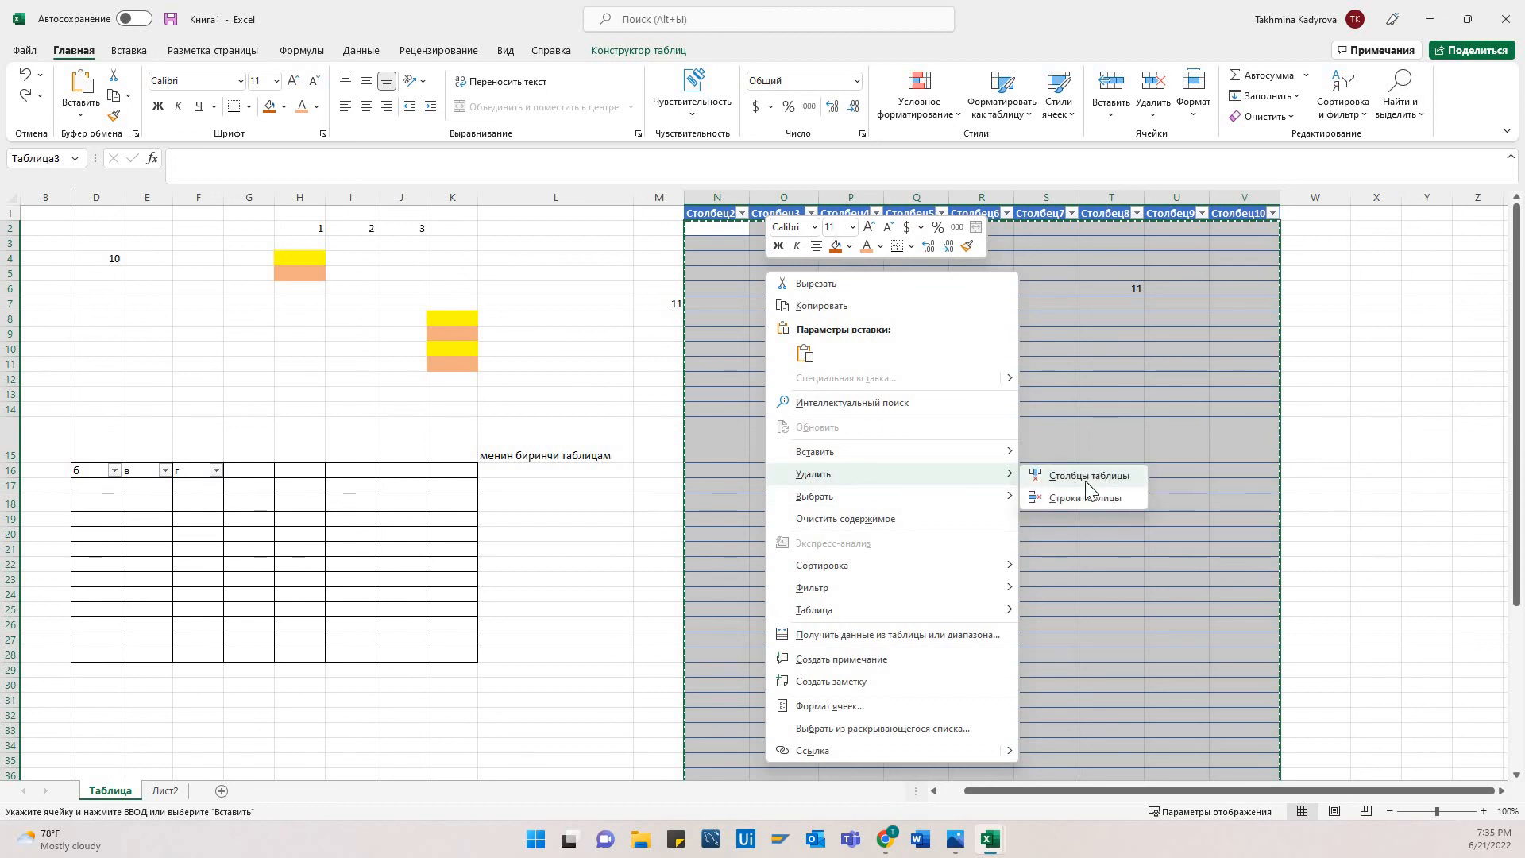
left_click(1086, 476)
left_click(1381, 509)
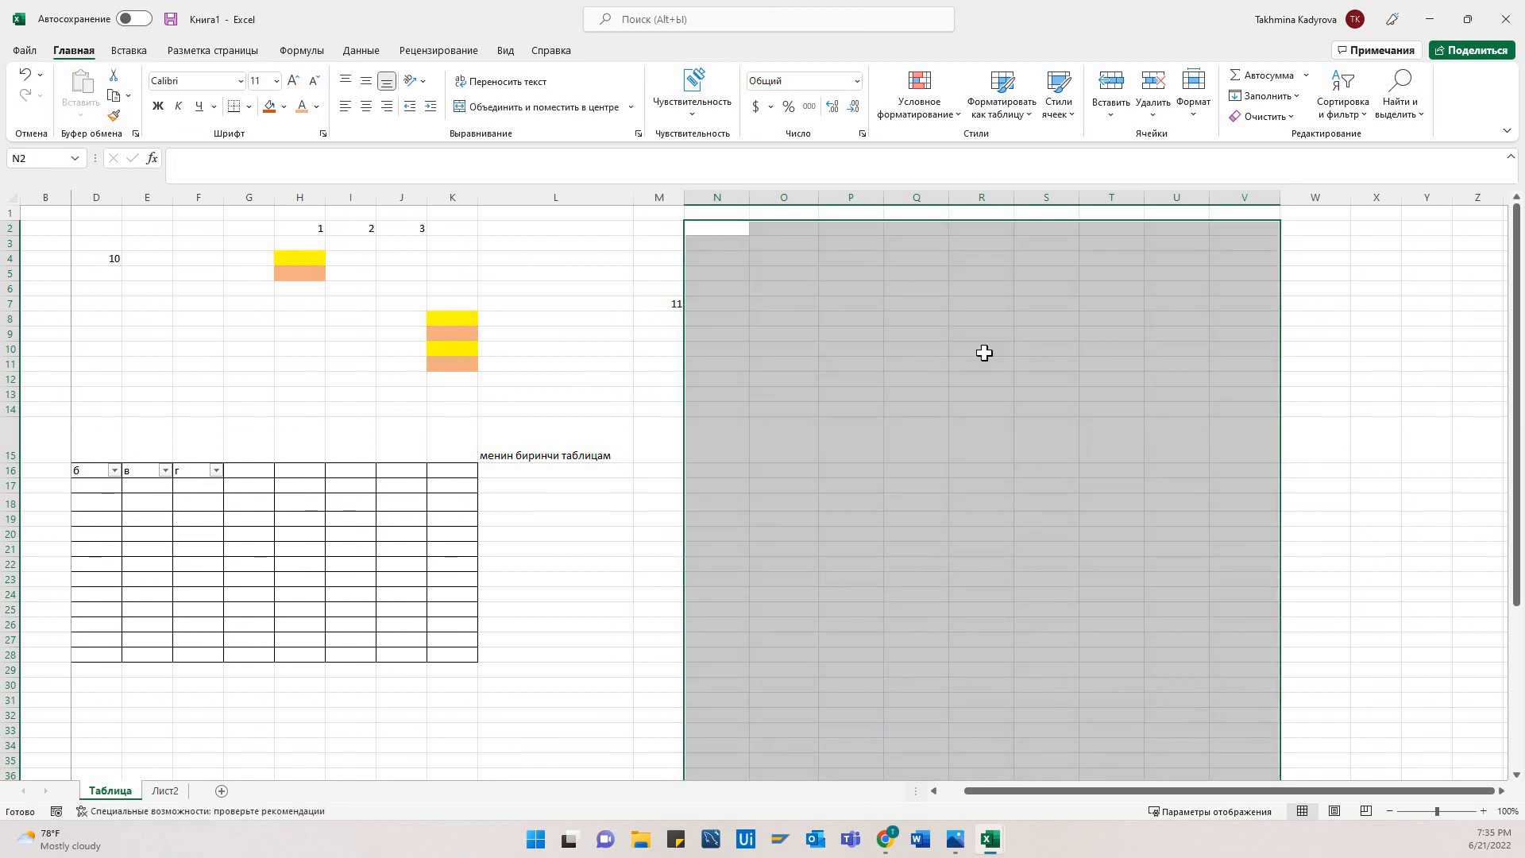